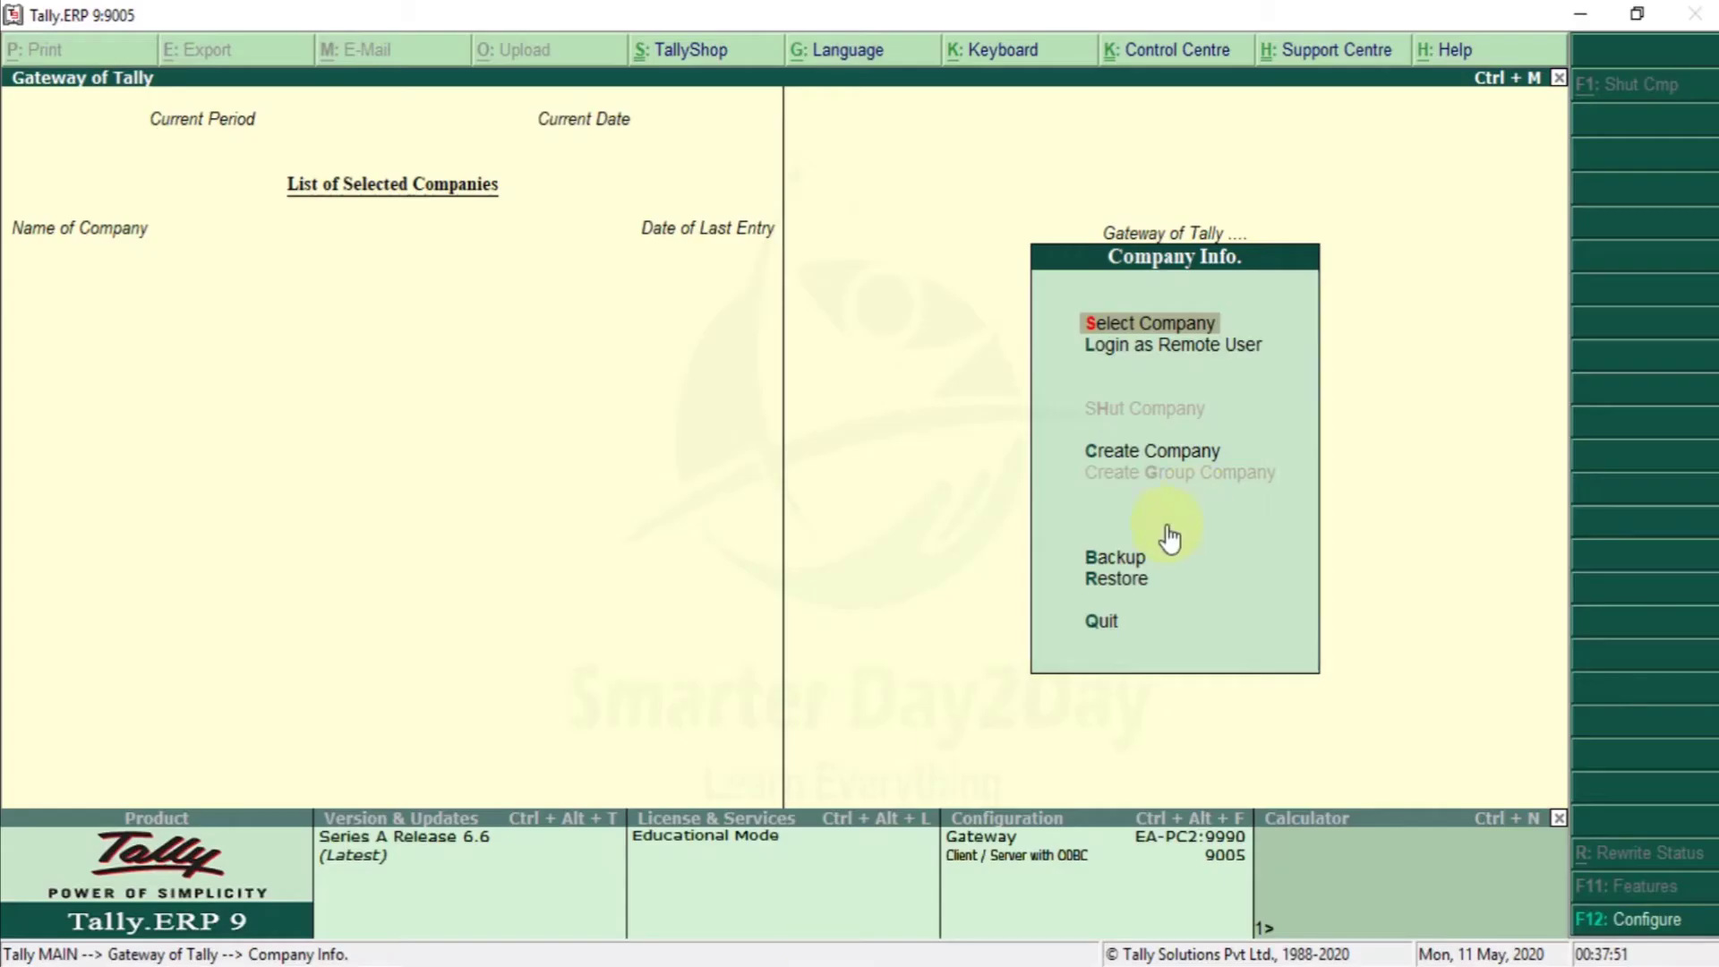
Step: Create company Smarter Day2Day with the financial year starting 1-4-2019, correcting the mistyped 1-4-2069
left_click(1106, 451)
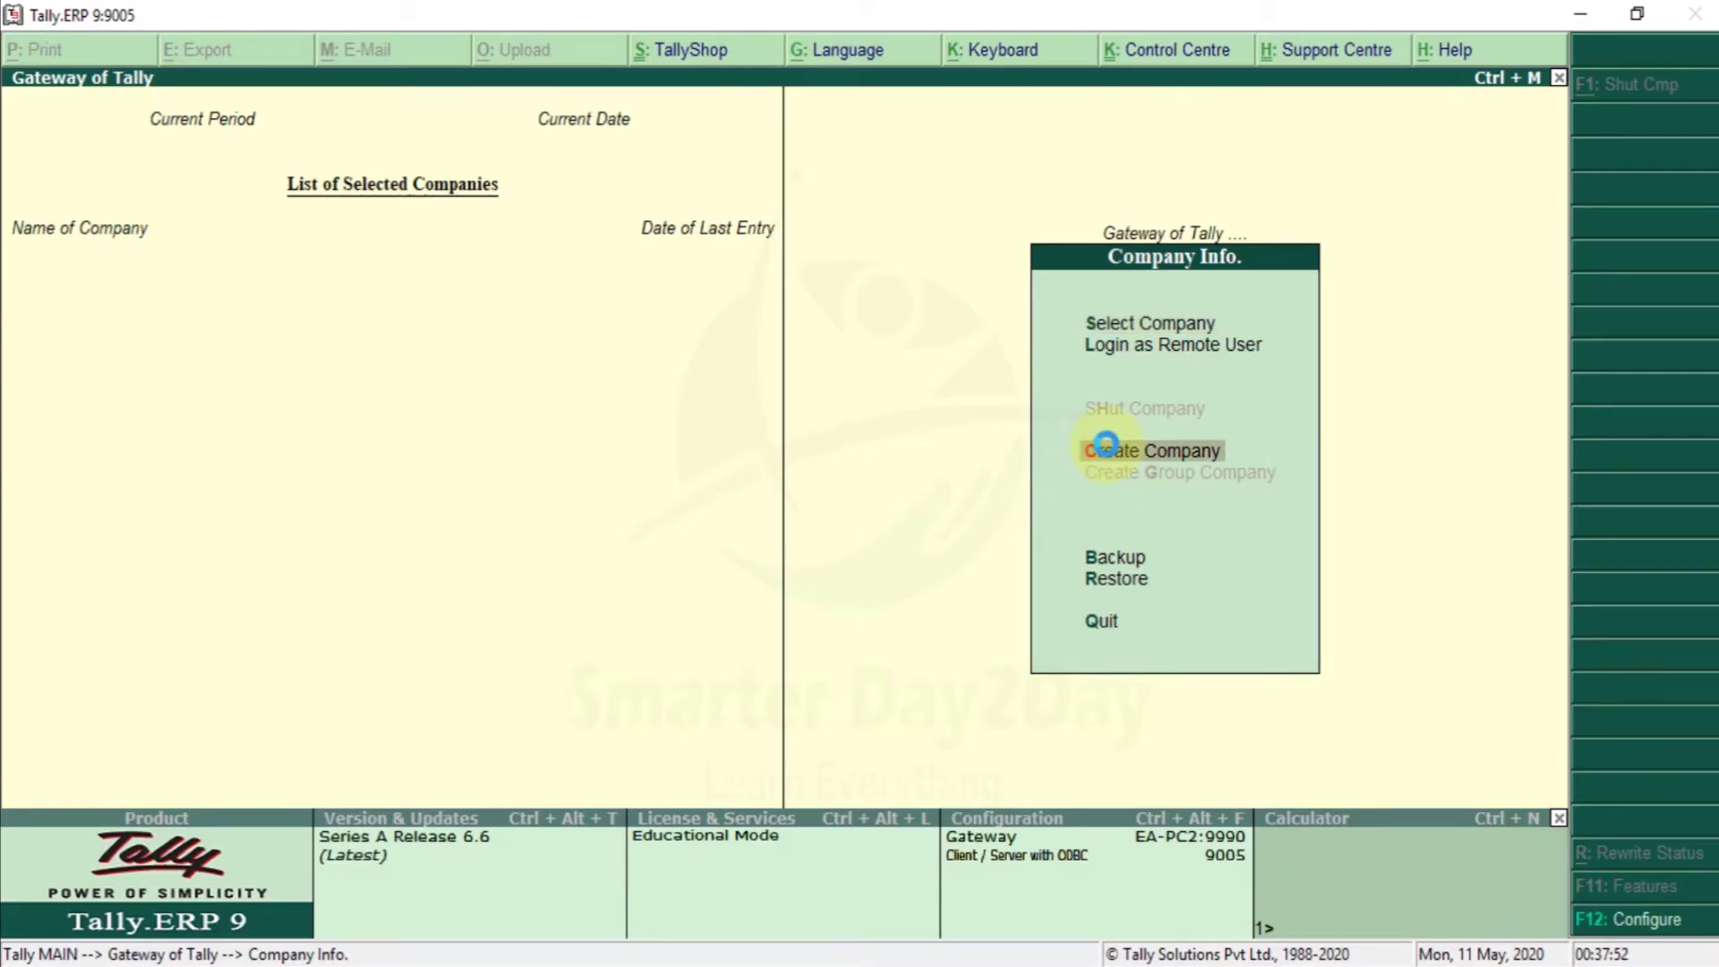
type("Smarter Day2Day")
key("Return")
key("Return")
key("Return")
key("Return")
key("Return")
key("Return")
key("Return")
key("Return")
key("Return")
key("Return")
type("1-4-2069")
key("Return")
key("Up")
key("BackSpace")
key("BackSpace")
key("BackSpace")
key("BackSpace")
key("BackSpace")
type("1-4-2019")
key("Return")
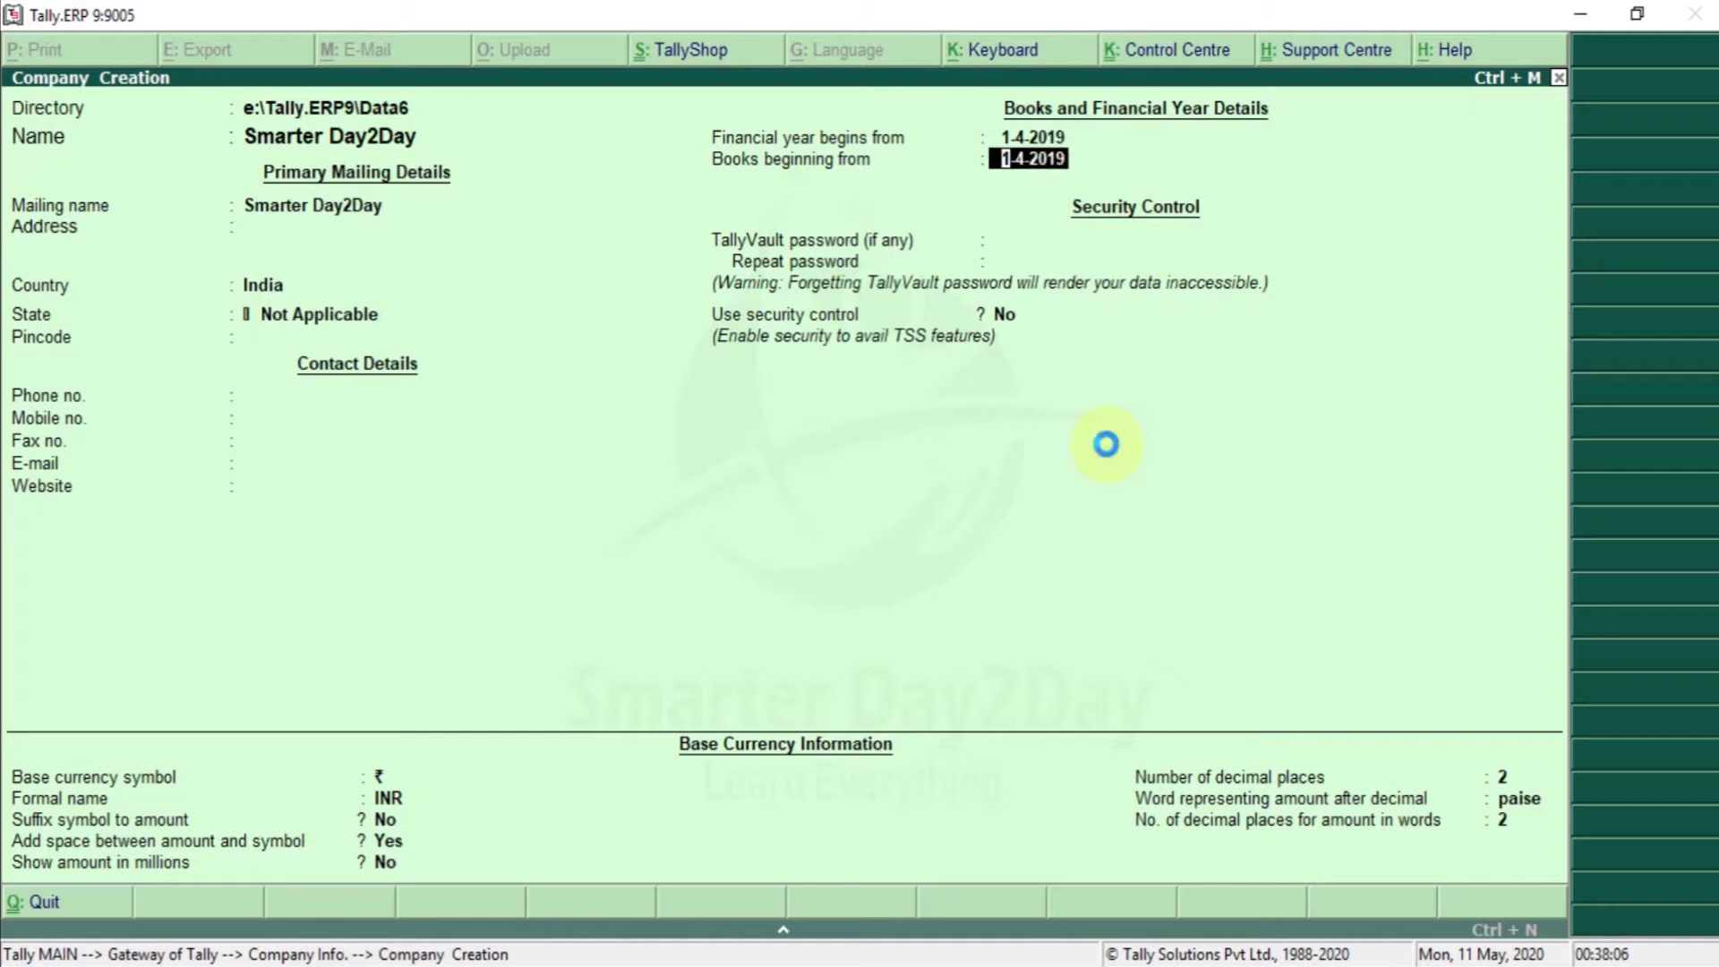
key("ctrl+a")
key("Escape")
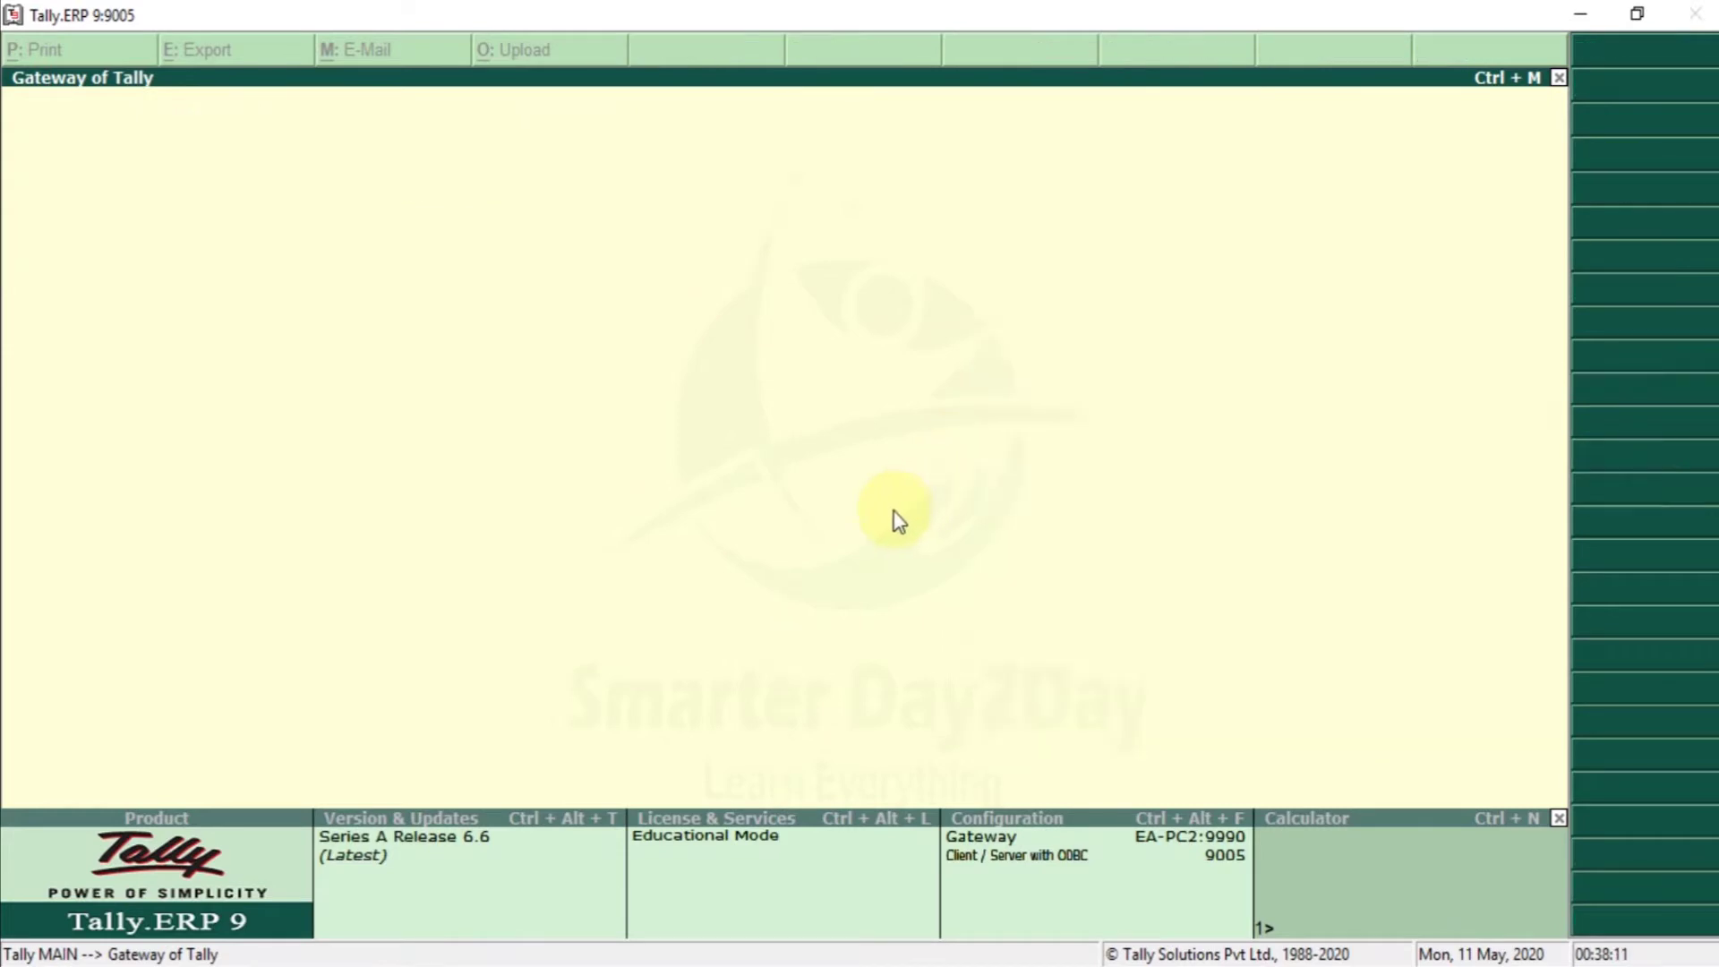
Step: Look through the ledger alteration list under Accounts Info, then back out without changes
key("Return")
key("l")
key("a")
key("Down")
key("Escape")
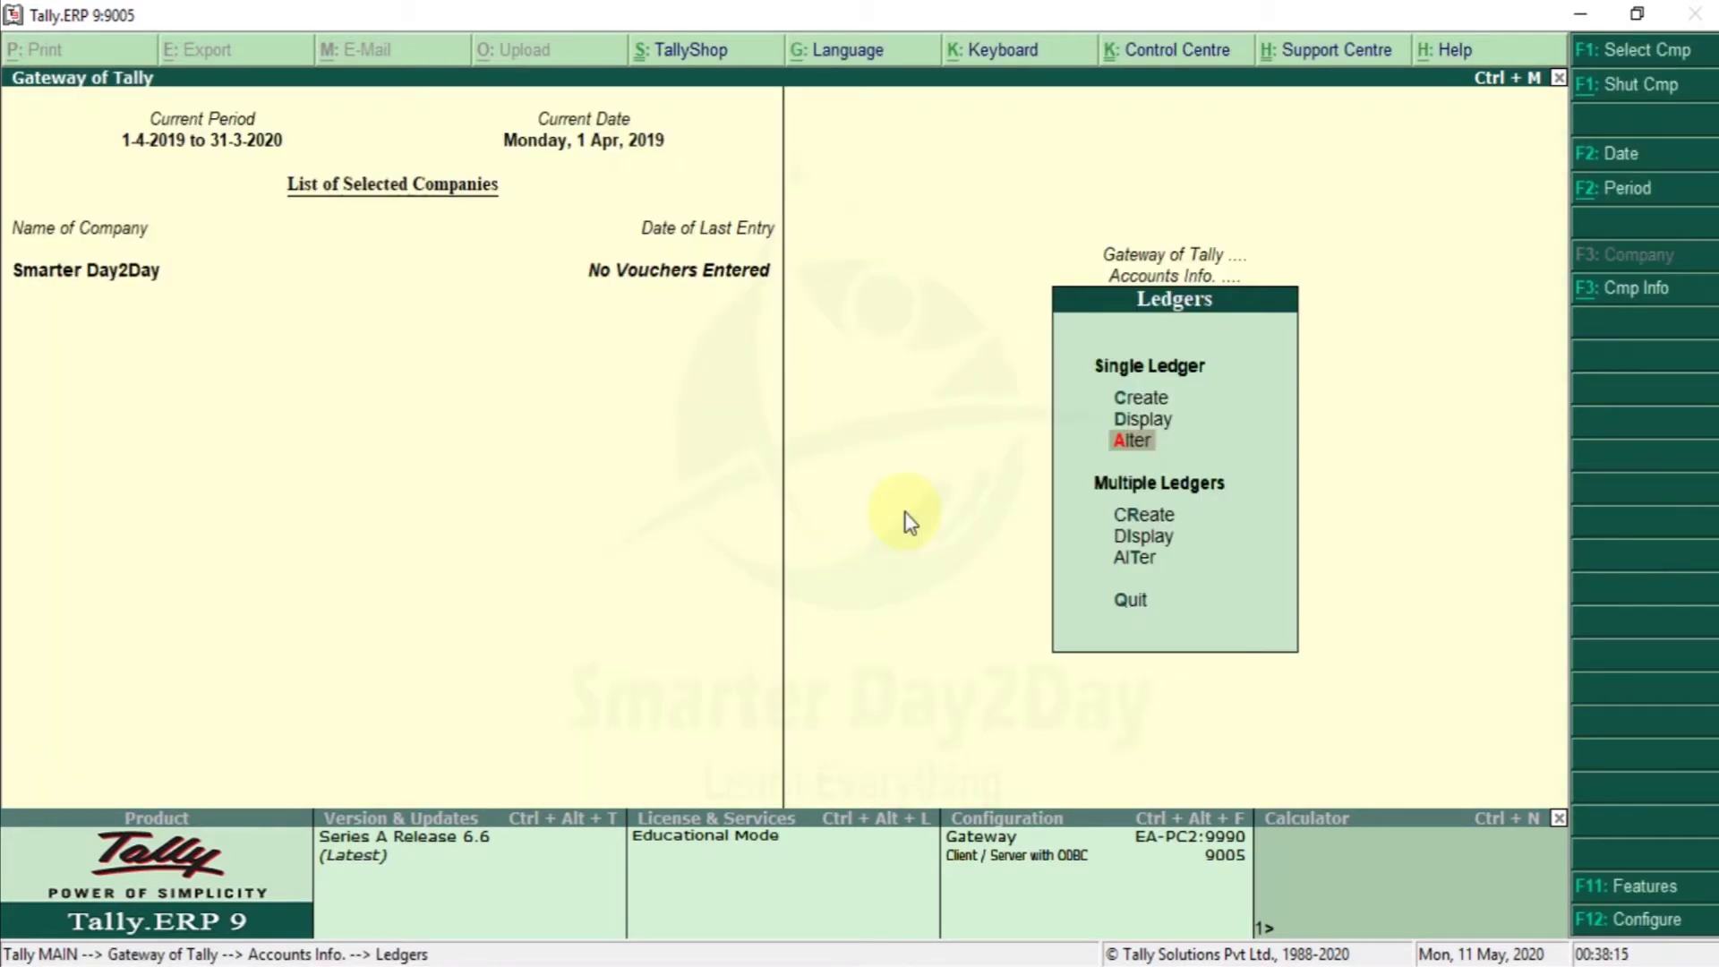
key("Return")
type("Ss")
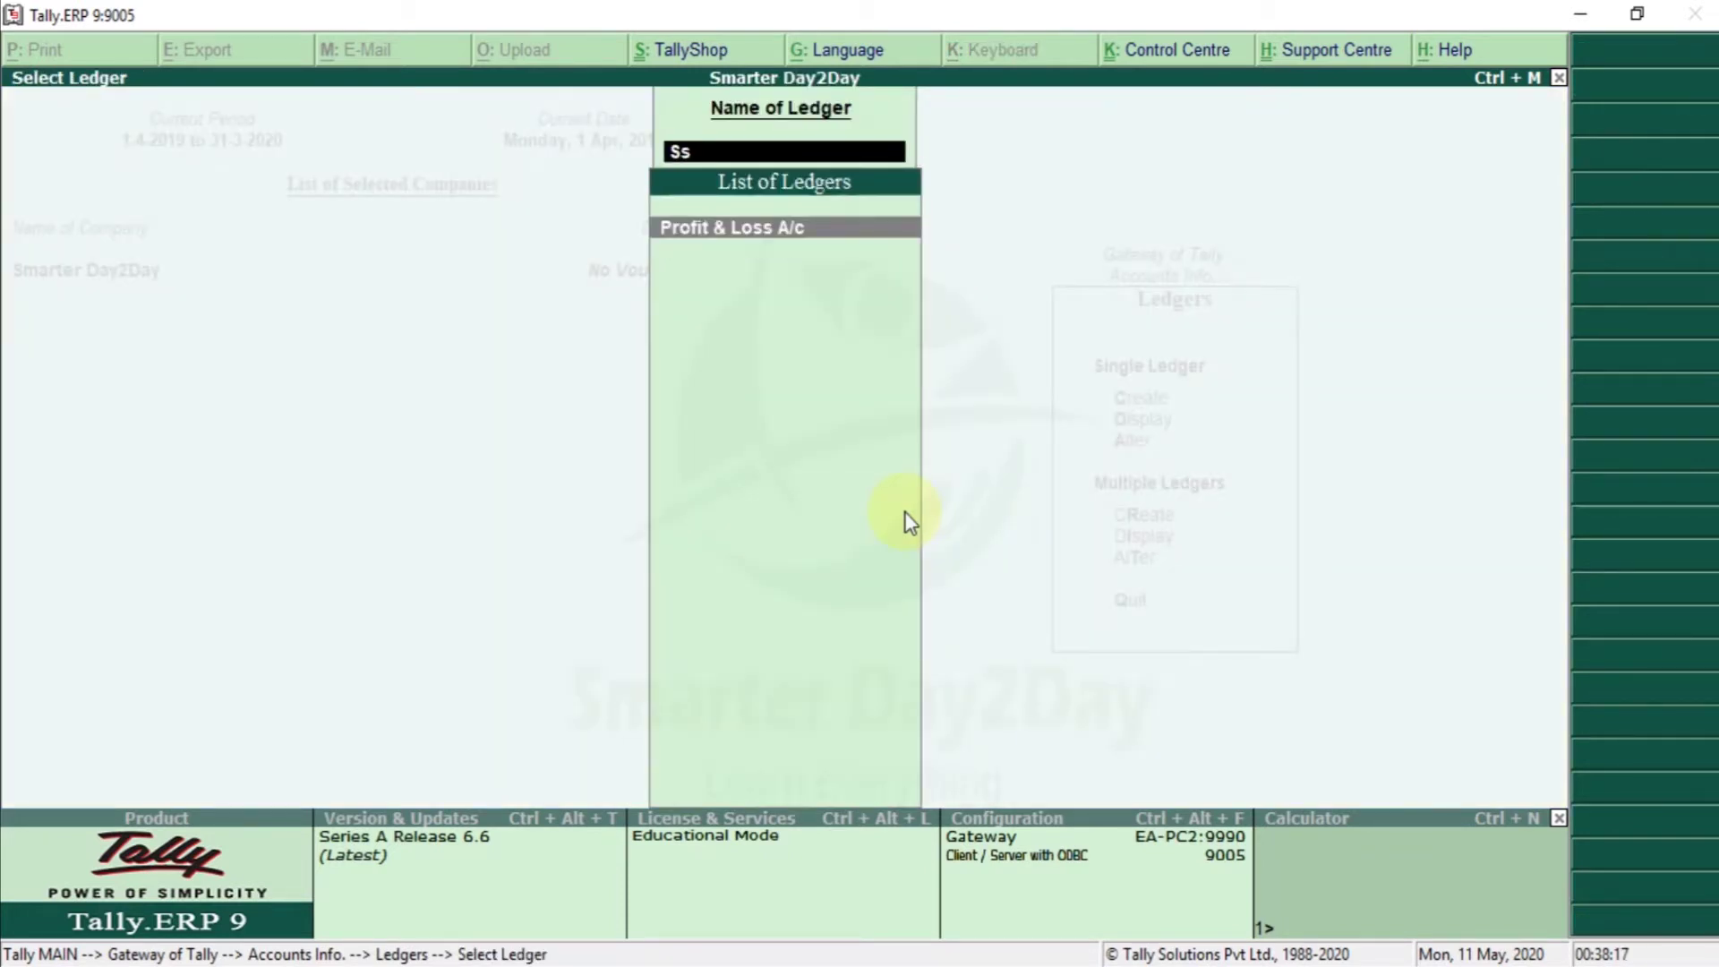
key("Escape")
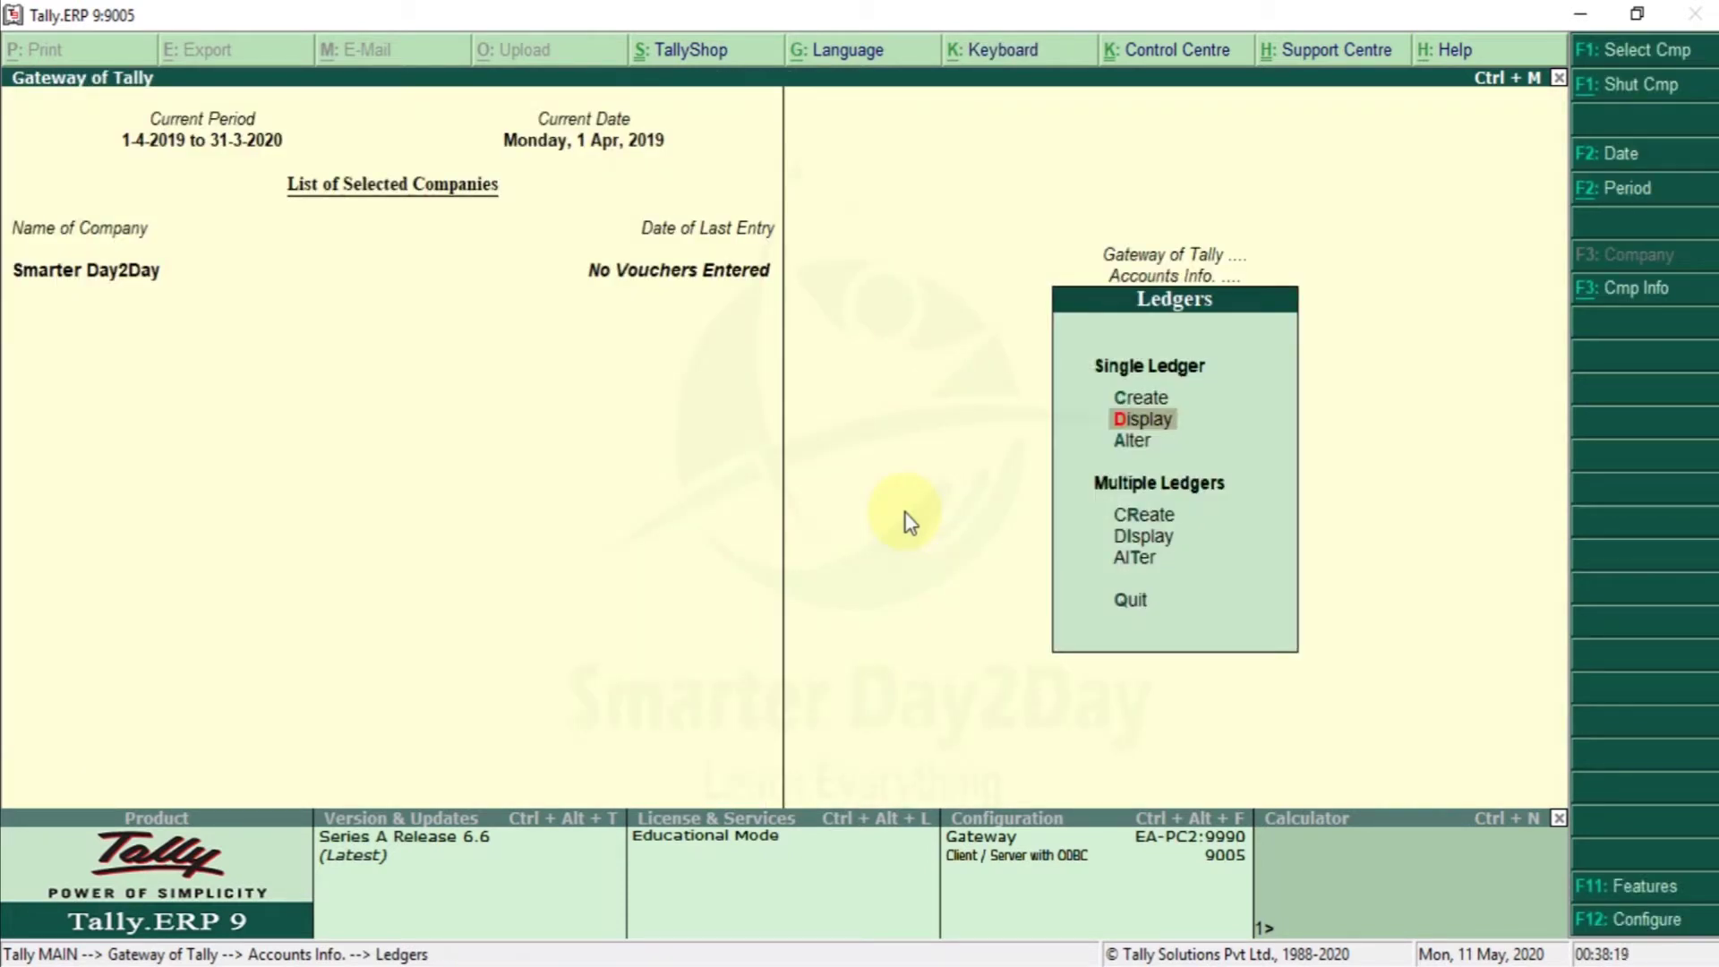
key("Escape")
Step: View the Statements of Accounts display, then return to the Gateway of Tally
key("Escape")
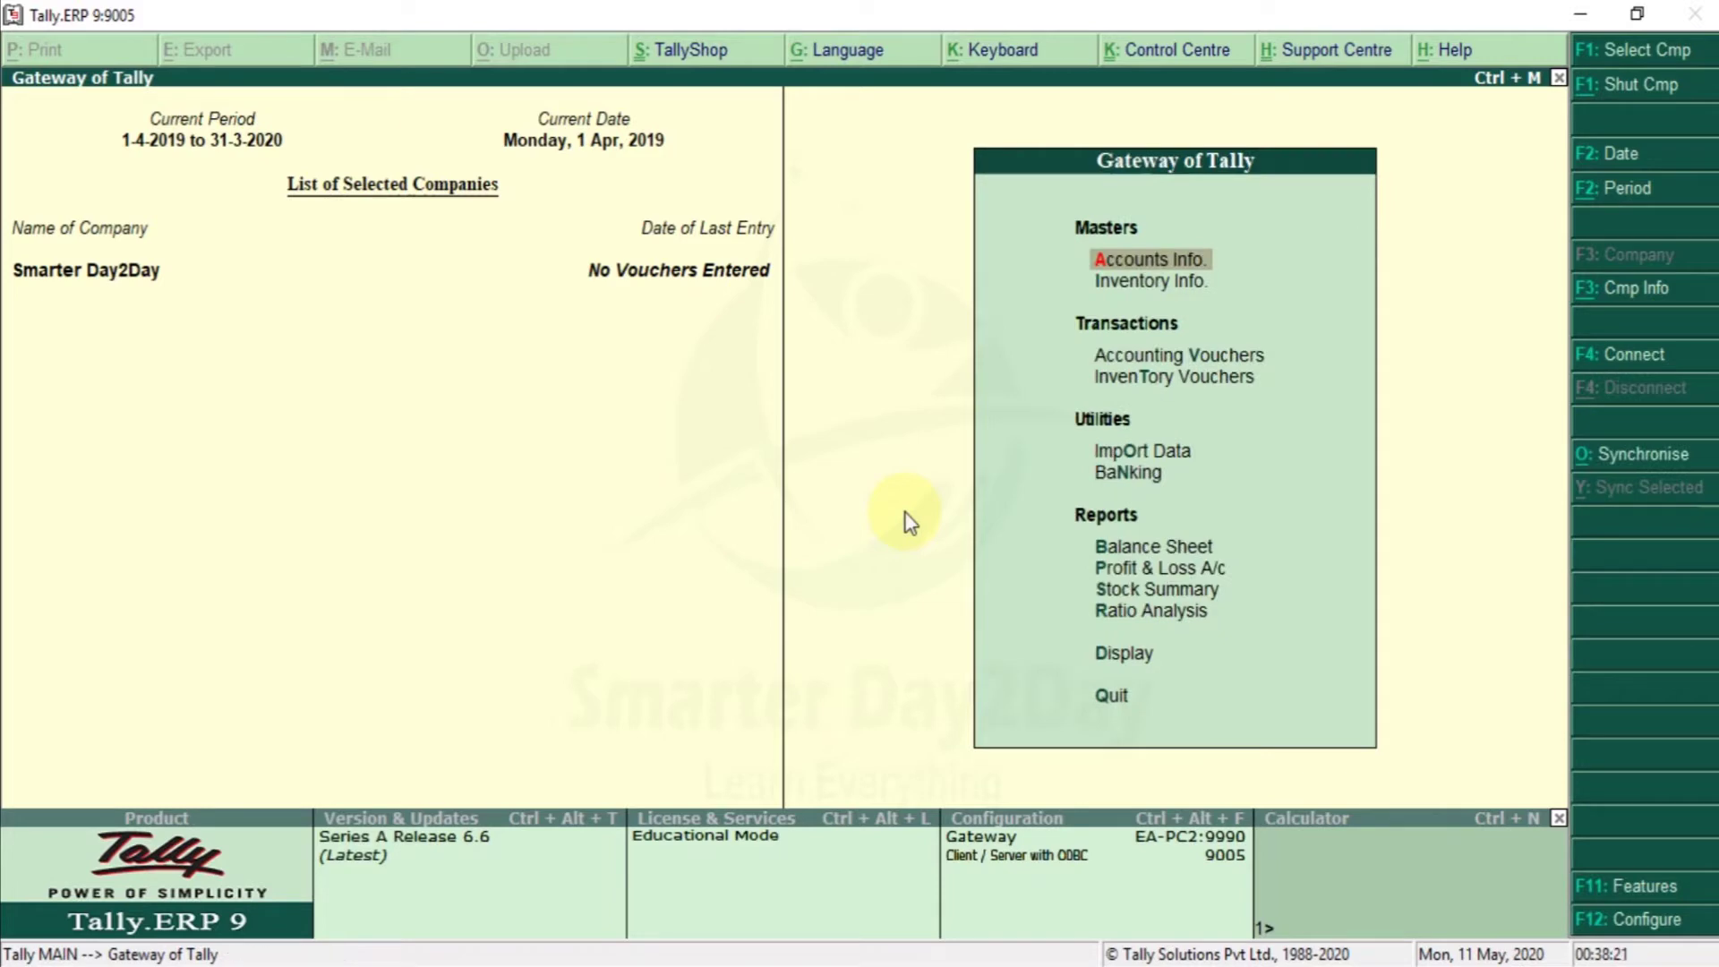
key("d")
key("s")
key("s")
key("Escape")
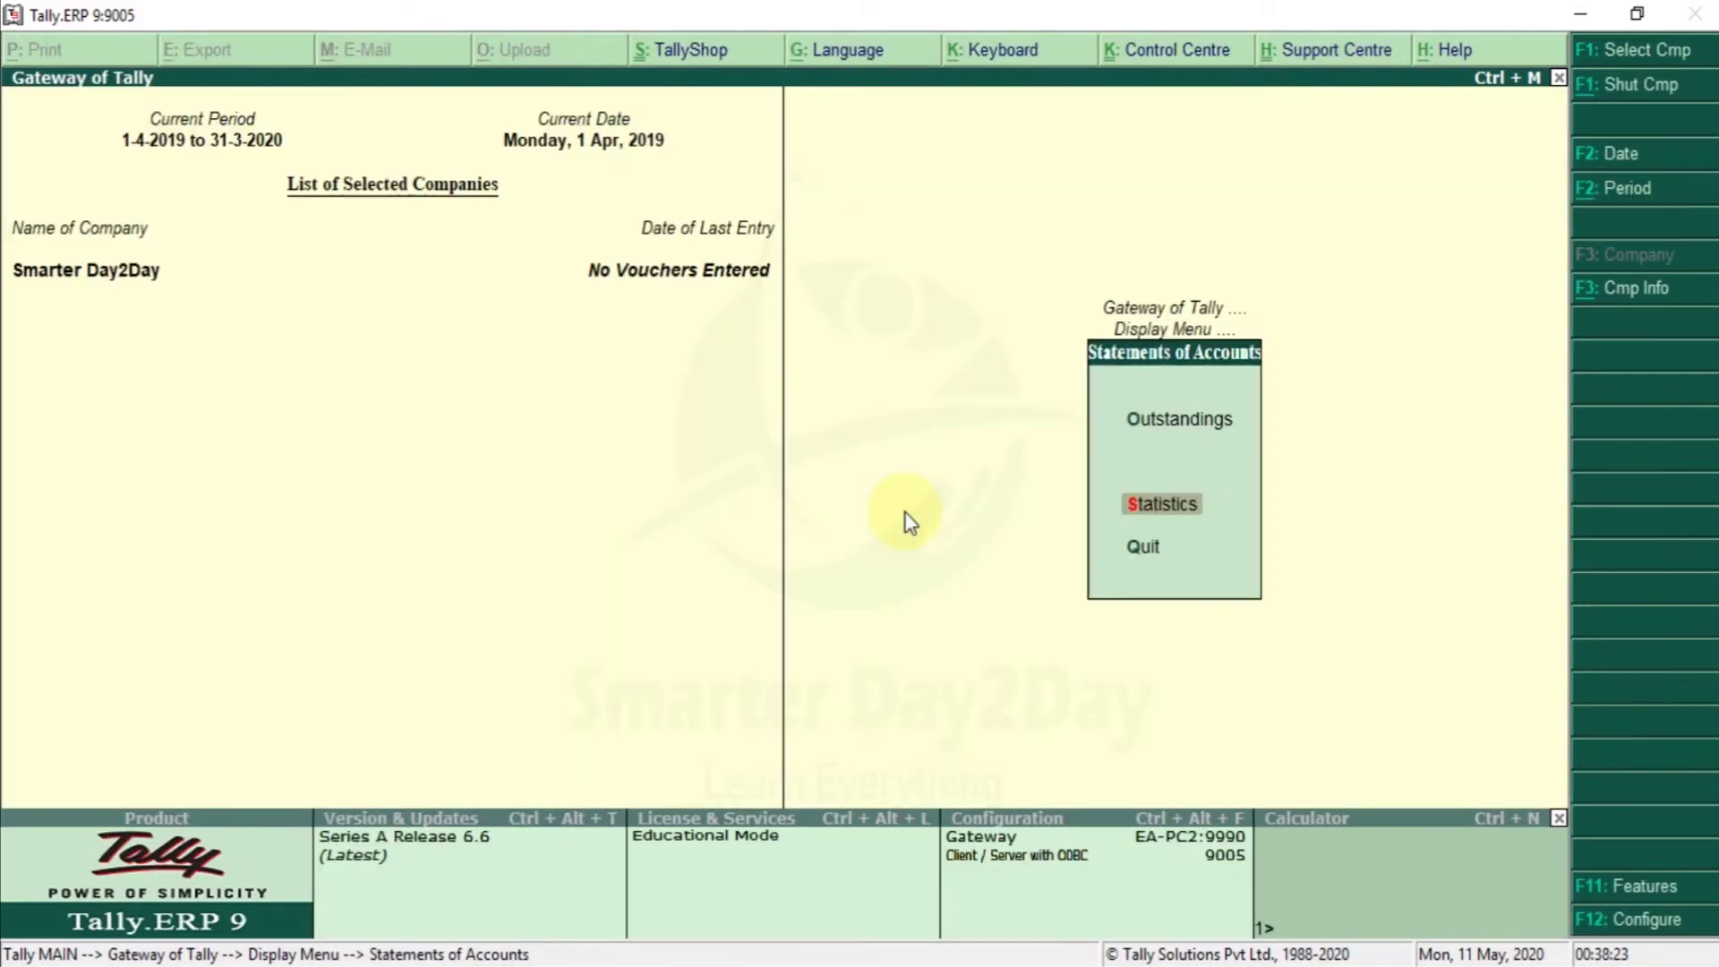
key("Escape")
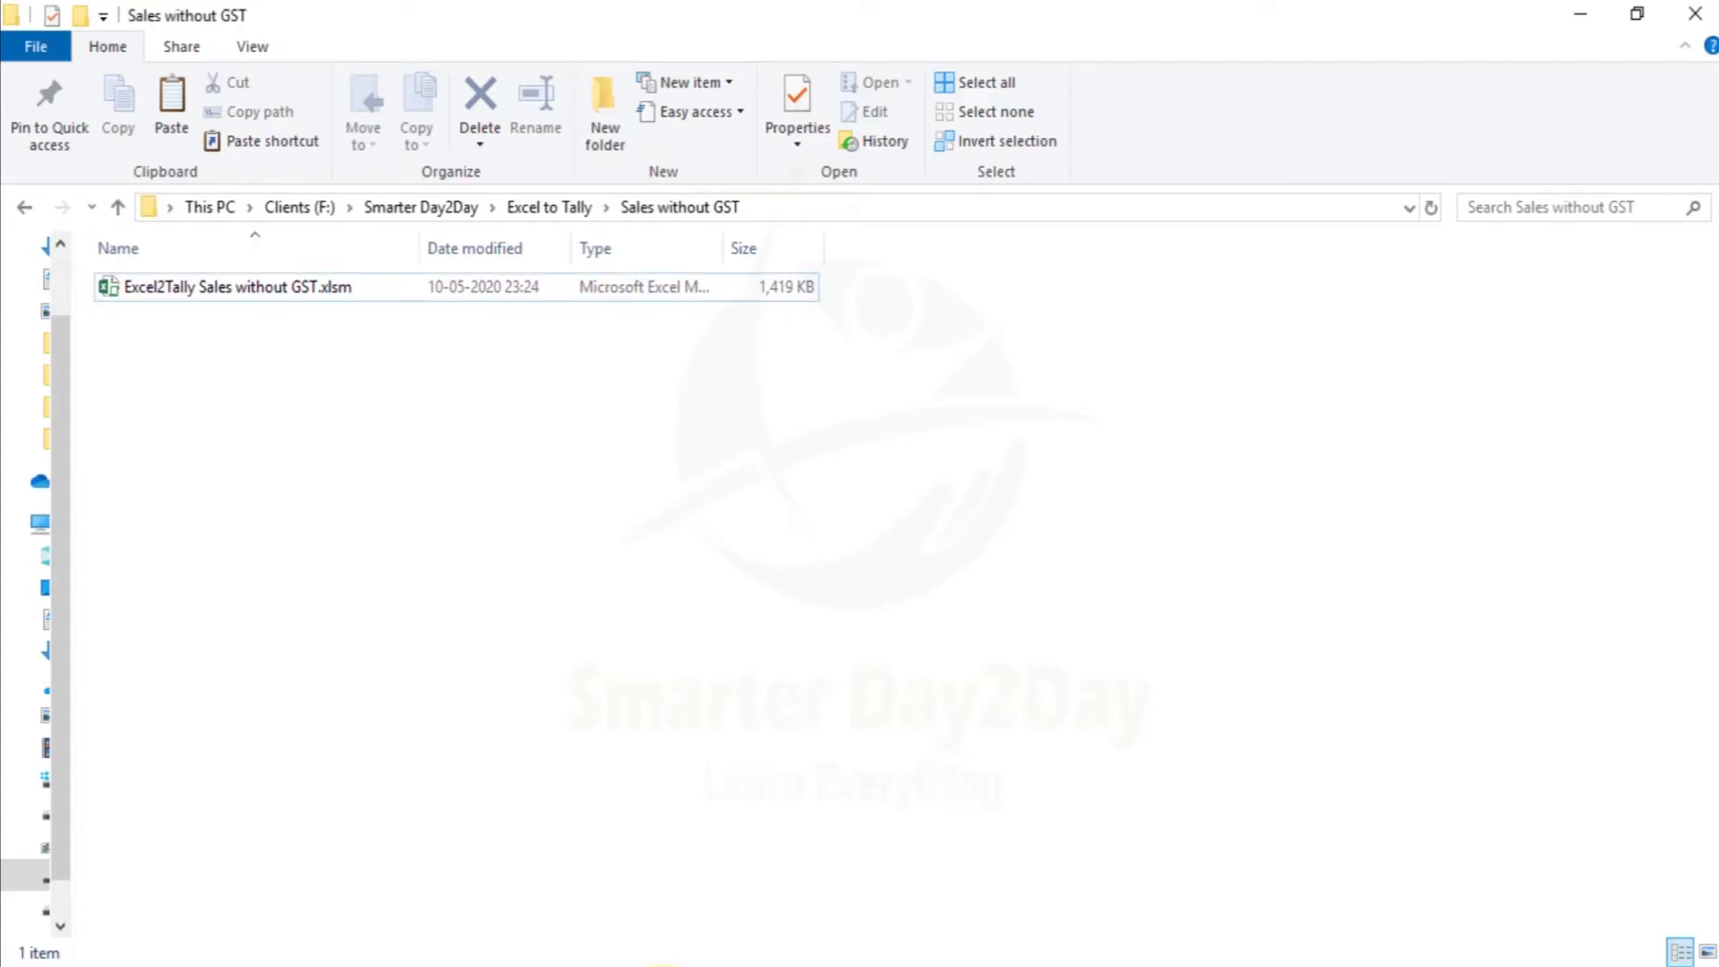
Step: Open Excel2Tally Sales without GST.xlsm from the Sales without GST folder in Excel
left_click(319, 291)
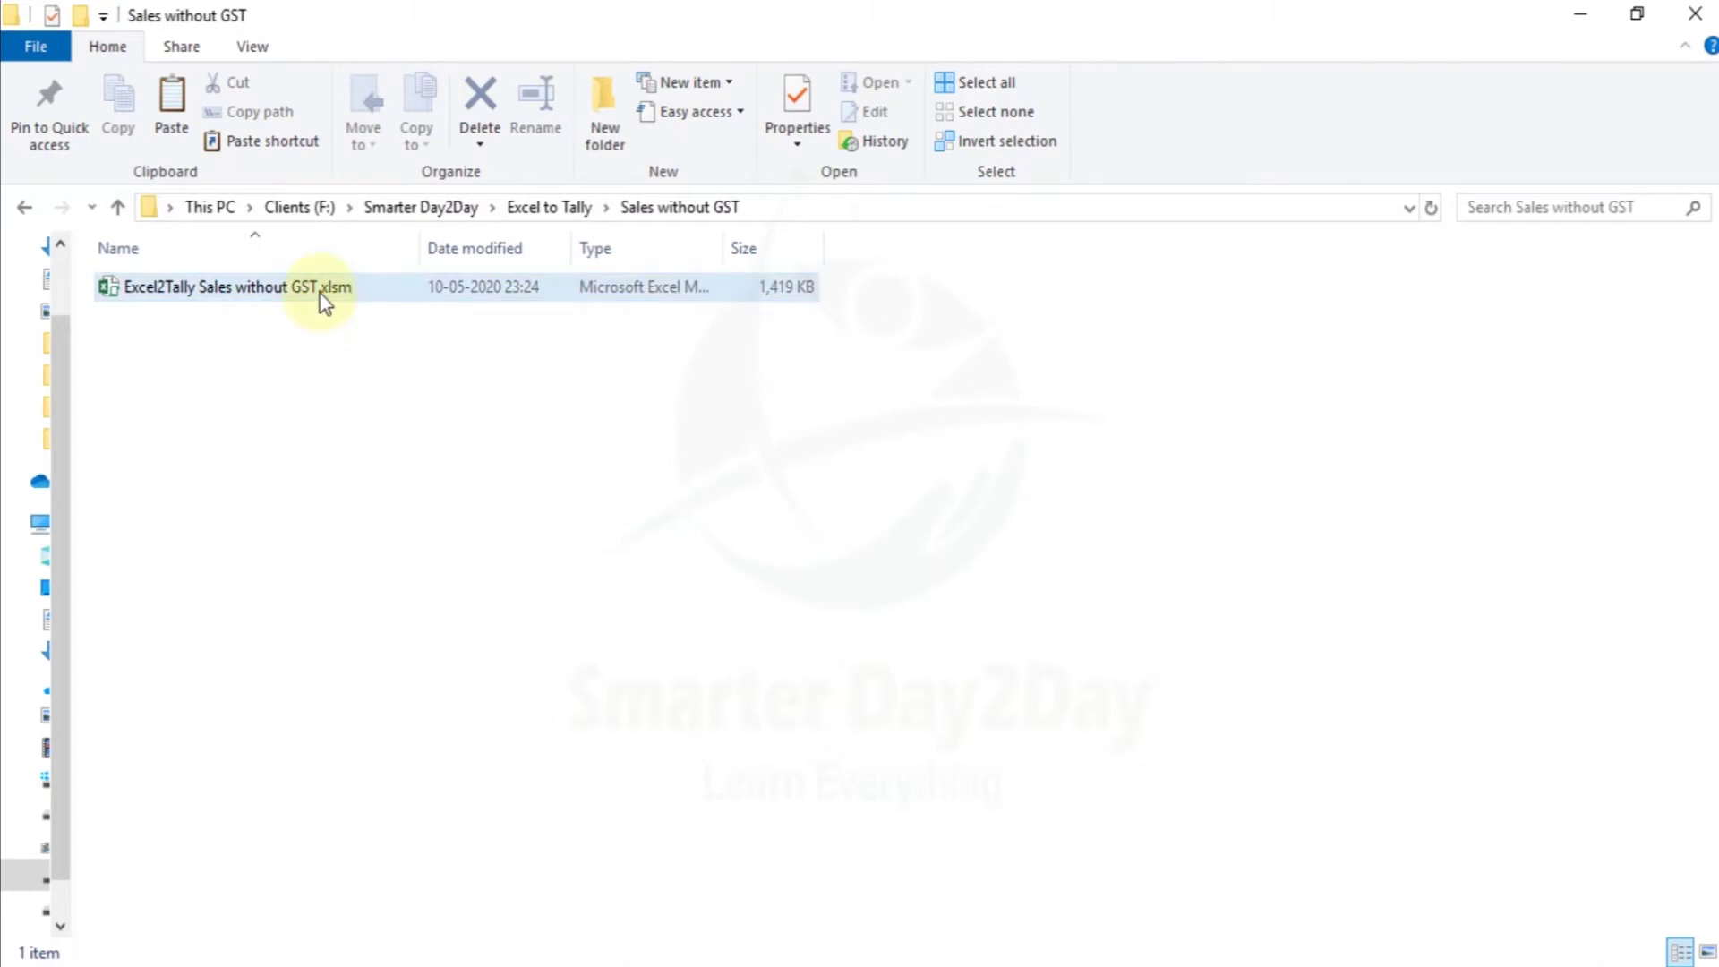
double_click(325, 291)
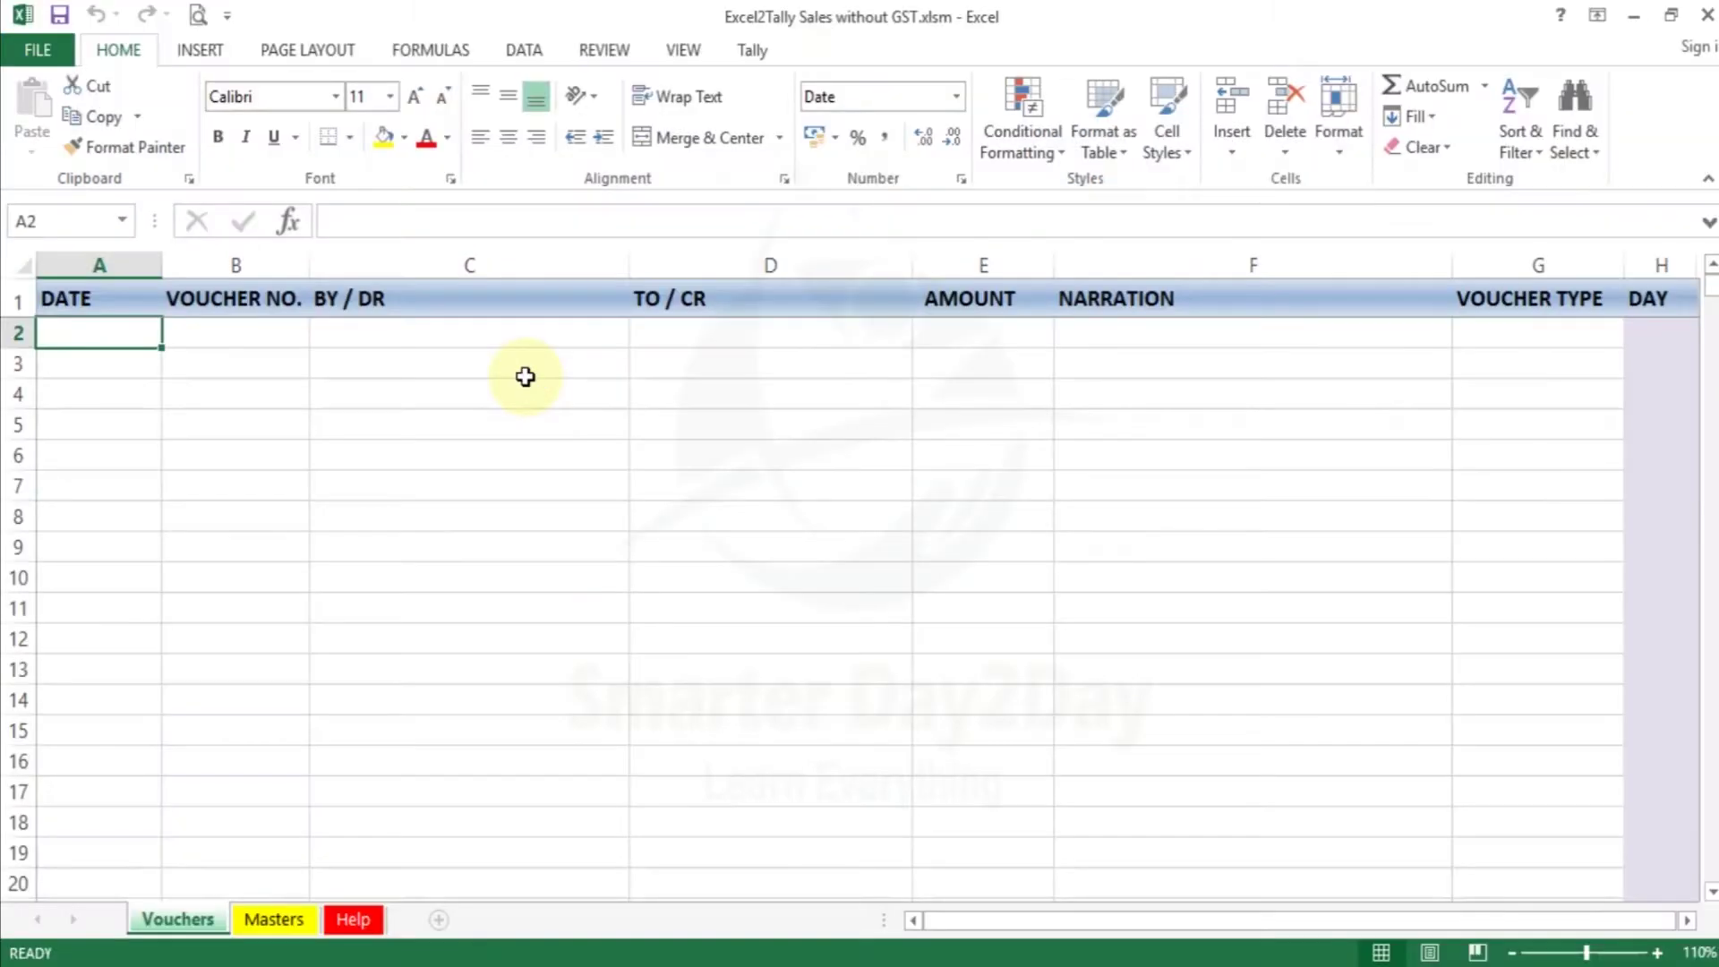
Step: On the Masters sheet, enter Customer1, Customer2 and Customer3 as the first master names
left_click(271, 920)
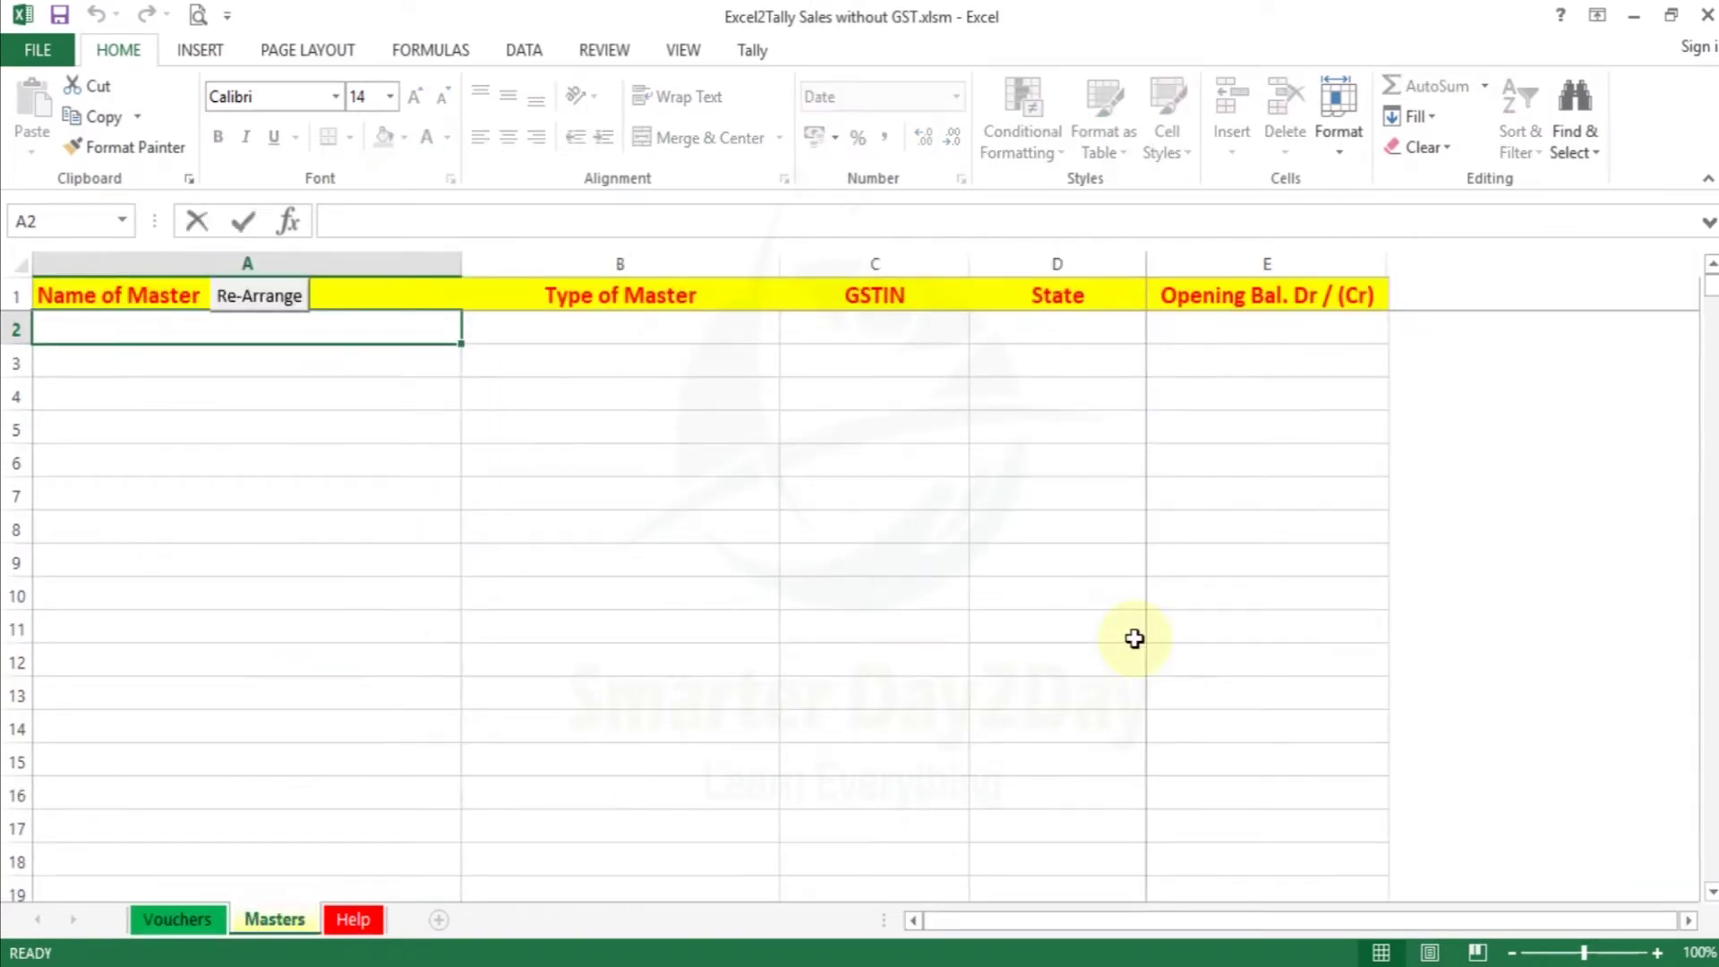
type("Customer1")
key("Return")
type("Cus")
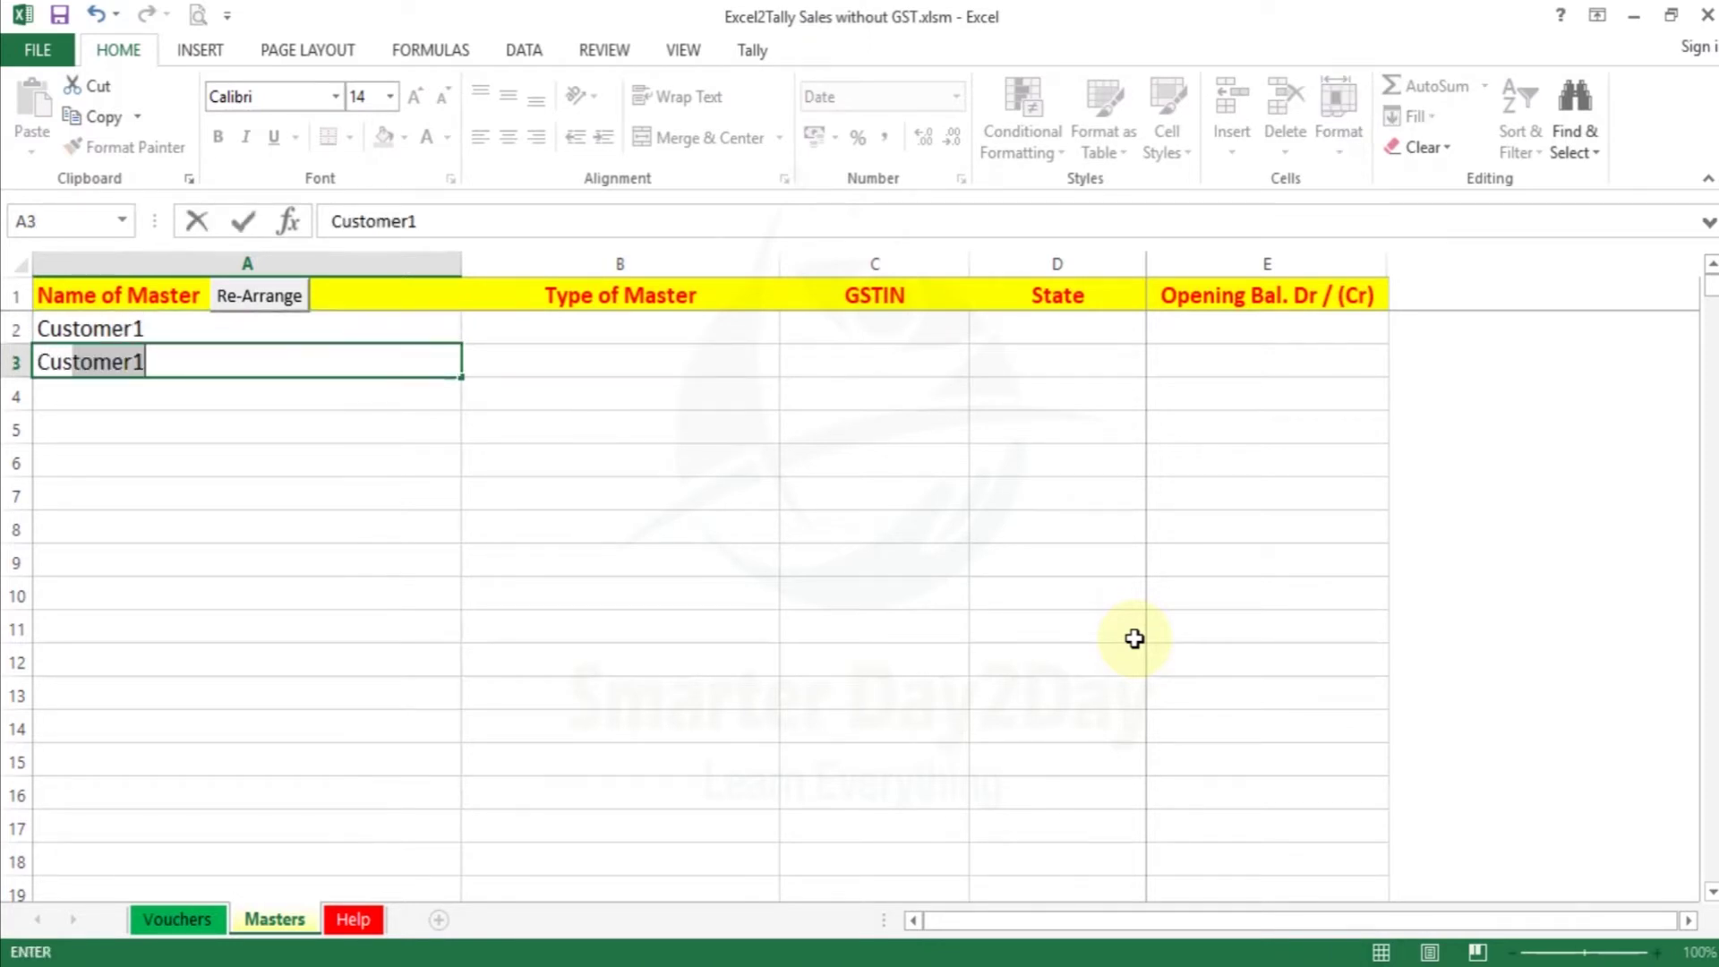
key("Return")
type("Cu")
key("Return")
key("Up")
key("Up")
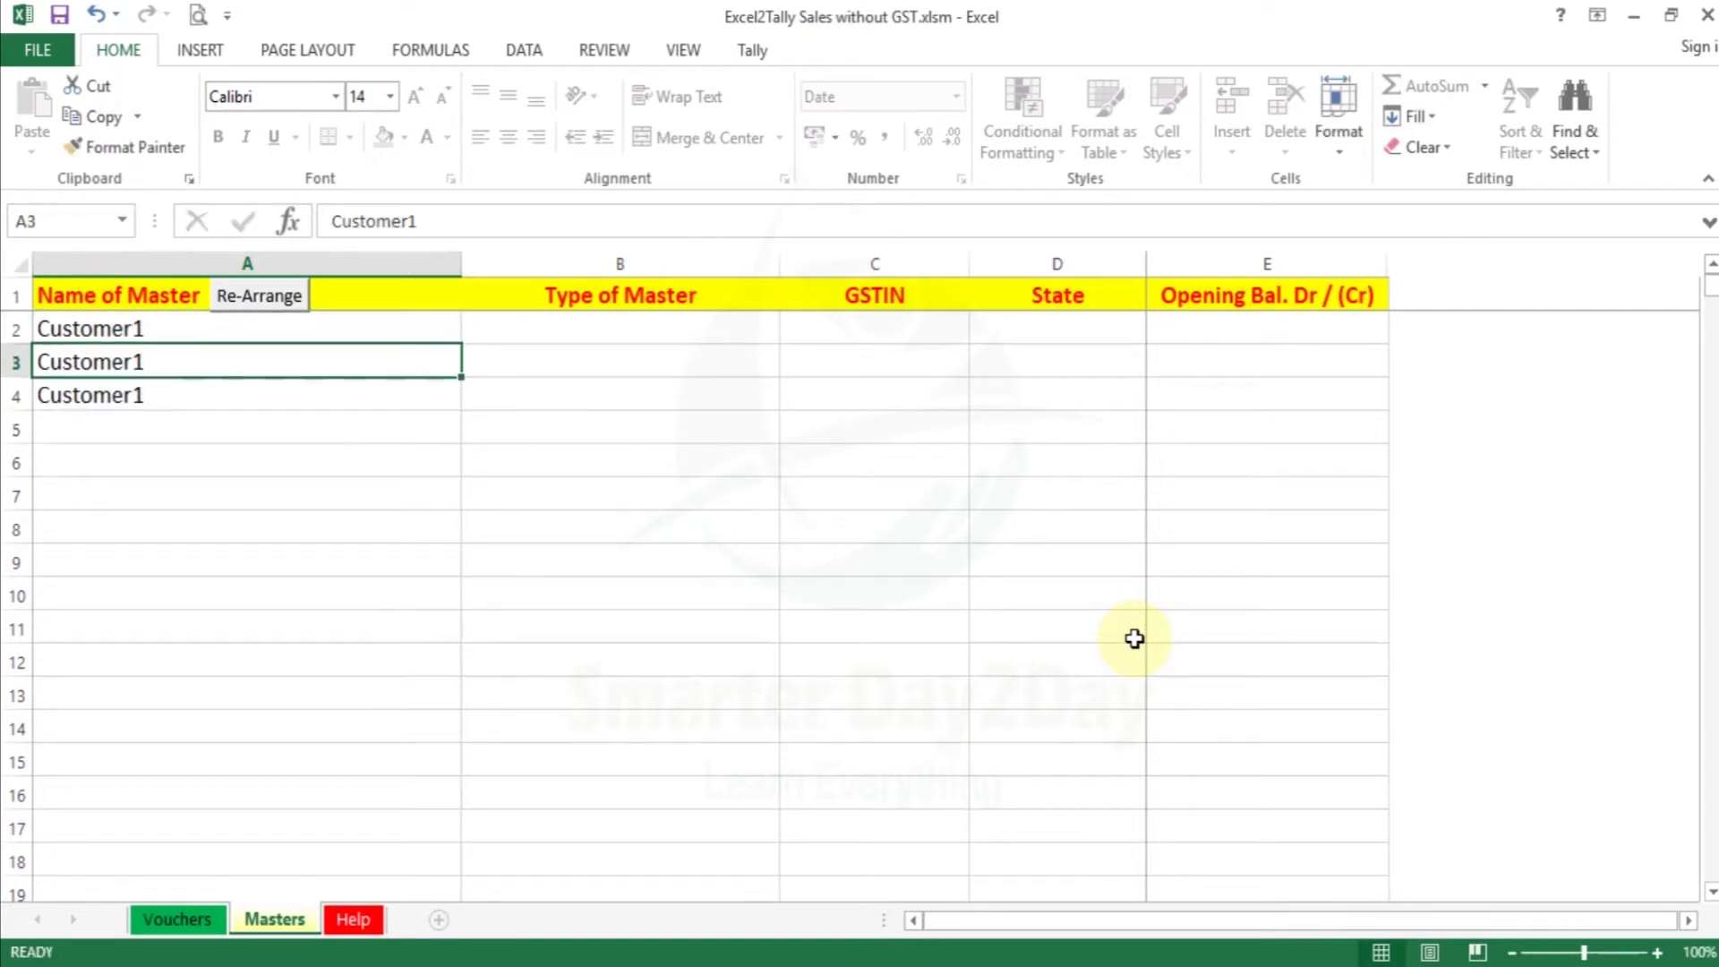
key("F2")
key("BackSpace")
type("2")
key("Return")
key("F2")
key("BackSpace")
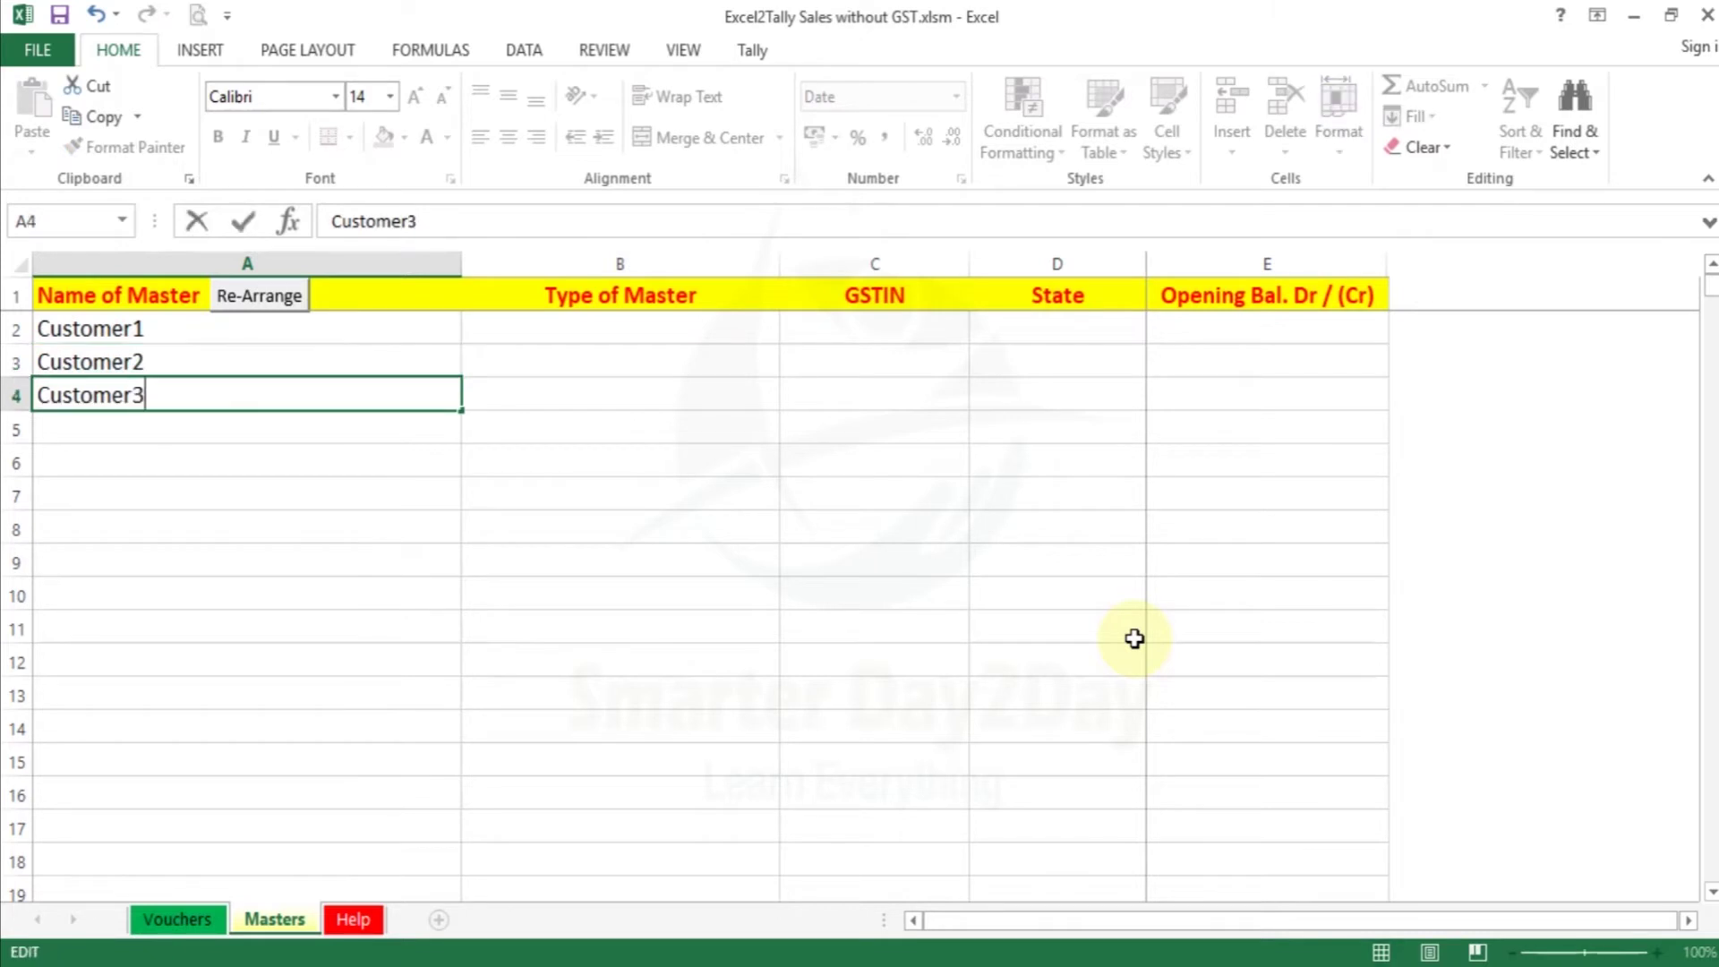
type("3")
key("Return")
Step: Add Cash Customer as the fourth master name, fixing an initial Cash Sales entry
type("Cash a")
key("BackSpace")
type("Sales")
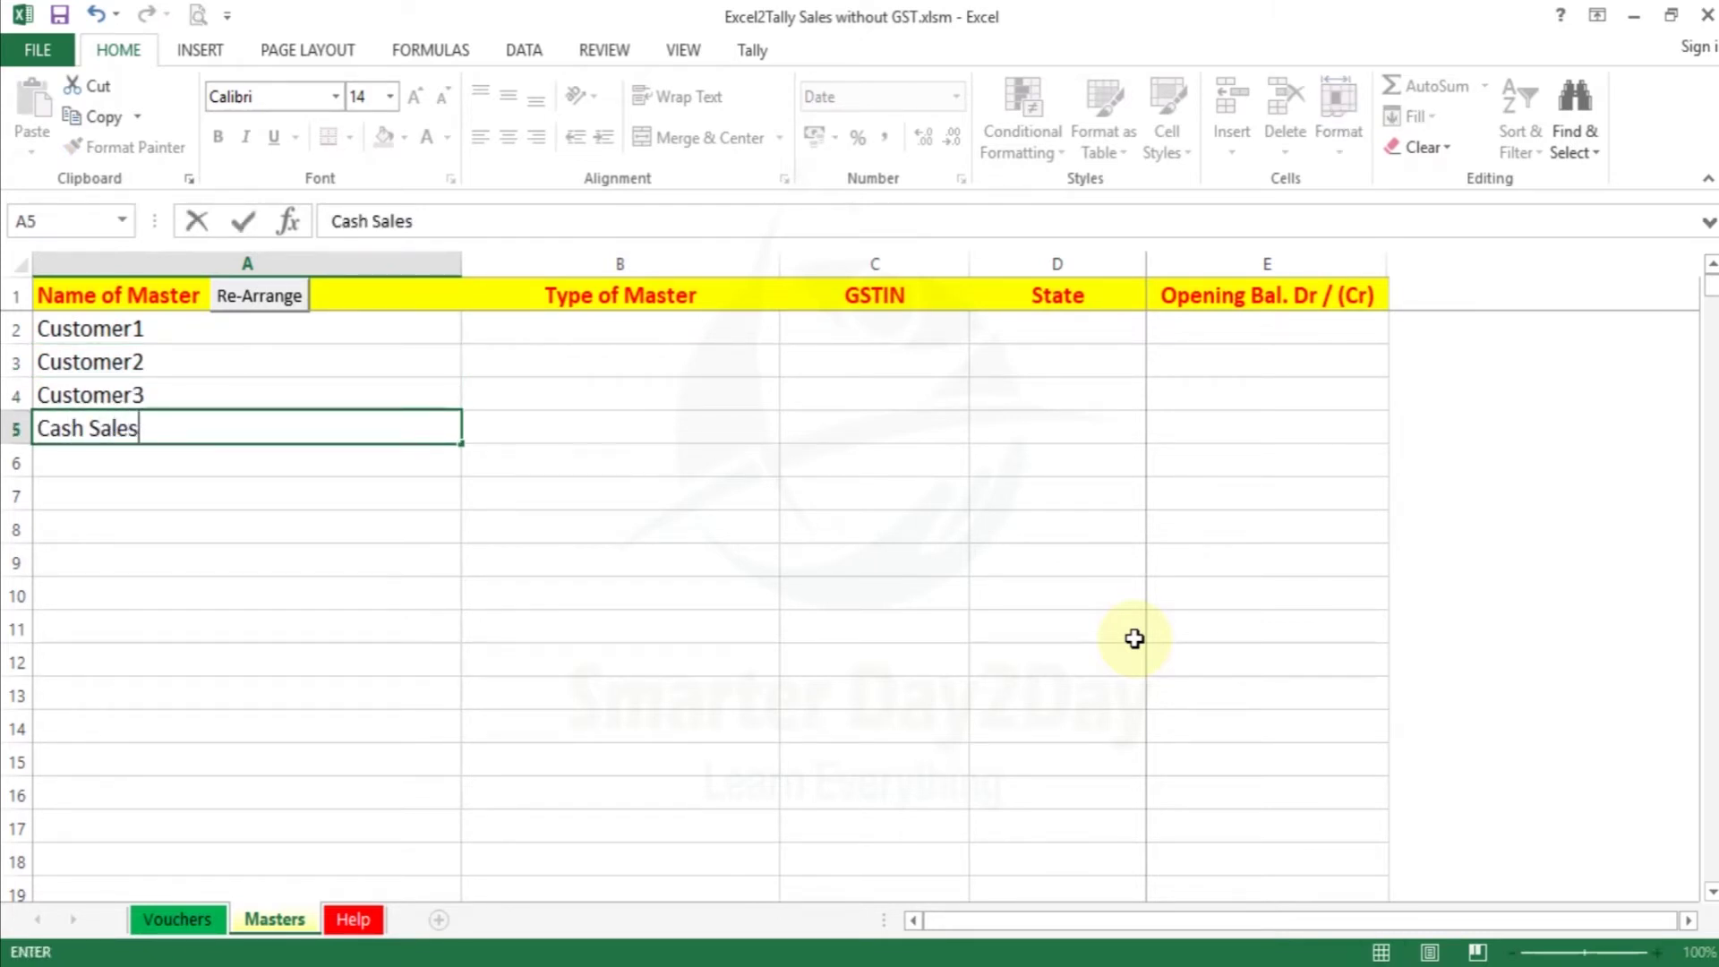
key("Return")
key("Up")
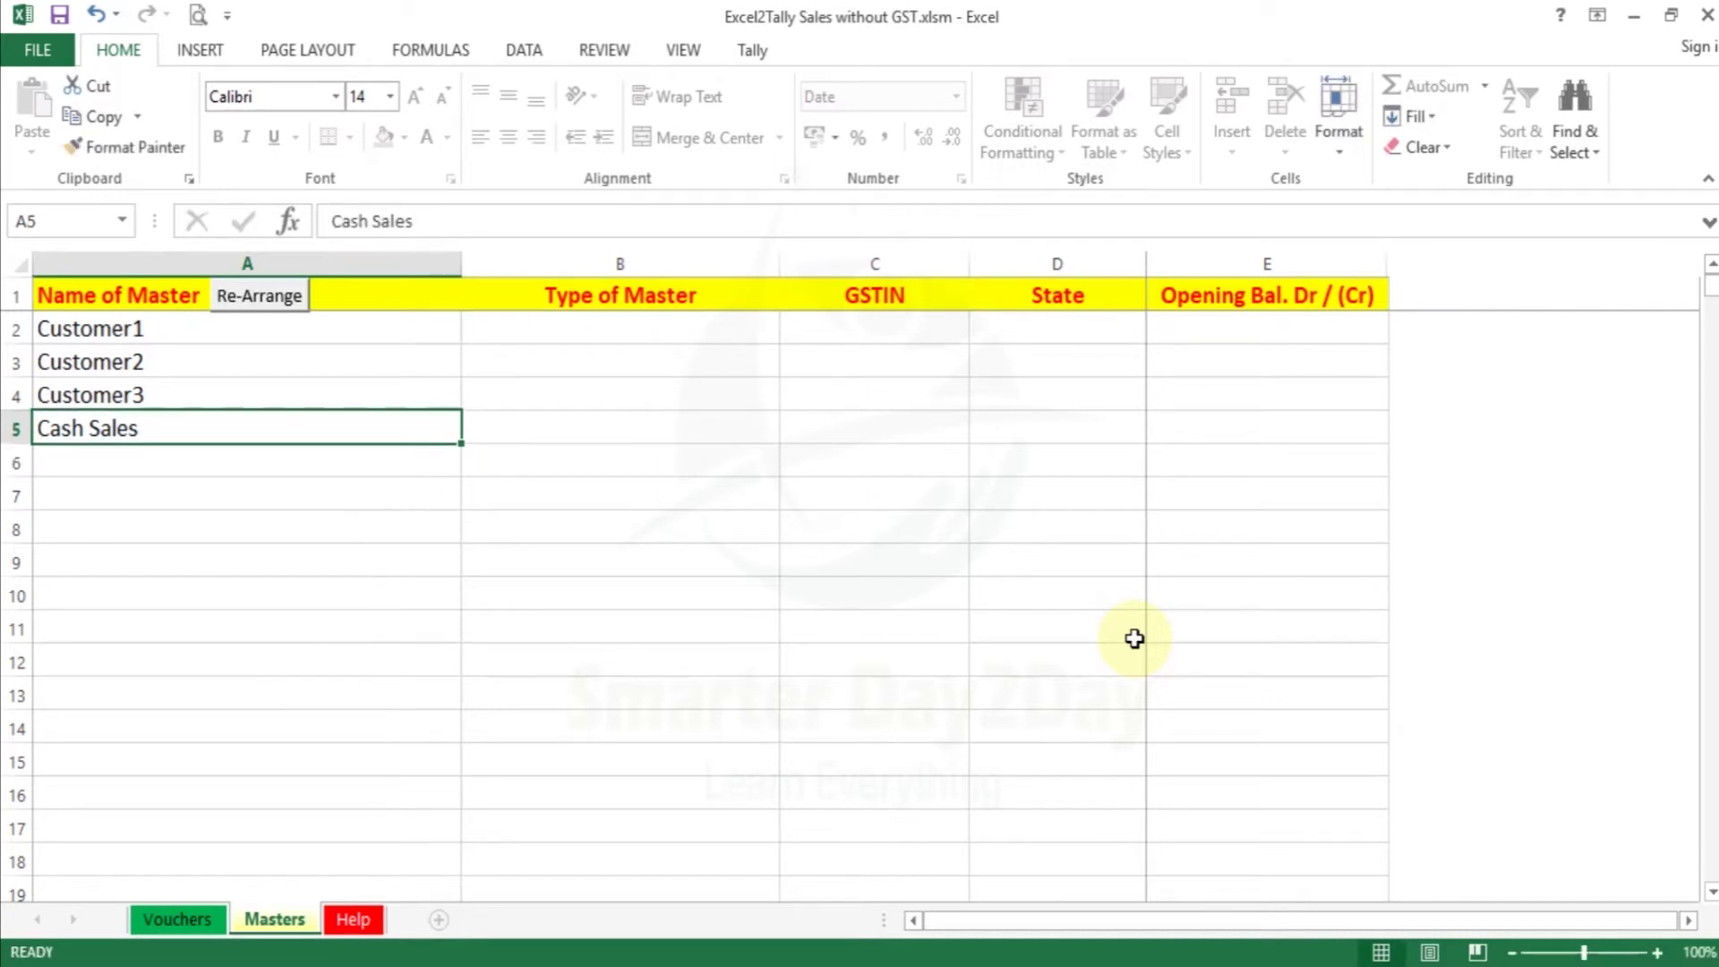
key("F2")
key("BackSpace")
key("BackSpace")
key("BackSpace")
key("BackSpace")
key("BackSpace")
type("Custm")
key("BackSpace")
type("oo")
key("BackSpace")
type("mer")
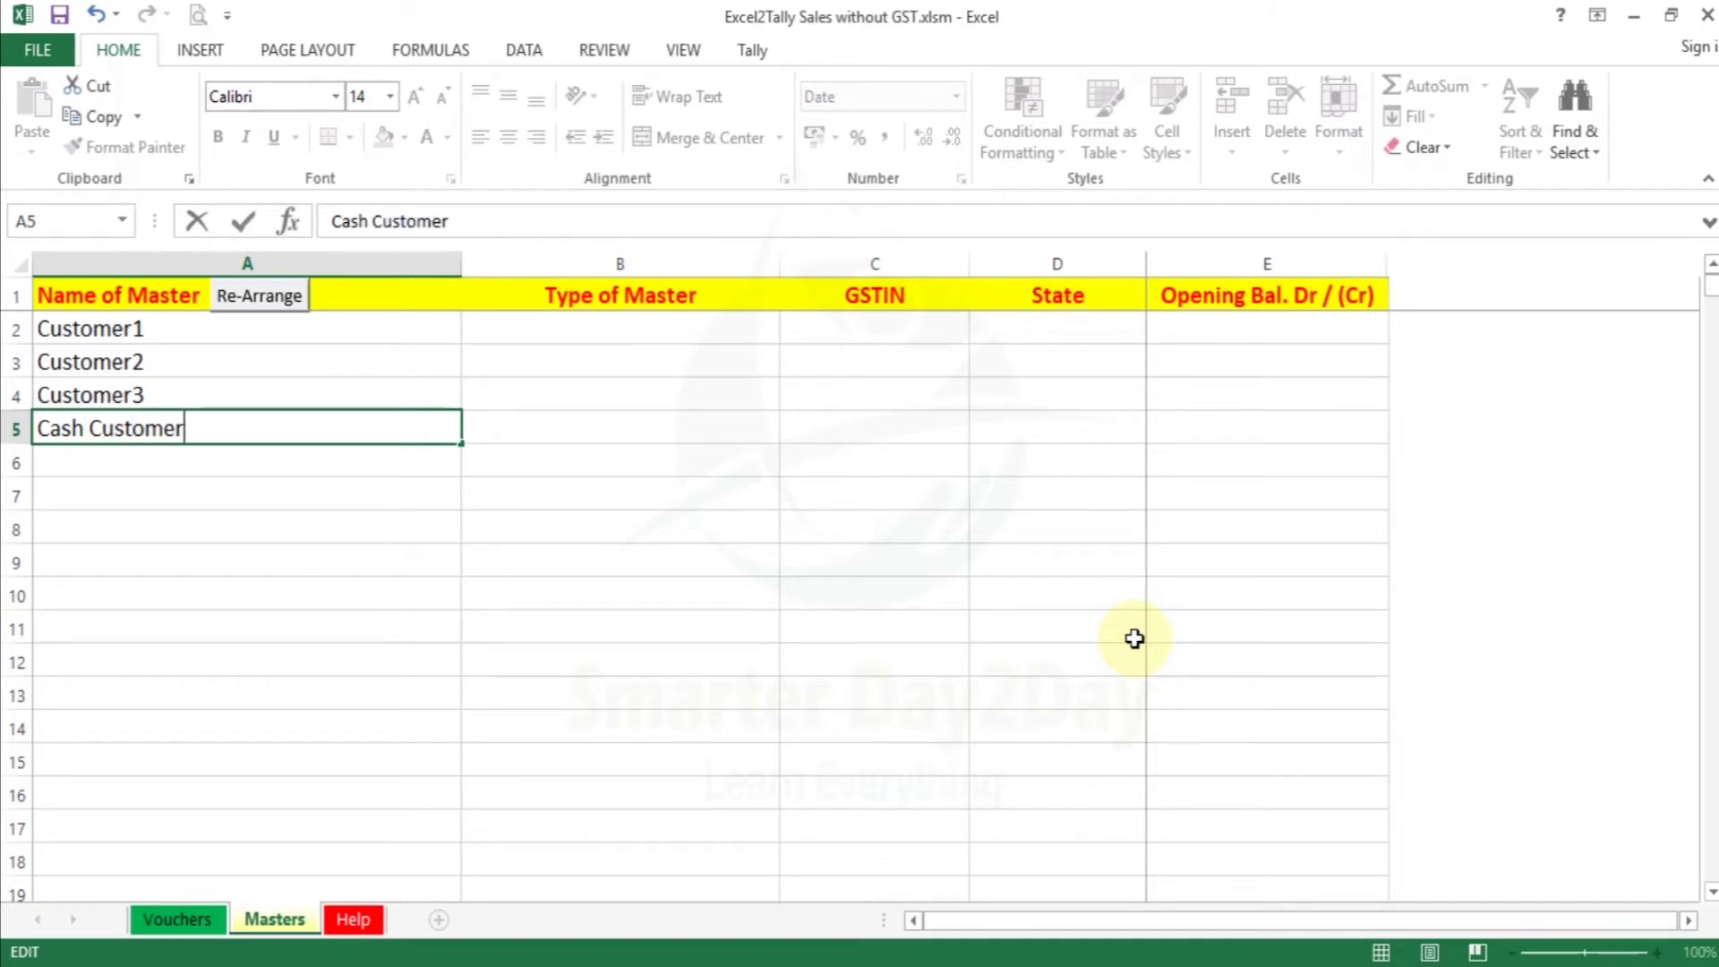
key("Return")
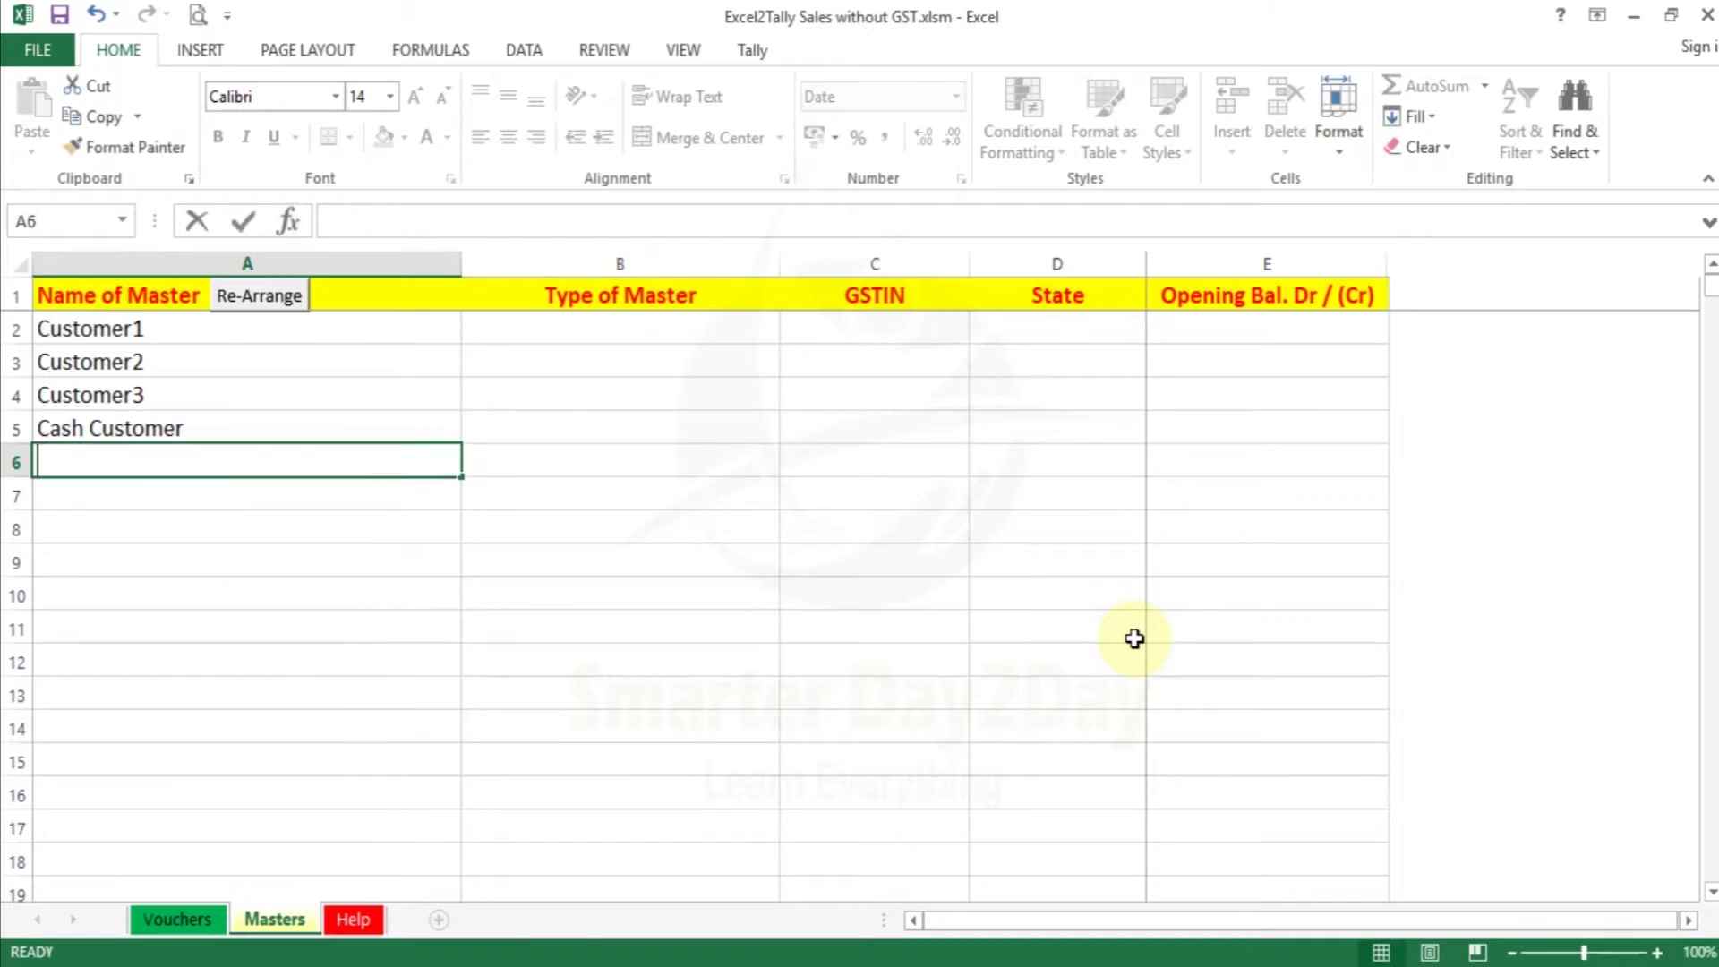
Step: Add Credit Sales and Cash Sales as the last two master names
type("Cred")
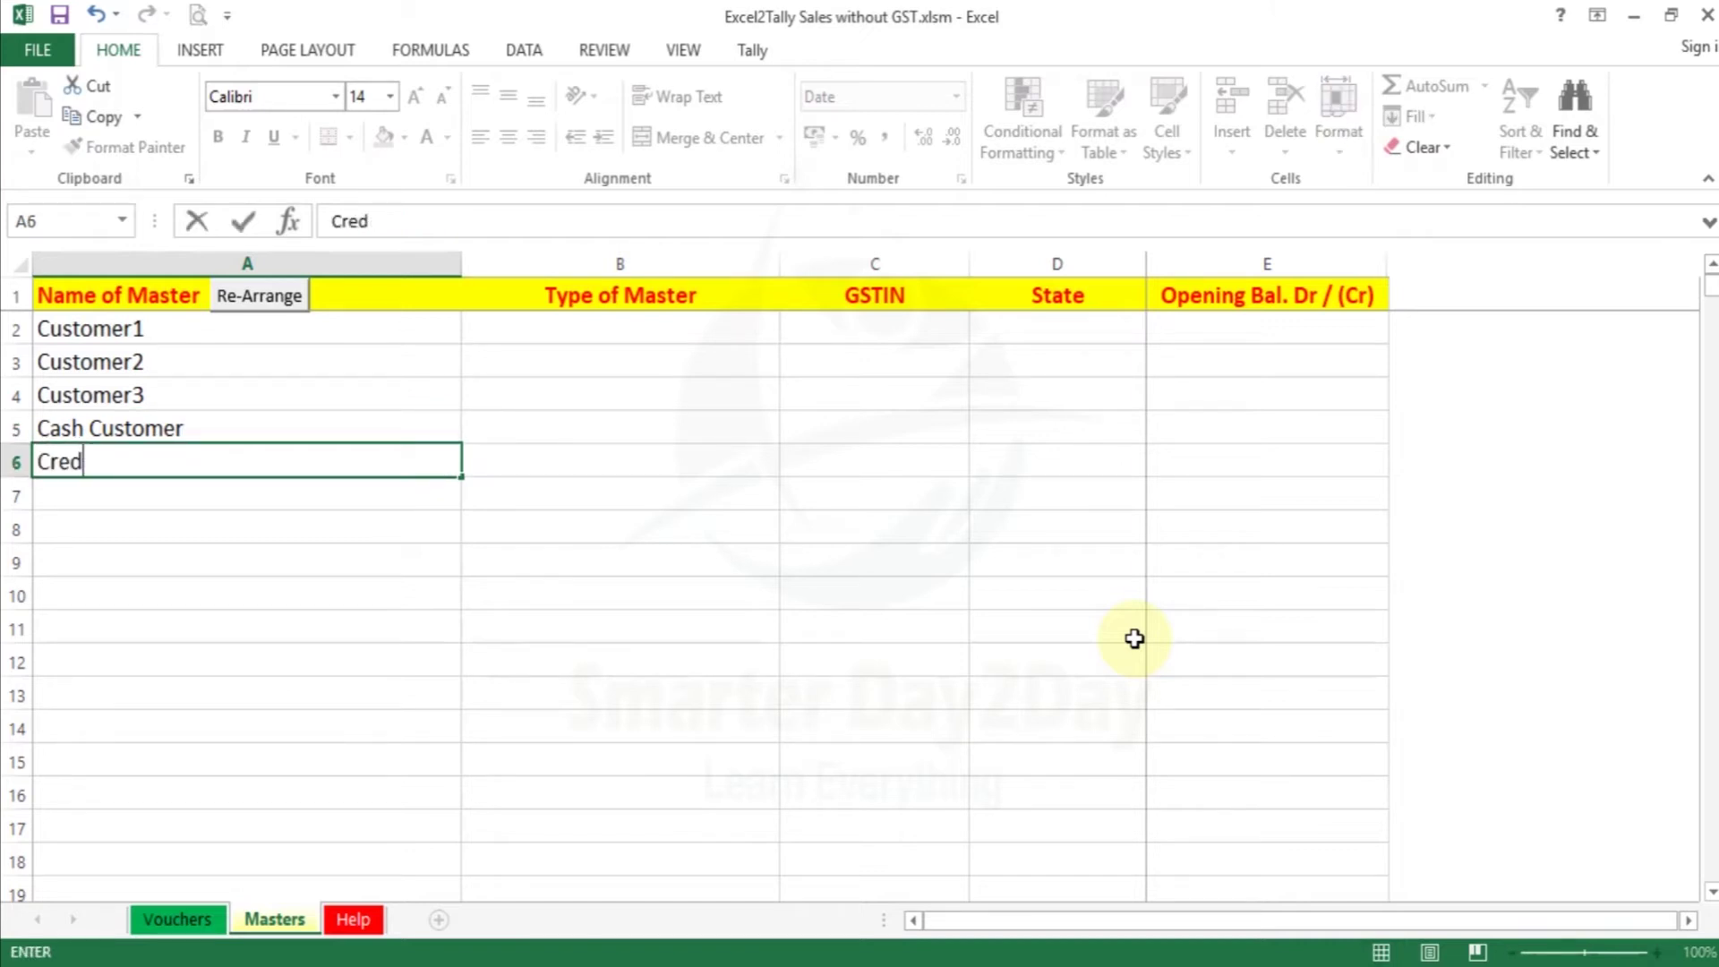
type("it C")
key("BackSpace")
type("Sales")
key("Return")
type("Cash ")
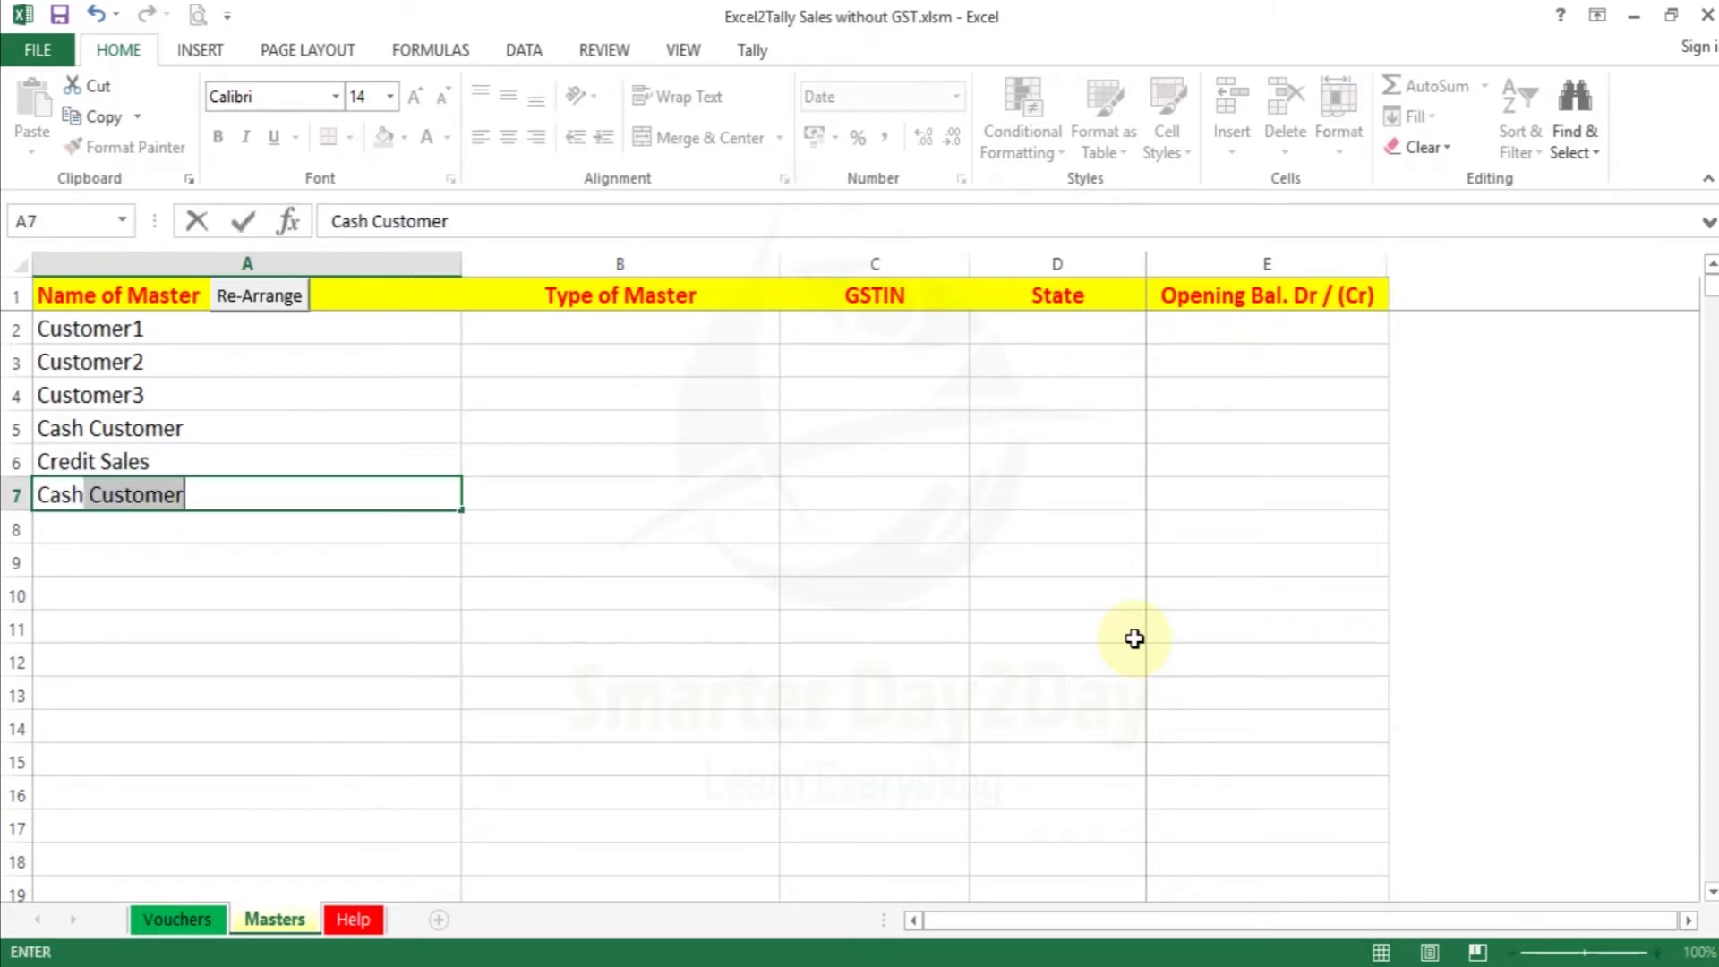
type("Sales")
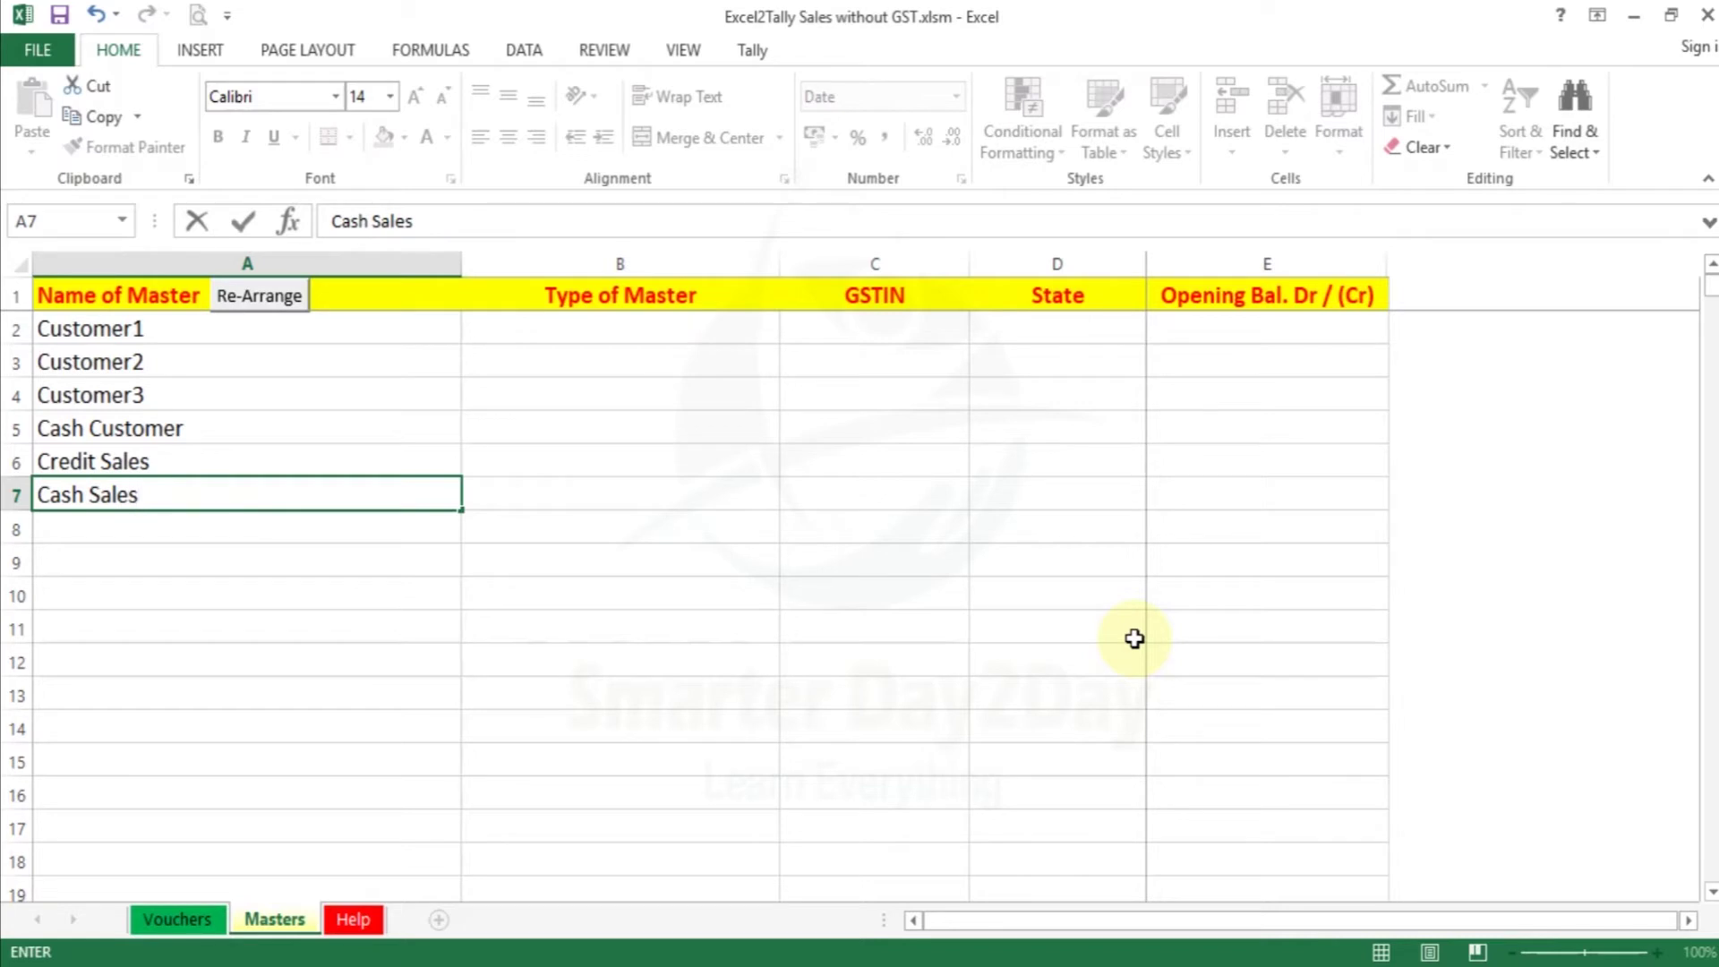
key("Return")
key("Up")
key("Up")
key("Up")
key("Up")
key("Right")
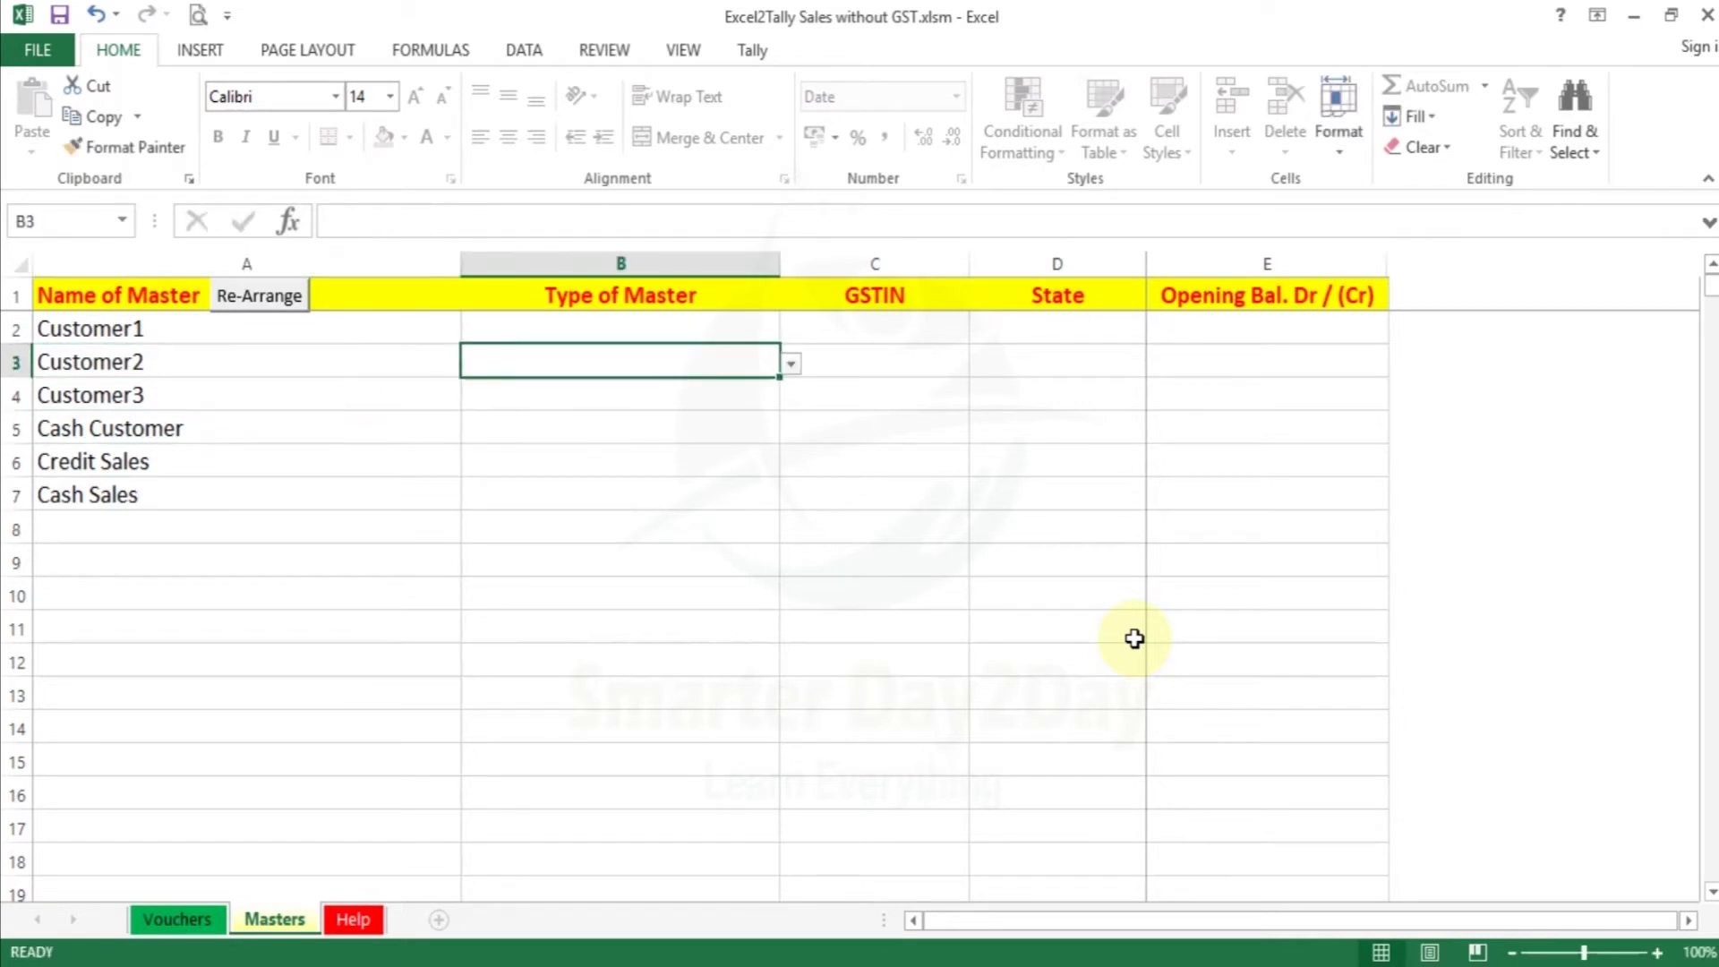
Step: Set Type of Master to Sundry Debtors for Customer1, Customer2 and Customer3
key("Up")
left_click(791, 333)
key("Down")
key("Down")
key("Down")
key("Down")
key("Up")
key("Return")
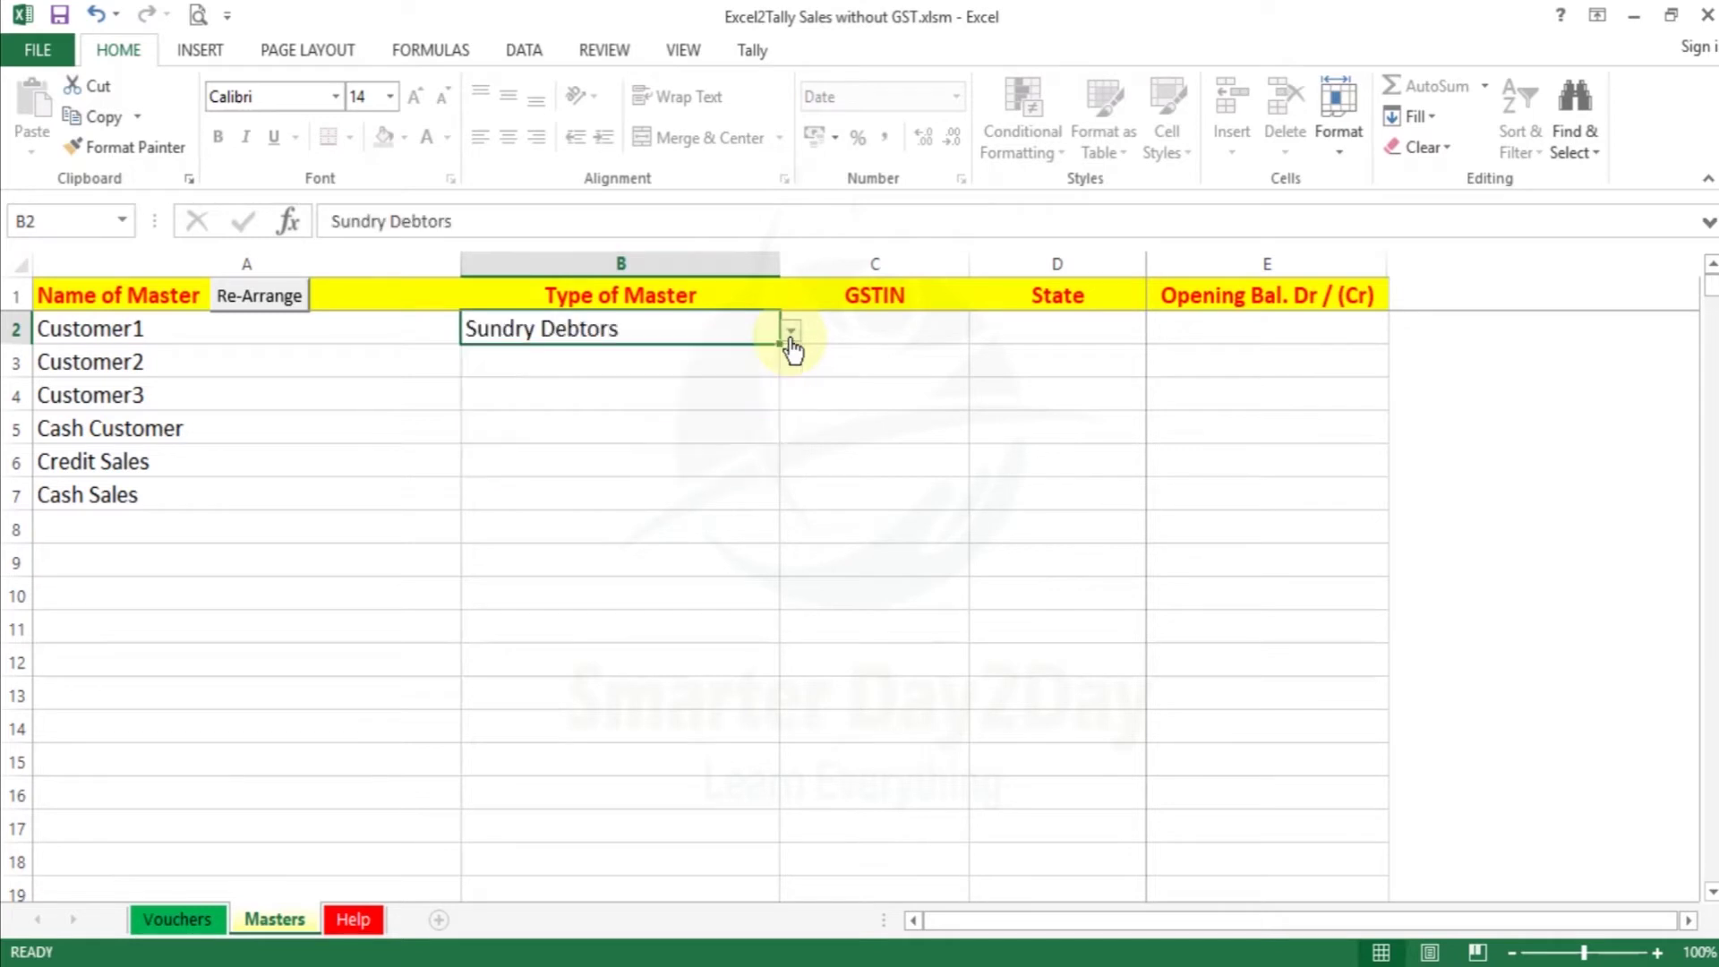
key("ctrl+c")
key("shift+Down")
key("shift+Down")
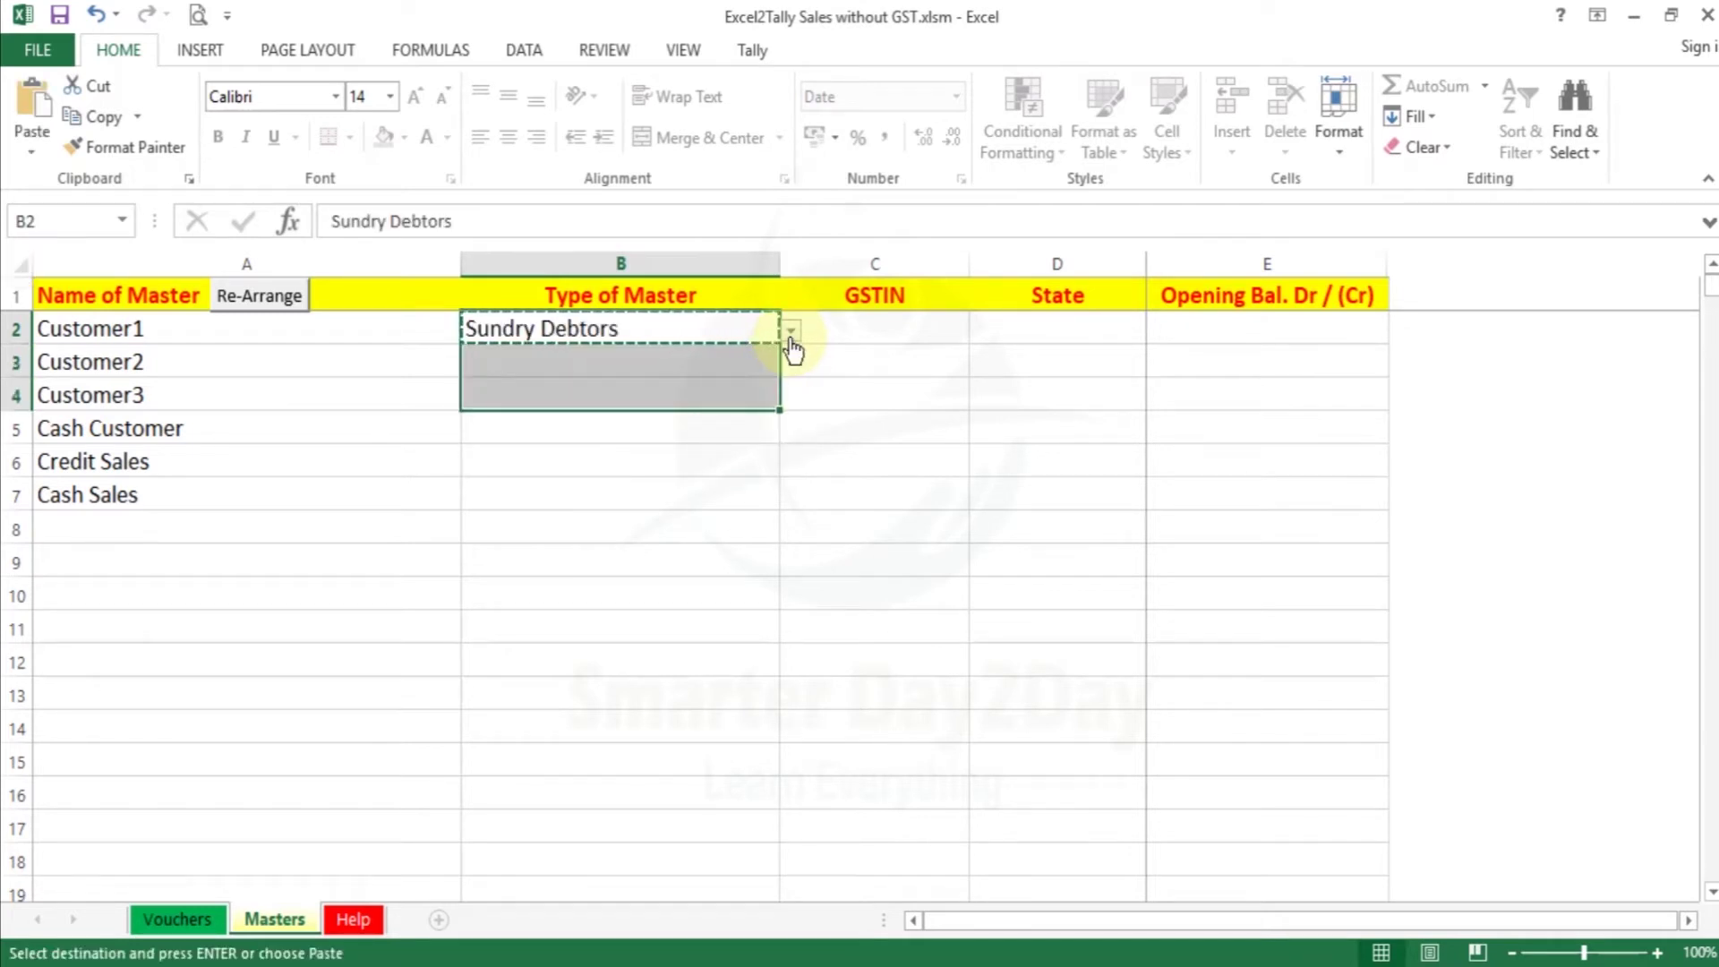
key("shift+Down")
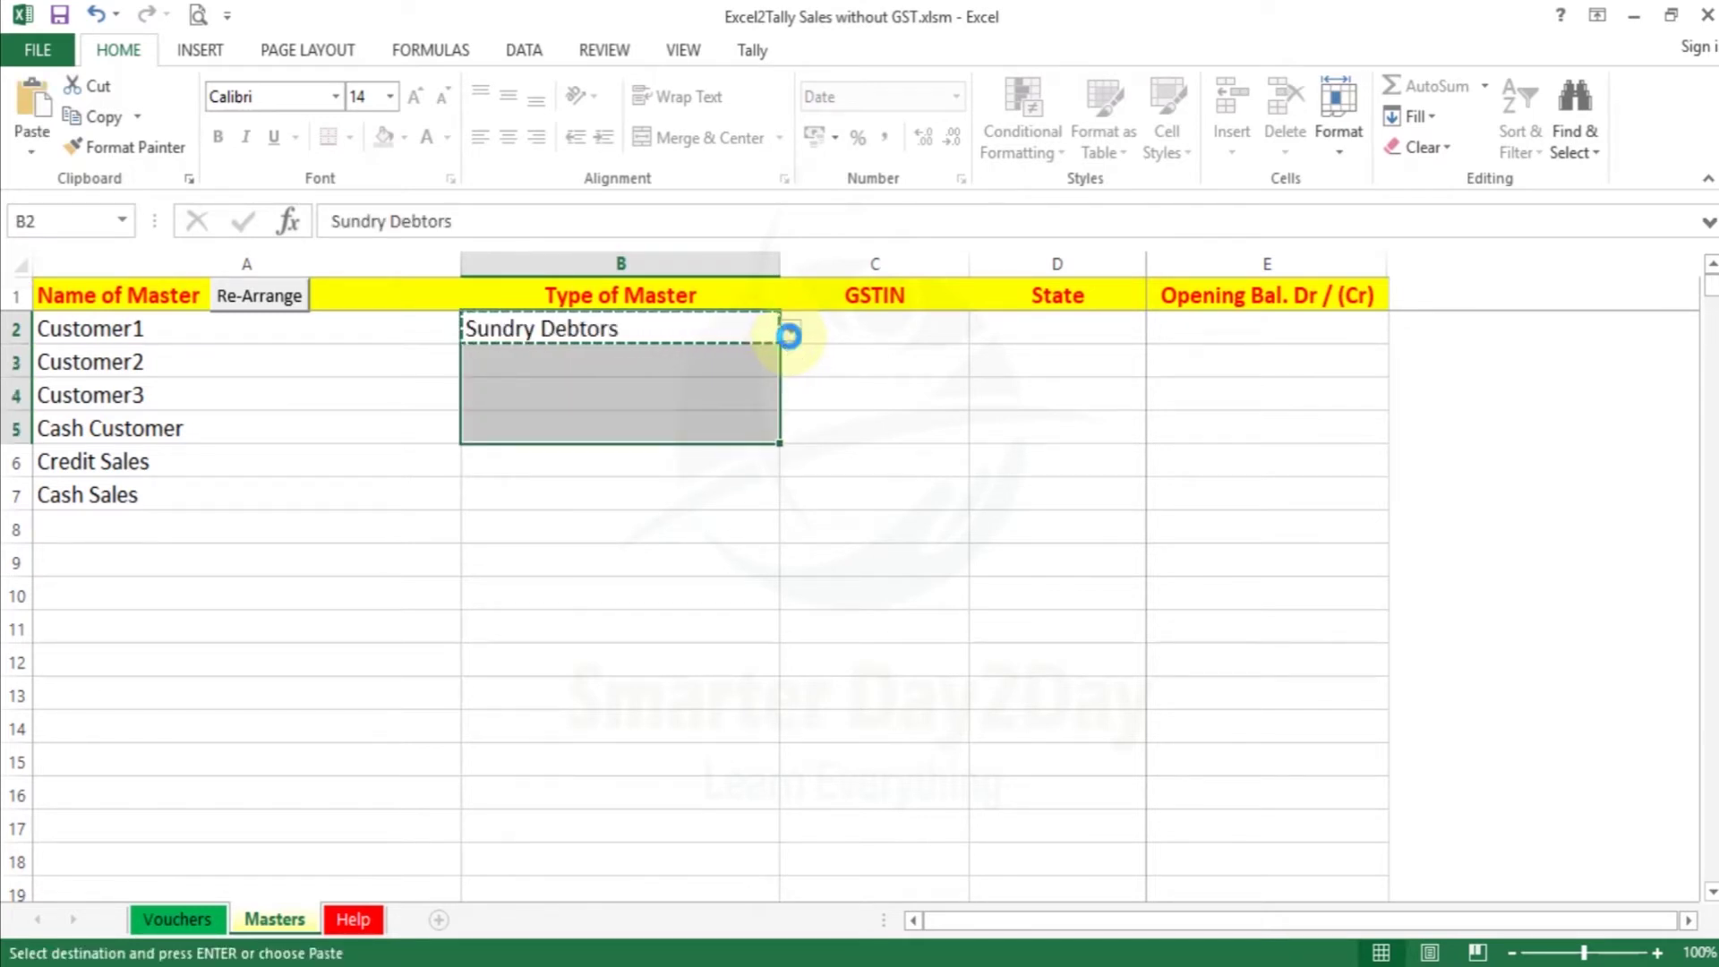
key("Return")
key("Down")
key("Down")
key("Down")
key("Down")
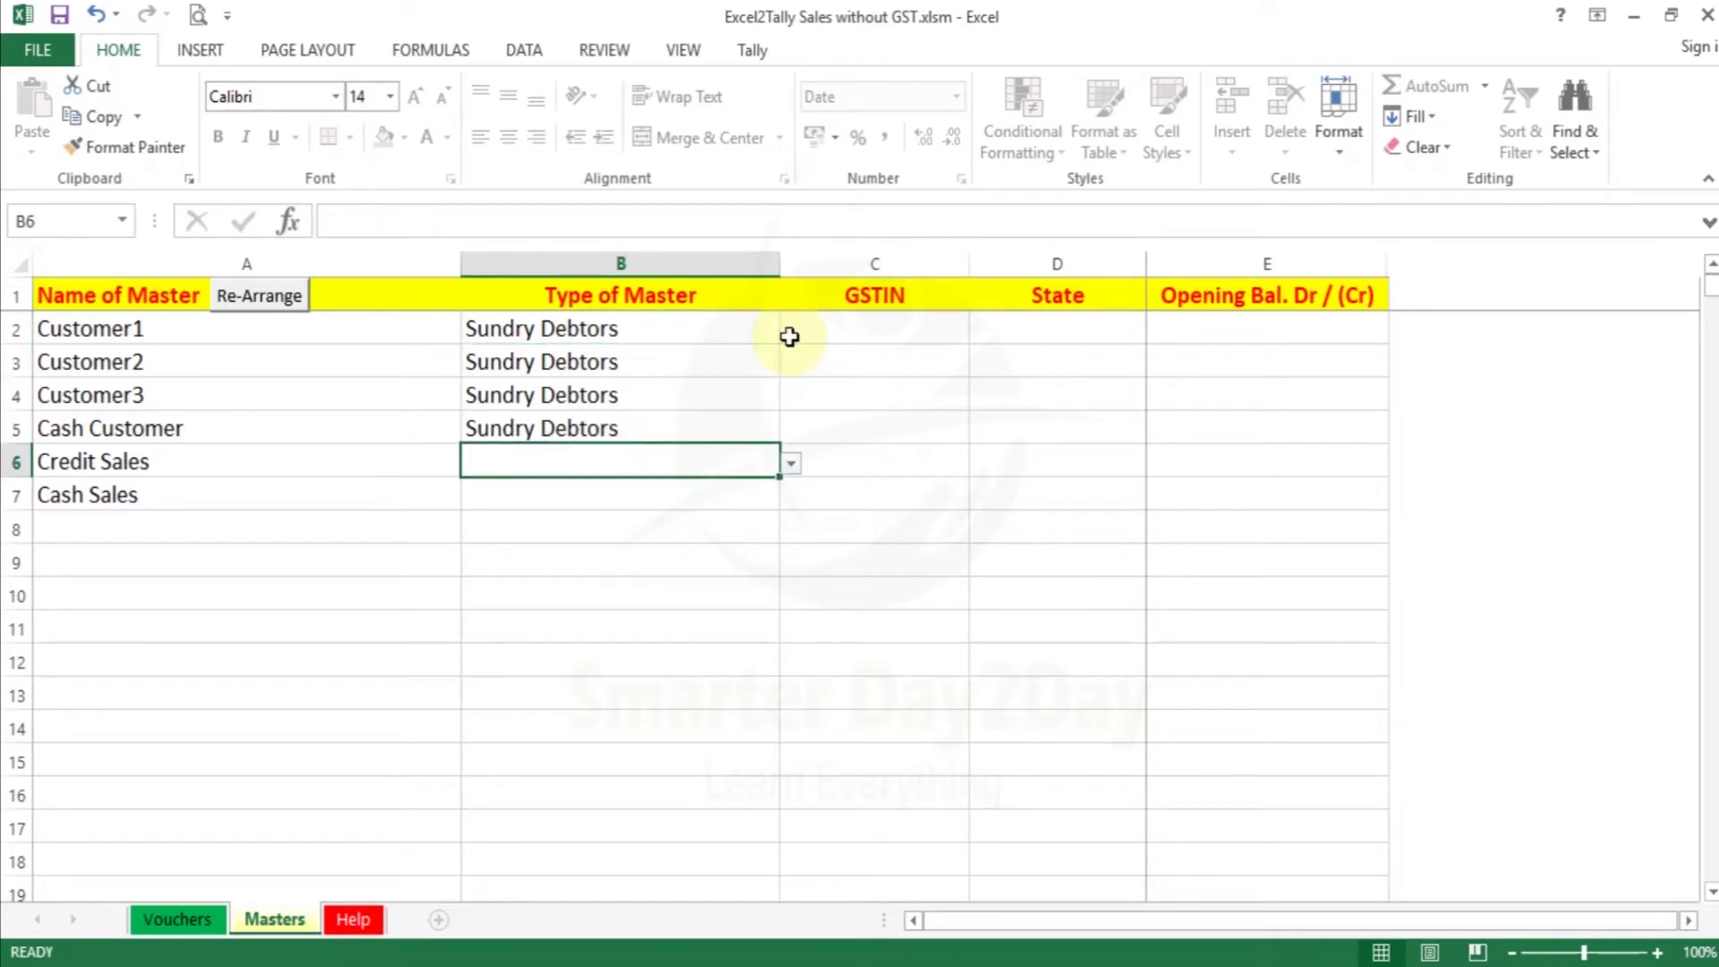
Step: Set Type of Master to Sales Accounts for Credit Sales and Cash Sales
left_click(791, 464)
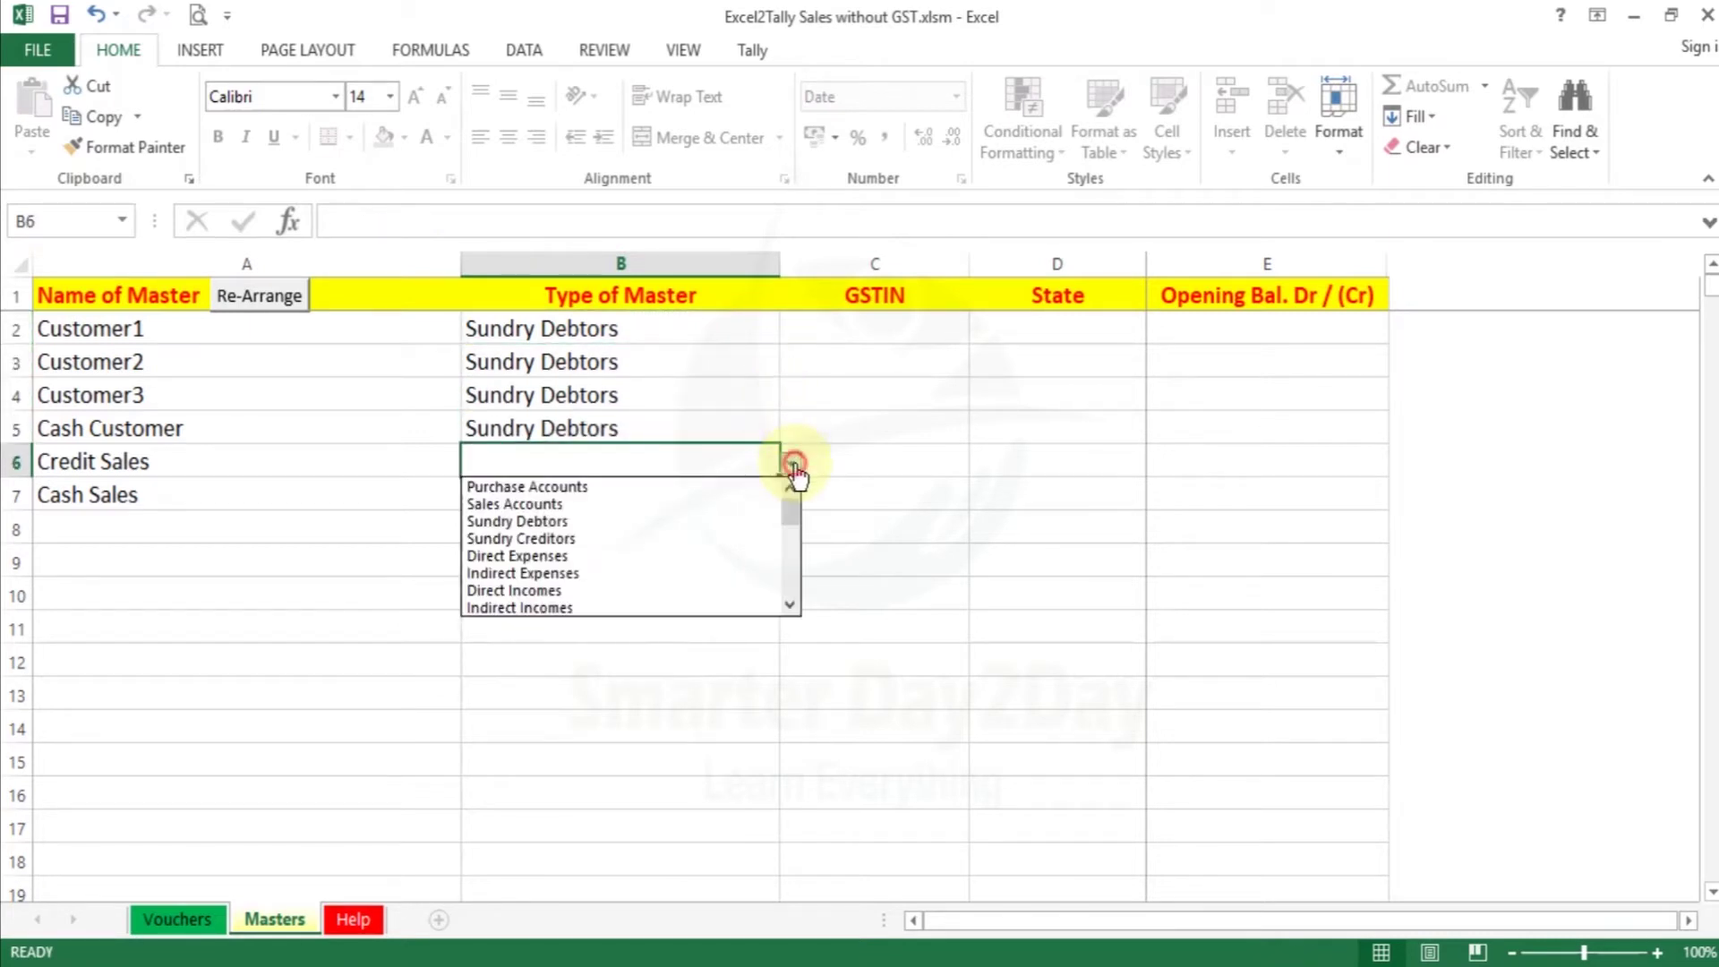
key("Down")
key("Down")
key("Return")
key("ctrl+c")
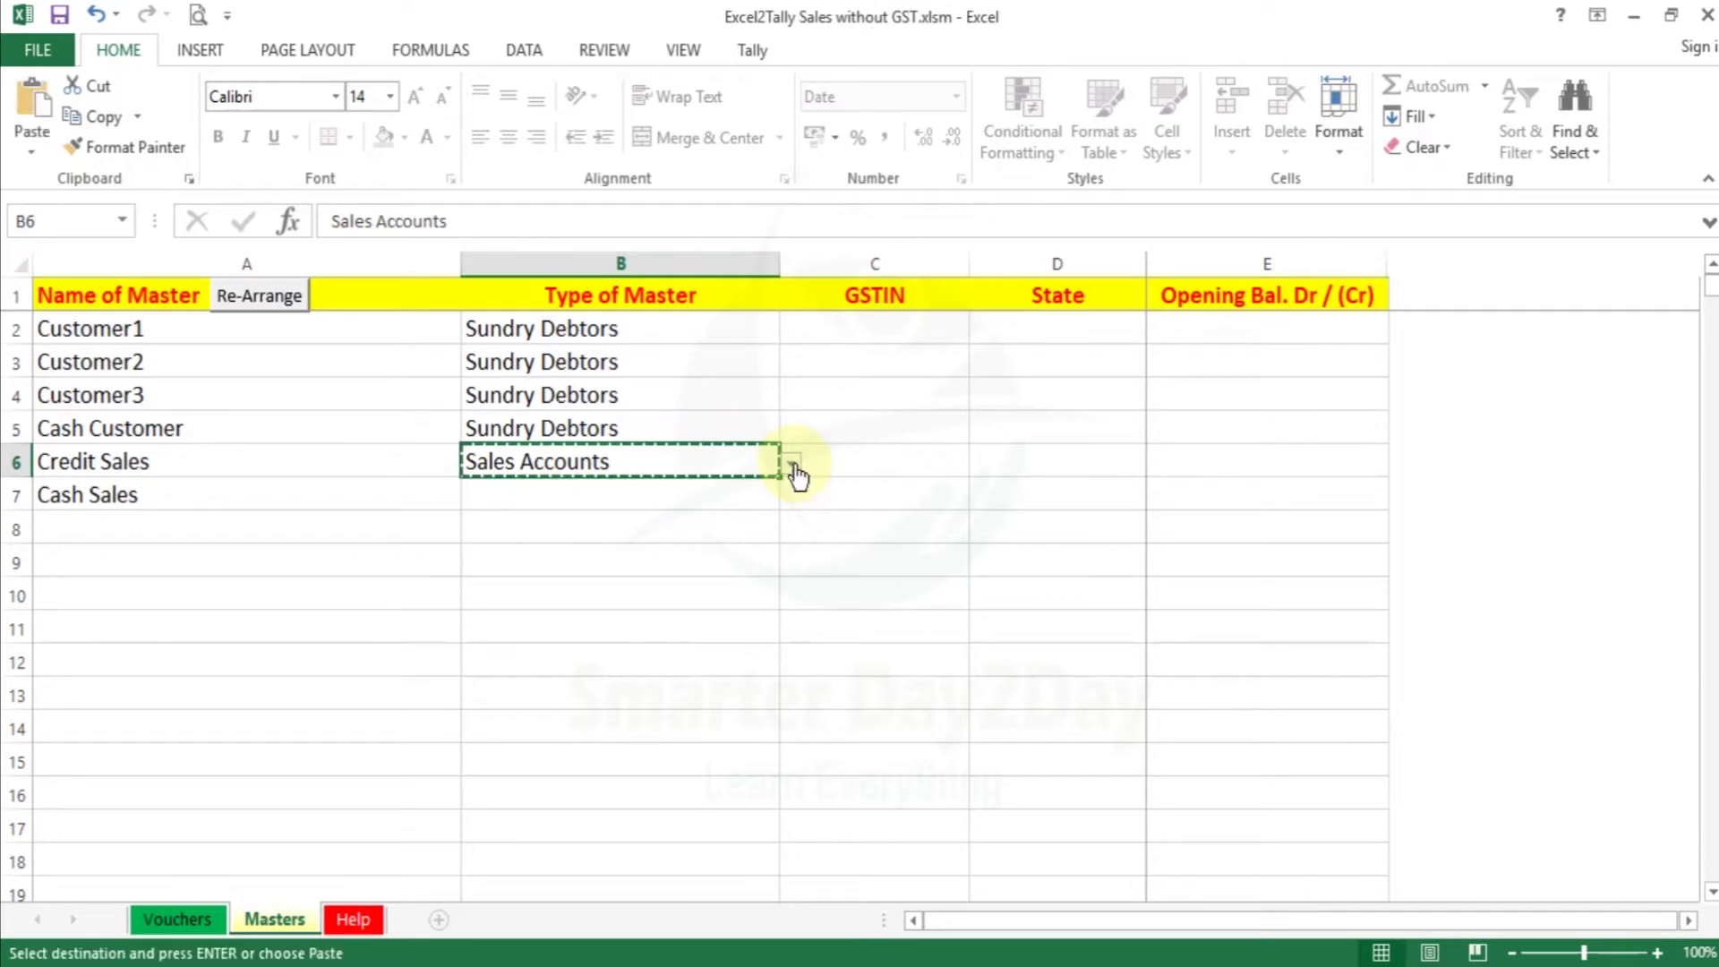
key("shift+Down")
key("Return")
Step: Enter opening balances 10000, 15000 and 20,000 for Customer1, Customer2 and Customer3
key("Right")
key("Up")
key("Right")
key("Left")
key("Up")
key("Up")
key("Up")
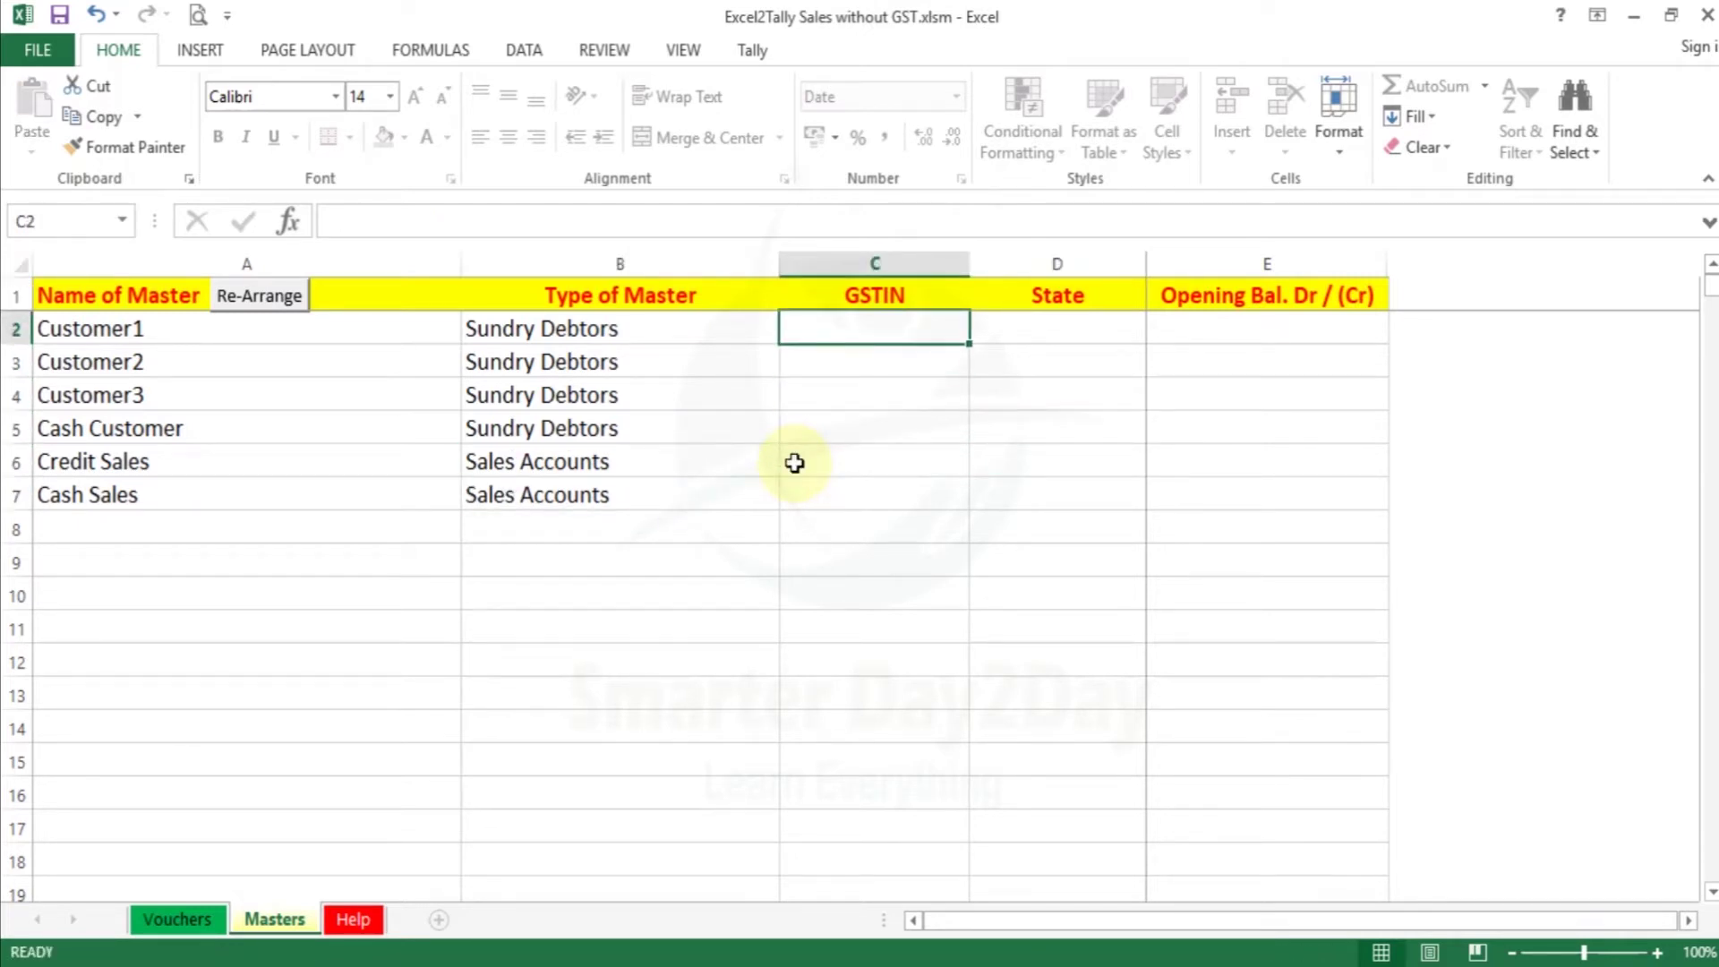
key("Right")
key("Right")
key("Left")
key("Left")
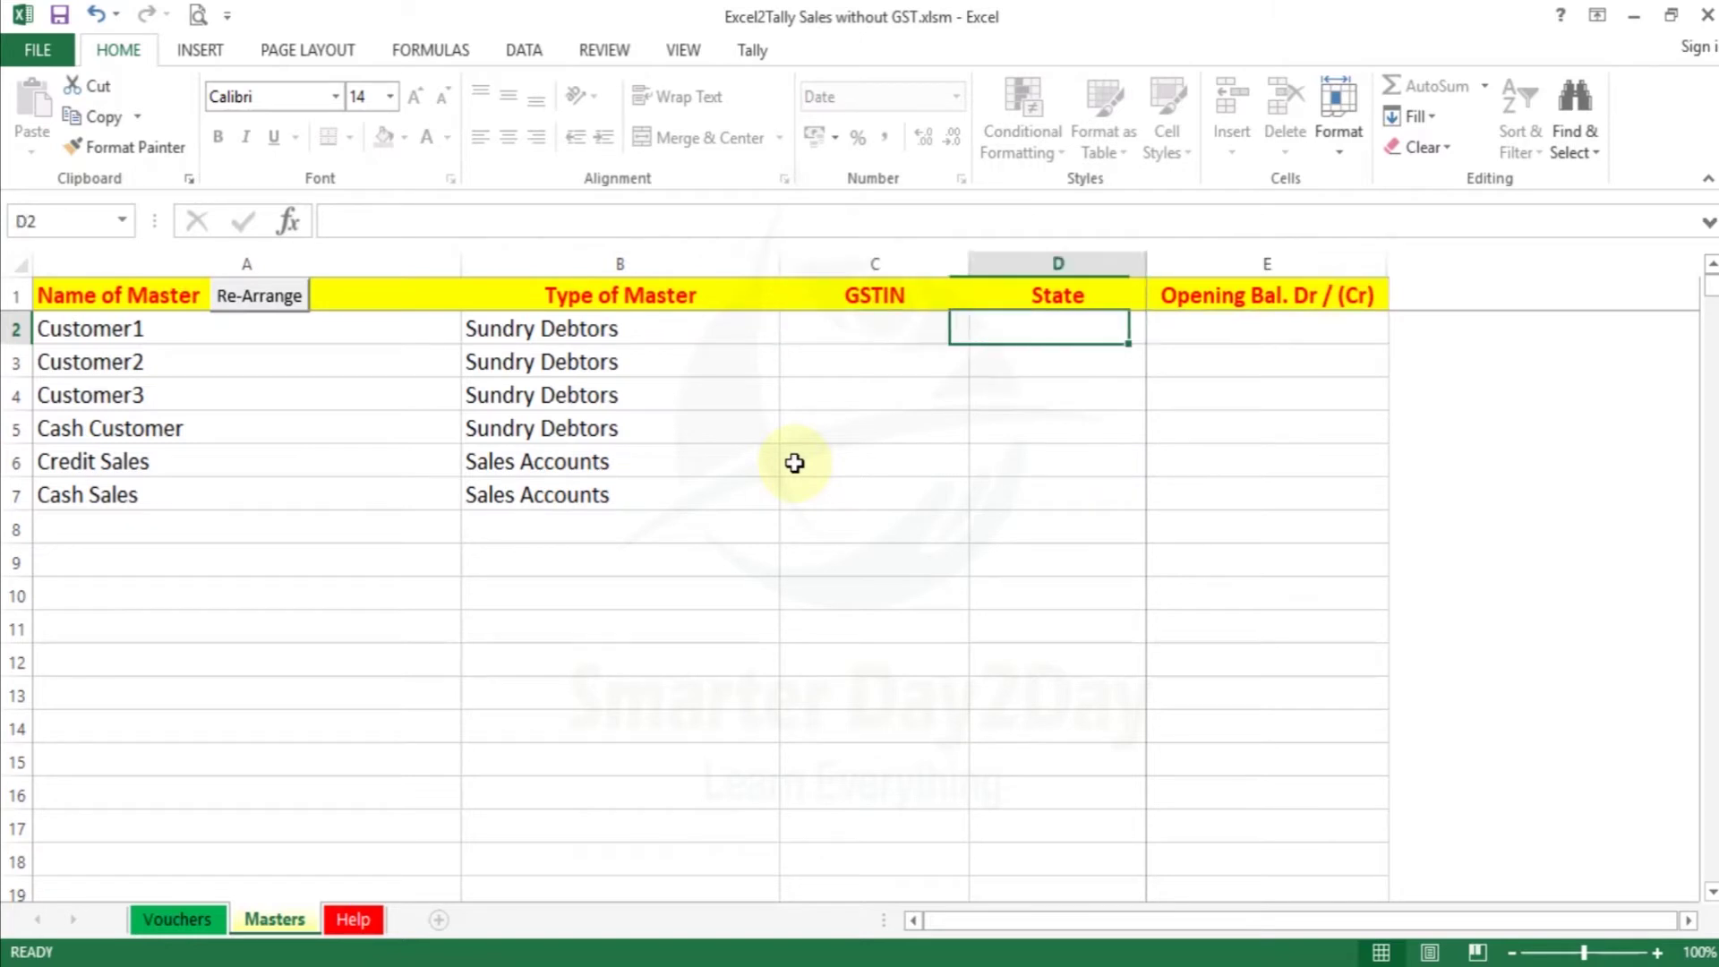
key("Right")
key("Right")
key("Left")
key("Right")
type("10000")
key("Return")
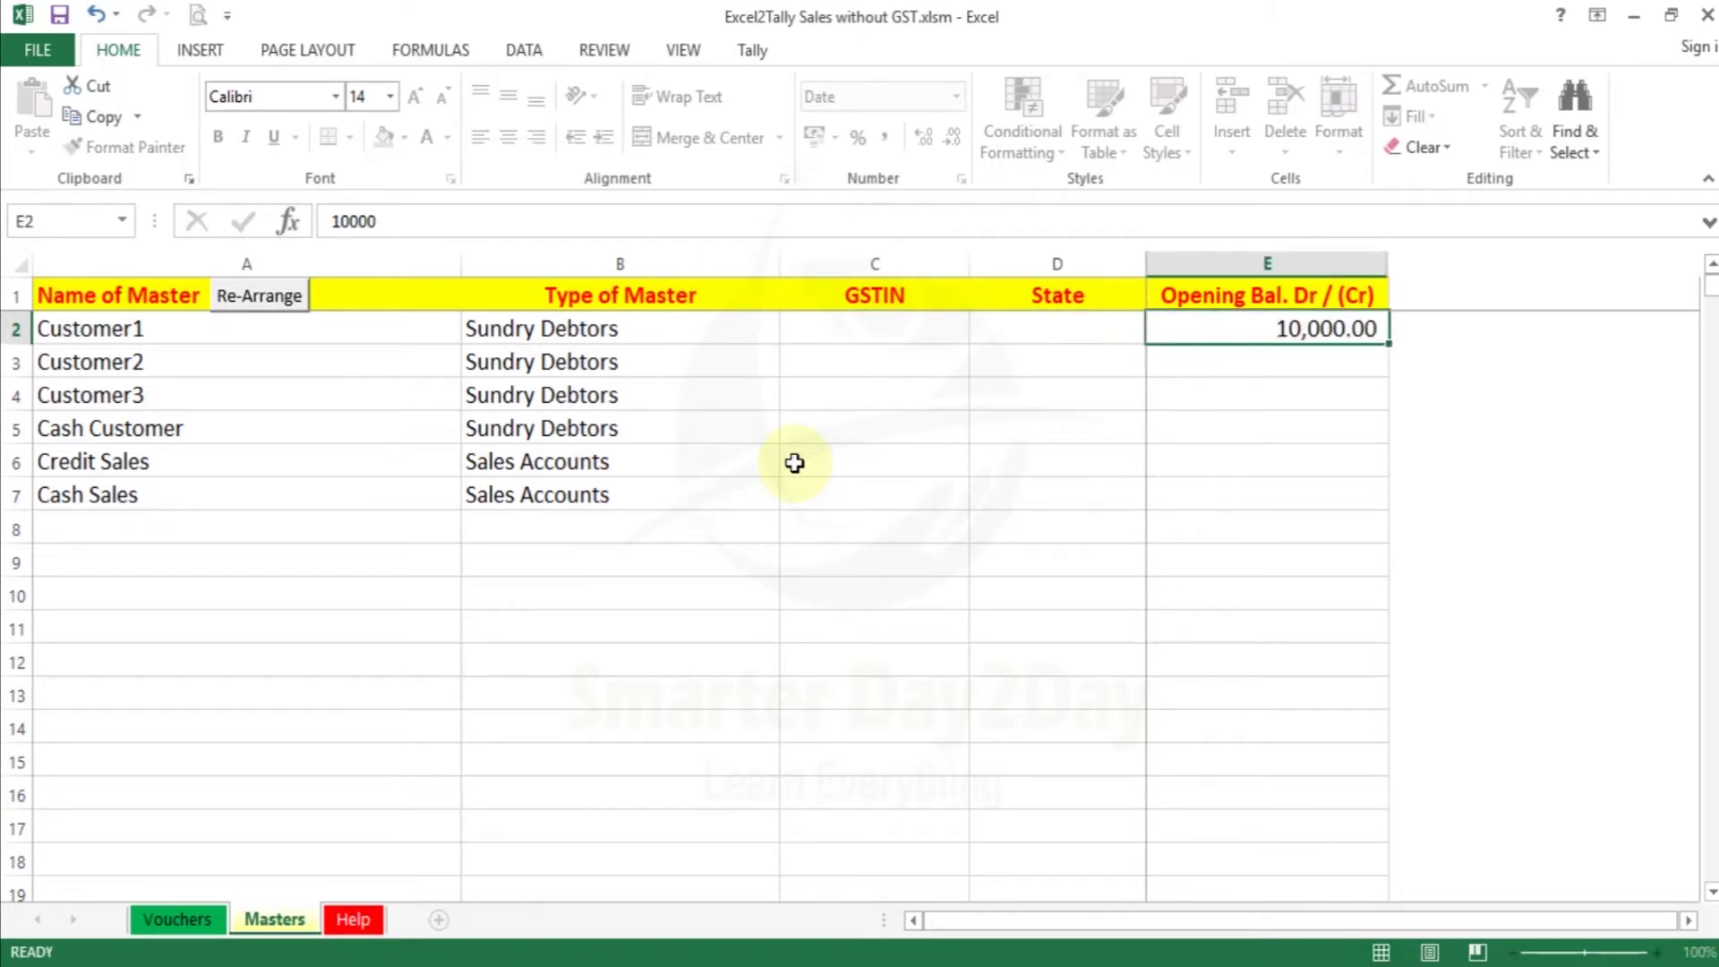
type("150000.00")
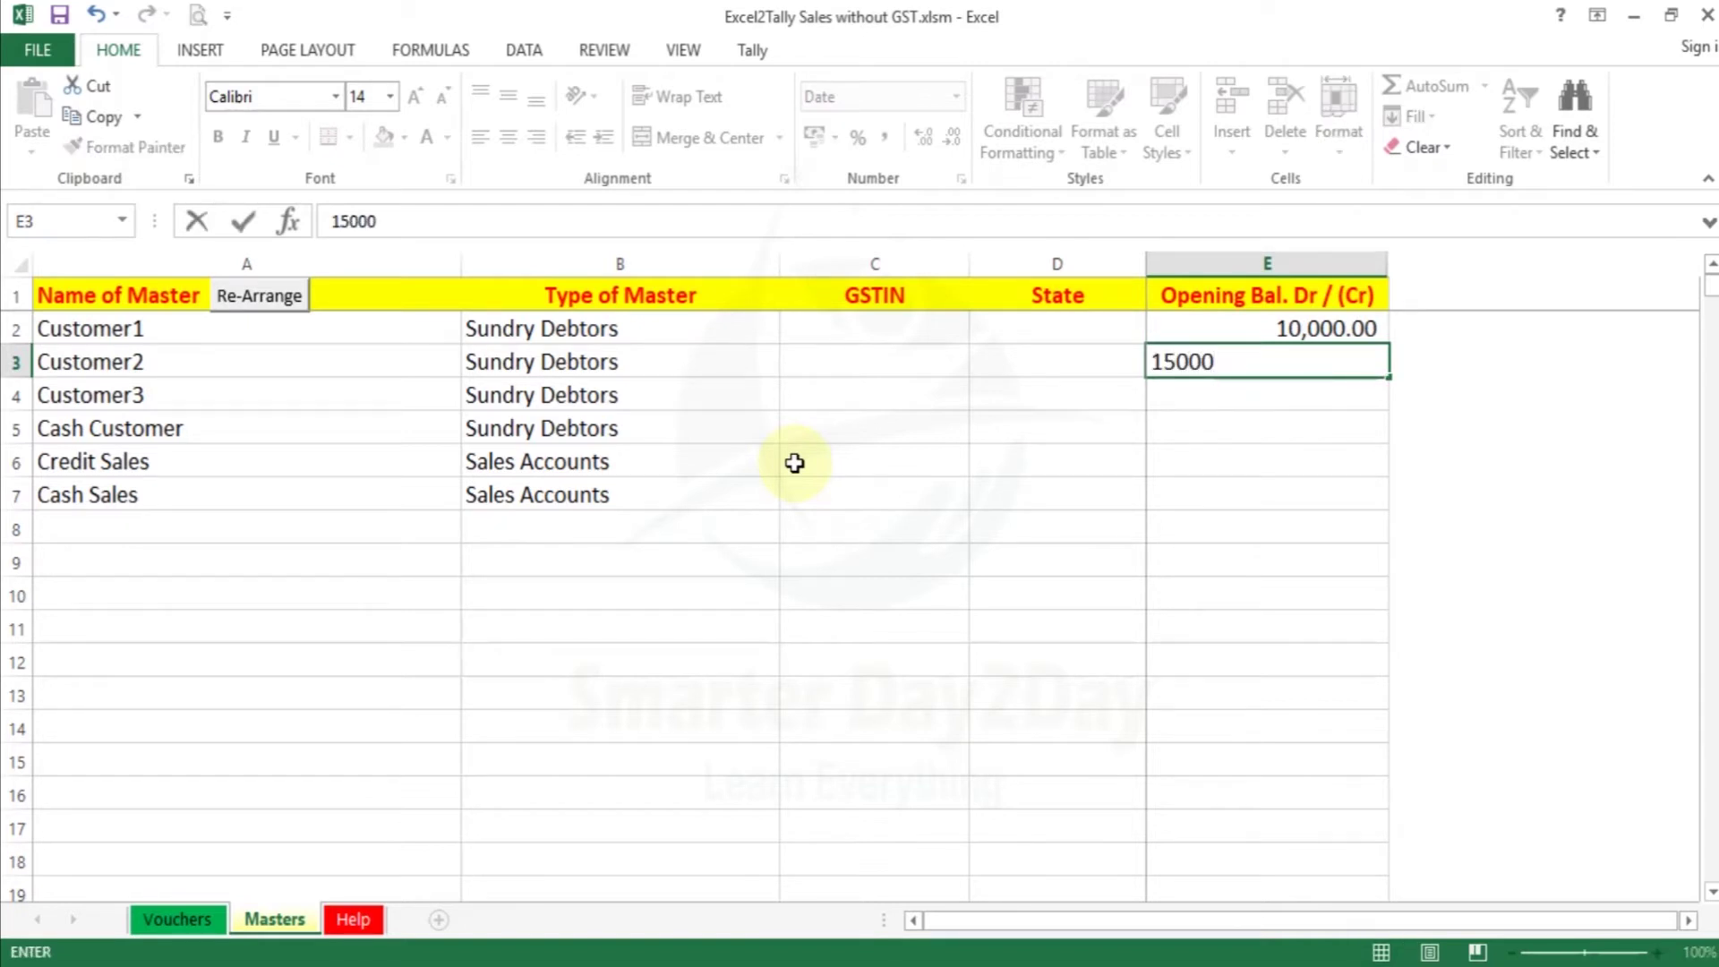
key("Return")
type("20,000")
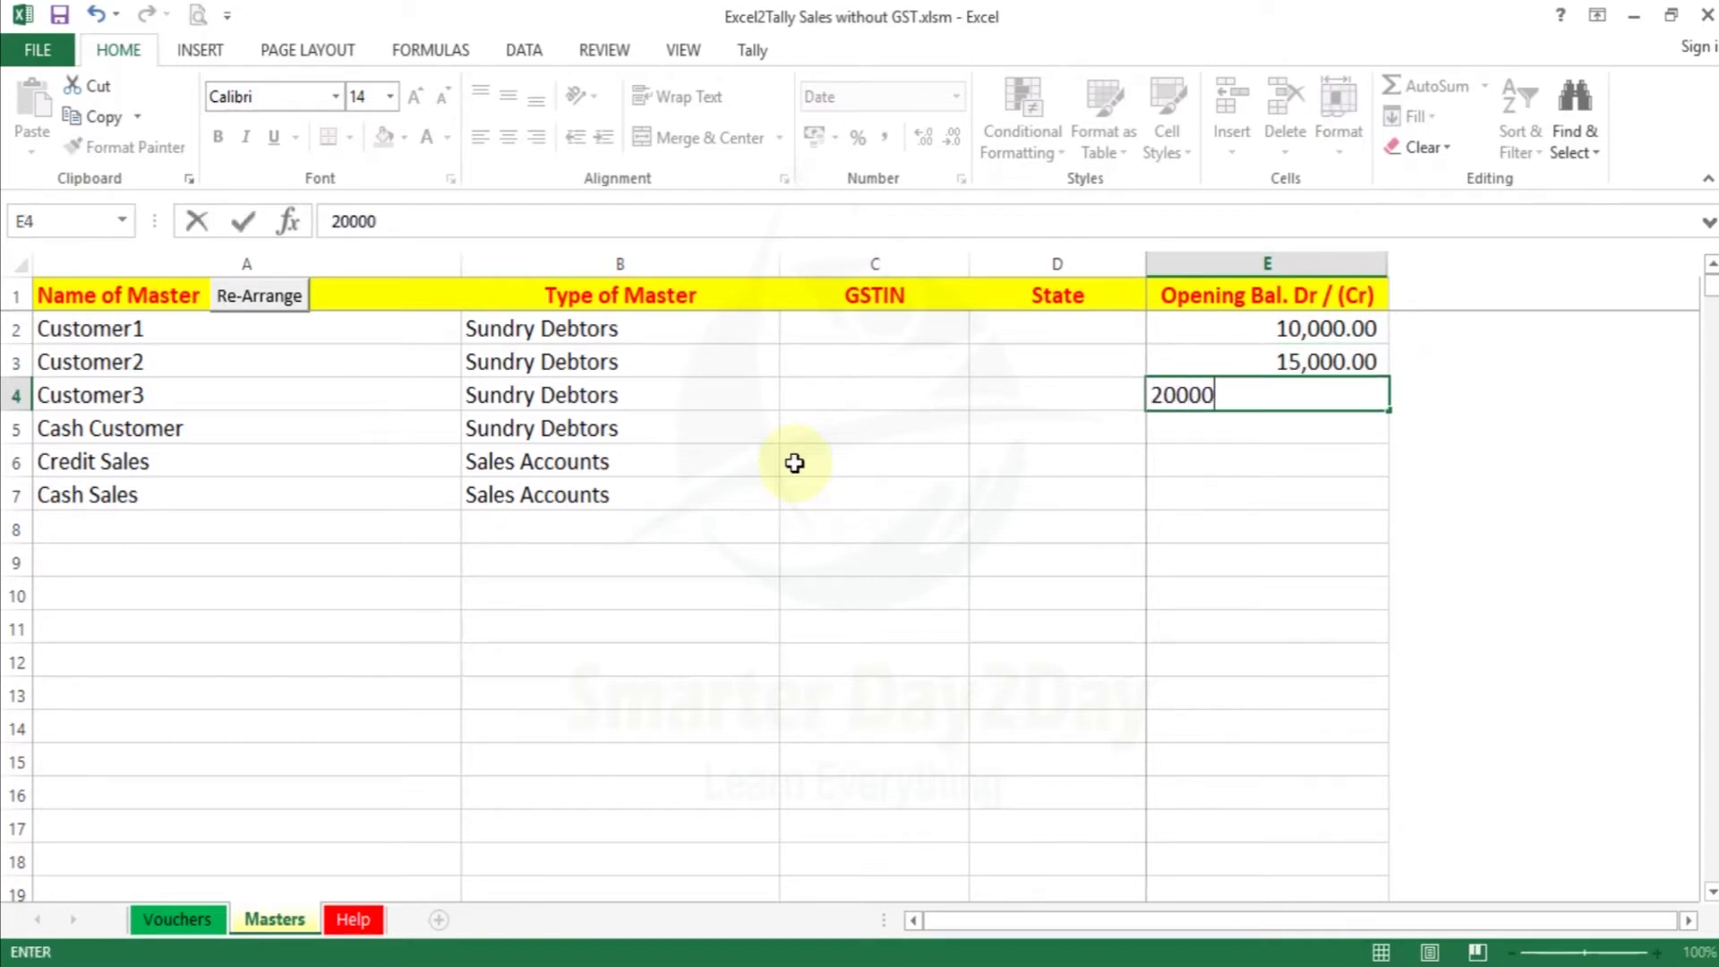
key("Return")
key("Down")
key("Down")
key("Down")
key("Left")
key("Left")
key("Up")
key("Right")
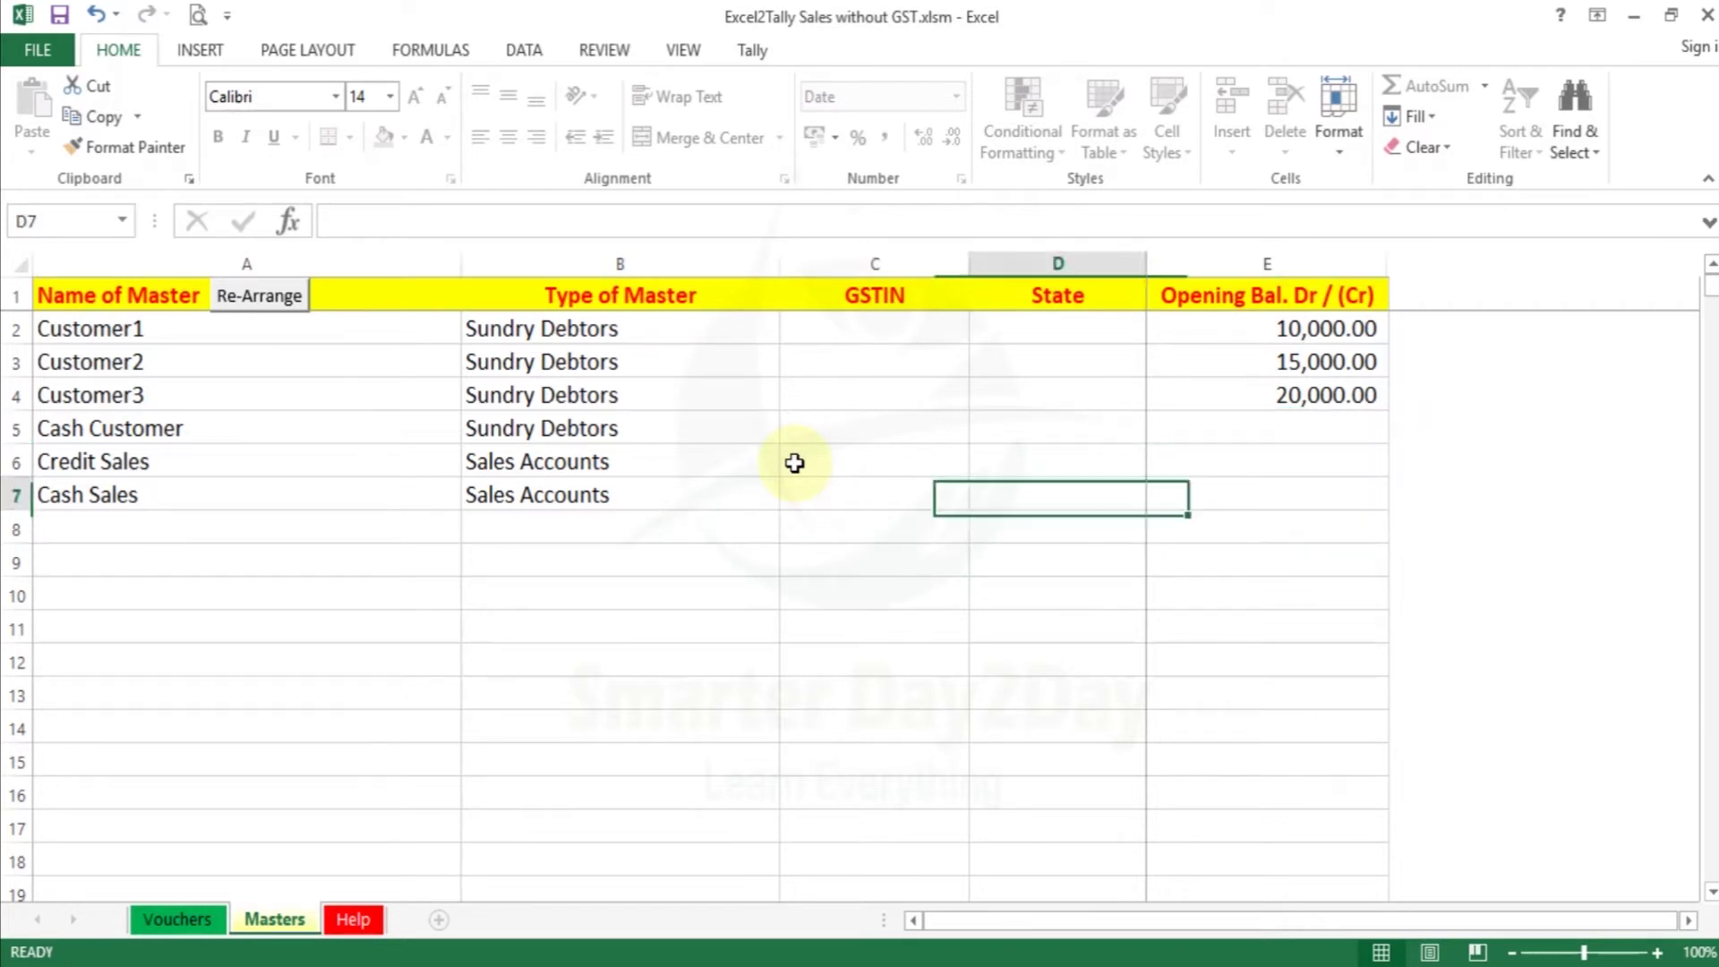
key("Up")
key("Left")
key("Left")
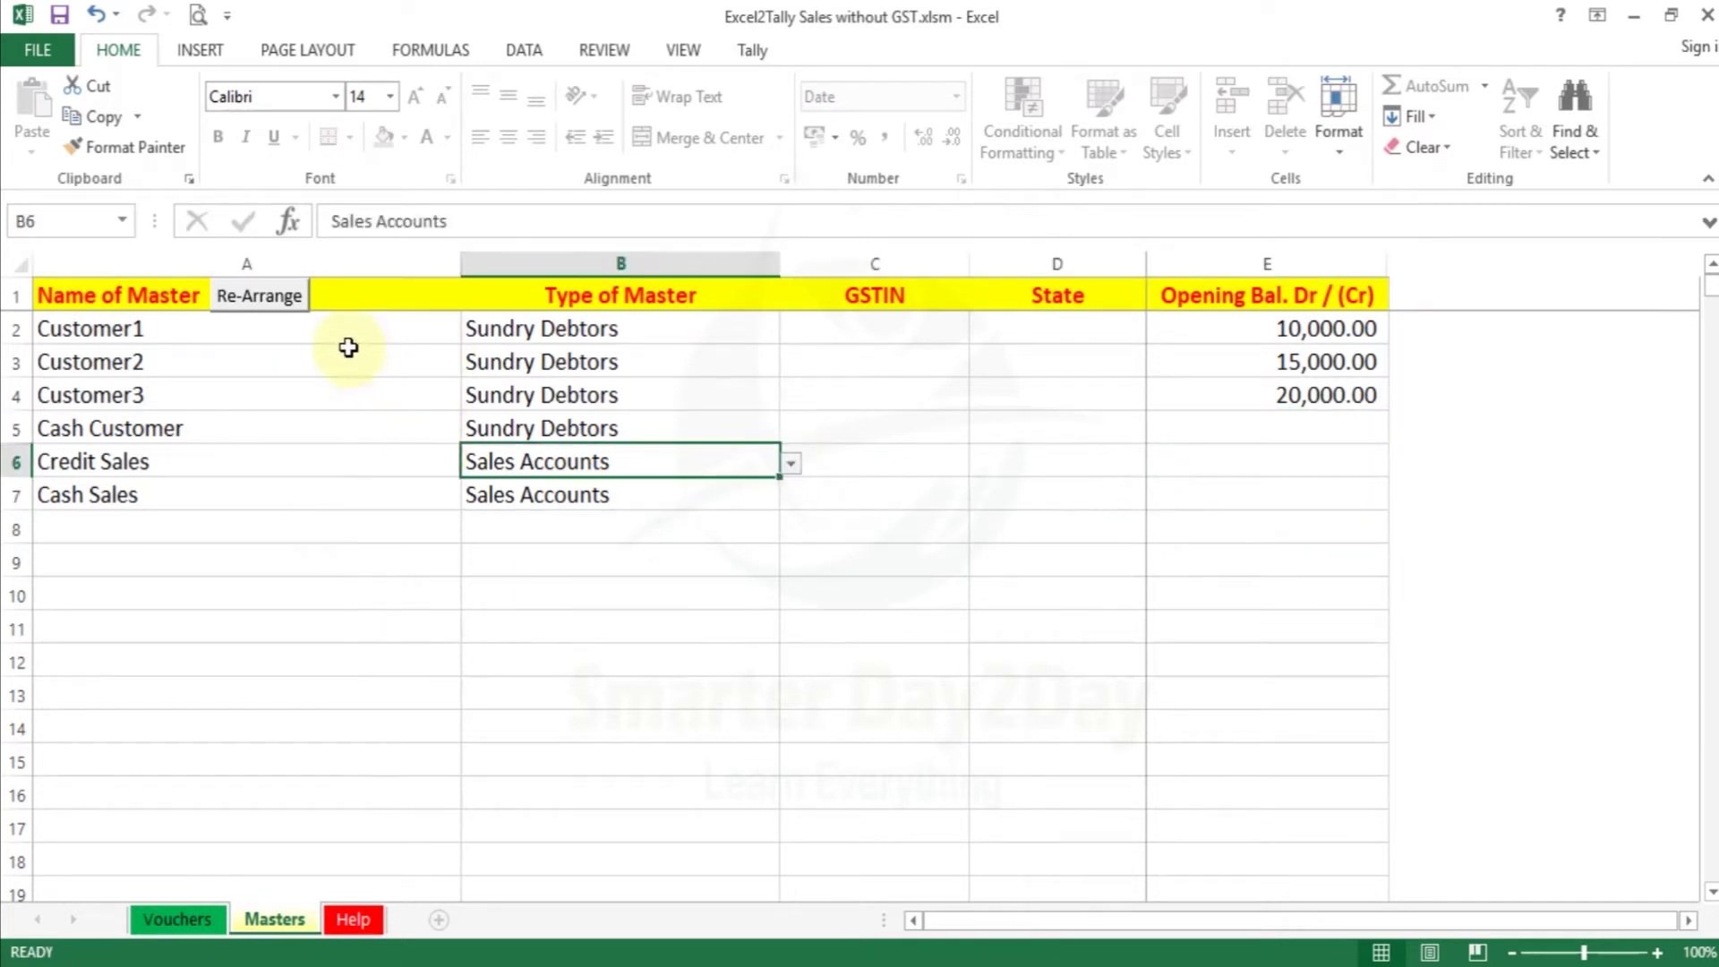
Step: Run Create Masters XML from the Tally tab and save Master.xml in the Sales without GST folder
left_click(755, 51)
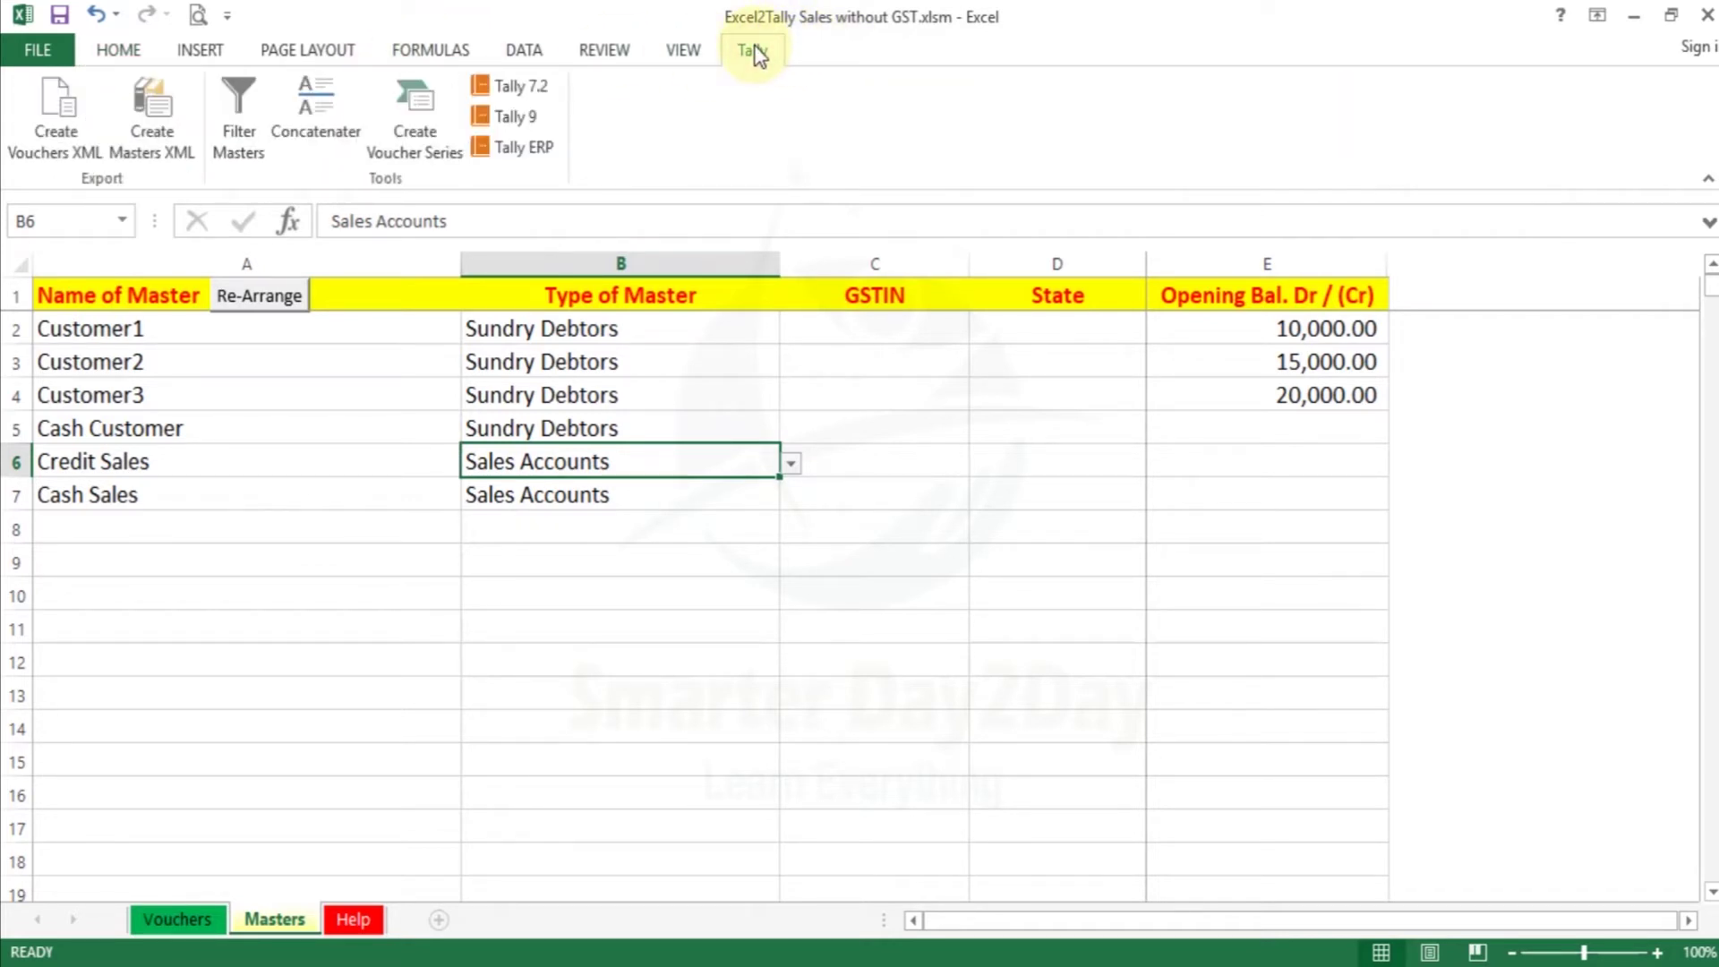
left_click(170, 152)
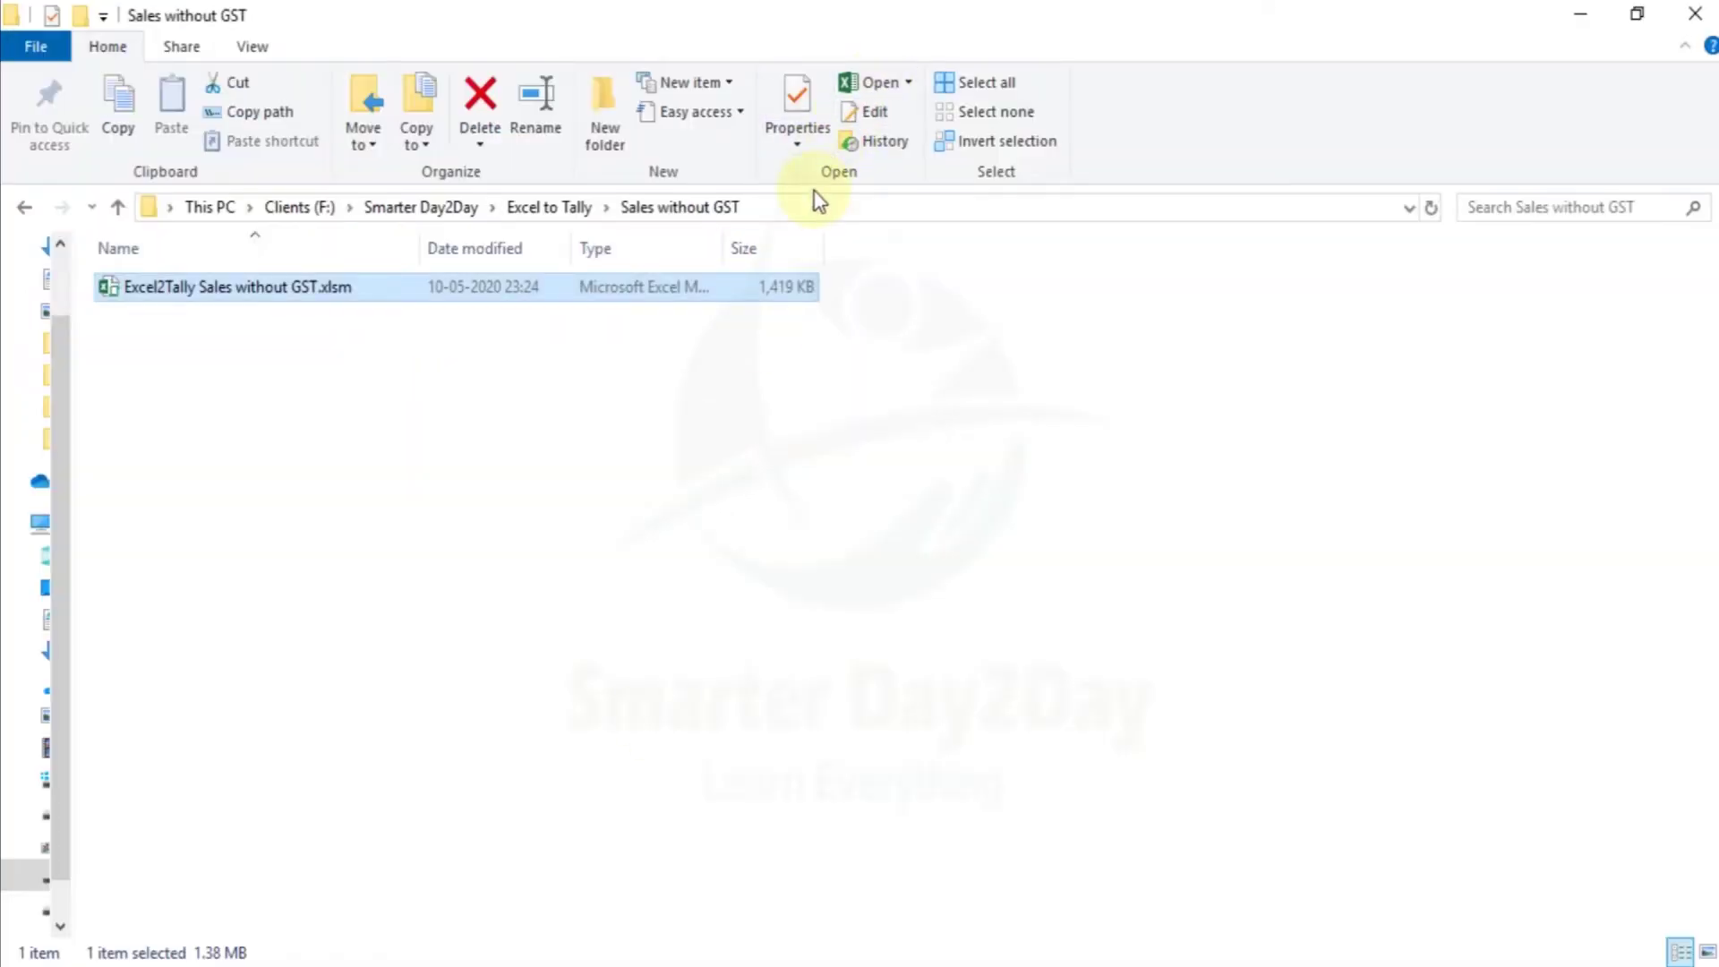
left_click(811, 215)
left_click(706, 678)
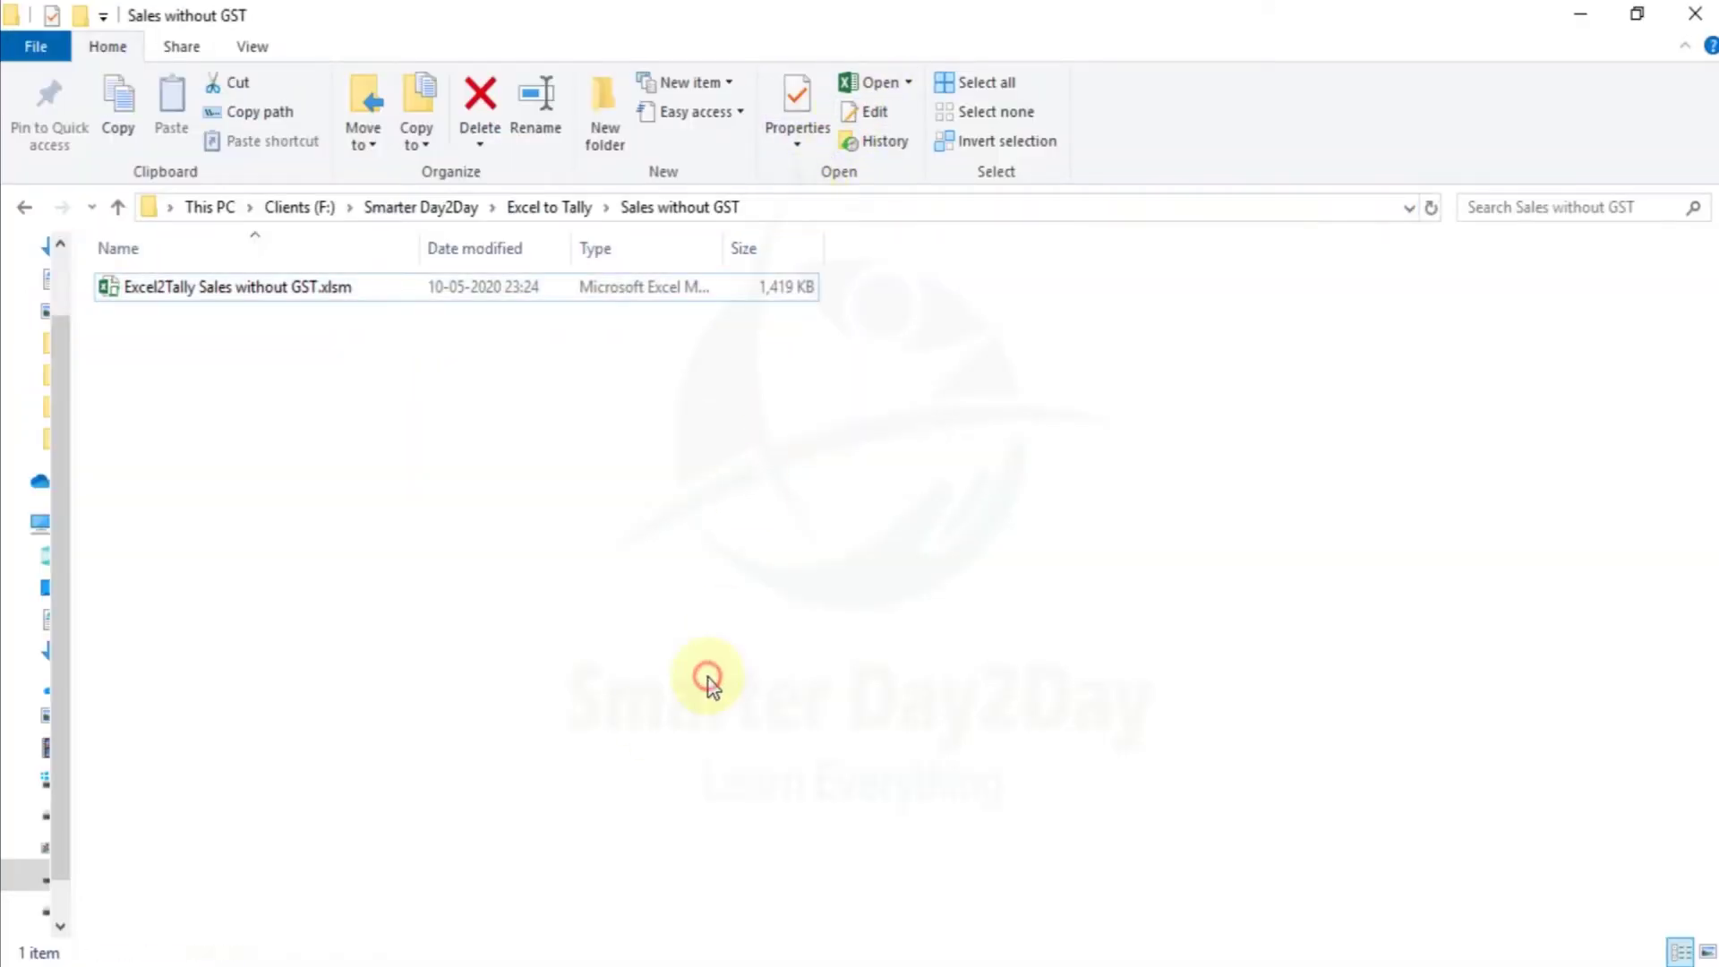
left_click(430, 63)
key("ctrl+v")
key("Return")
left_click(421, 461)
type("Ma")
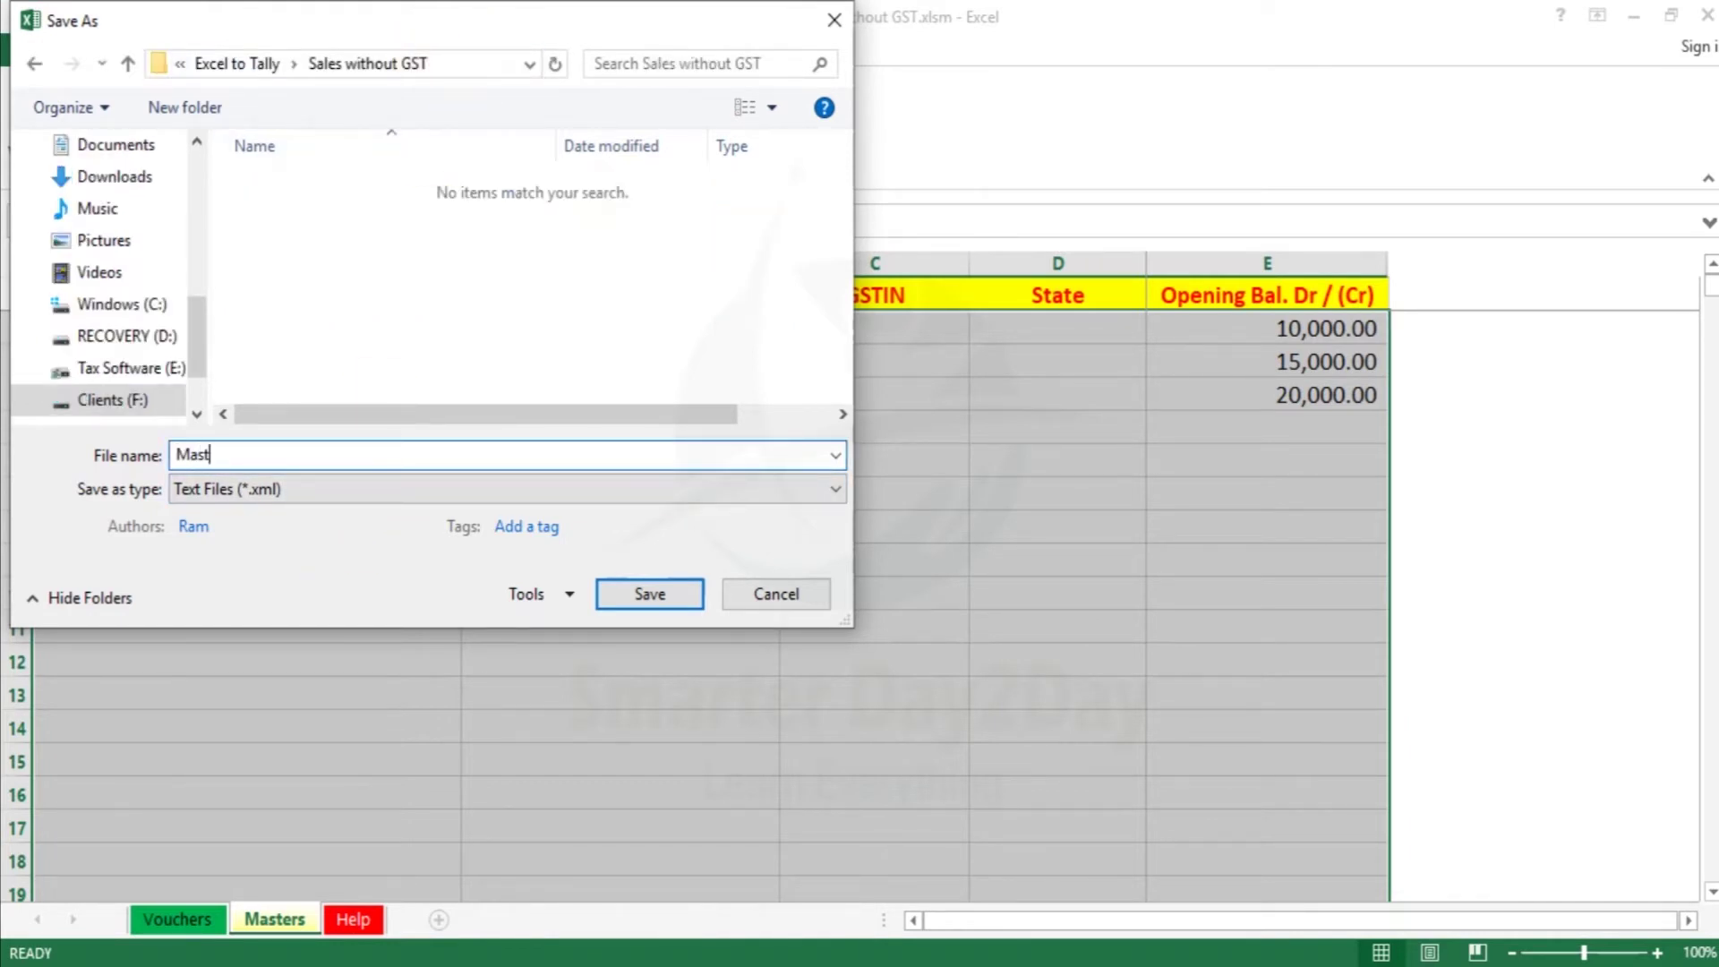
key("Return")
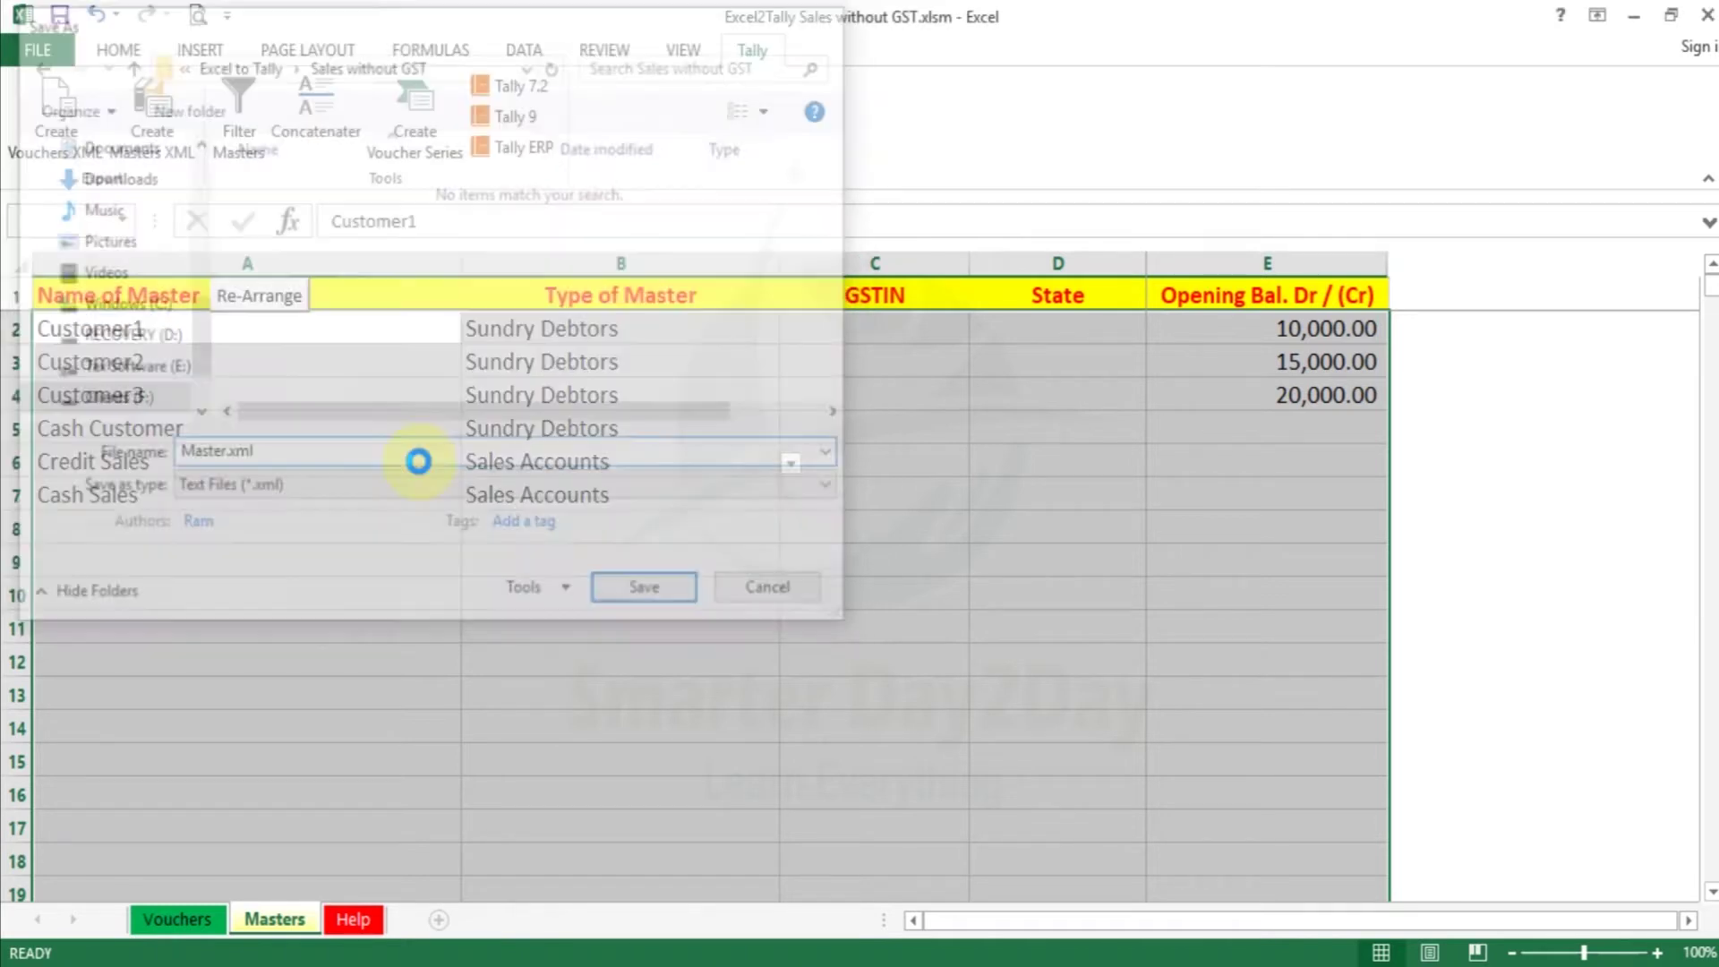
left_click(931, 587)
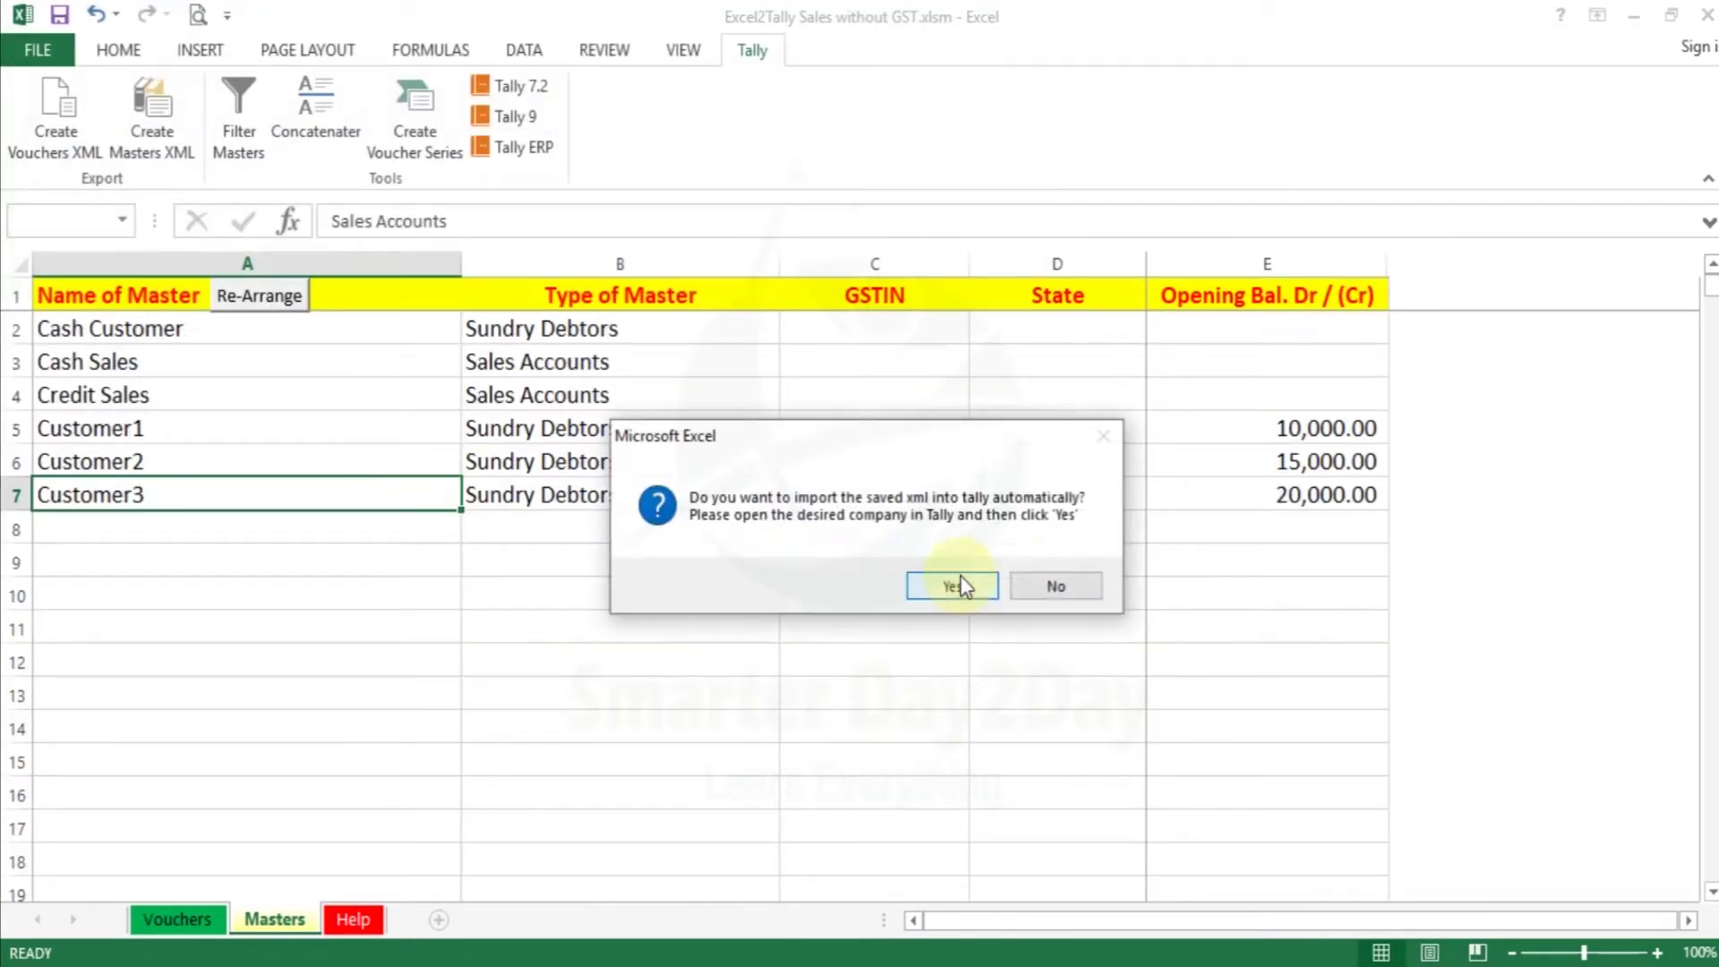
Step: Decline automatic import, copy the Master.xml path in Explorer, and return to Tally's Gateway
left_click(1049, 587)
left_click(644, 962)
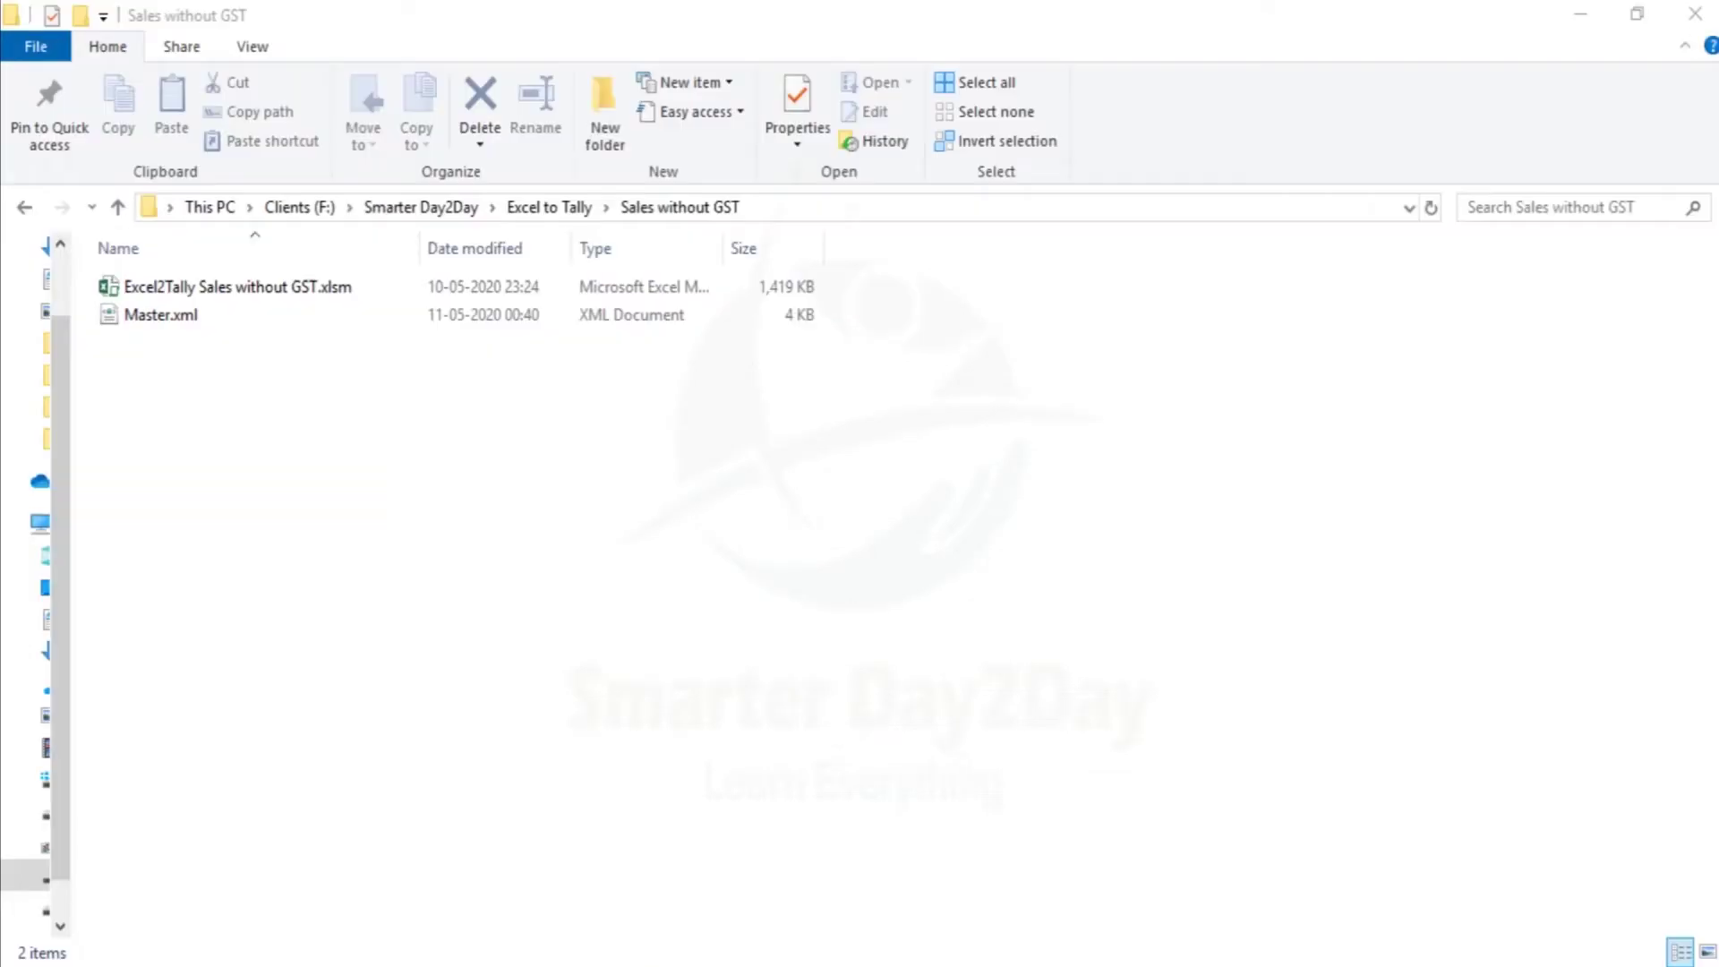
left_click(789, 218)
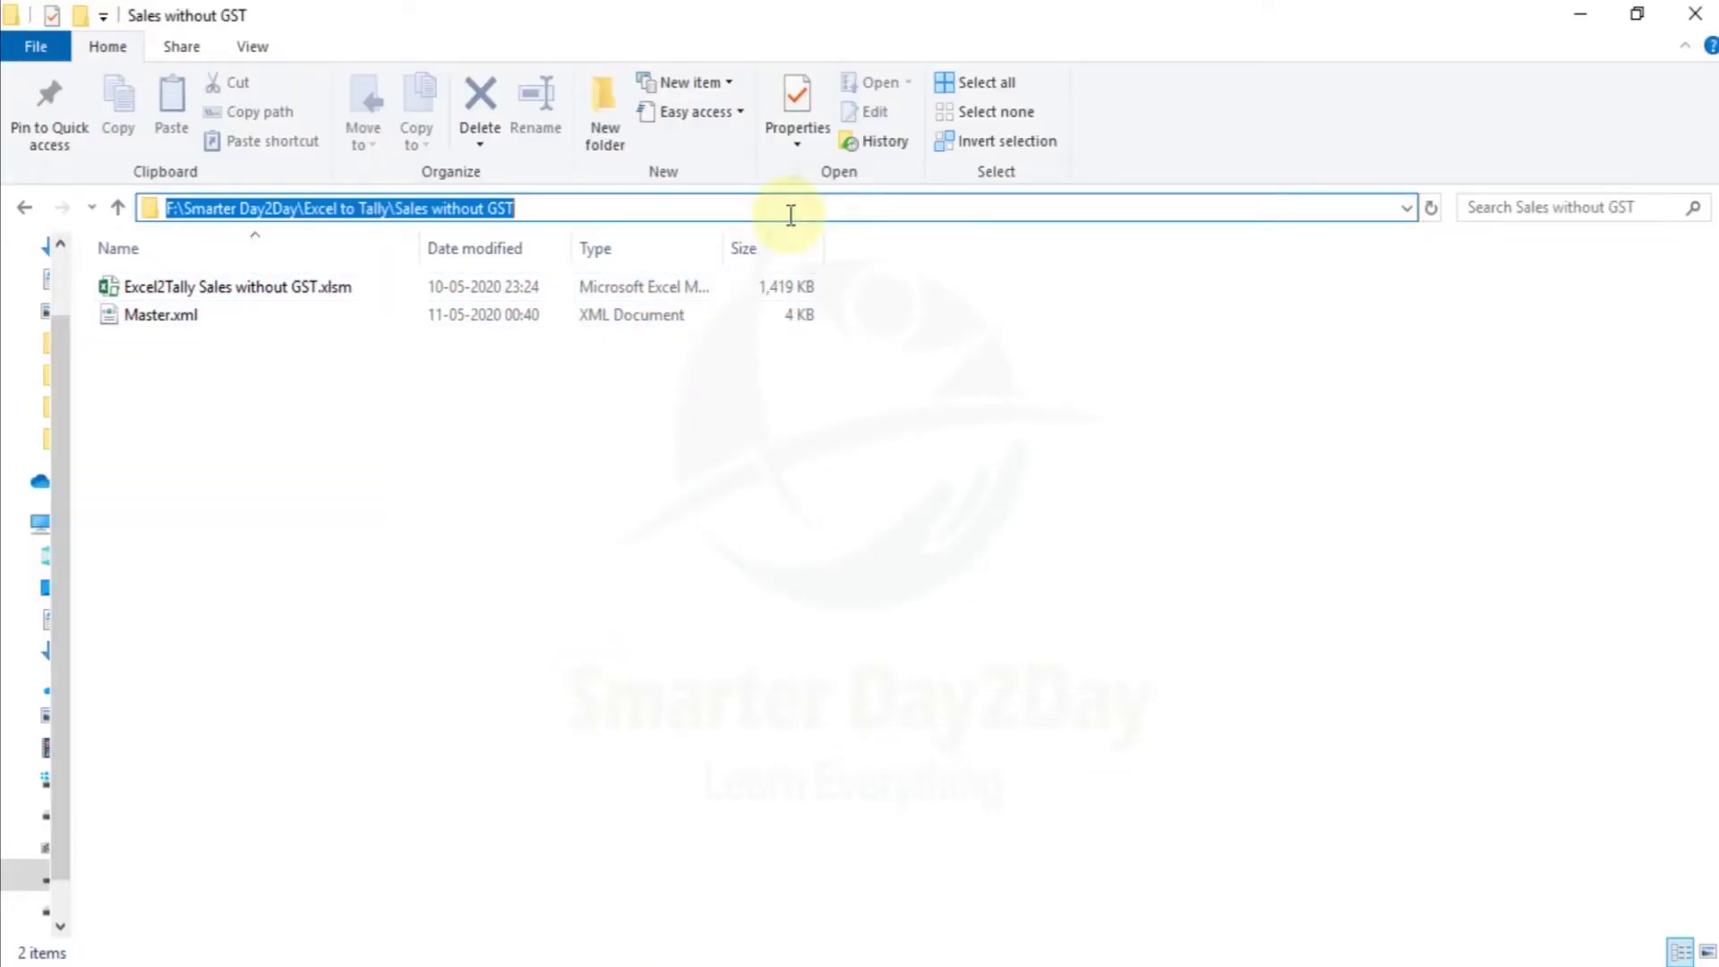
left_click(790, 213)
type("\\")
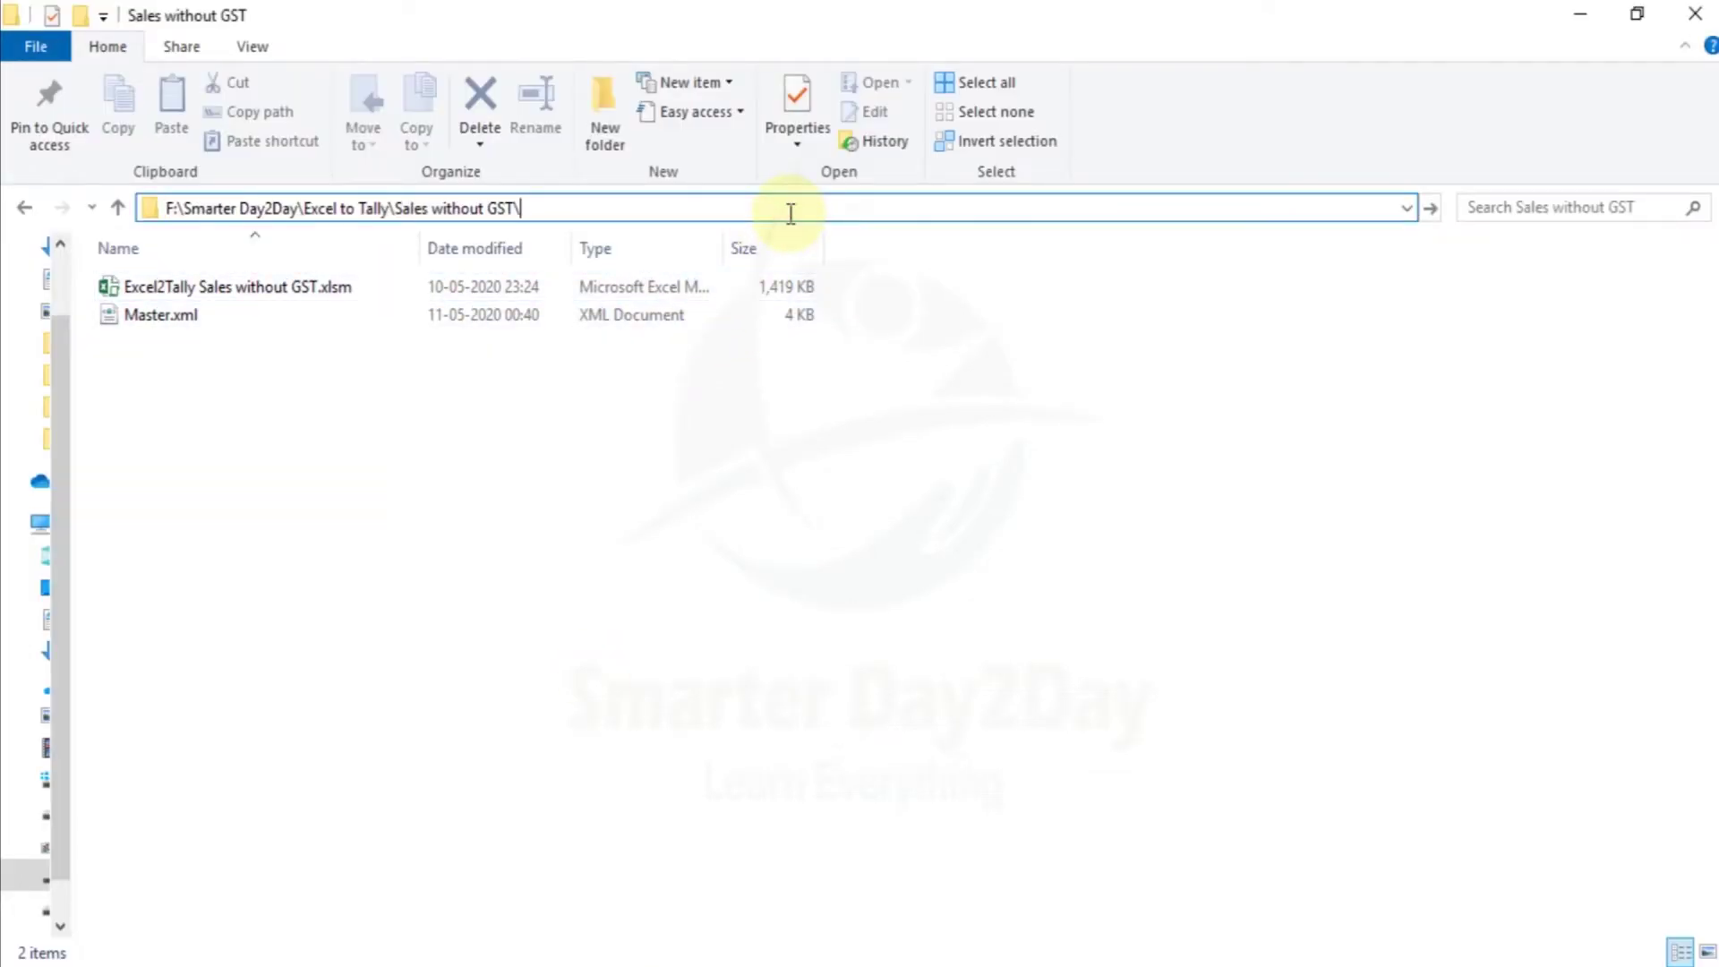
key("Down")
key("Down")
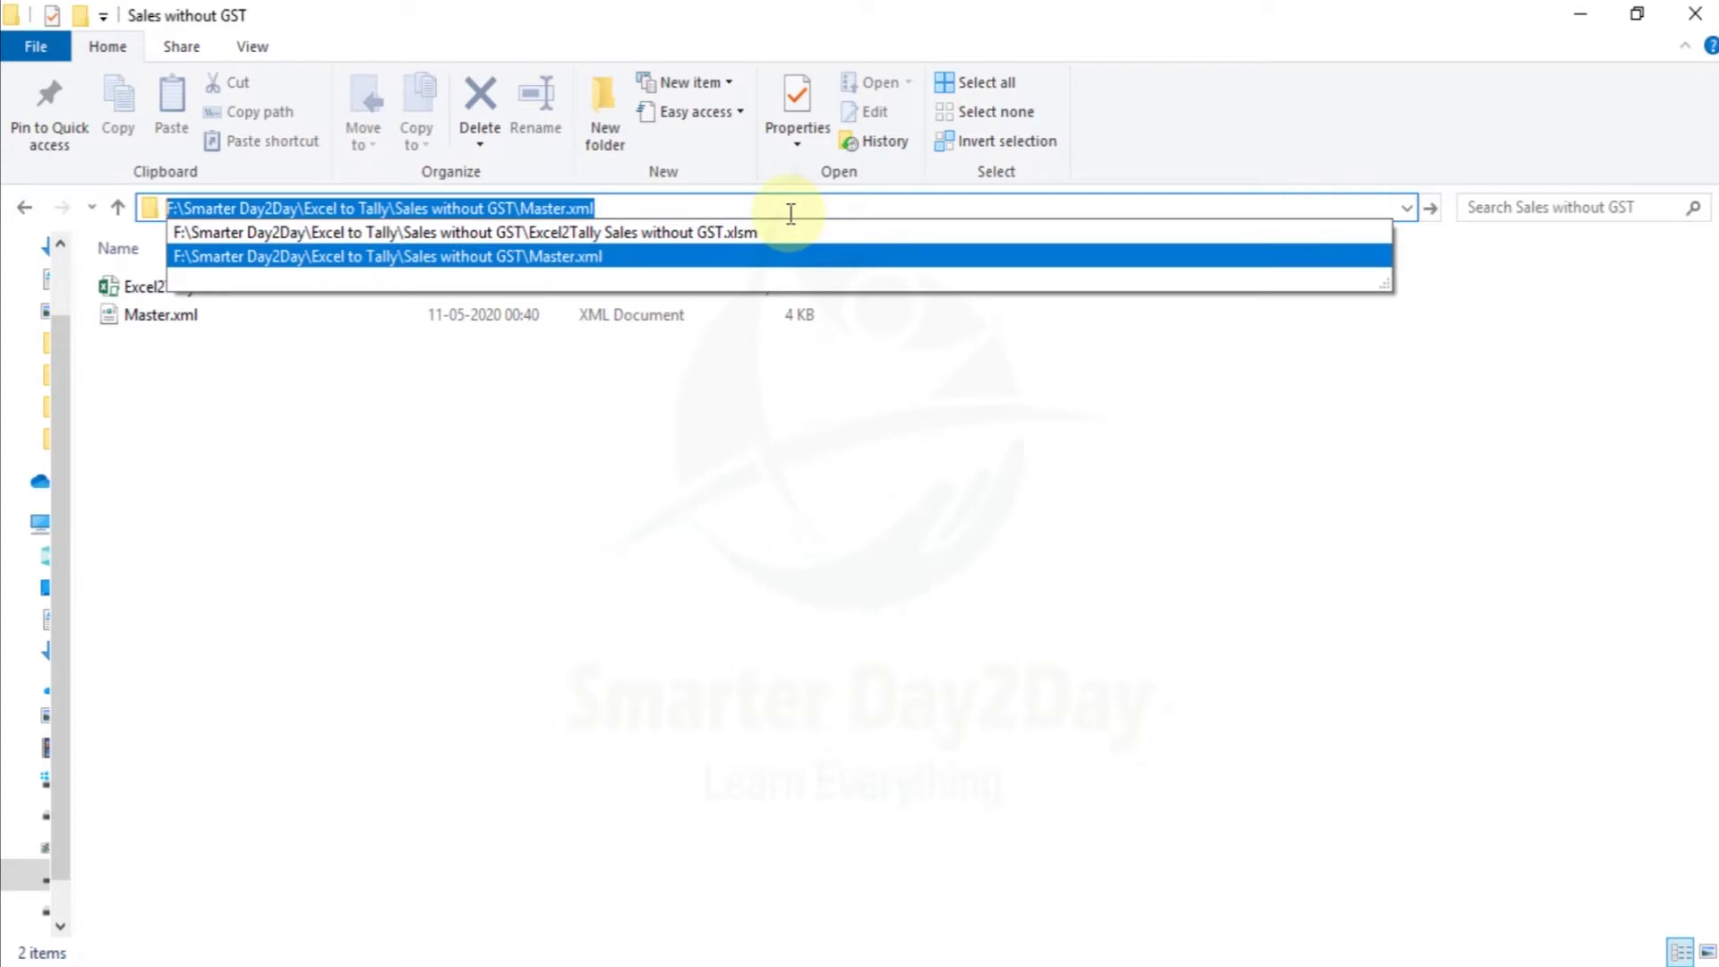
left_click(694, 448)
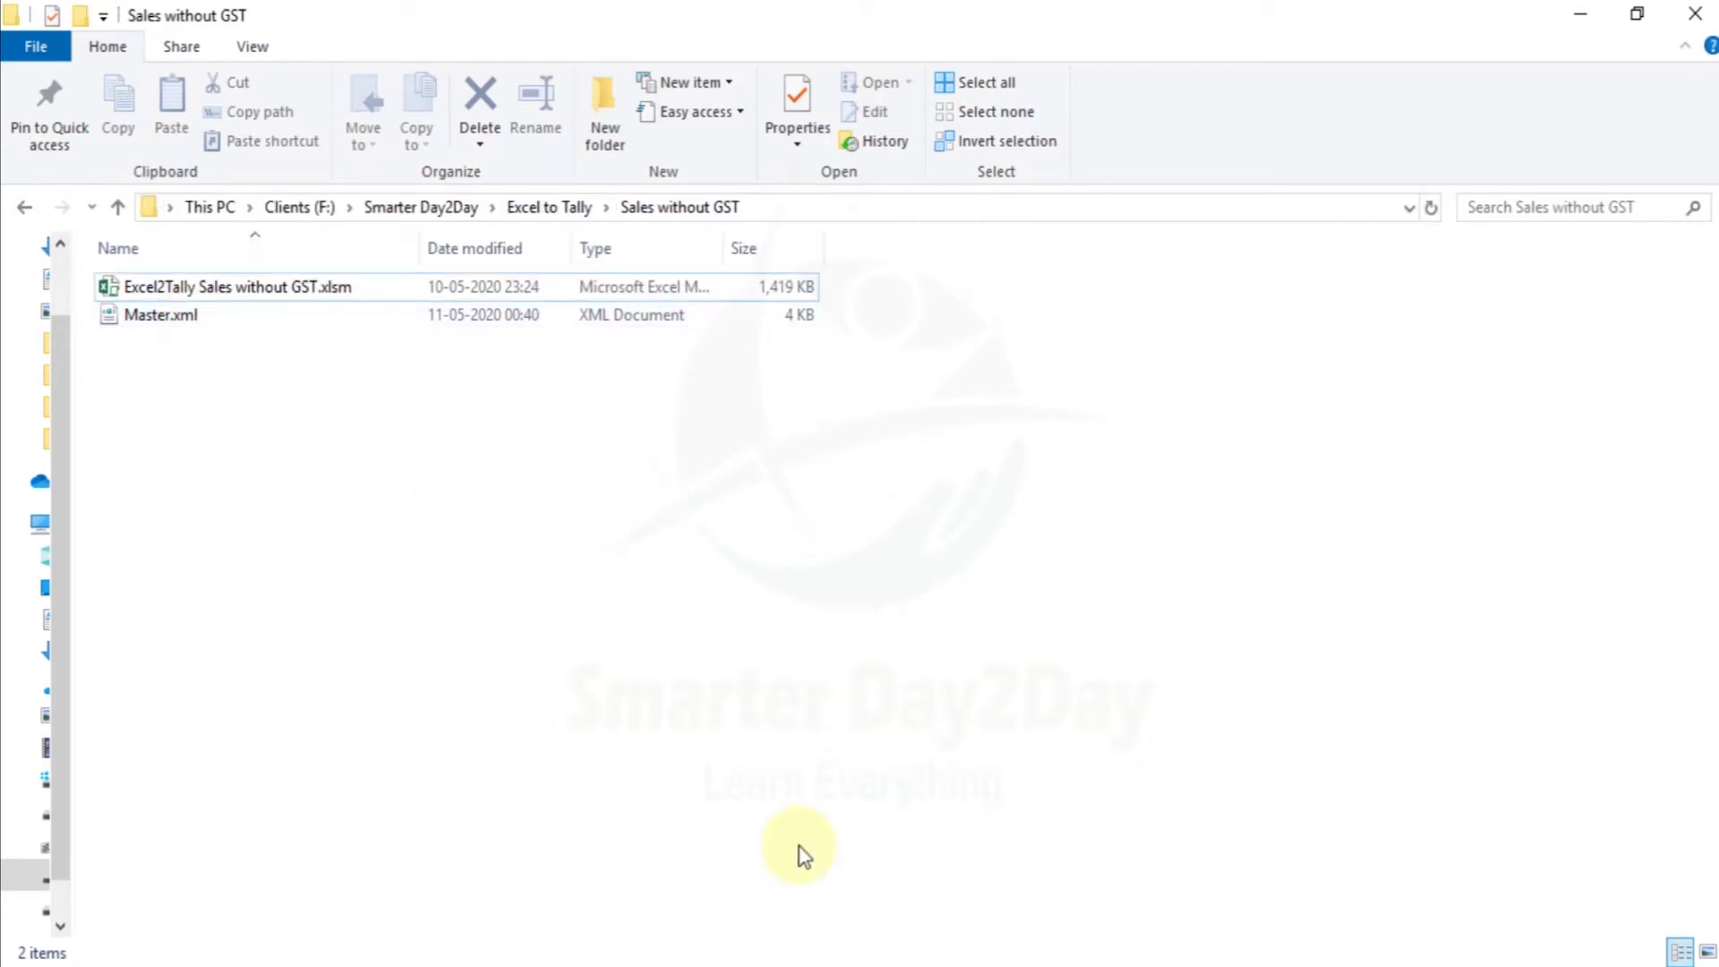
left_click(819, 951)
key("Escape")
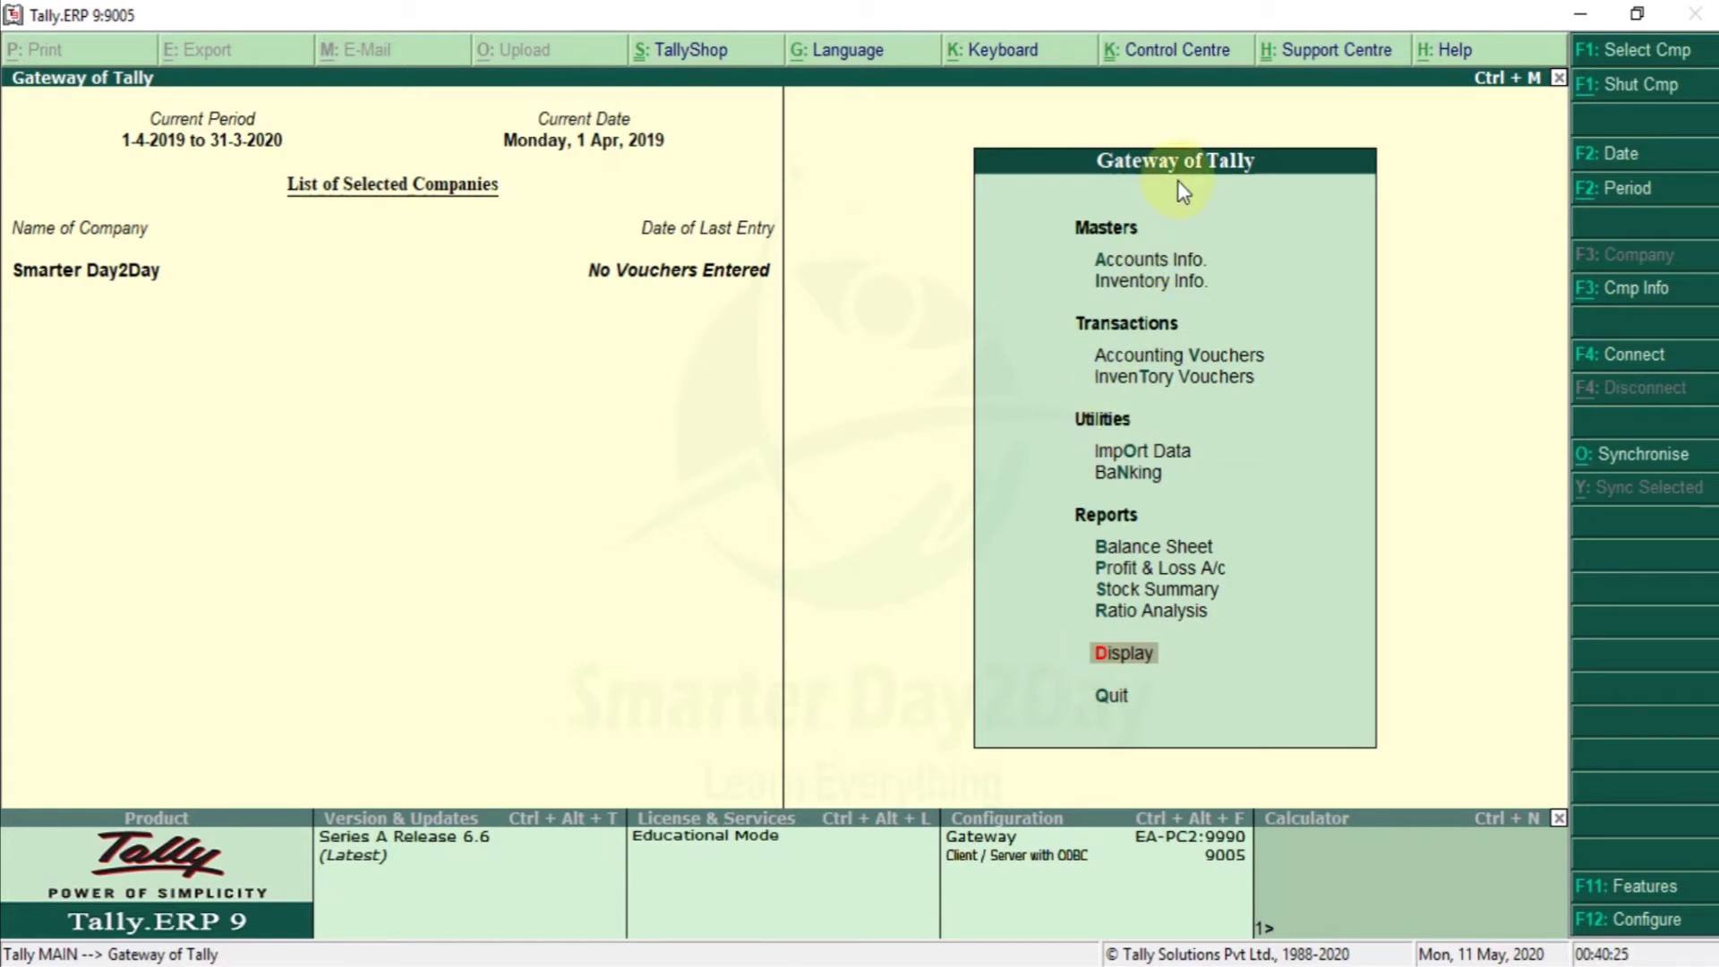
Step: Import masters from the pasted Master.xml path using the Modify with new data treatment
left_click(1164, 457)
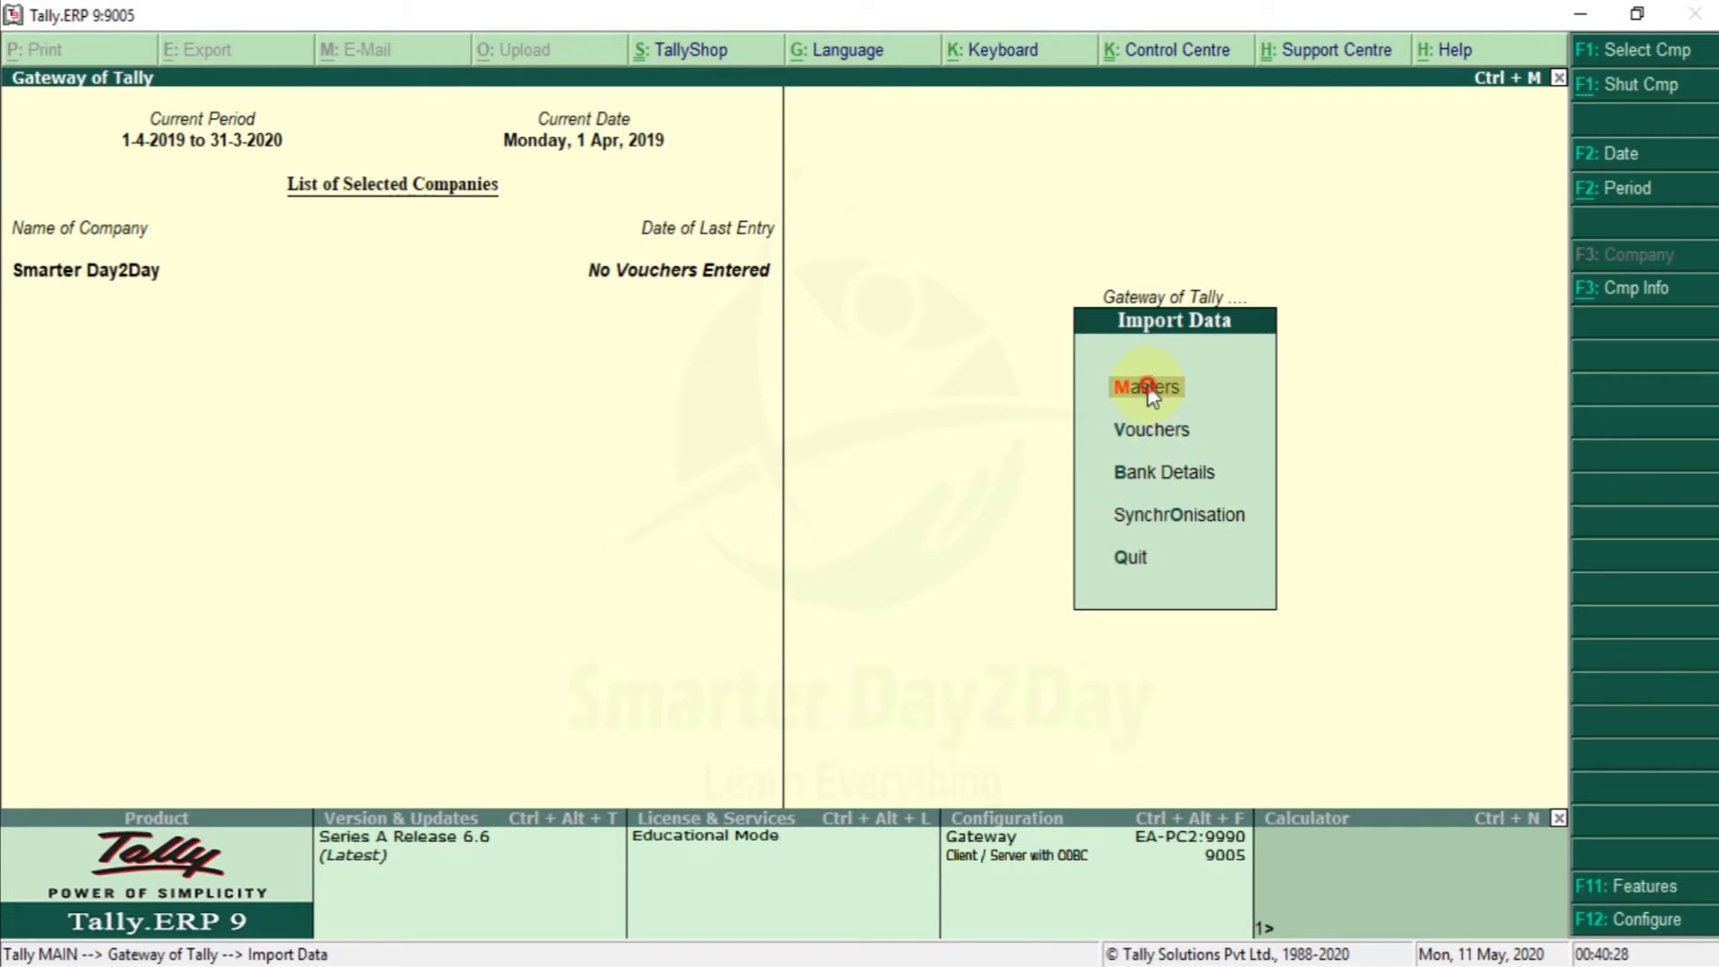
left_click(1148, 386)
key("ctrl+alt+v")
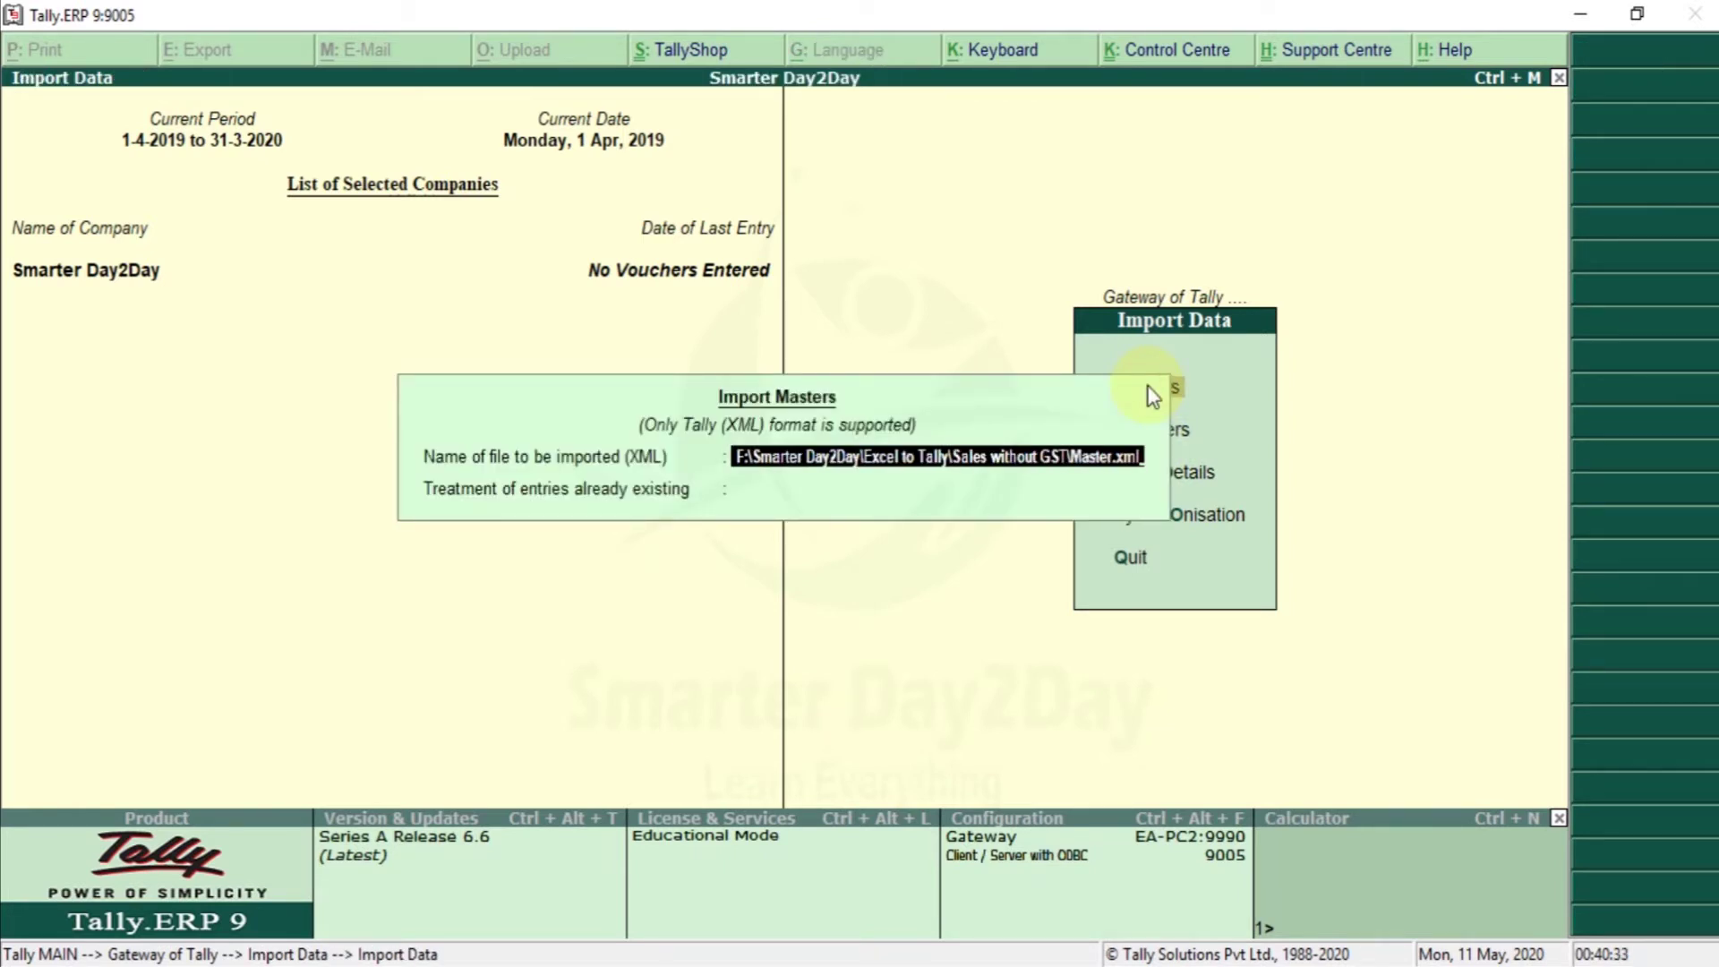
key("Return")
key("Down")
key("Down")
key("Up")
key("Up")
key("Down")
key("Down")
key("Up")
key("Up")
key("Down")
key("Down")
key("Return")
key("Escape")
key("Escape")
Step: Stay in Tally and review the List of Ledgers for Cash Customer, Cash Sales and Customer1–3
key("n")
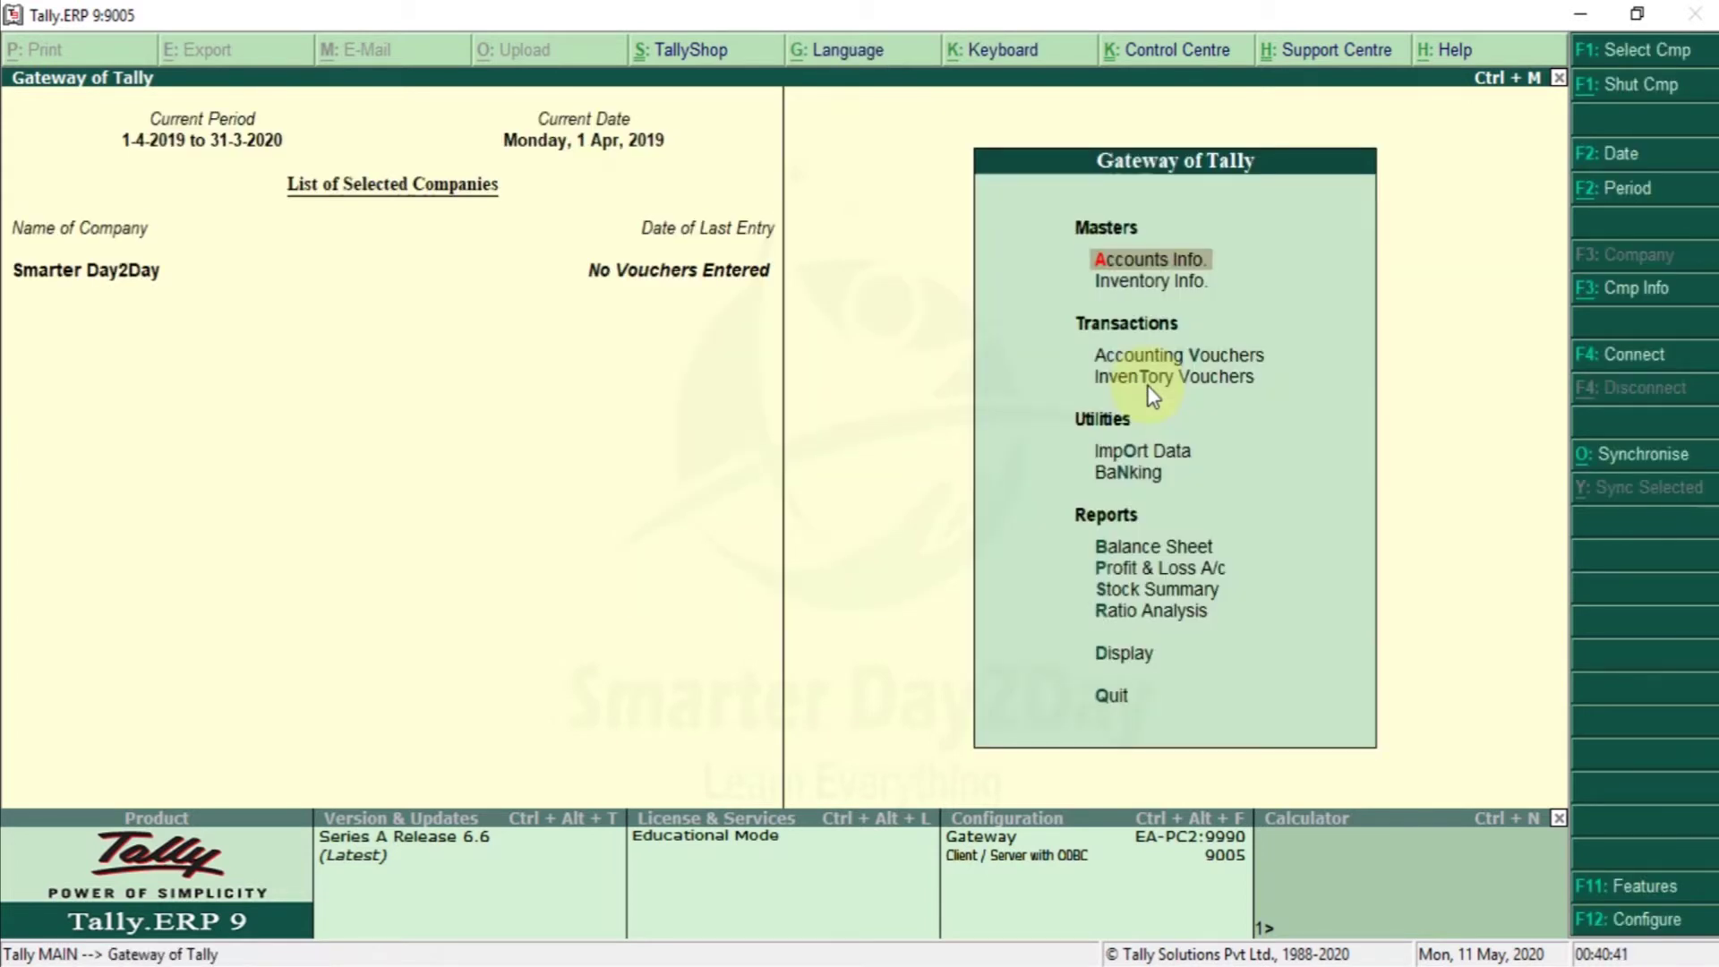
key("Return")
key("l")
key("a")
key("Down")
key("Up")
key("Down")
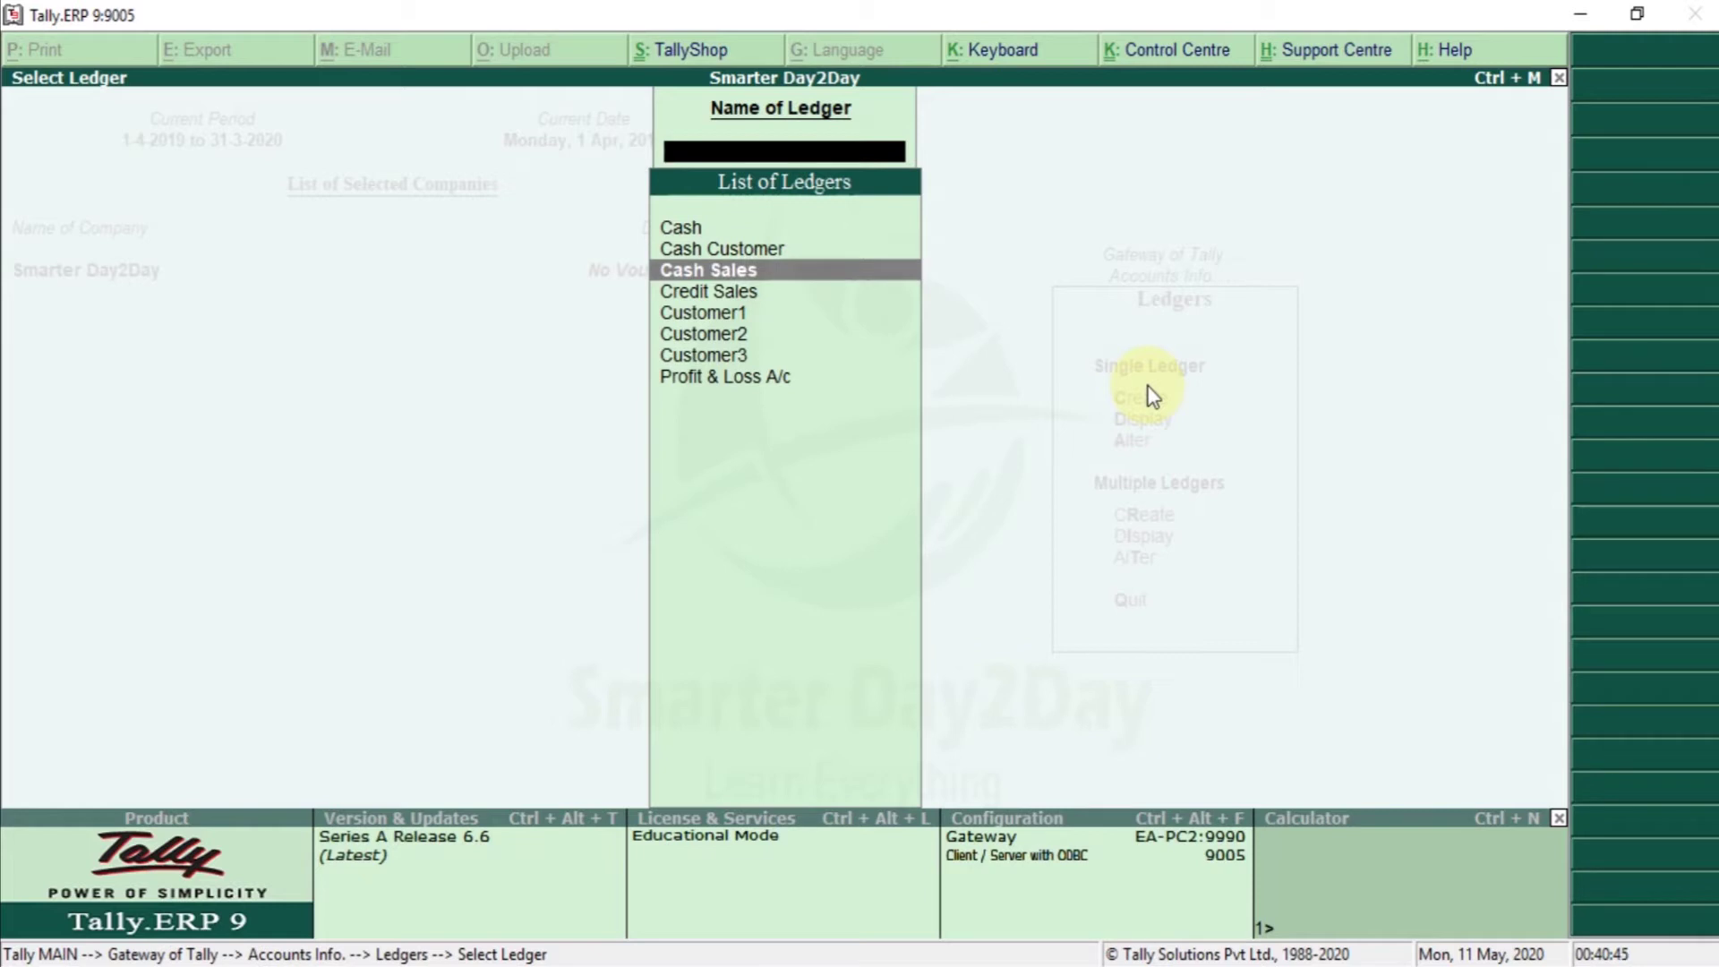
key("Up")
key("Down")
key("Down")
key("Down")
key("Down")
key("Down")
key("Down")
key("Up")
key("Up")
key("Up")
key("Up")
key("Up")
key("Down")
key("Down")
key("Down")
Step: Back out to Gateway of Tally and switch to the Excel workbook
key("Escape")
key("Escape")
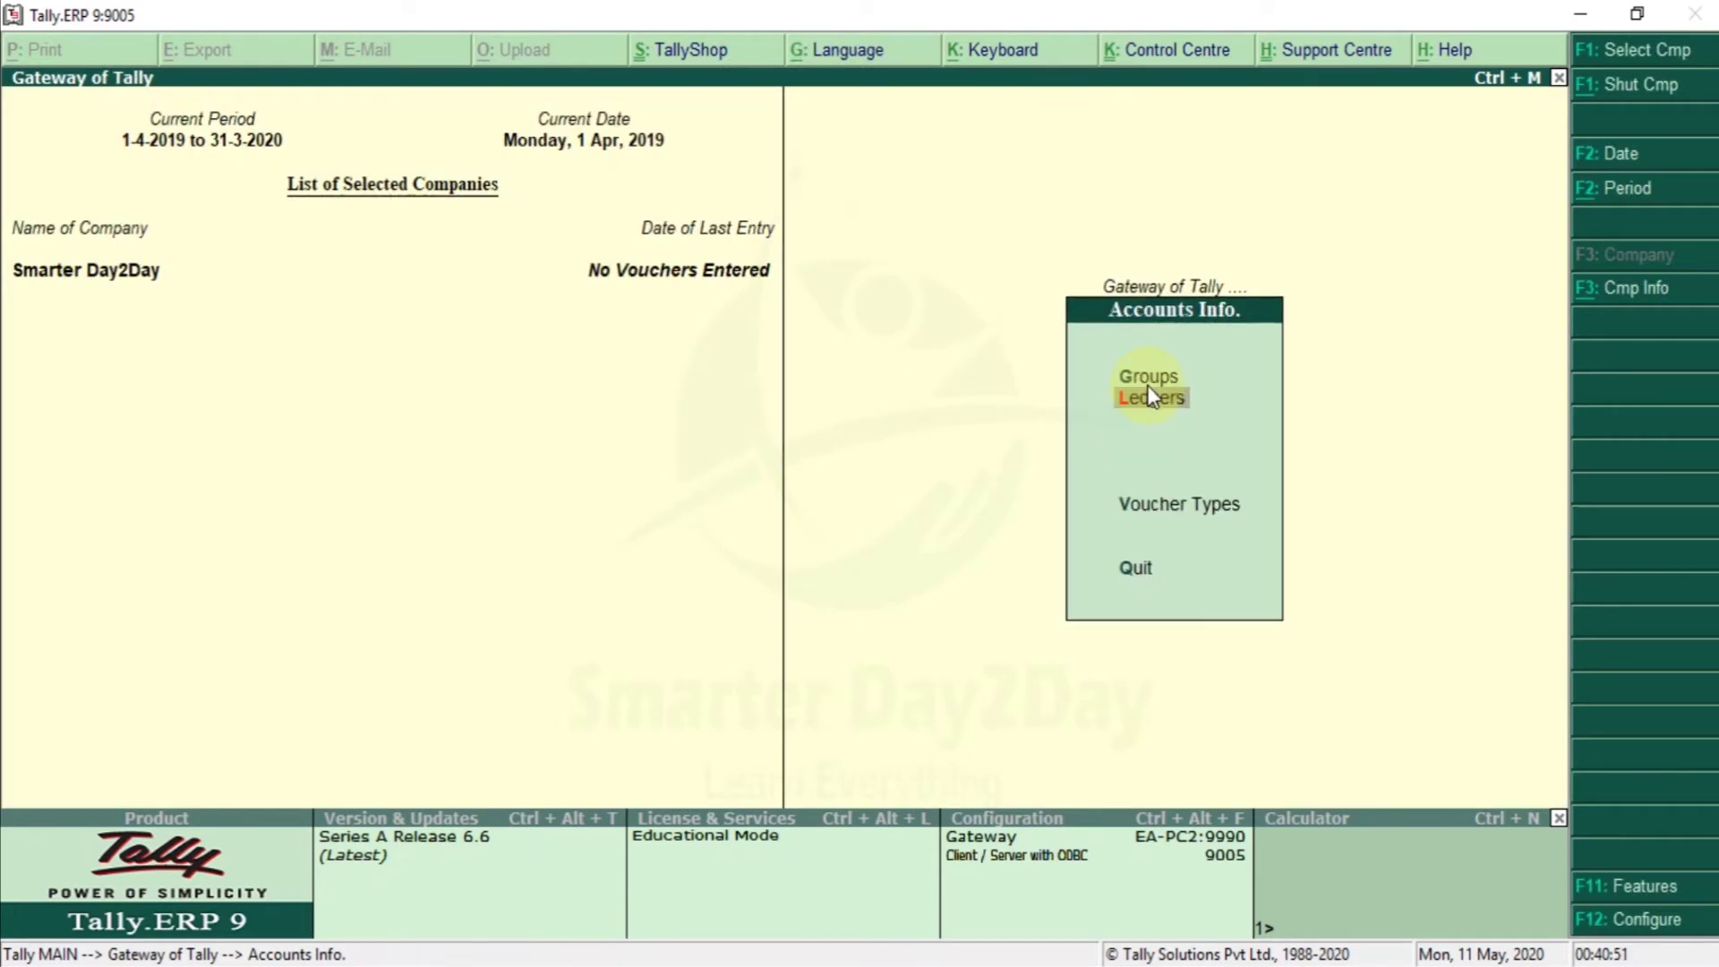
key("Escape")
key("alt+Tab")
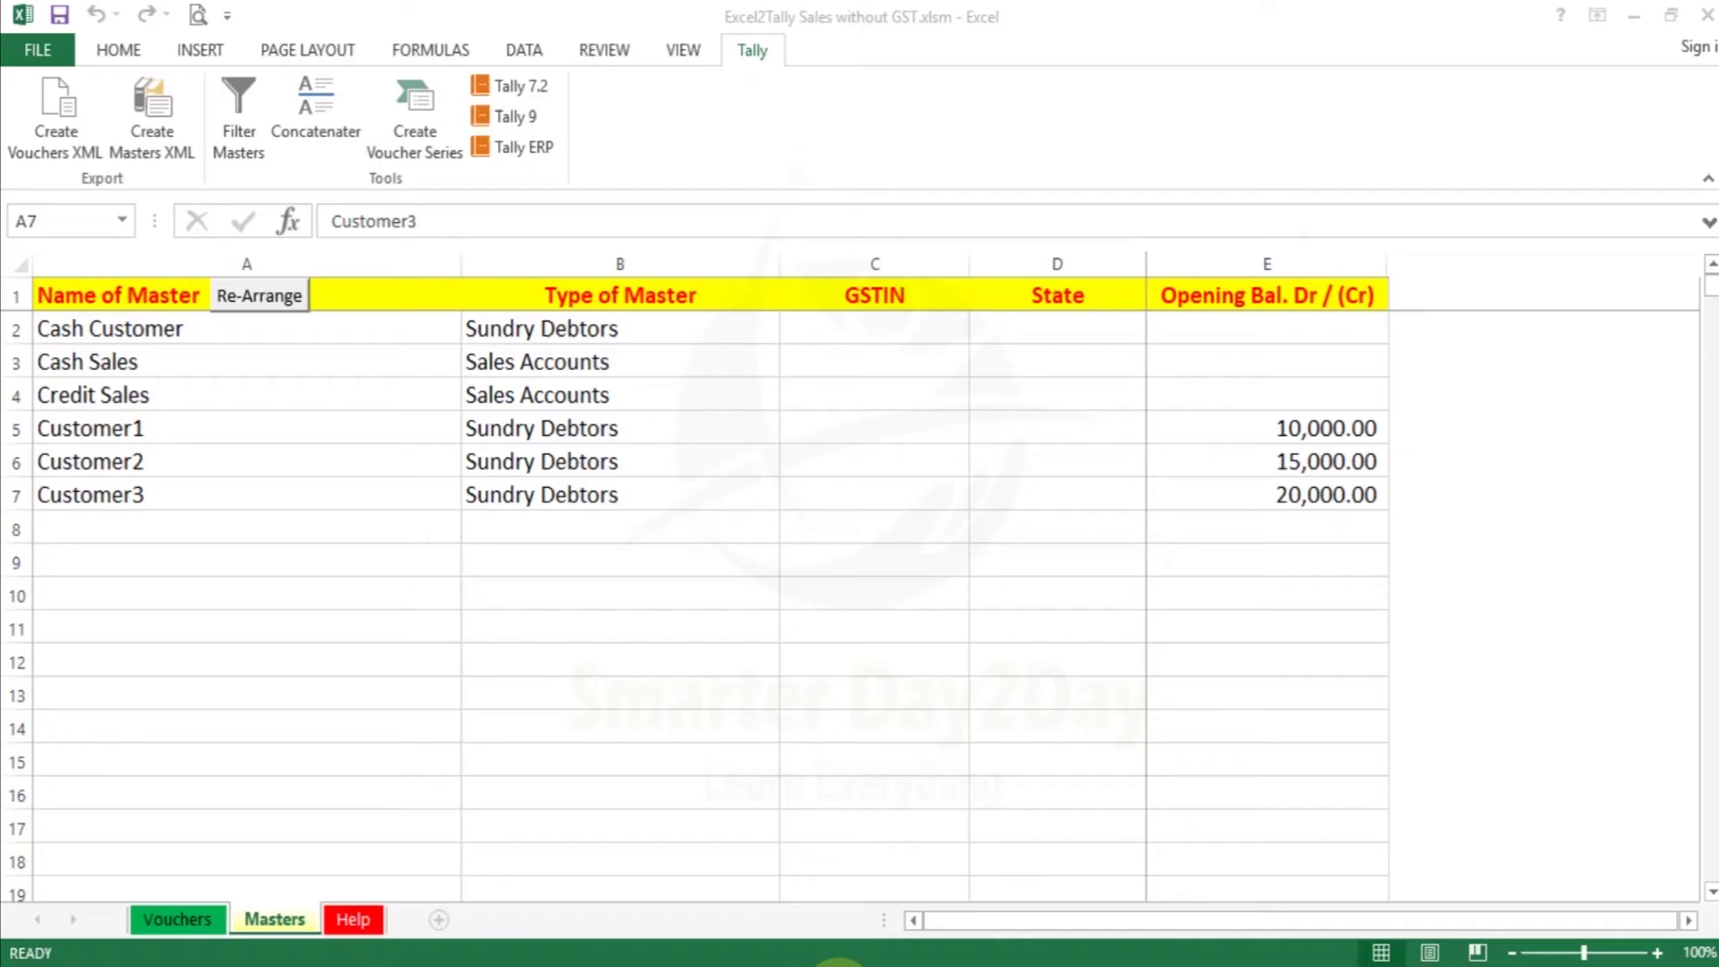
Step: Select the Customer1 to Customer3 names on the Masters sheet
left_click(199, 918)
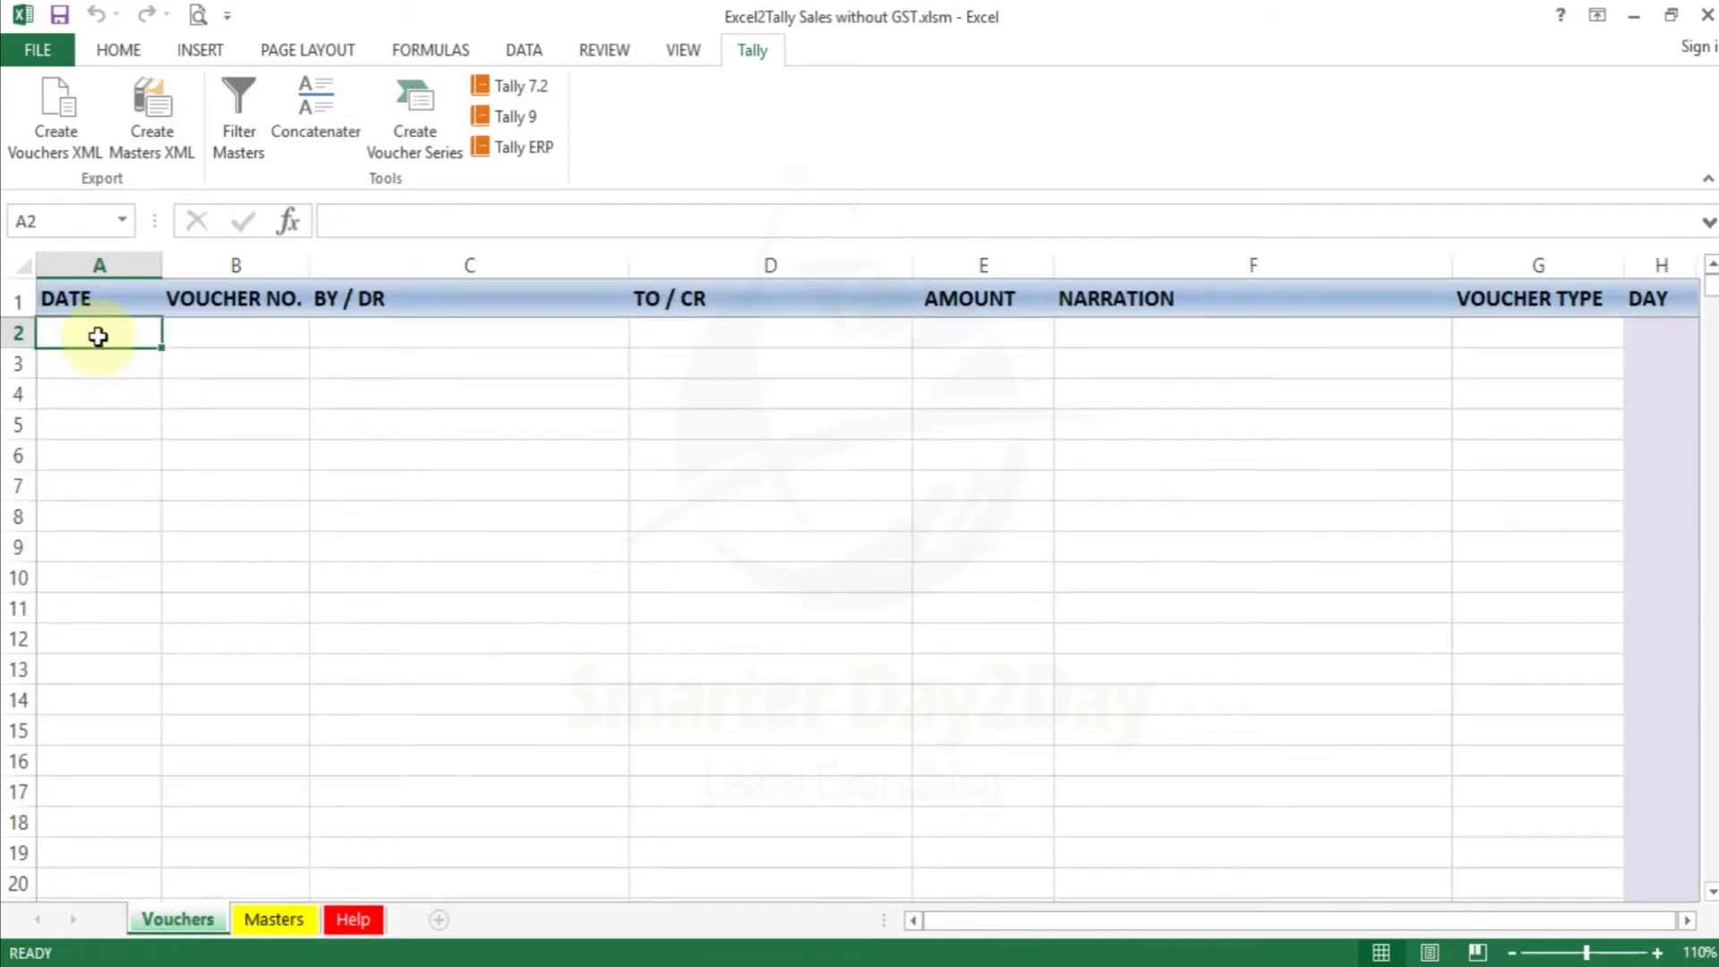
left_click(274, 920)
key("Up")
key("Up")
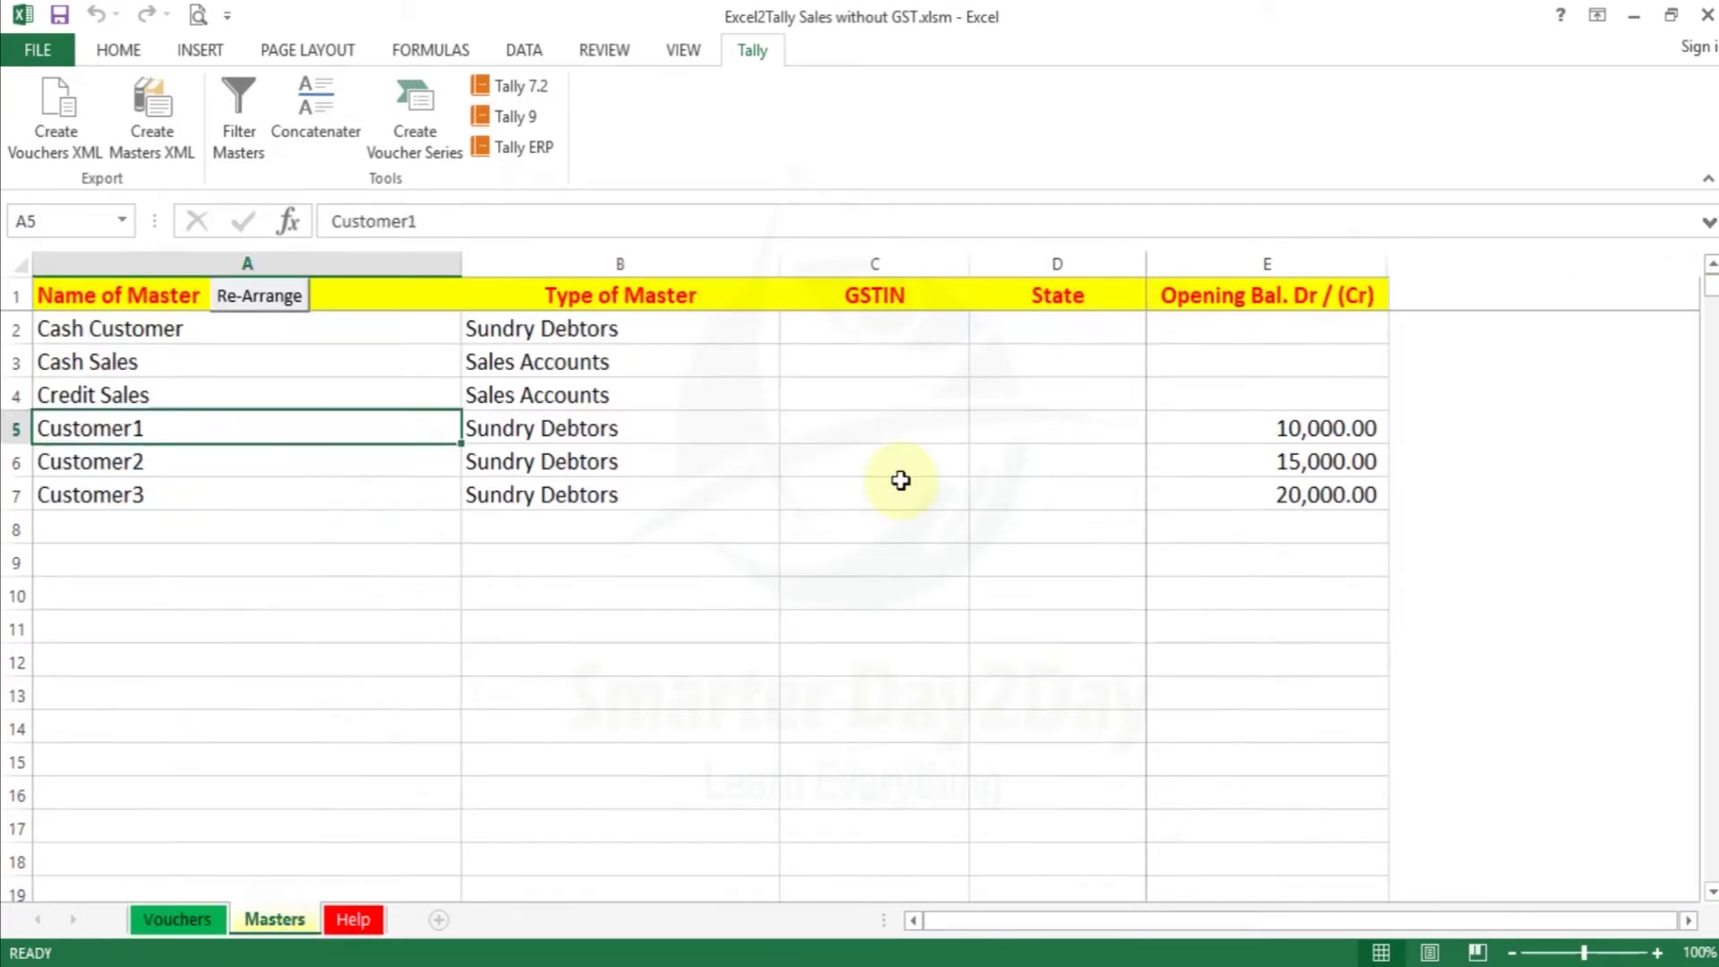
key("Up")
key("Up")
key("Up")
key("shift+Down")
key("shift+Down")
key("shift+Down")
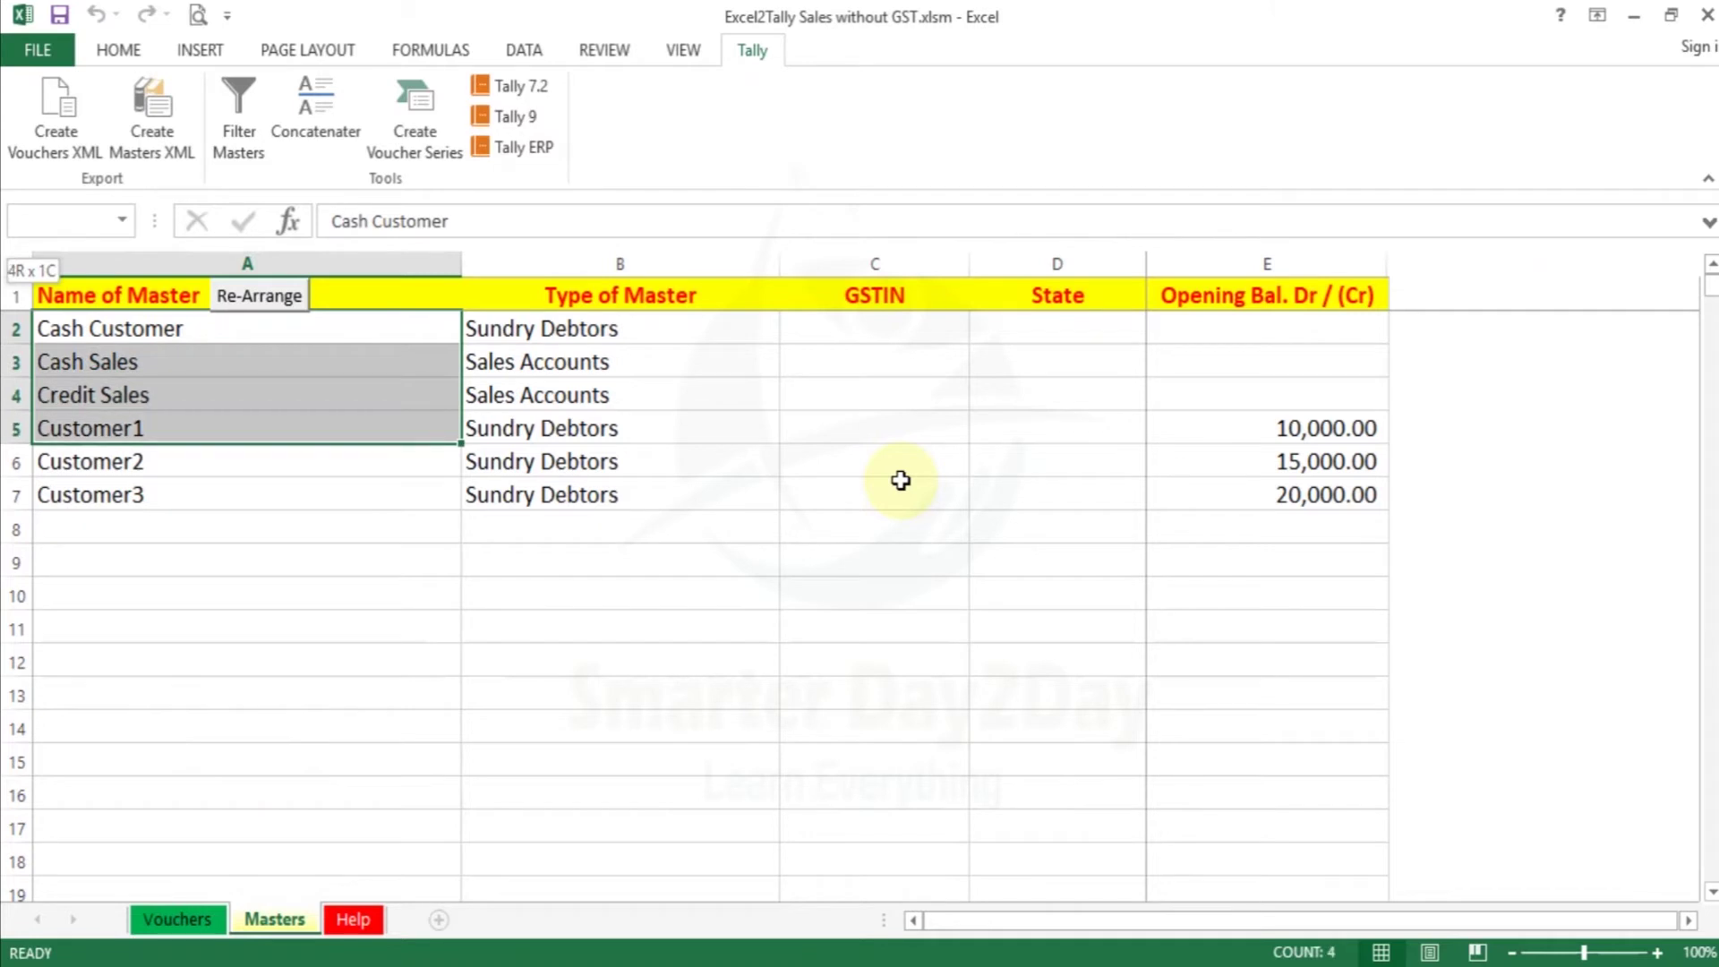
key("Down")
key("Down")
key("Down")
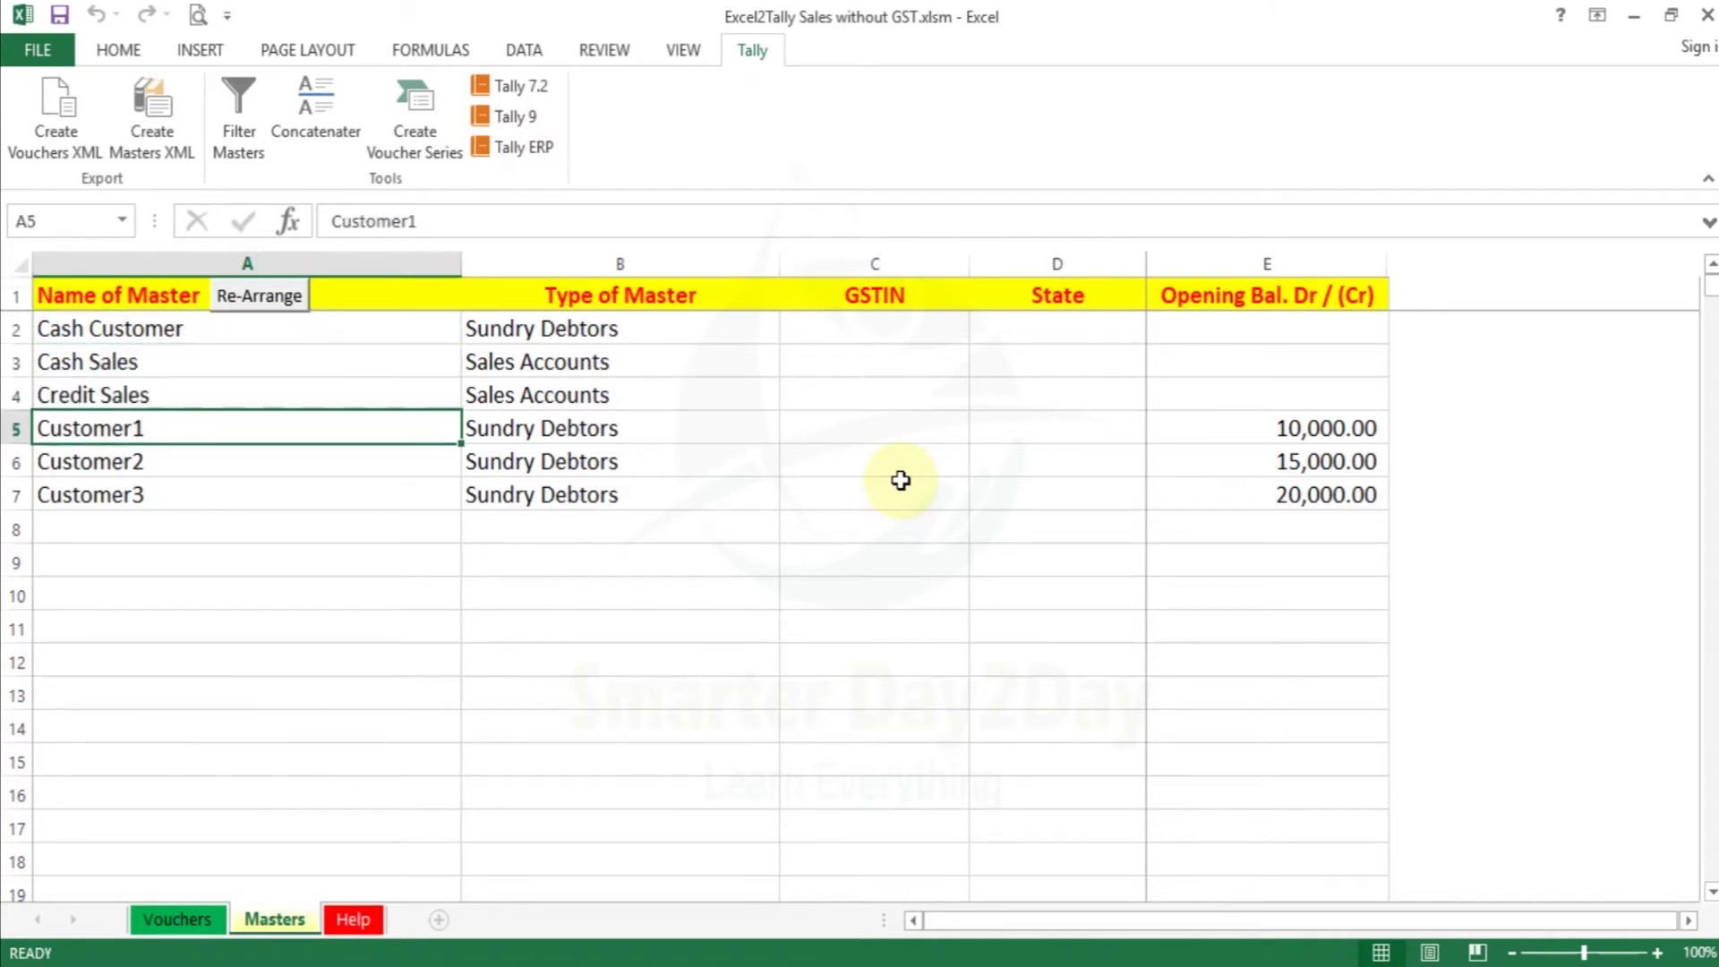
key("Up")
key("Up")
key("Up")
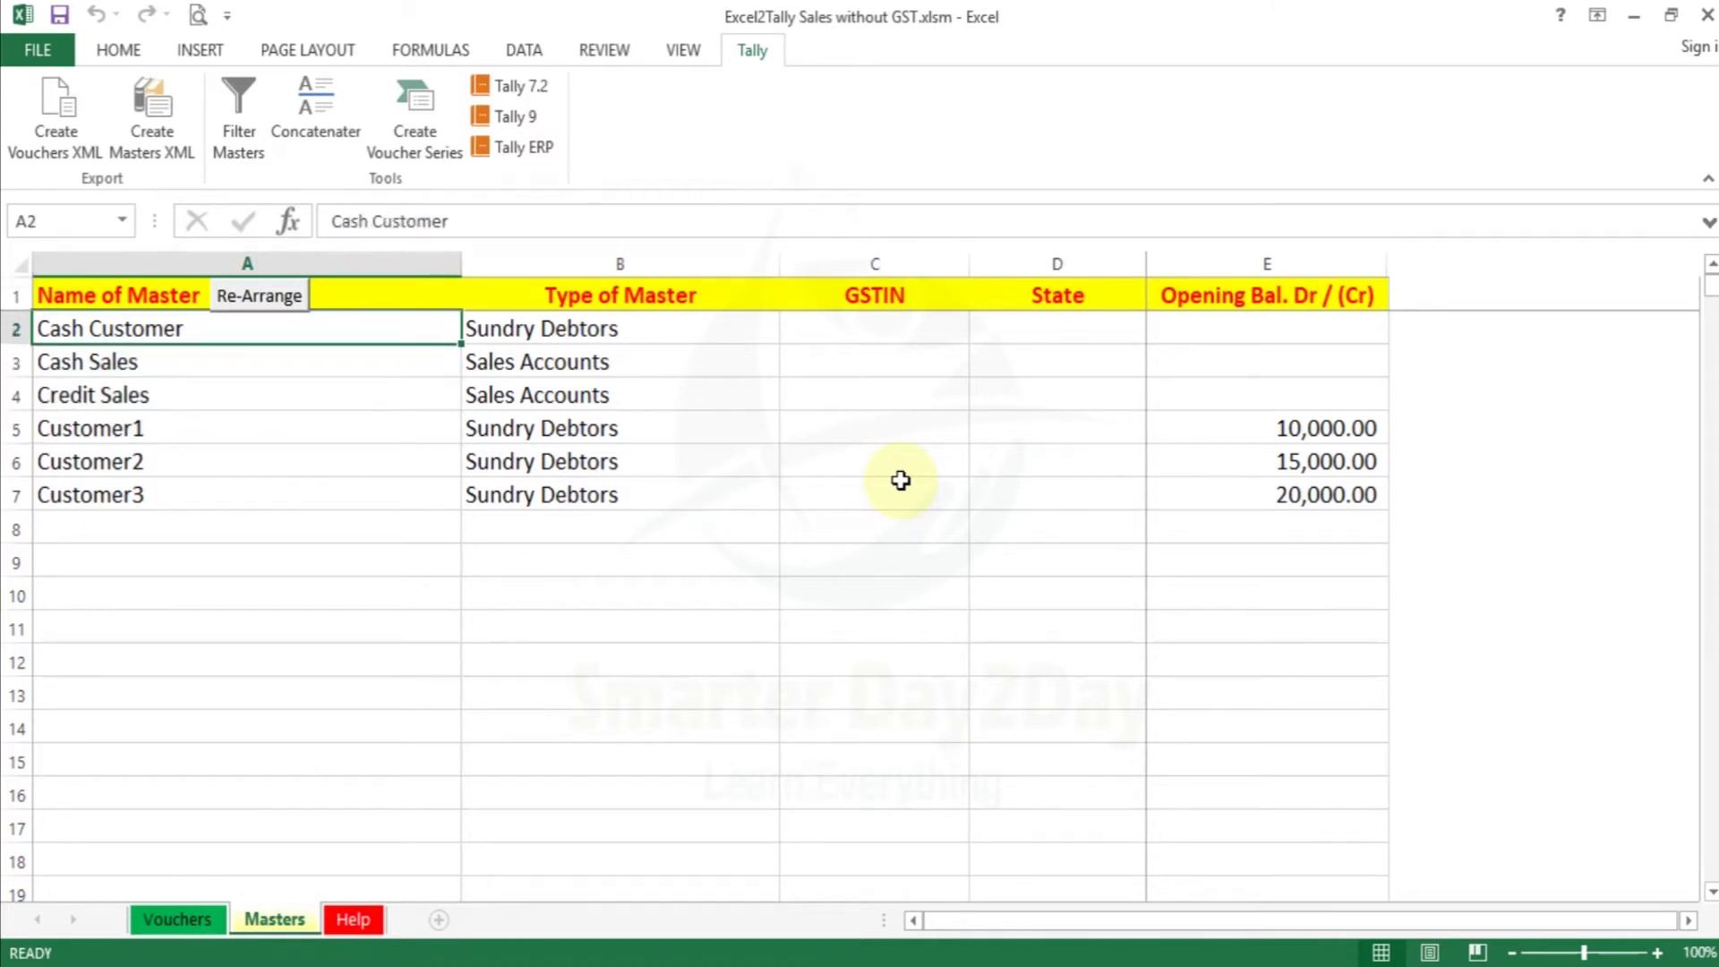
key("Down")
key("Down")
key("Down")
key("Down")
key("Up")
key("shift+Down")
key("shift+Down")
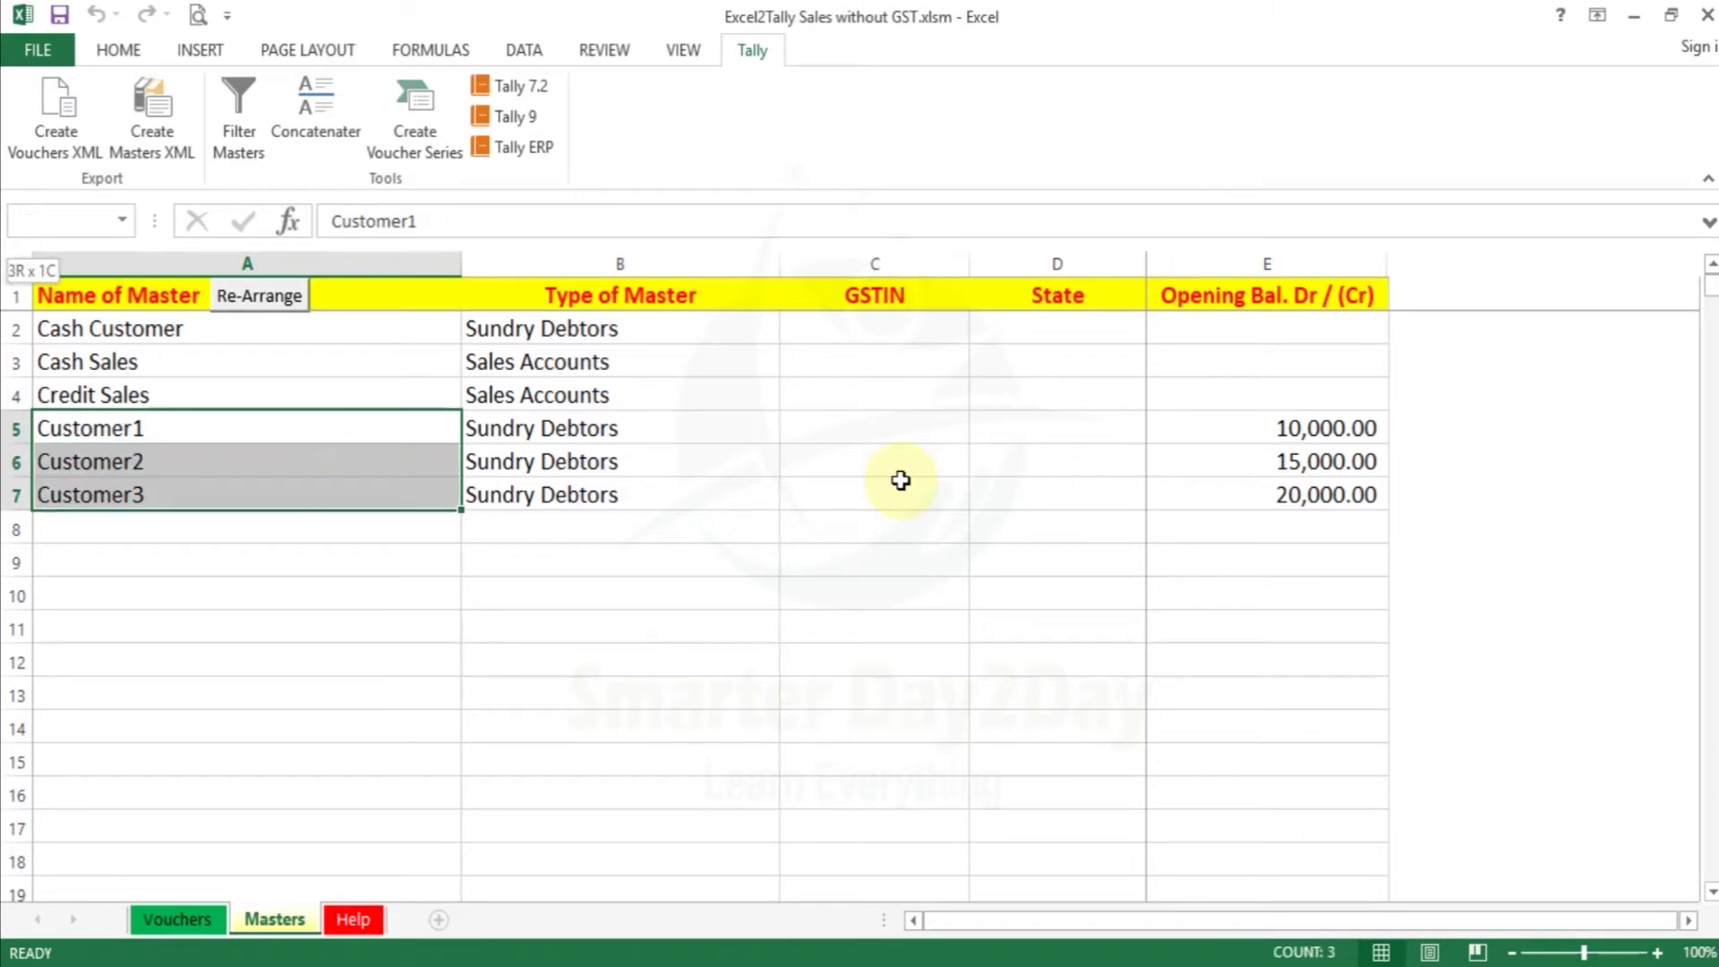
Step: Paste the three customer names into Vouchers C2:C4
key("ctrl+c")
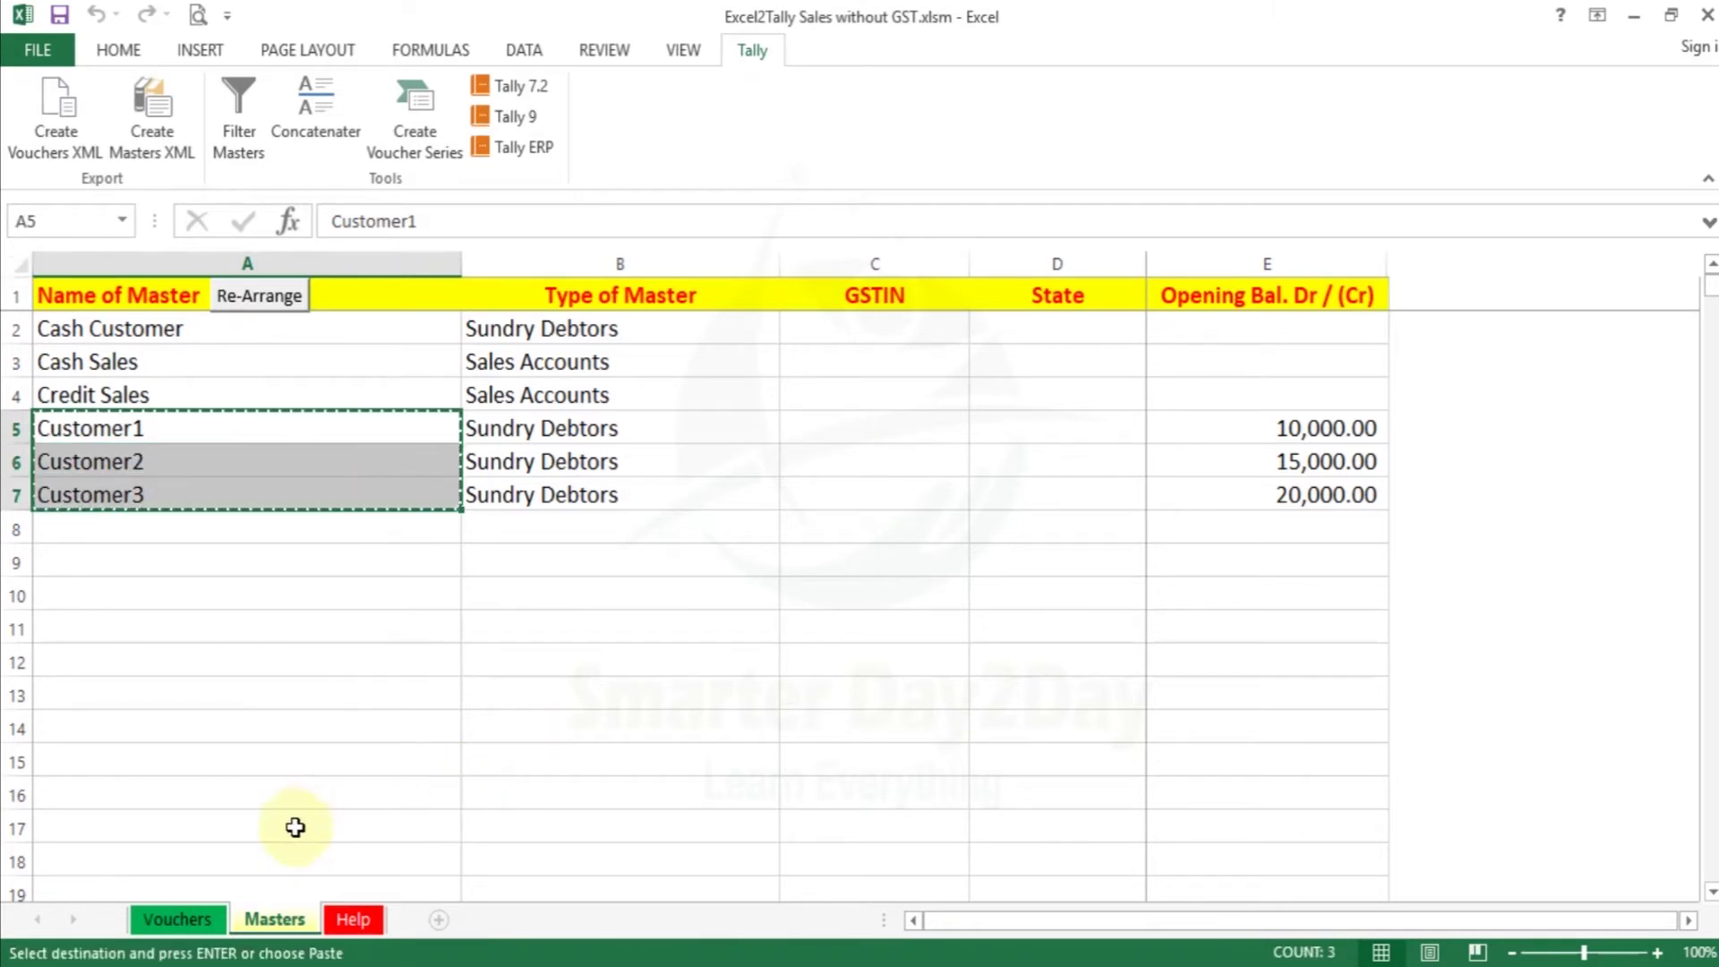
left_click(188, 916)
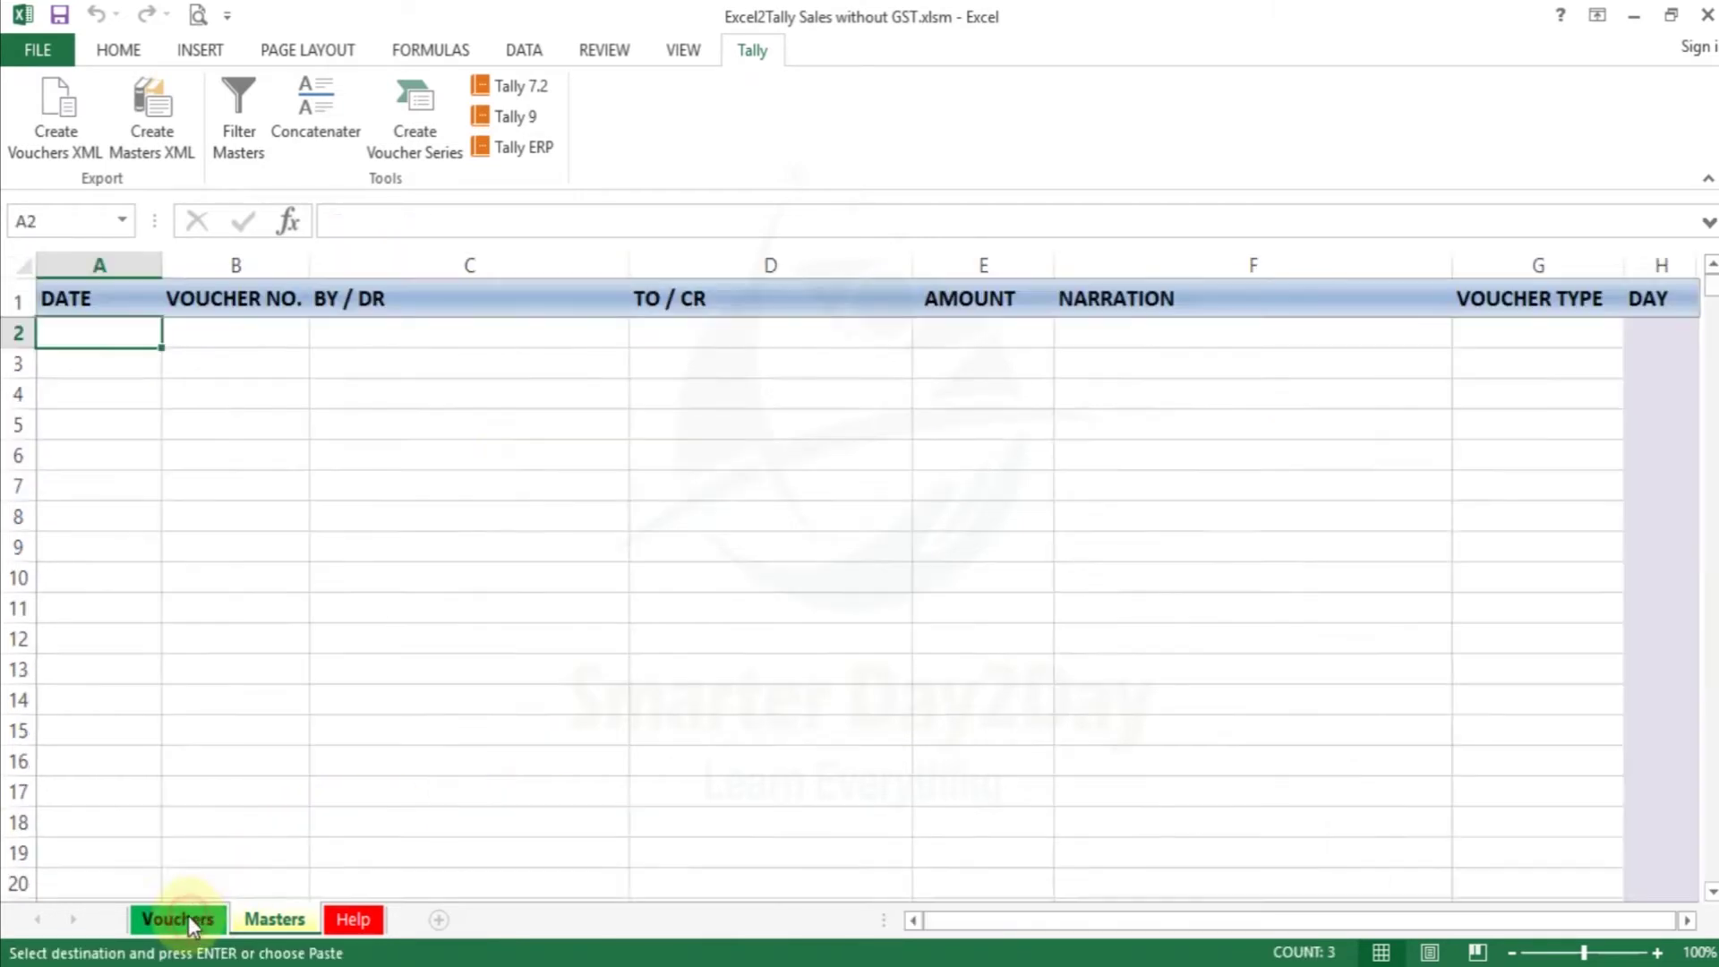
left_click(480, 340)
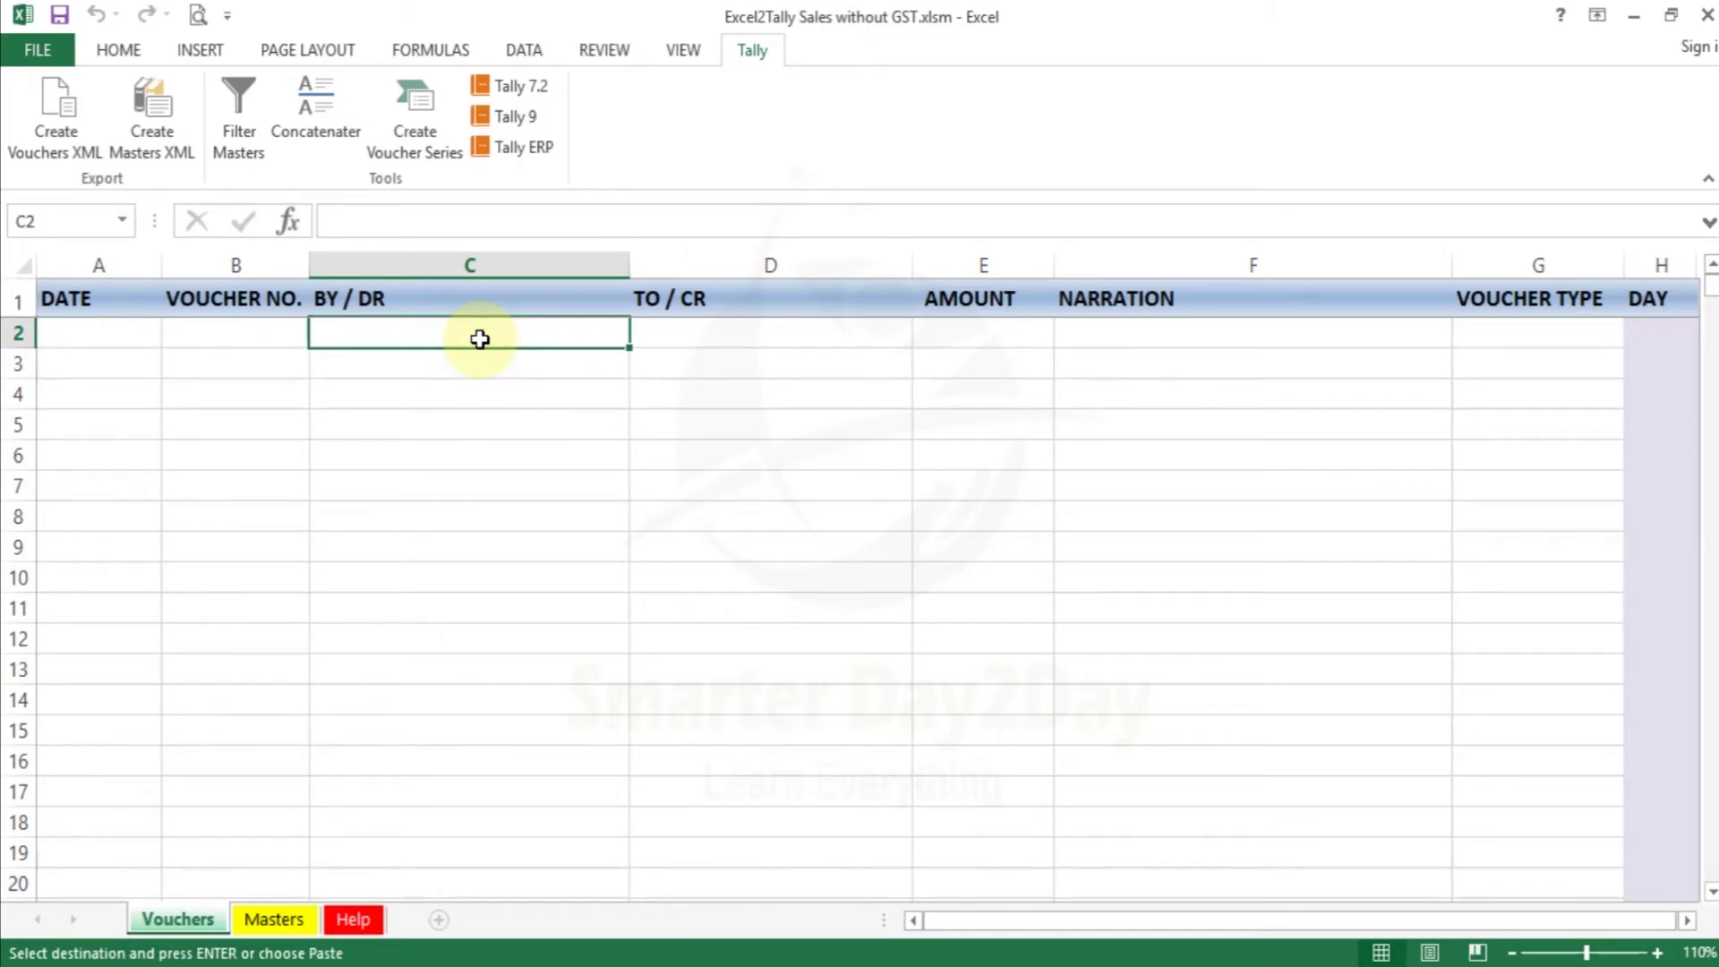
key("ctrl+v")
Step: Copy Cash Customer from Masters into Vouchers cell C5
left_click(277, 918)
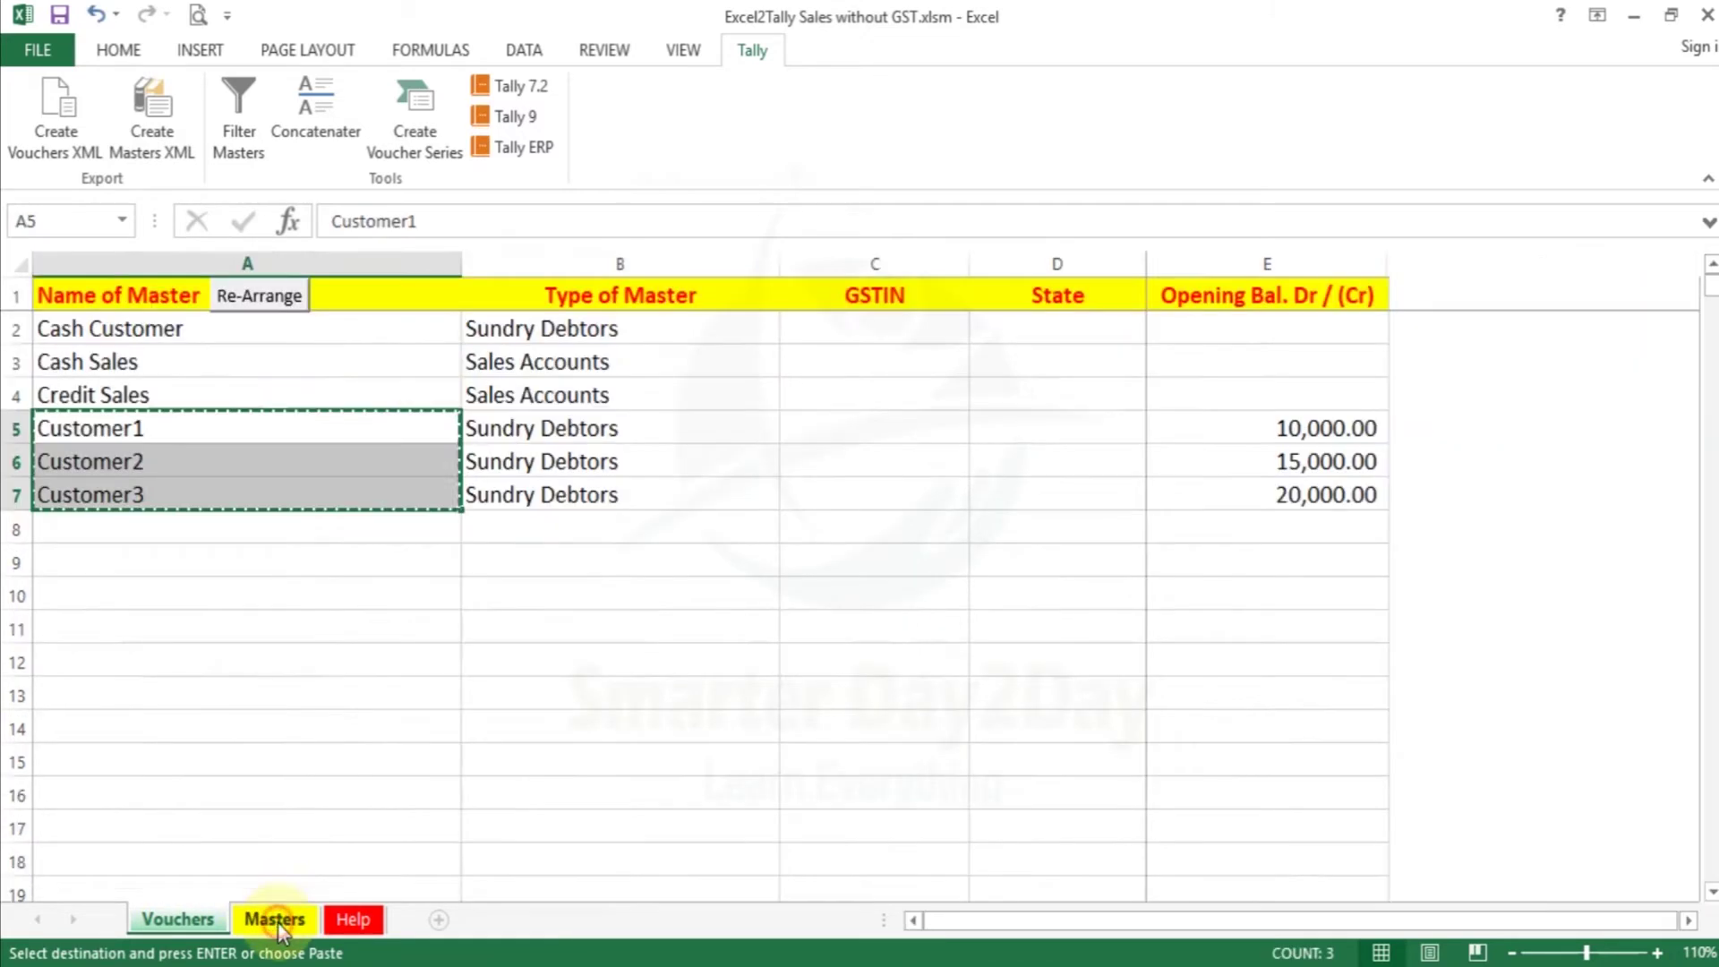
left_click(200, 327)
key("ctrl+c")
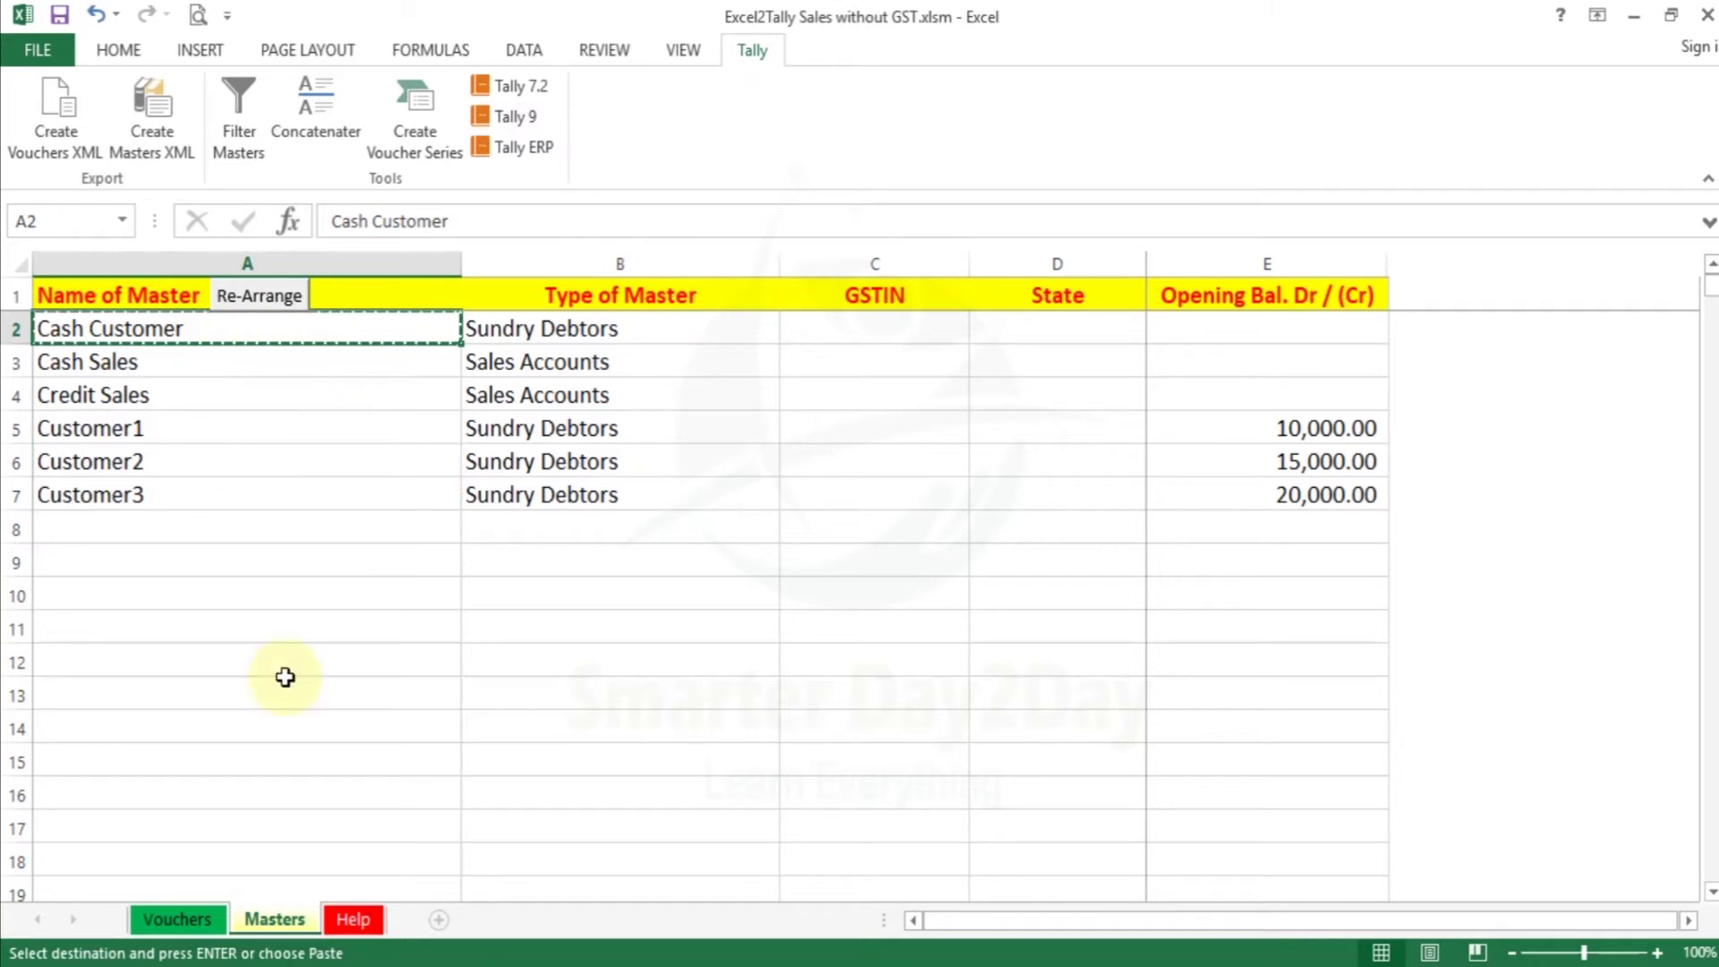
left_click(177, 918)
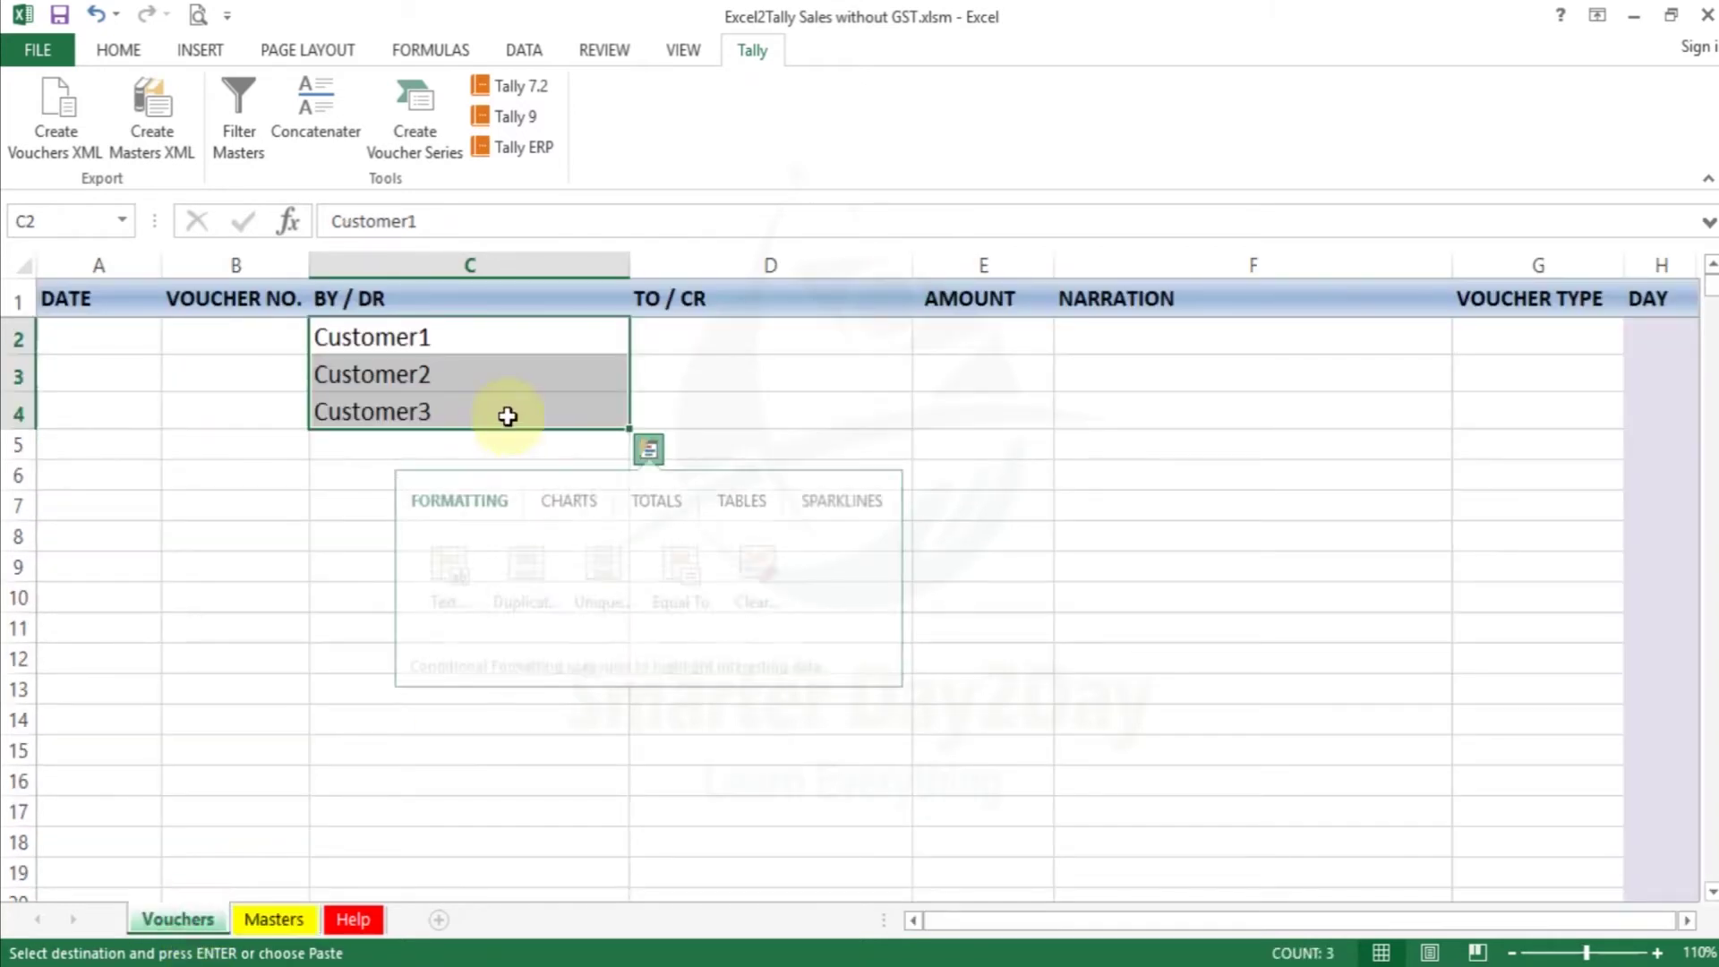
left_click(503, 444)
key("ctrl+v")
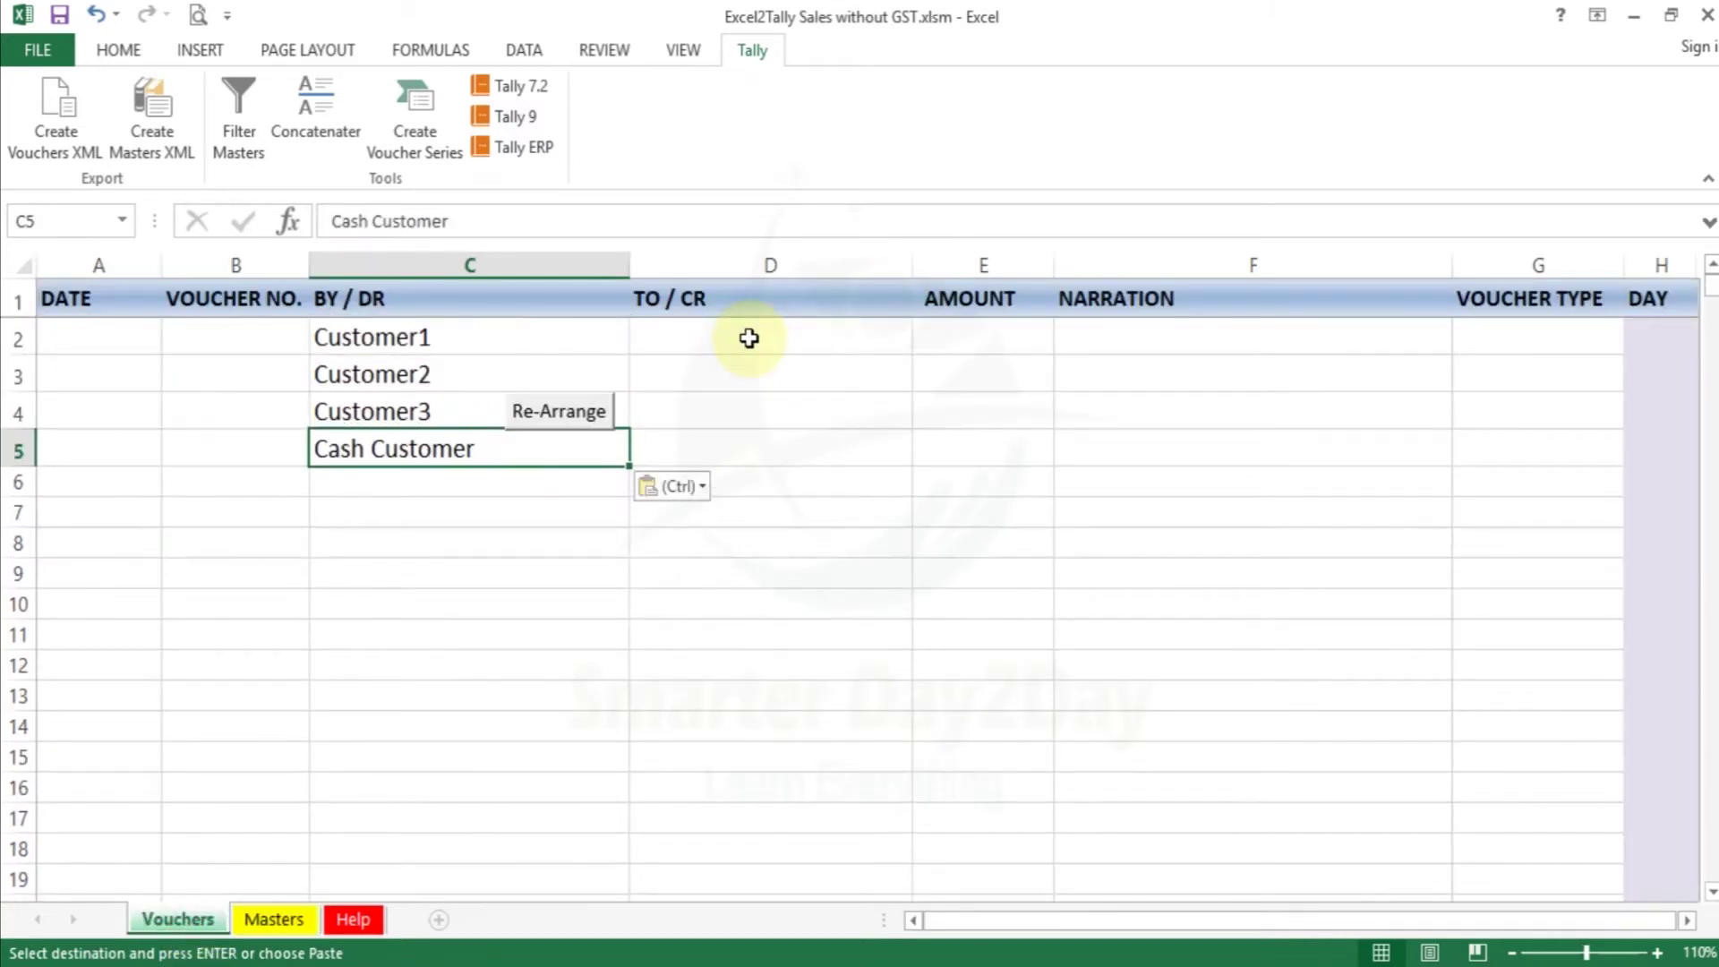
Step: Fill Vouchers D2:D4 with Credit Sales copied from the Masters sheet
left_click(749, 338)
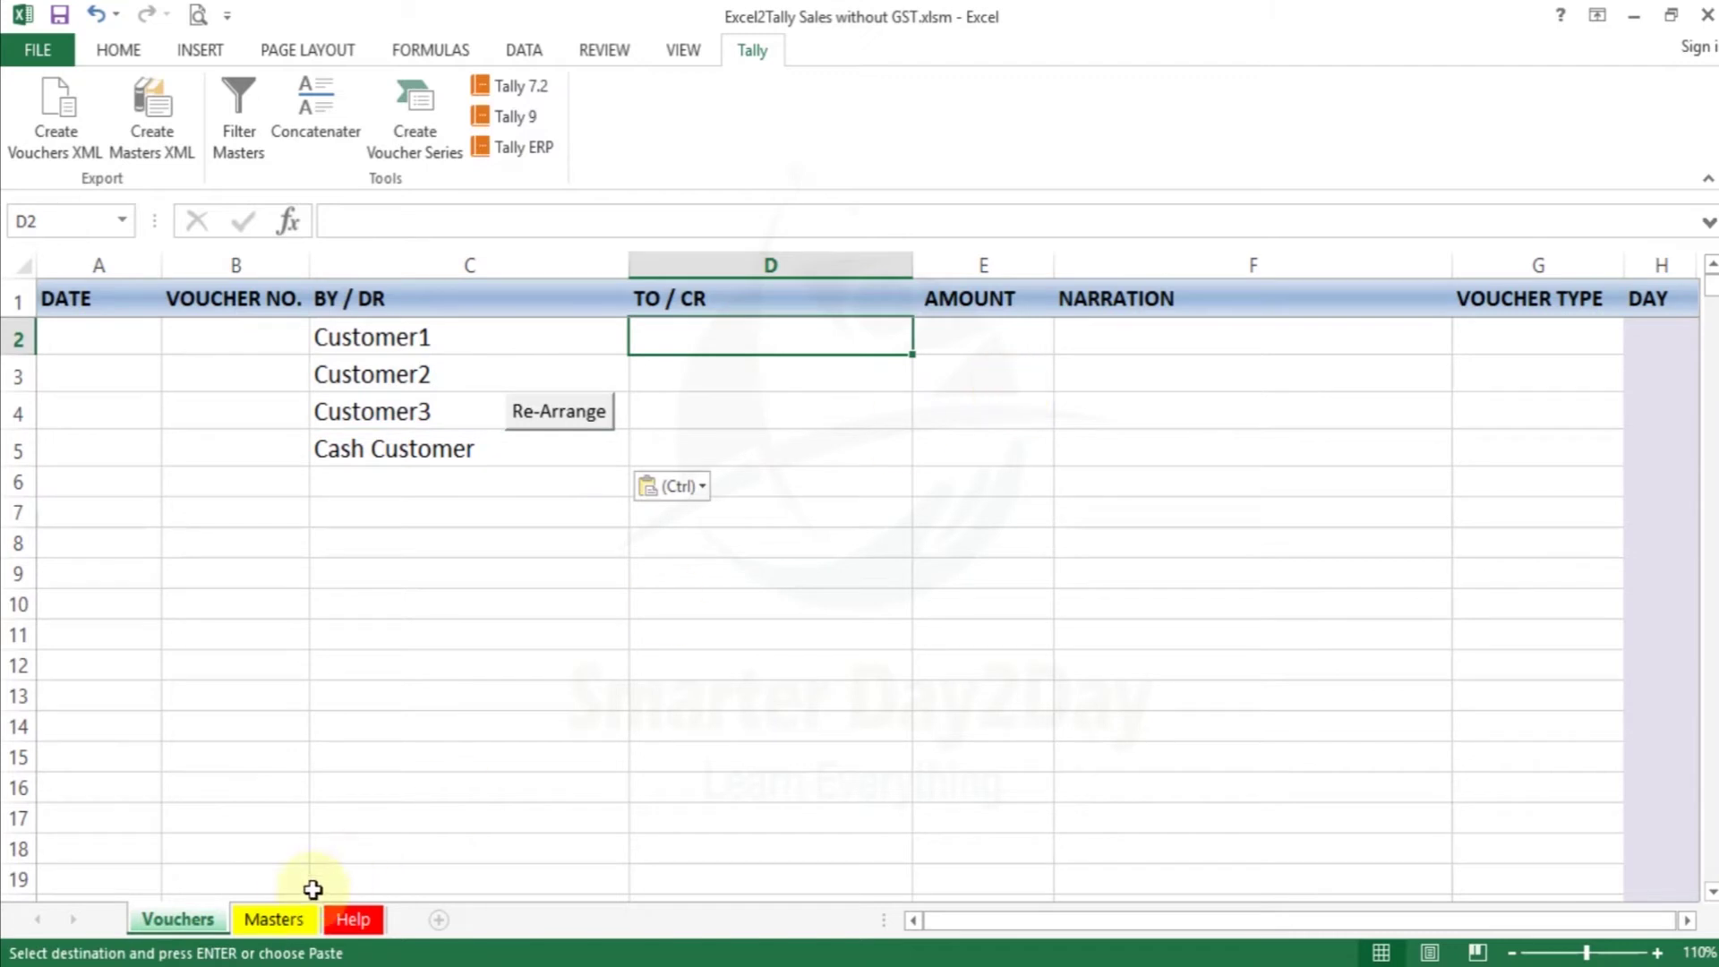
left_click(284, 913)
key("Down")
key("Down")
key("ctrl+c")
left_click(164, 919)
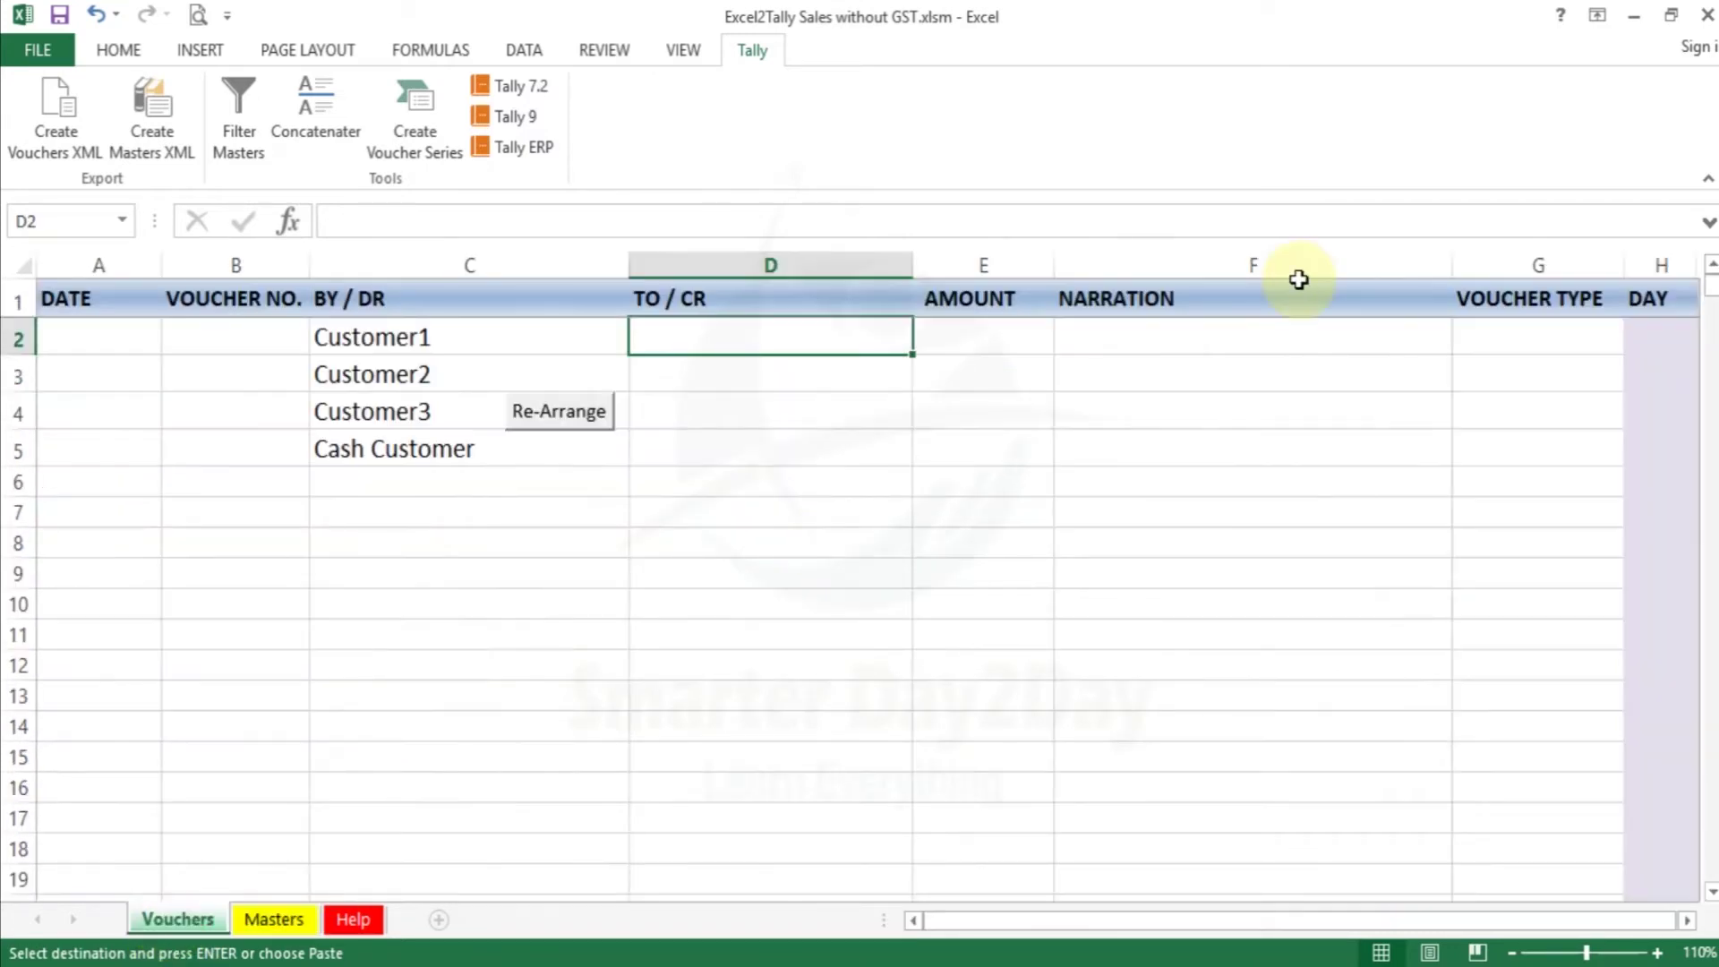
key("shift+Down")
key("shift+Down")
key("Return")
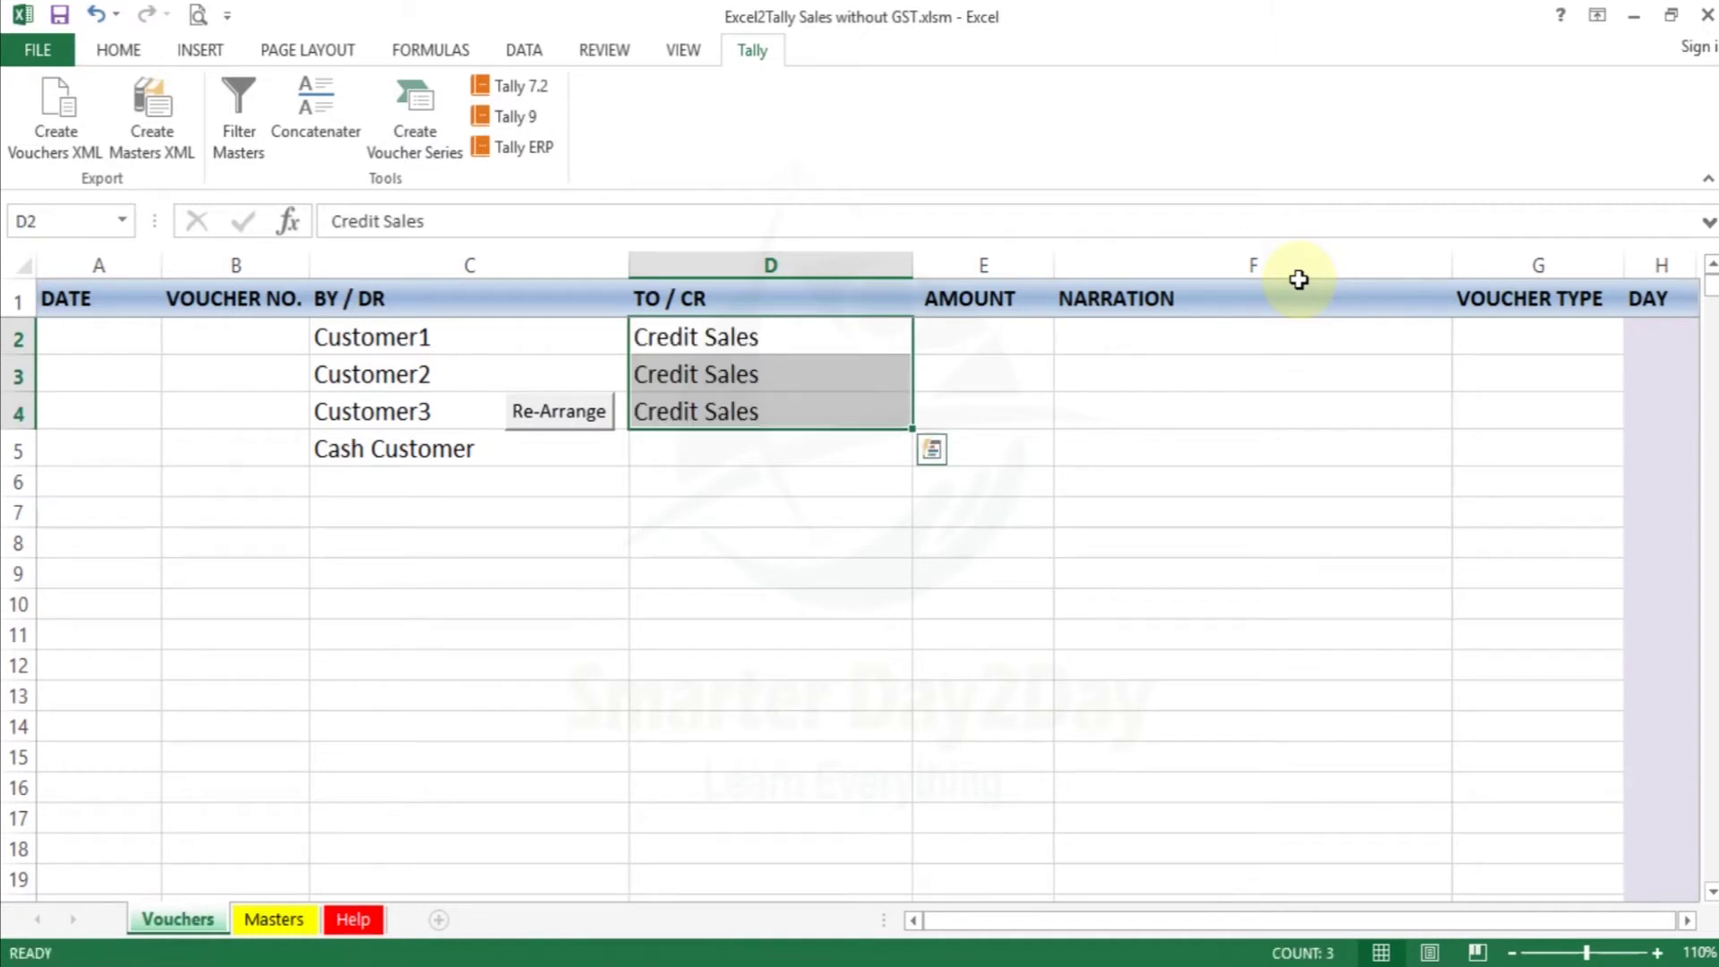
Step: Run the Re-Arrange macro, then undo the trial entries
left_click(477, 411)
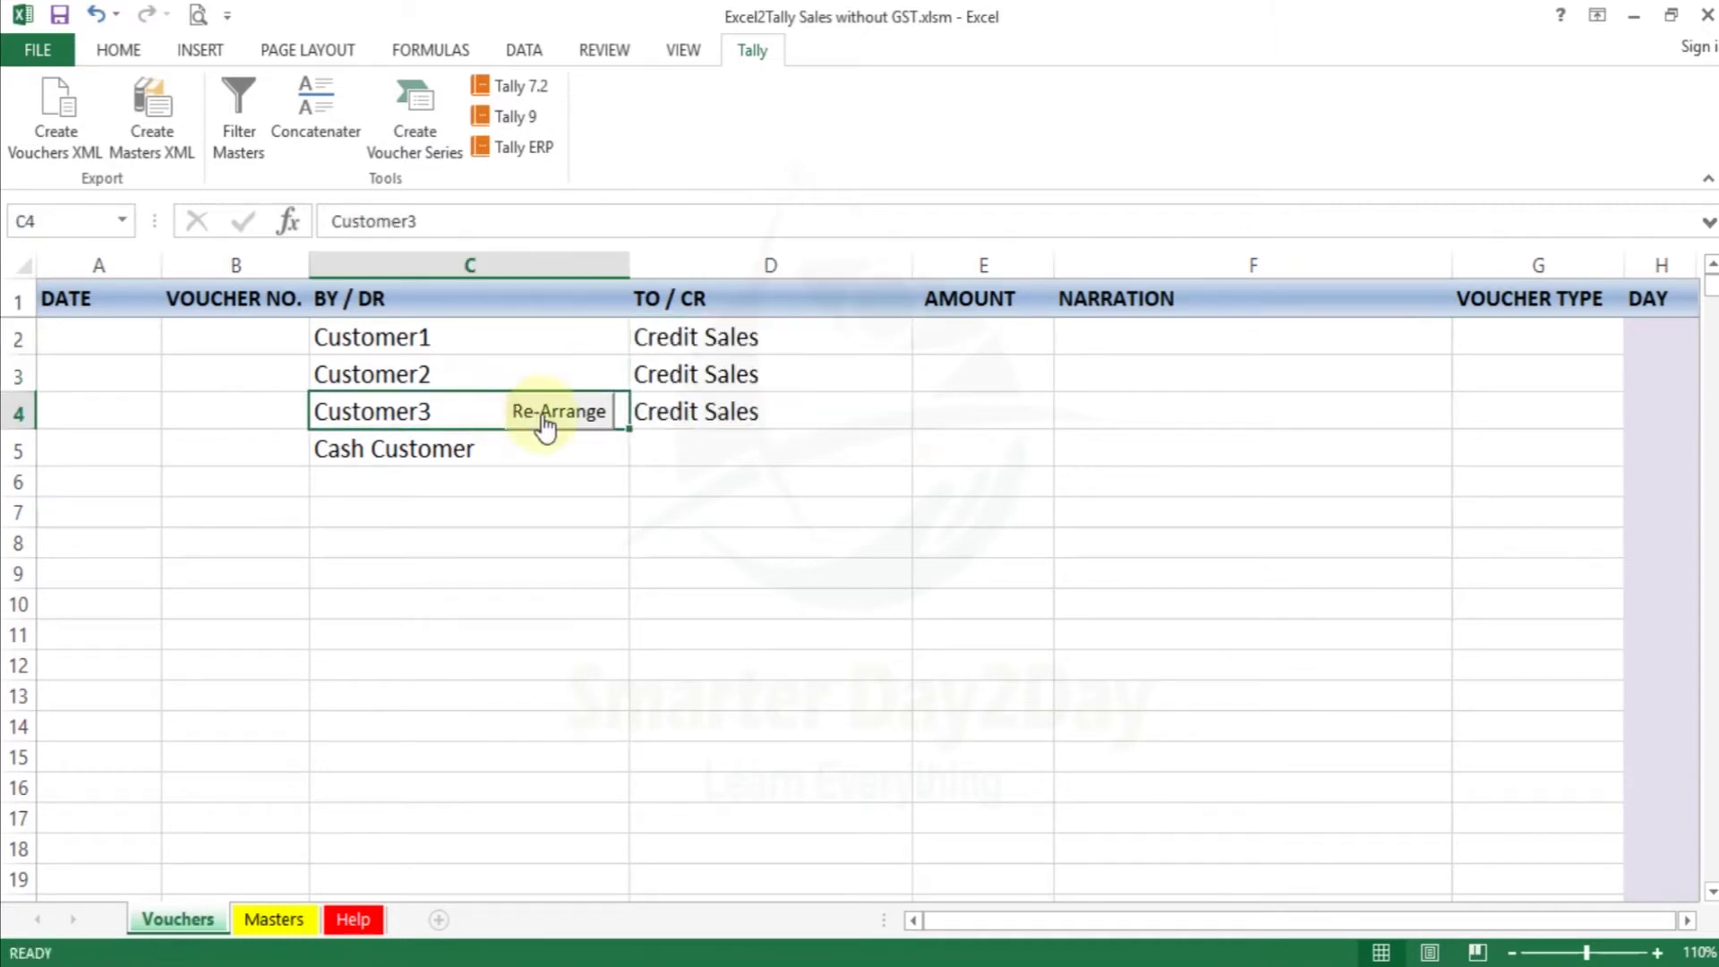
left_click(544, 421)
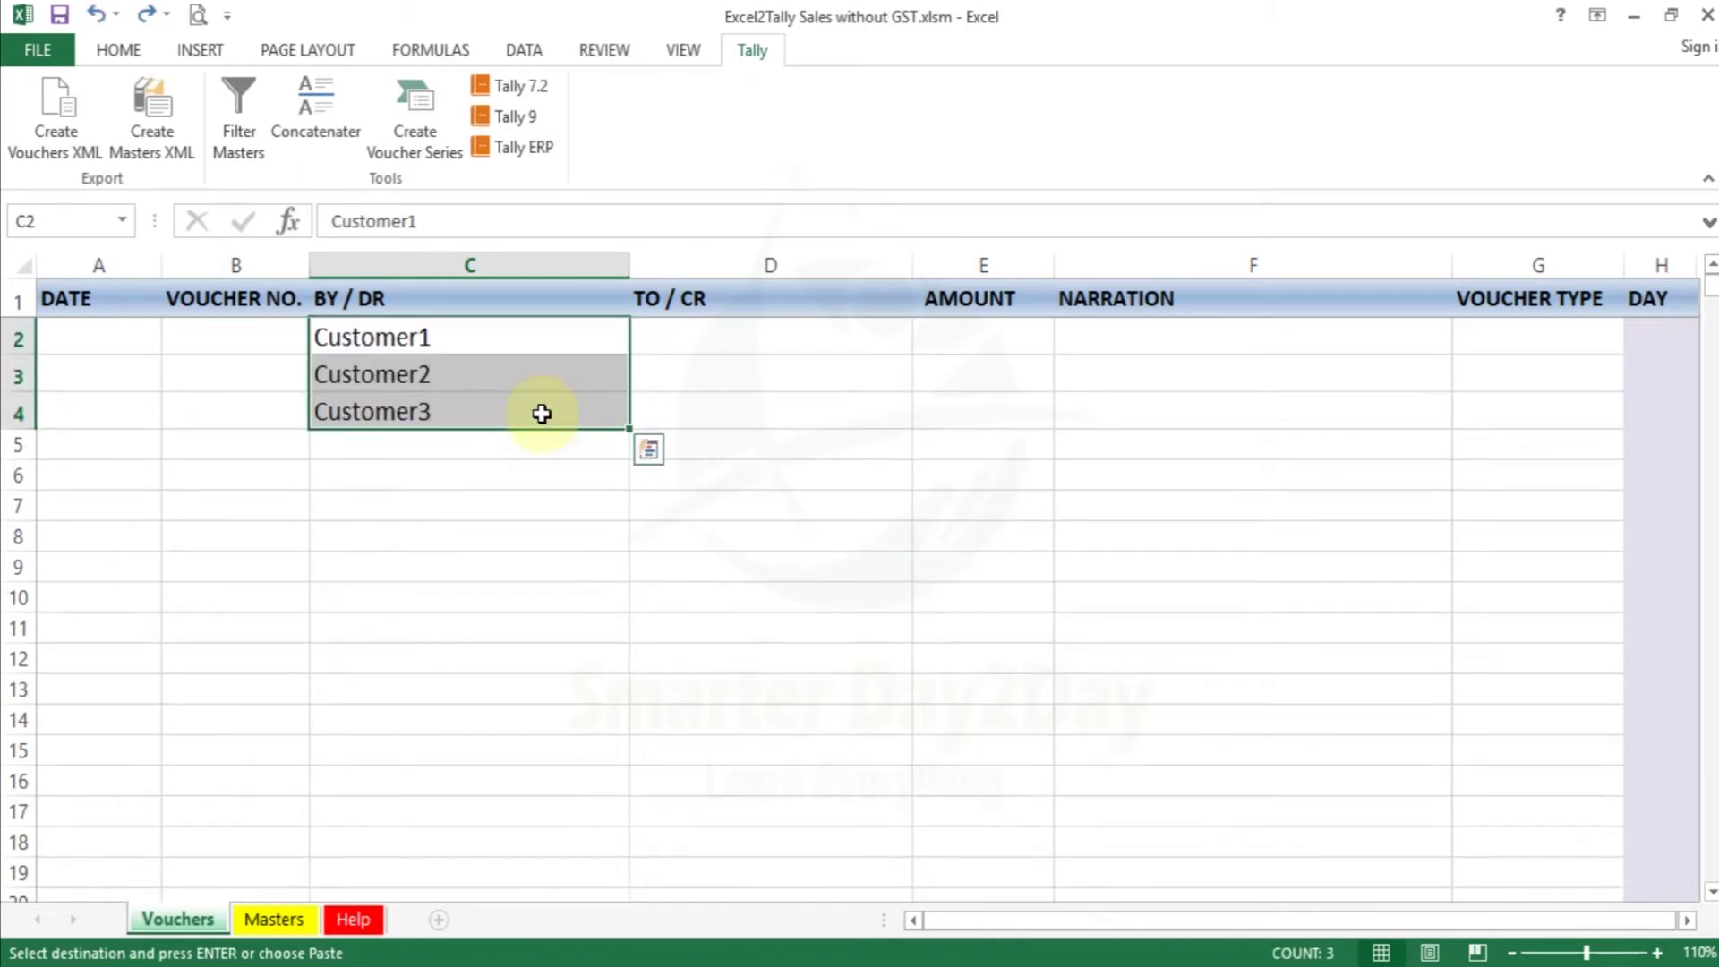
left_click(883, 469)
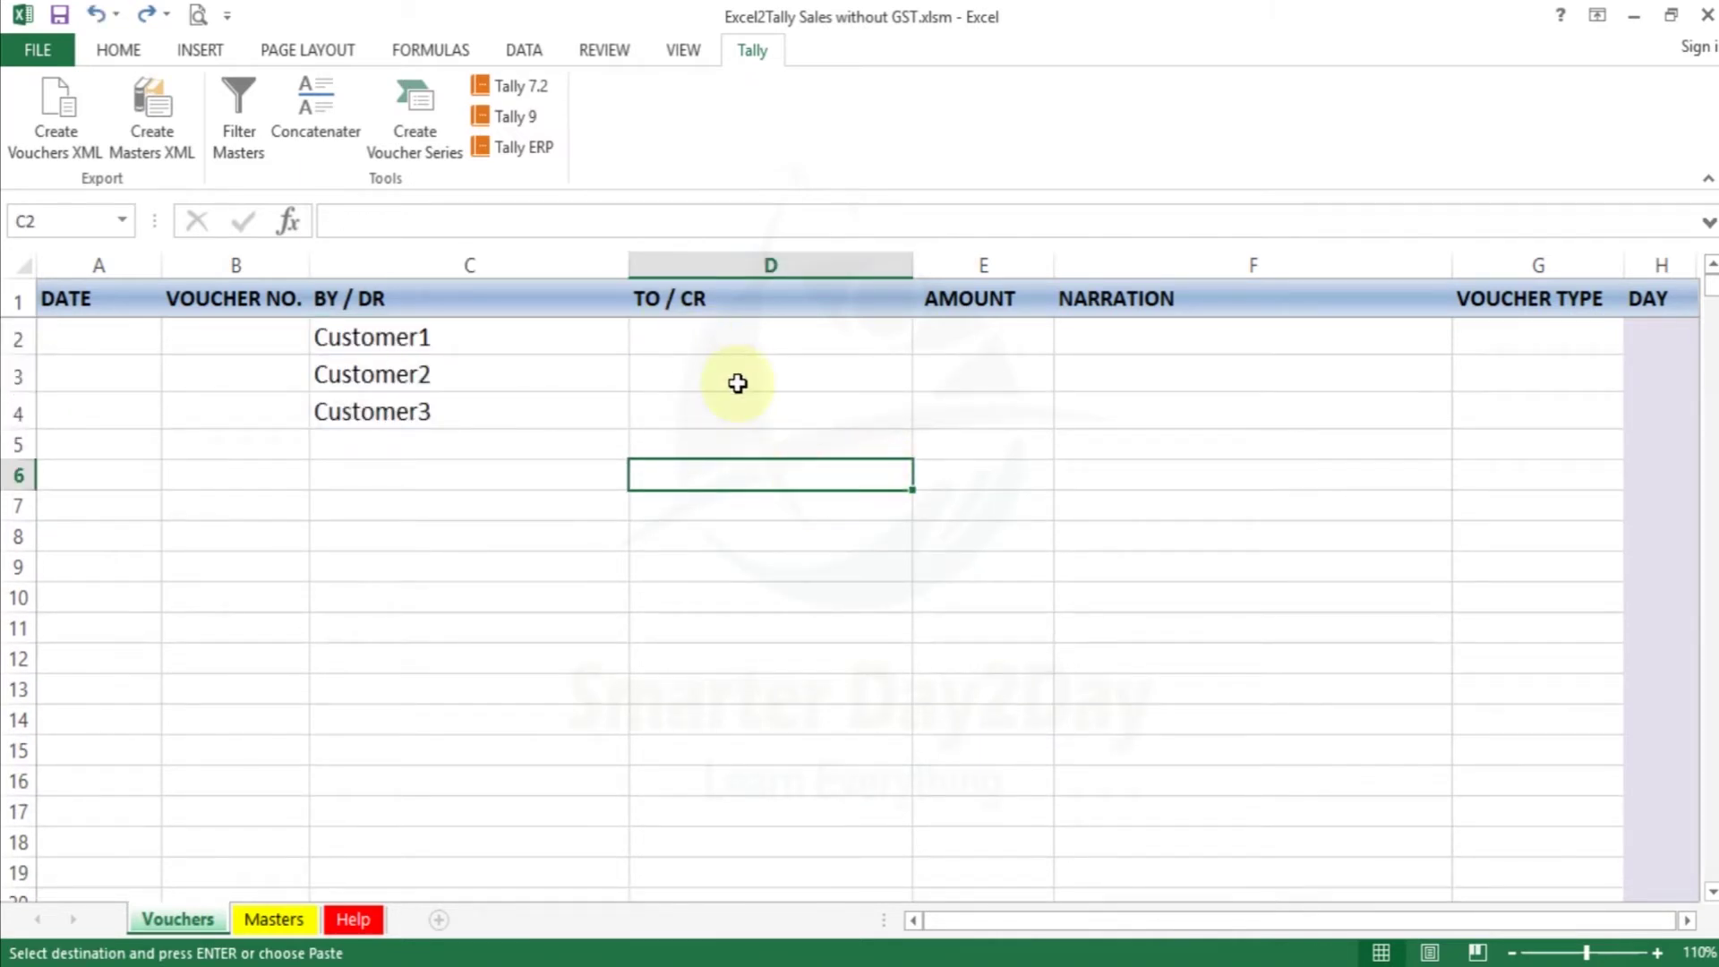
key("ctrl+z")
left_click(673, 464)
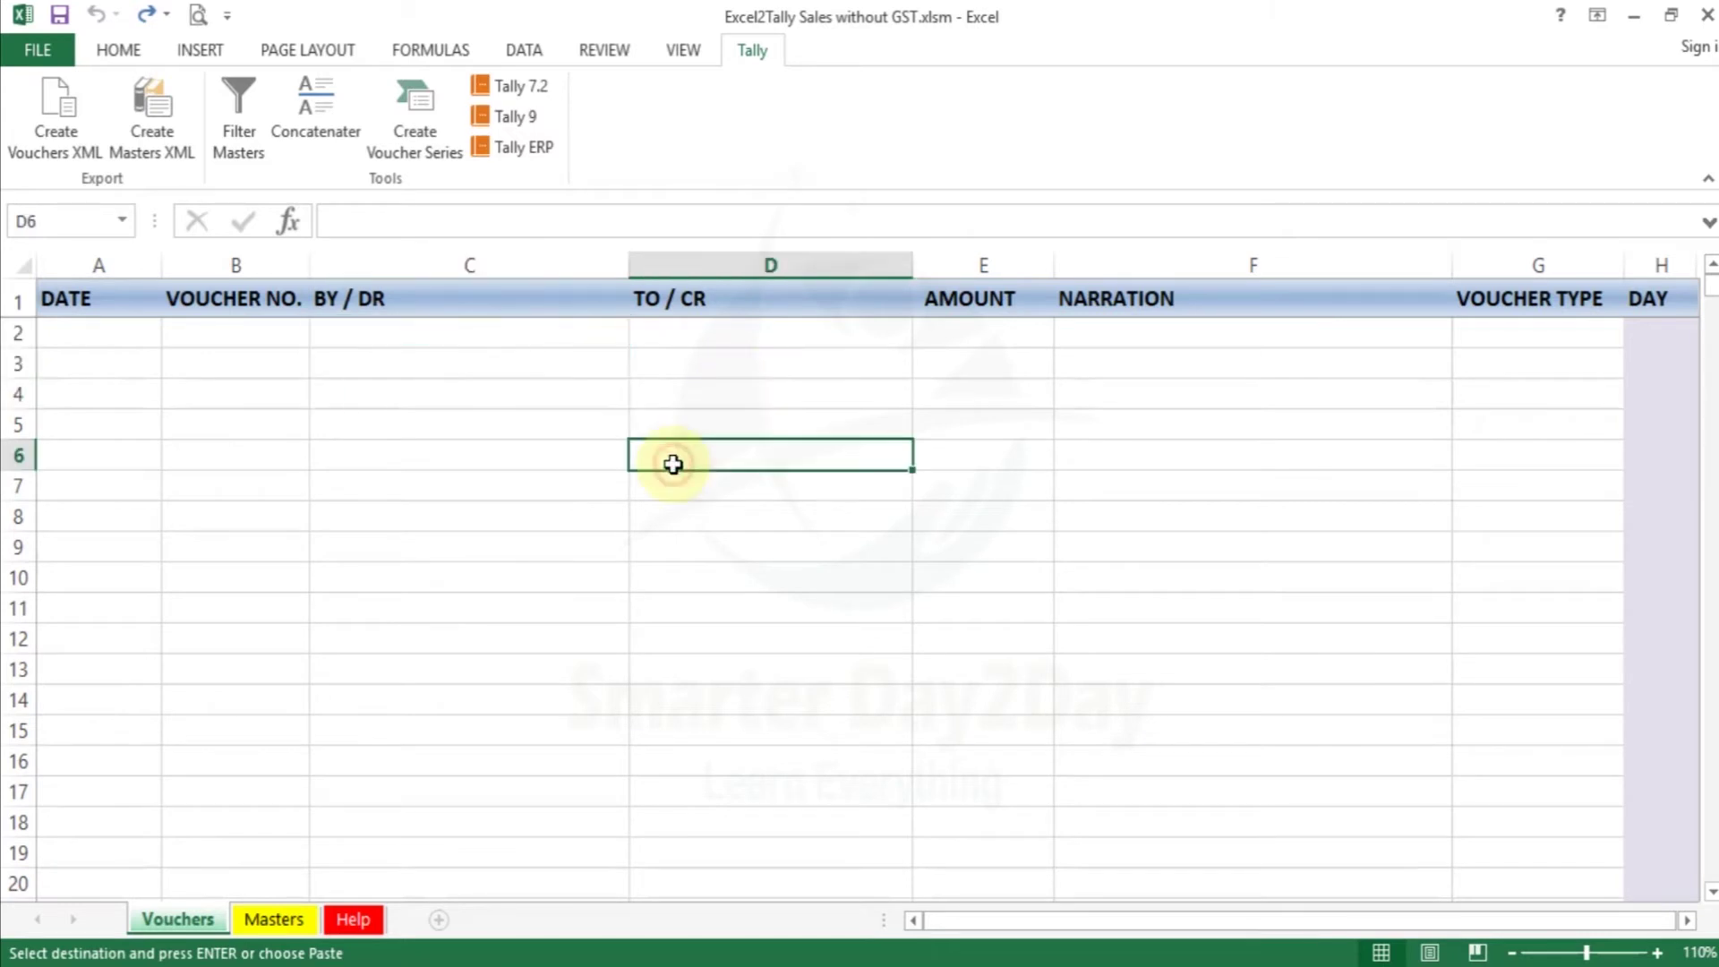
Step: Fill C2:C5 with pasted Customer1, Customer2, Customer3 and a typed Cash Customer
left_click(560, 389)
left_click(507, 331)
left_click(271, 929)
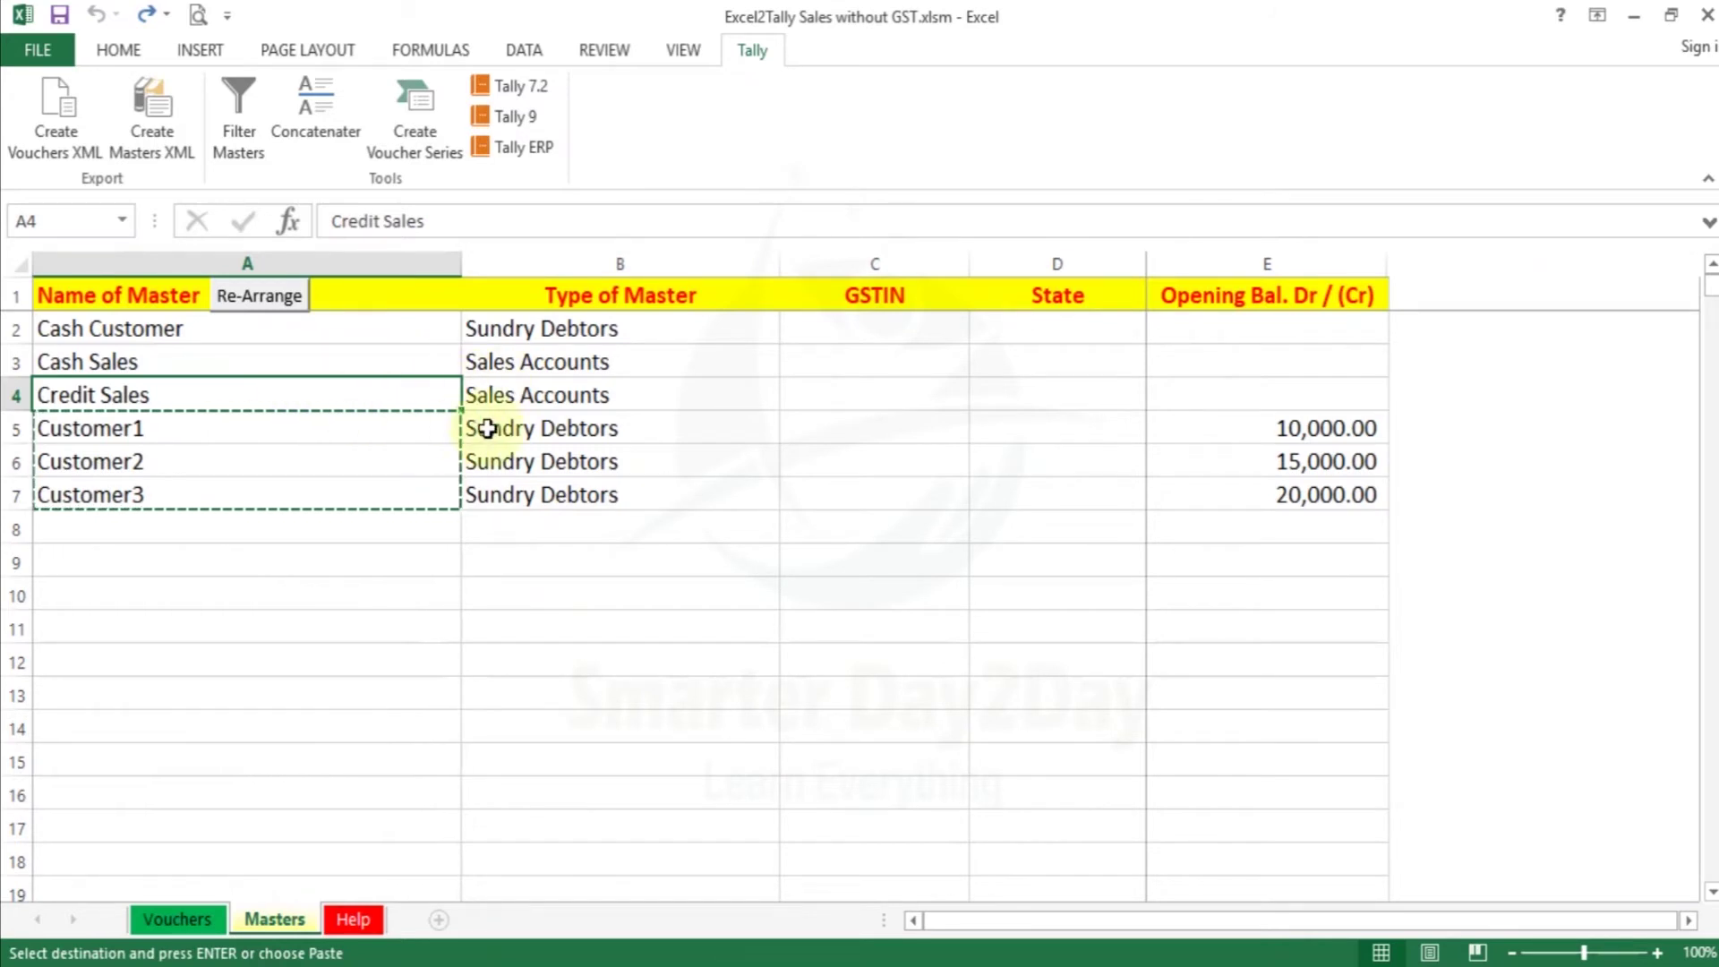
key("Down")
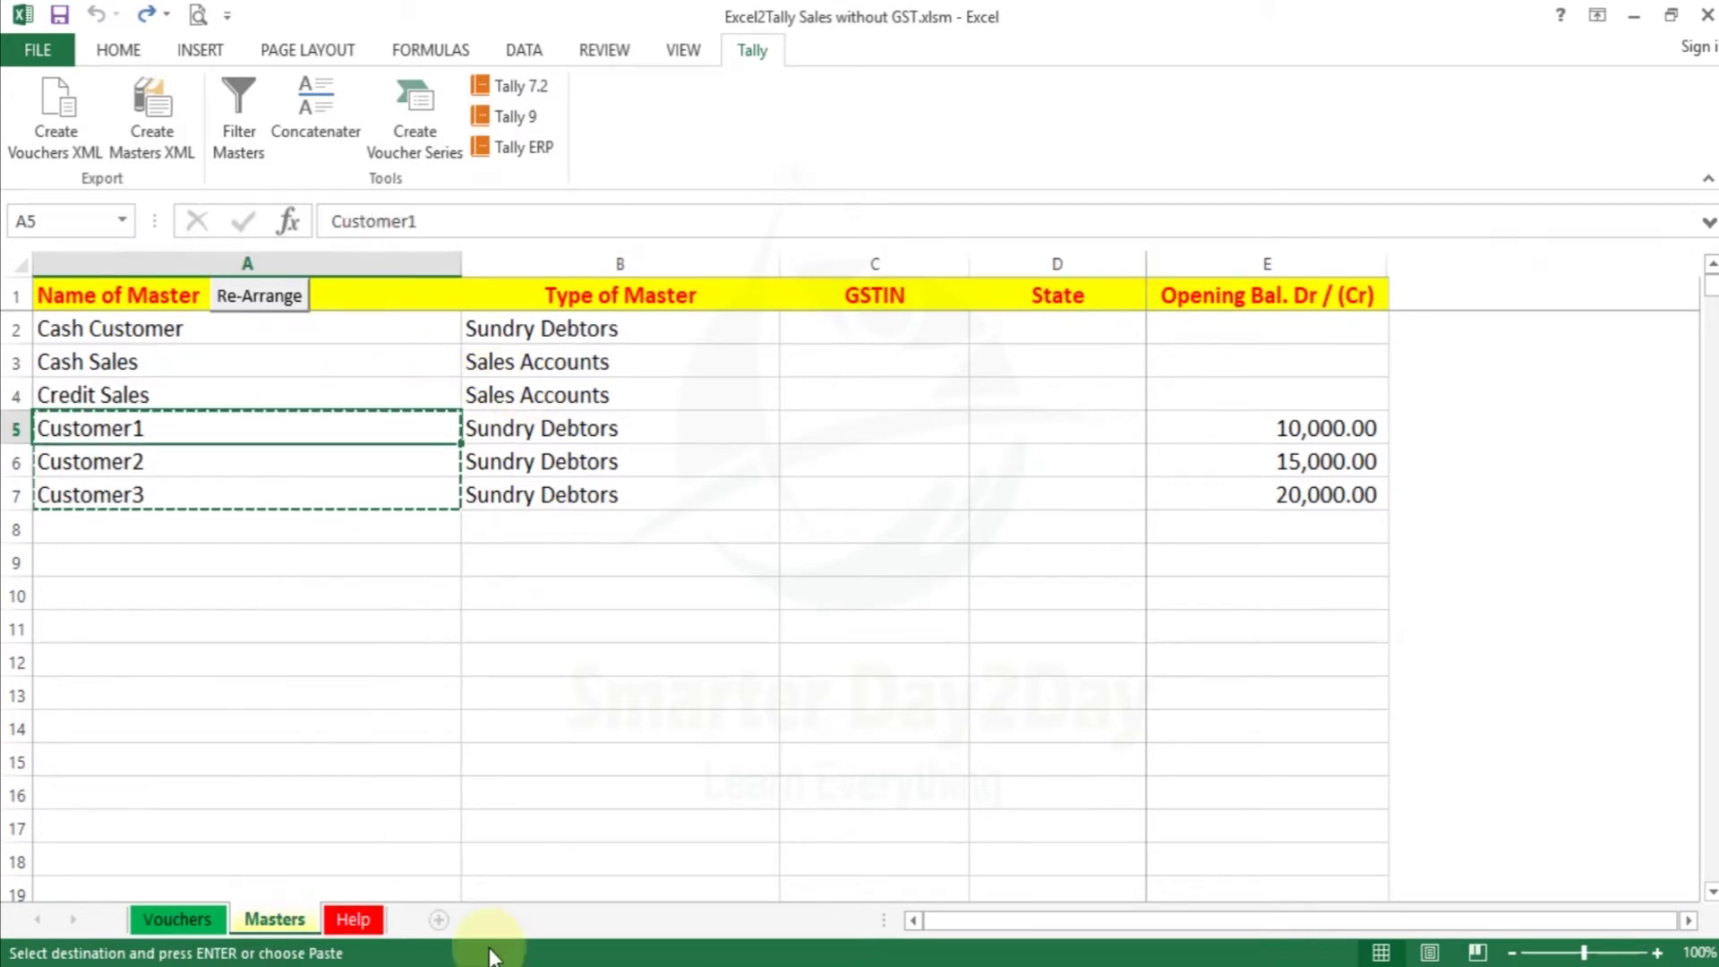
left_click(185, 909)
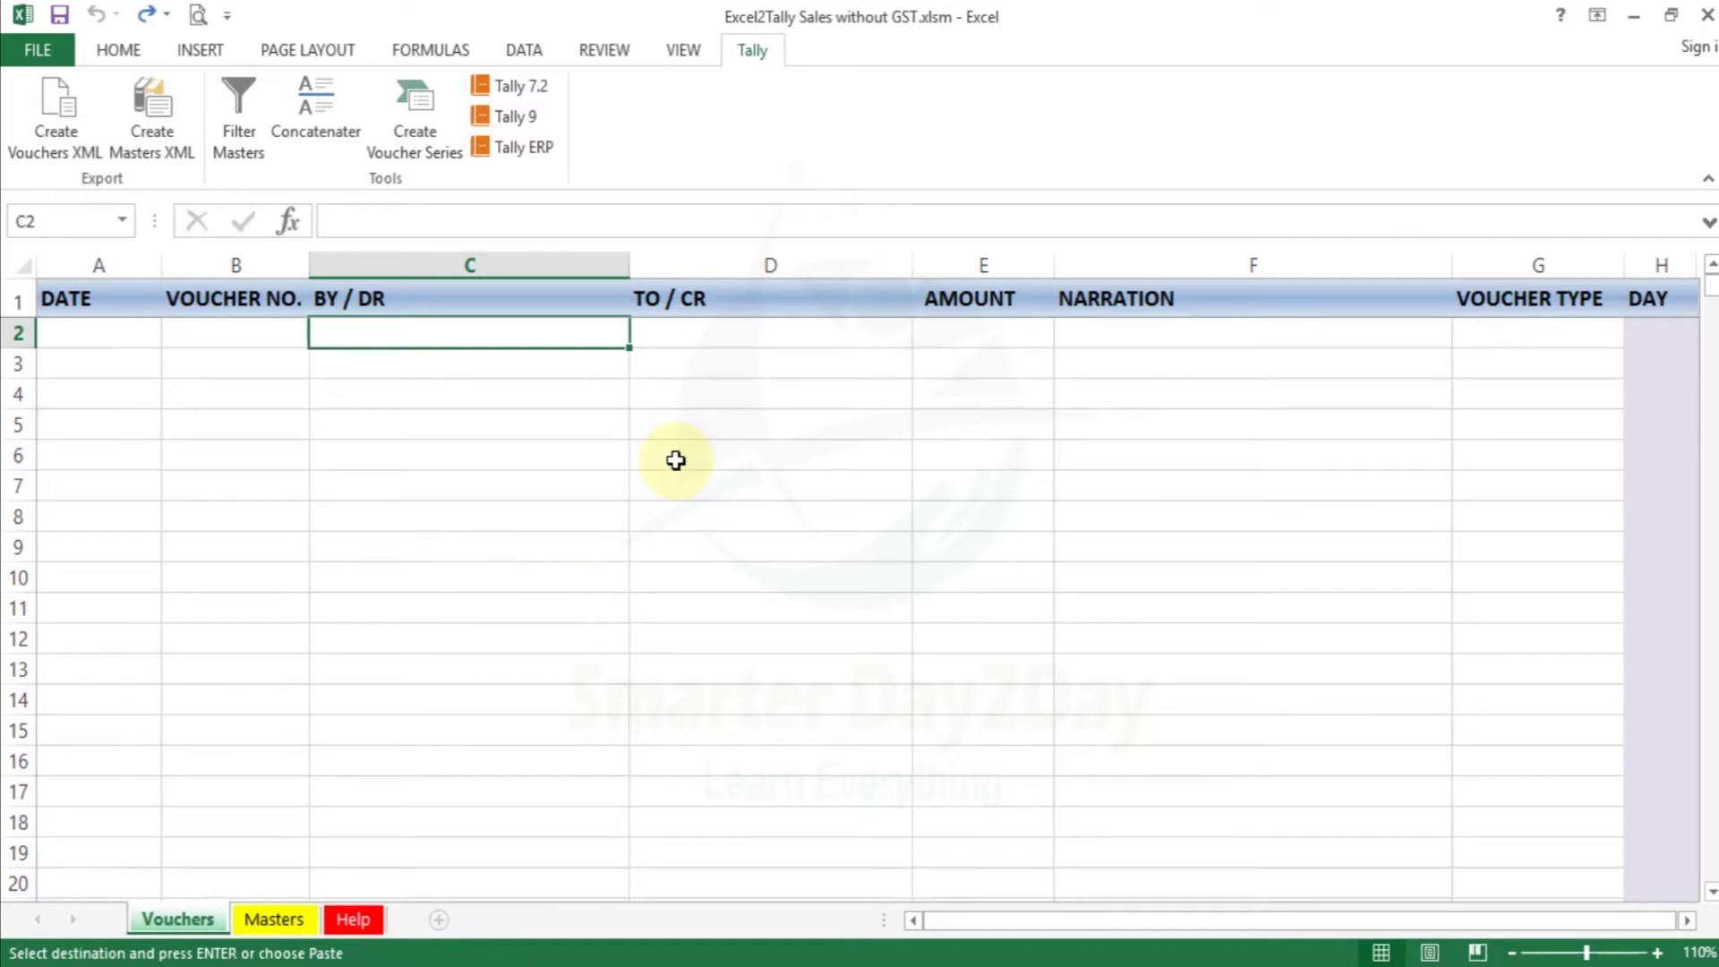
type("Customer1 Customer2 Customer3")
left_click(460, 452)
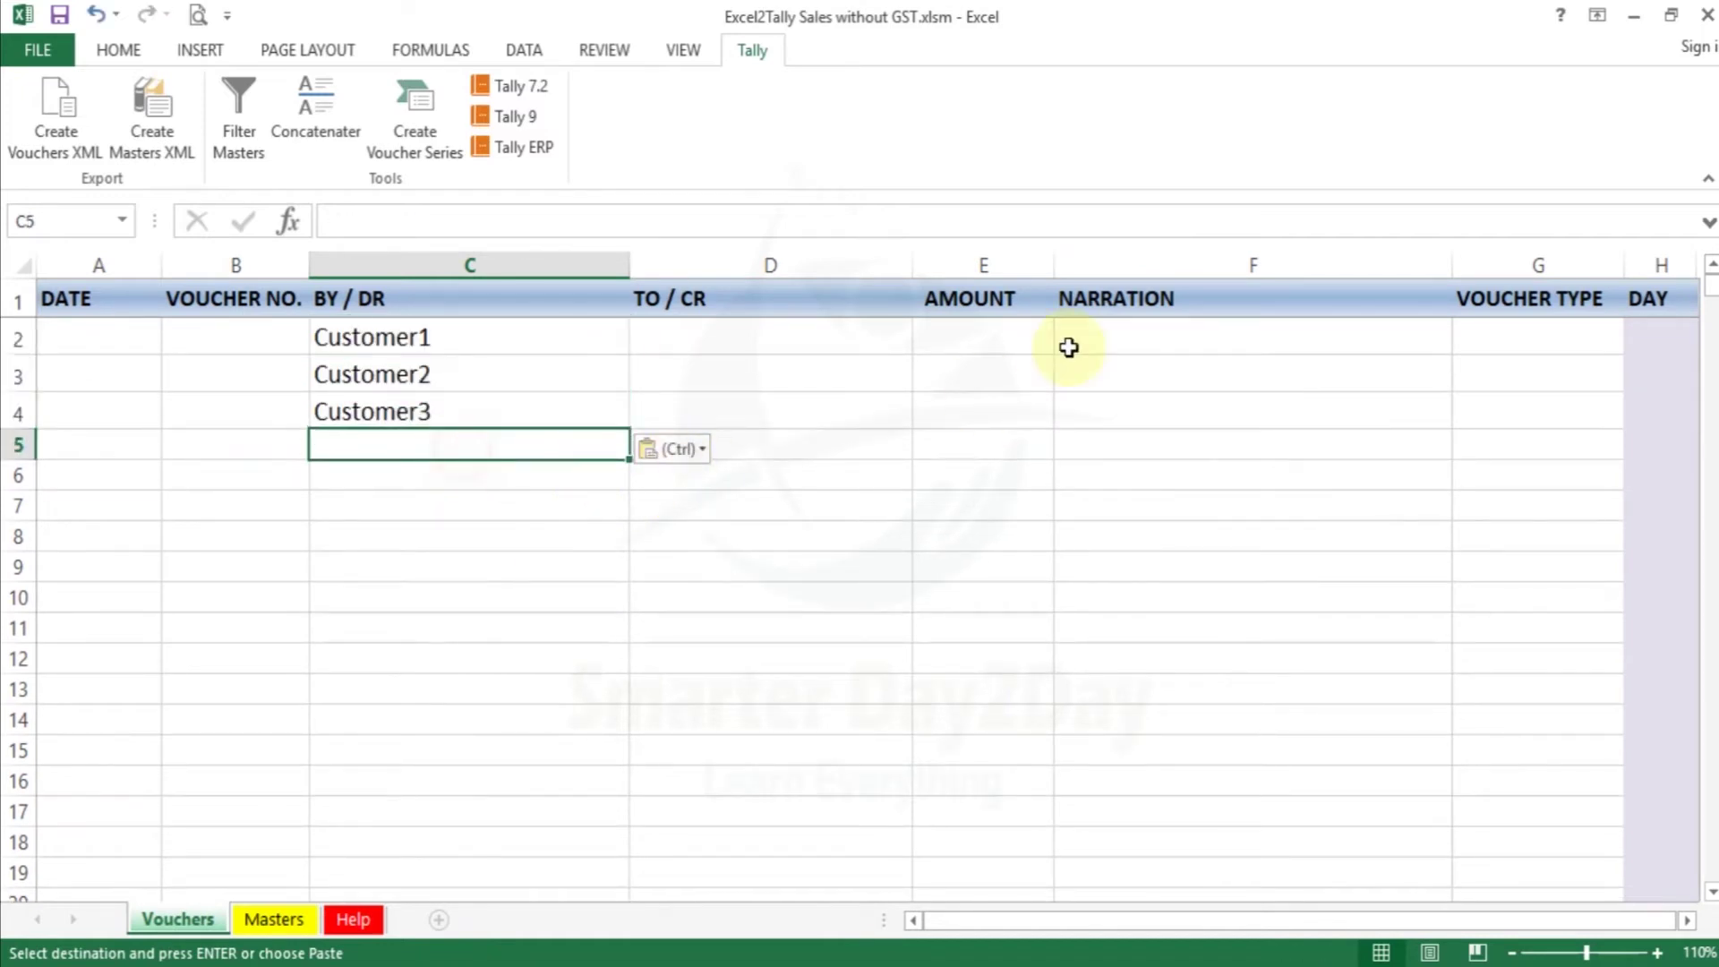
type("Cash Customer")
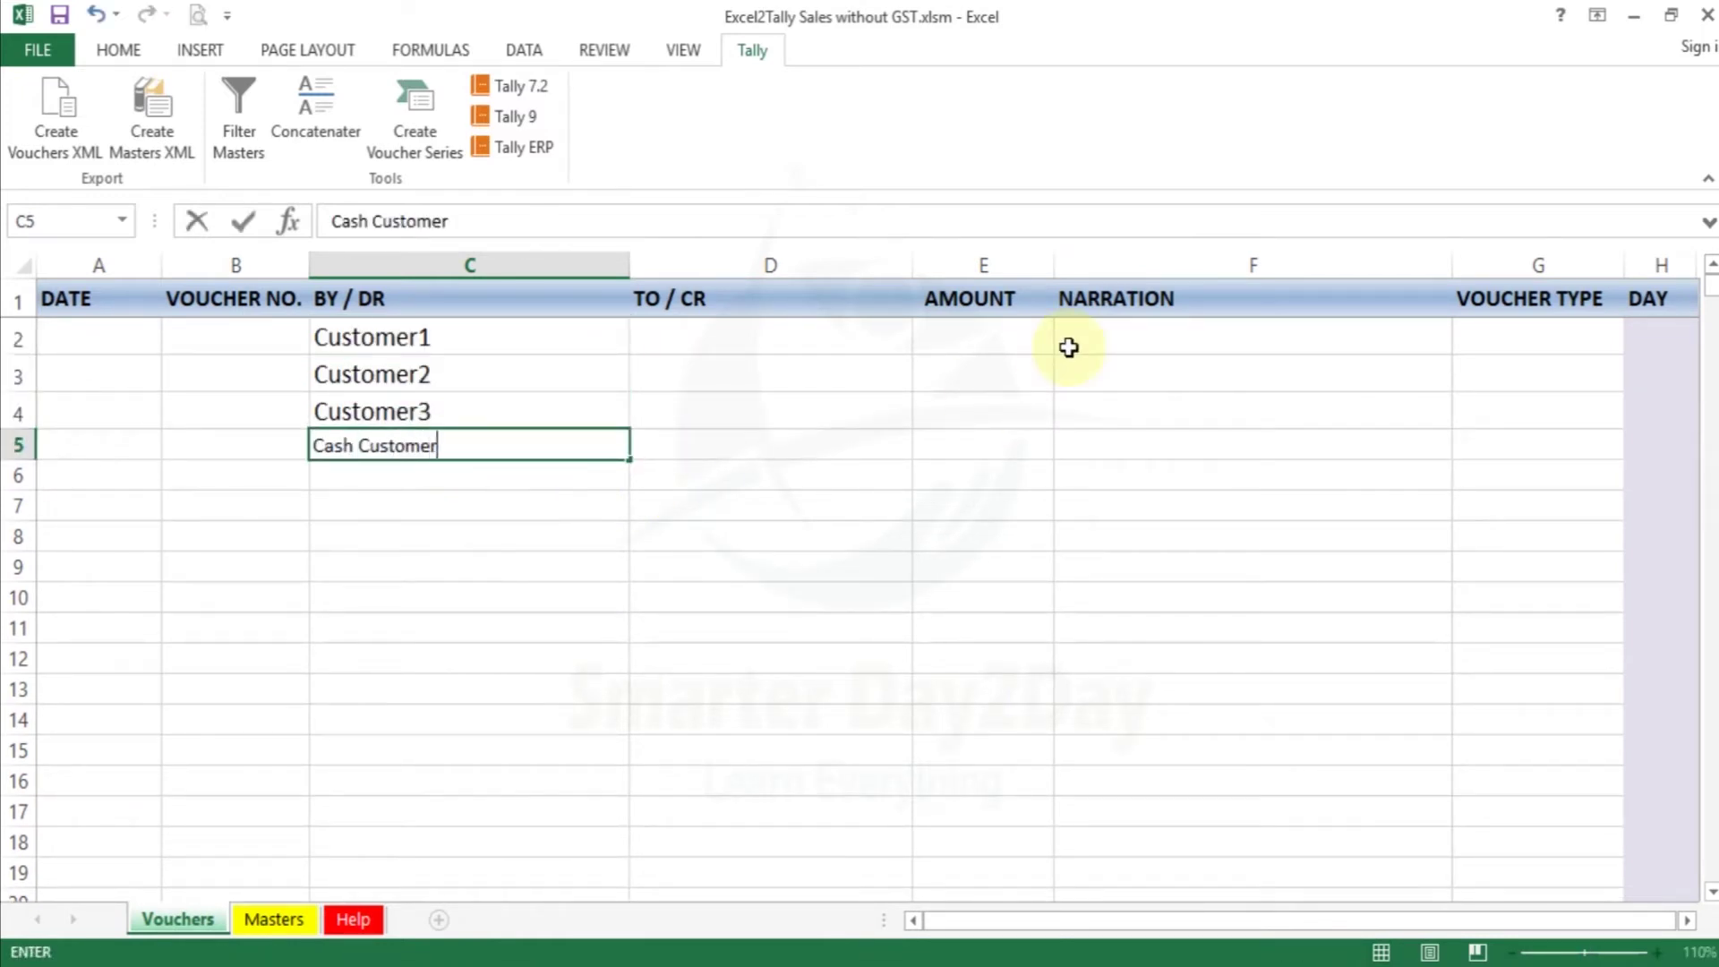
key("Return")
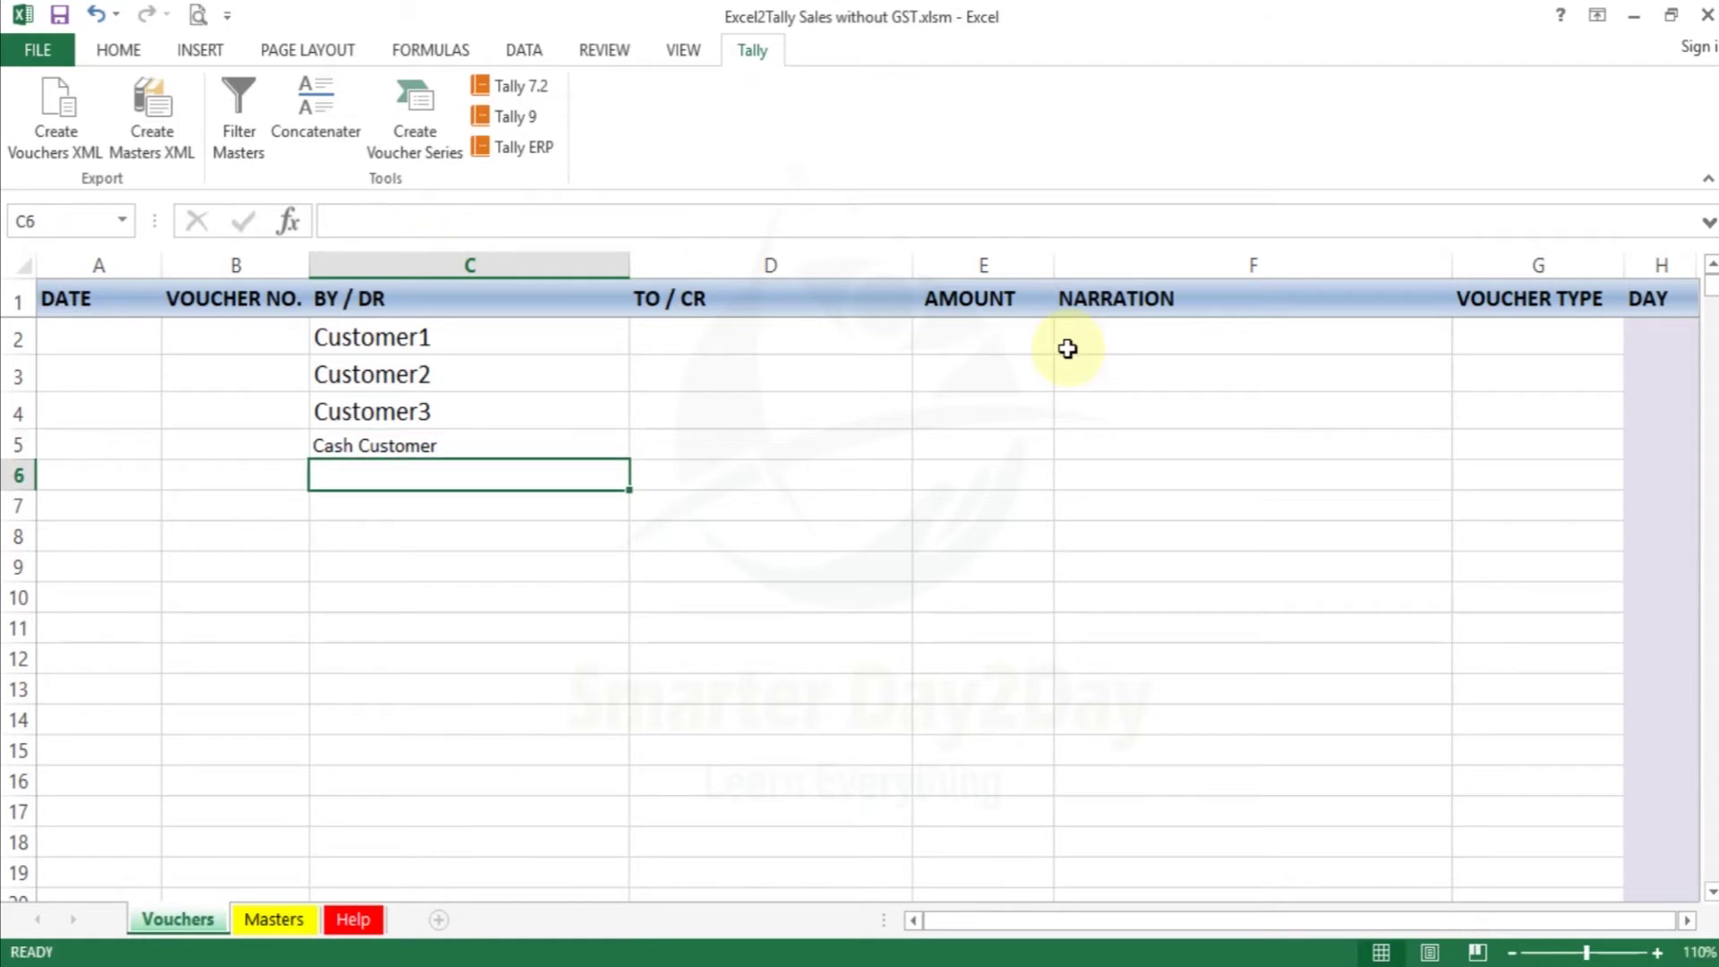
Step: Copy the Cash Sales and Credit Sales names from Masters for the TO / CR column
left_click(274, 919)
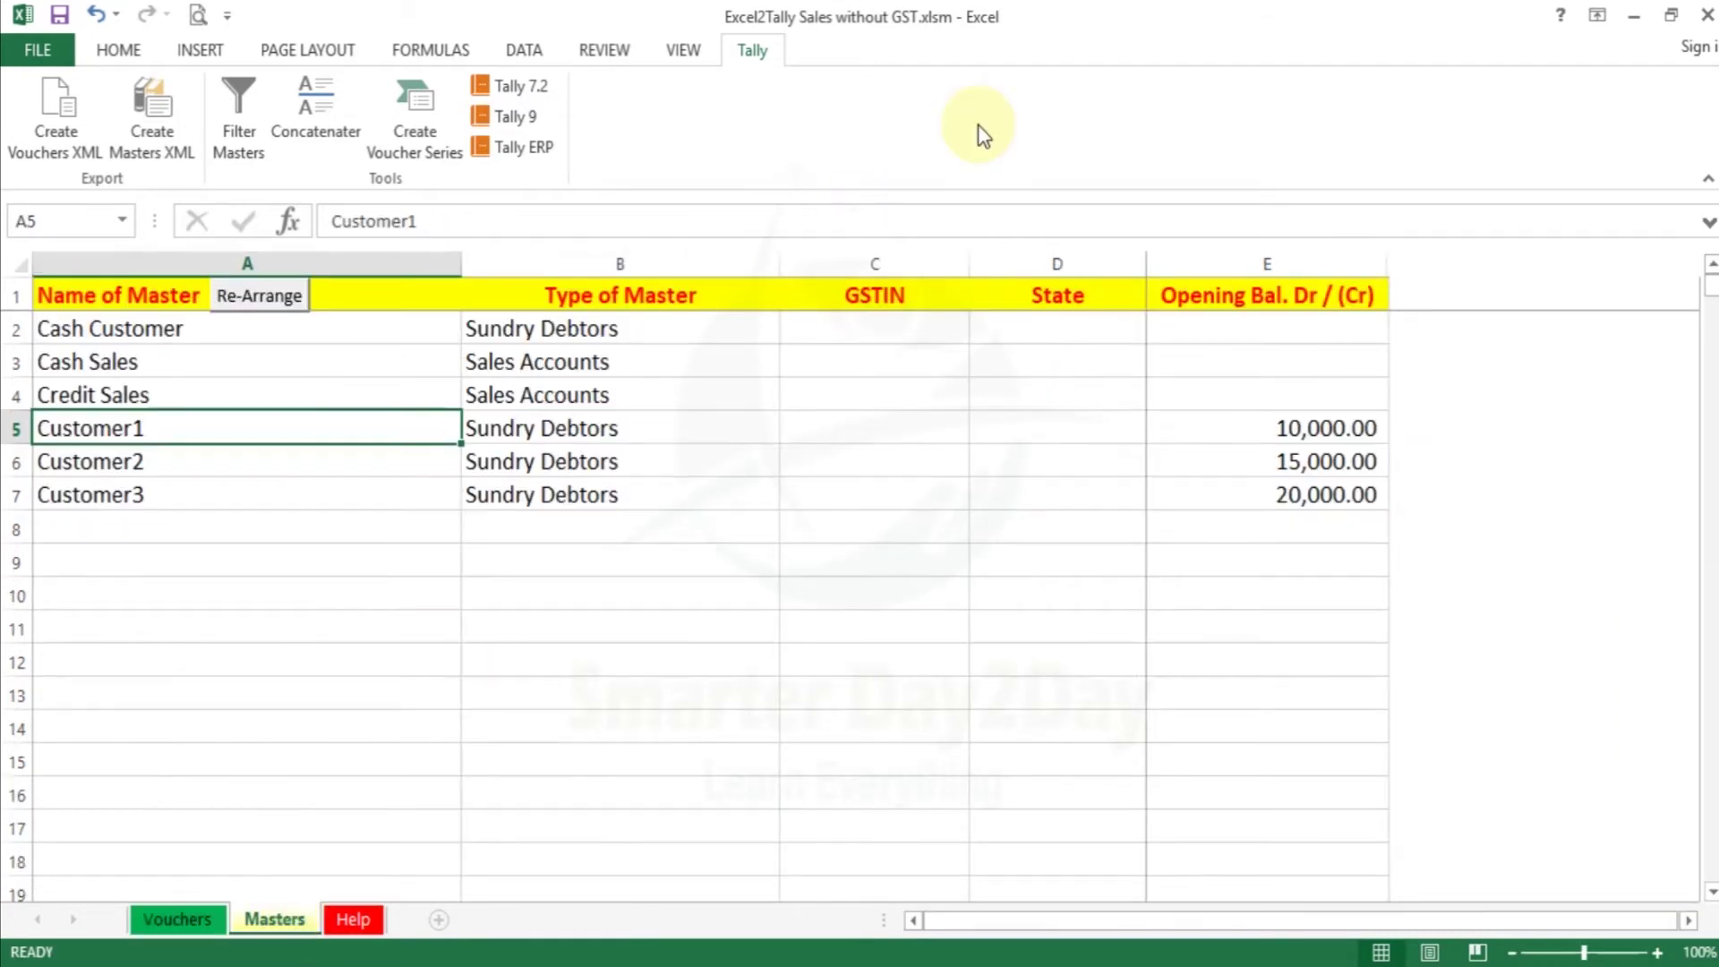
key("Up")
key("Up")
key("shift+Down")
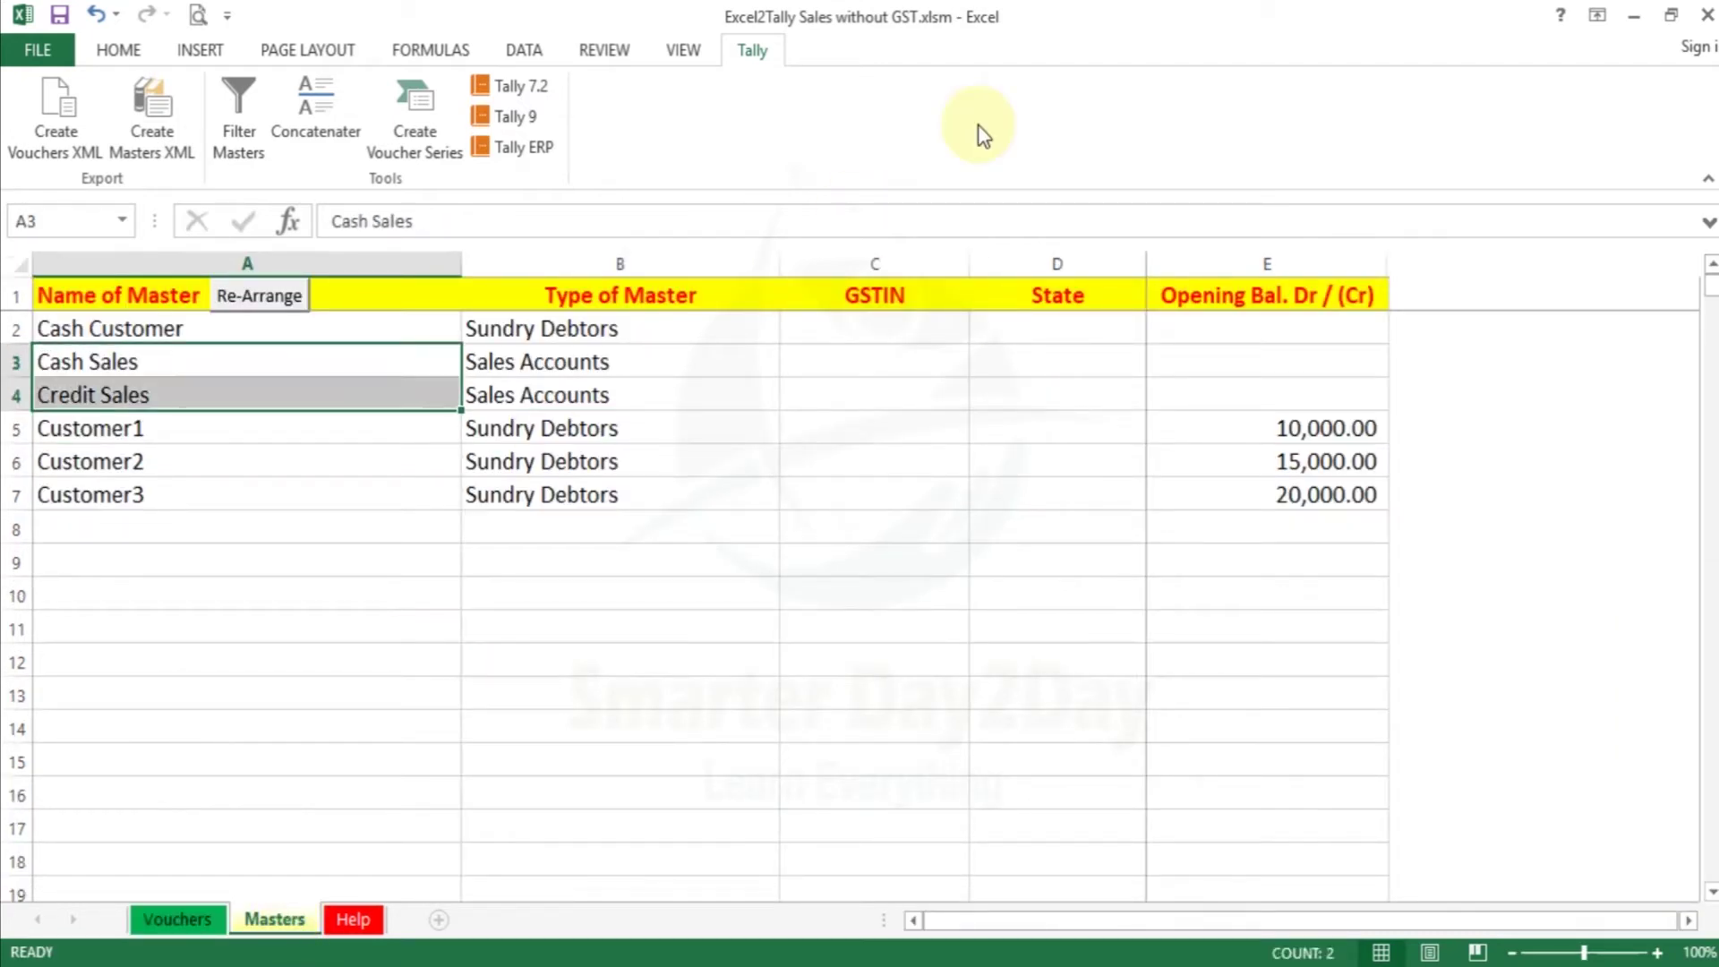
key("ctrl+c")
left_click(197, 922)
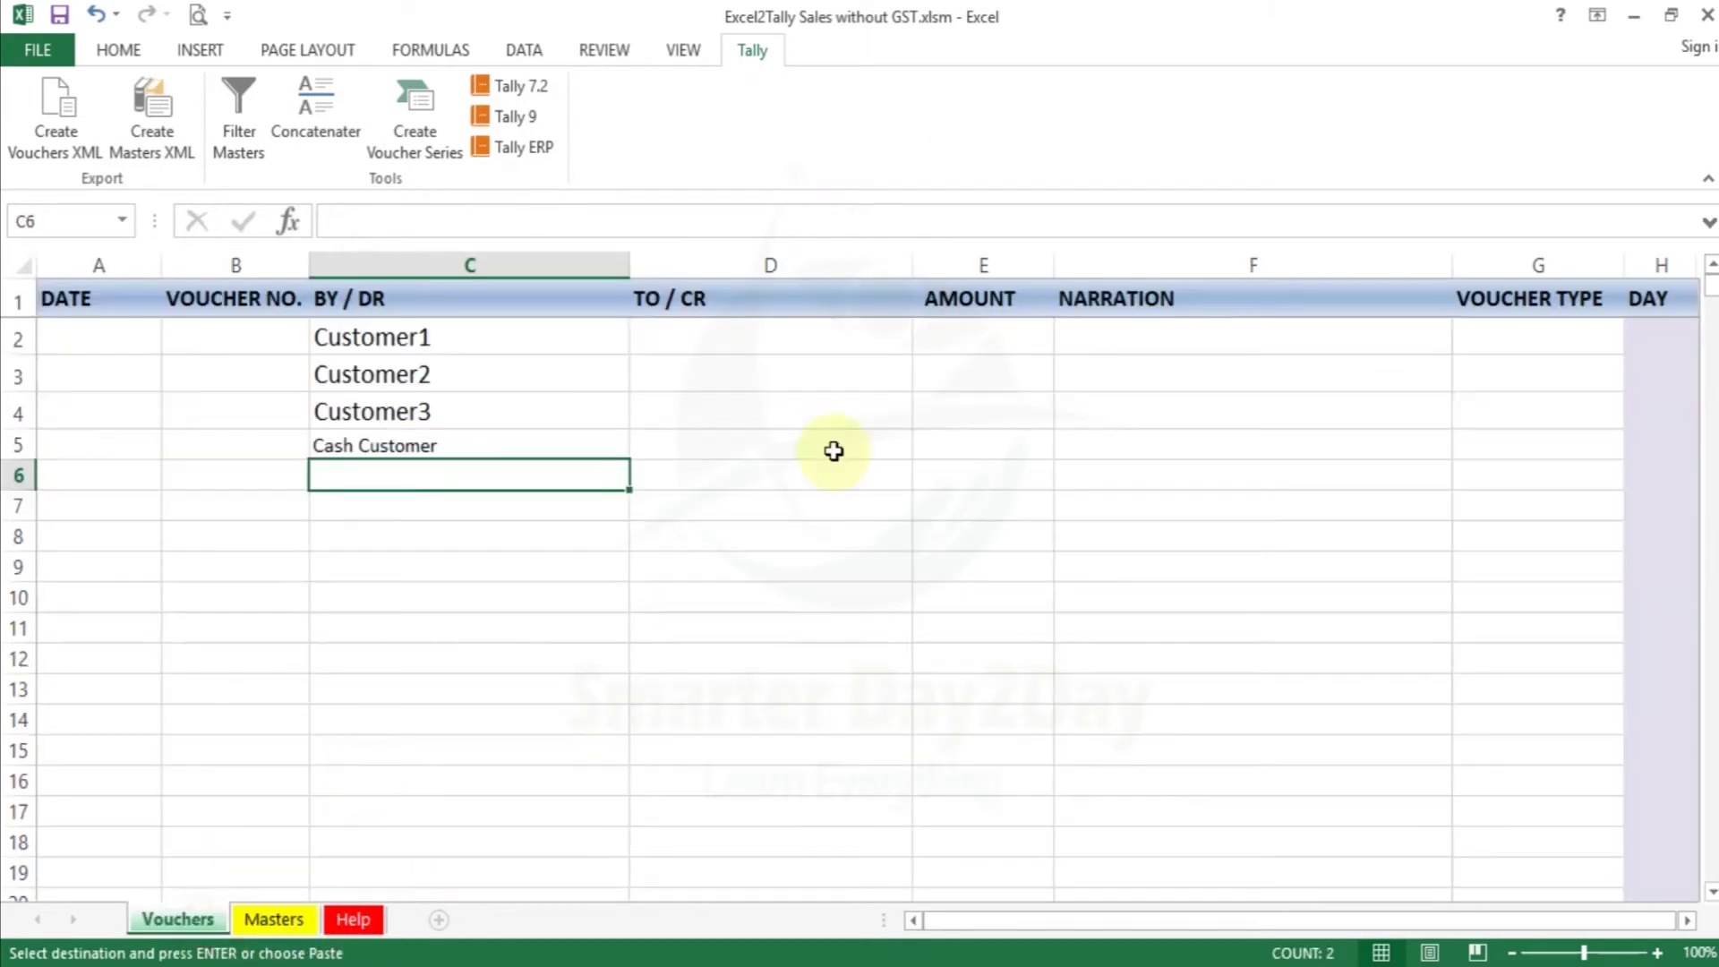
left_click(732, 436)
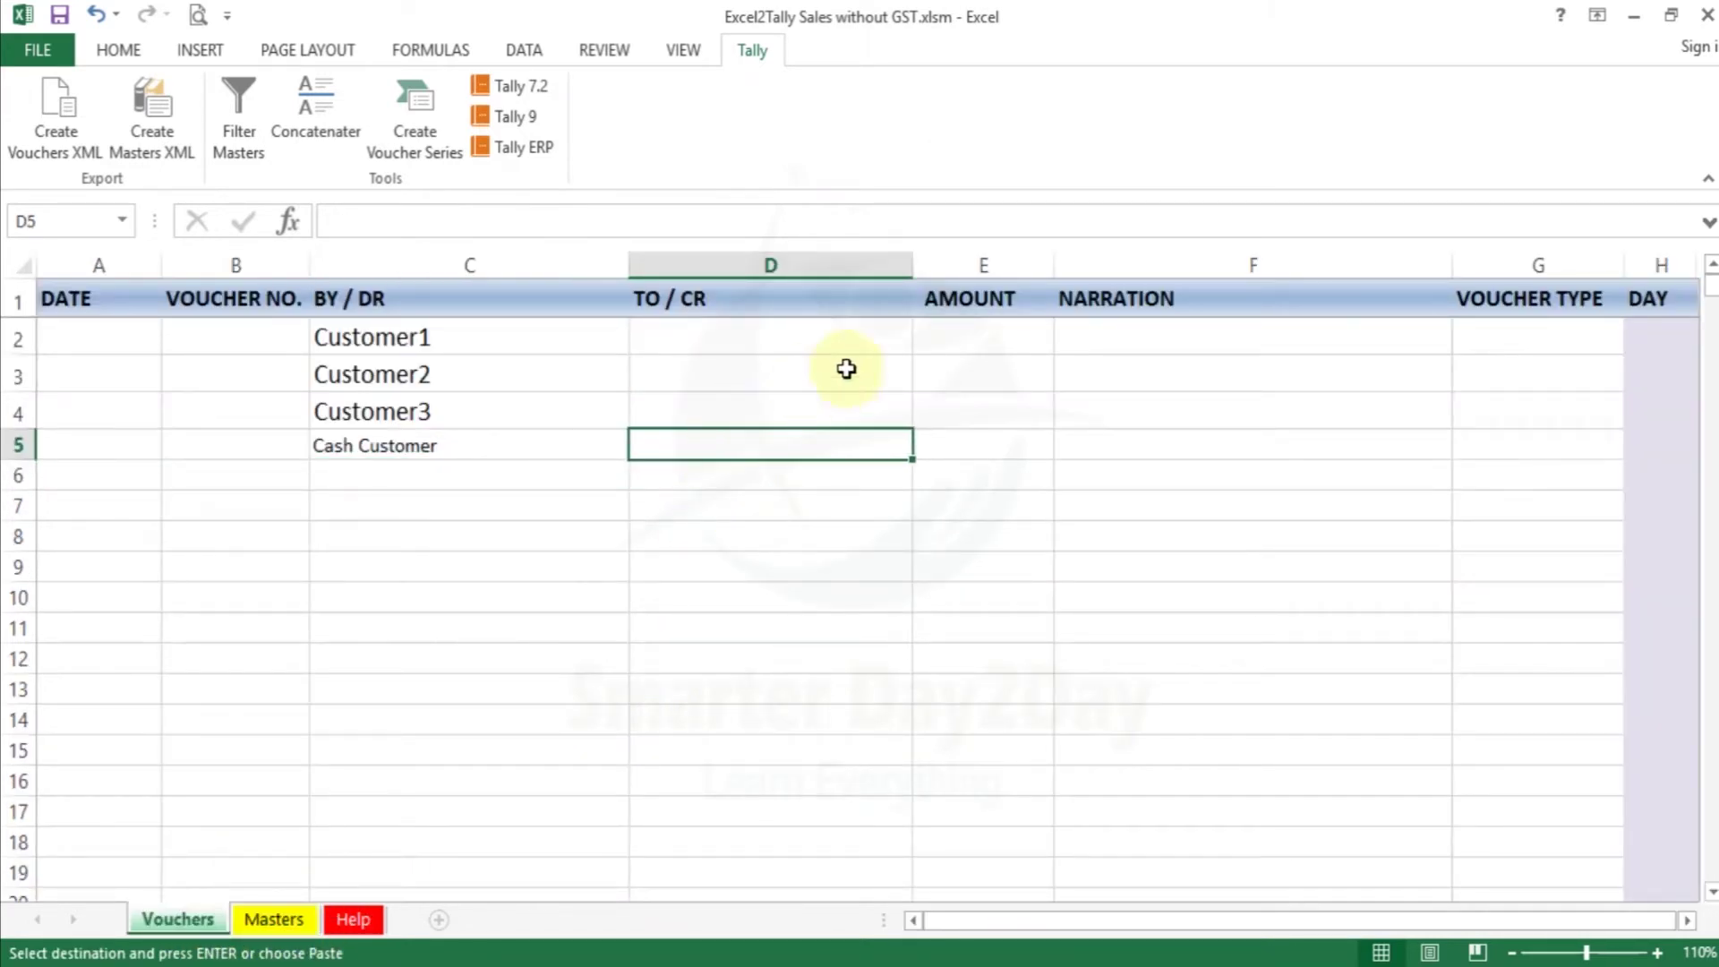
Step: Enter Cash Sales in D5 and Credit Sales in D2:D4
type("Cash")
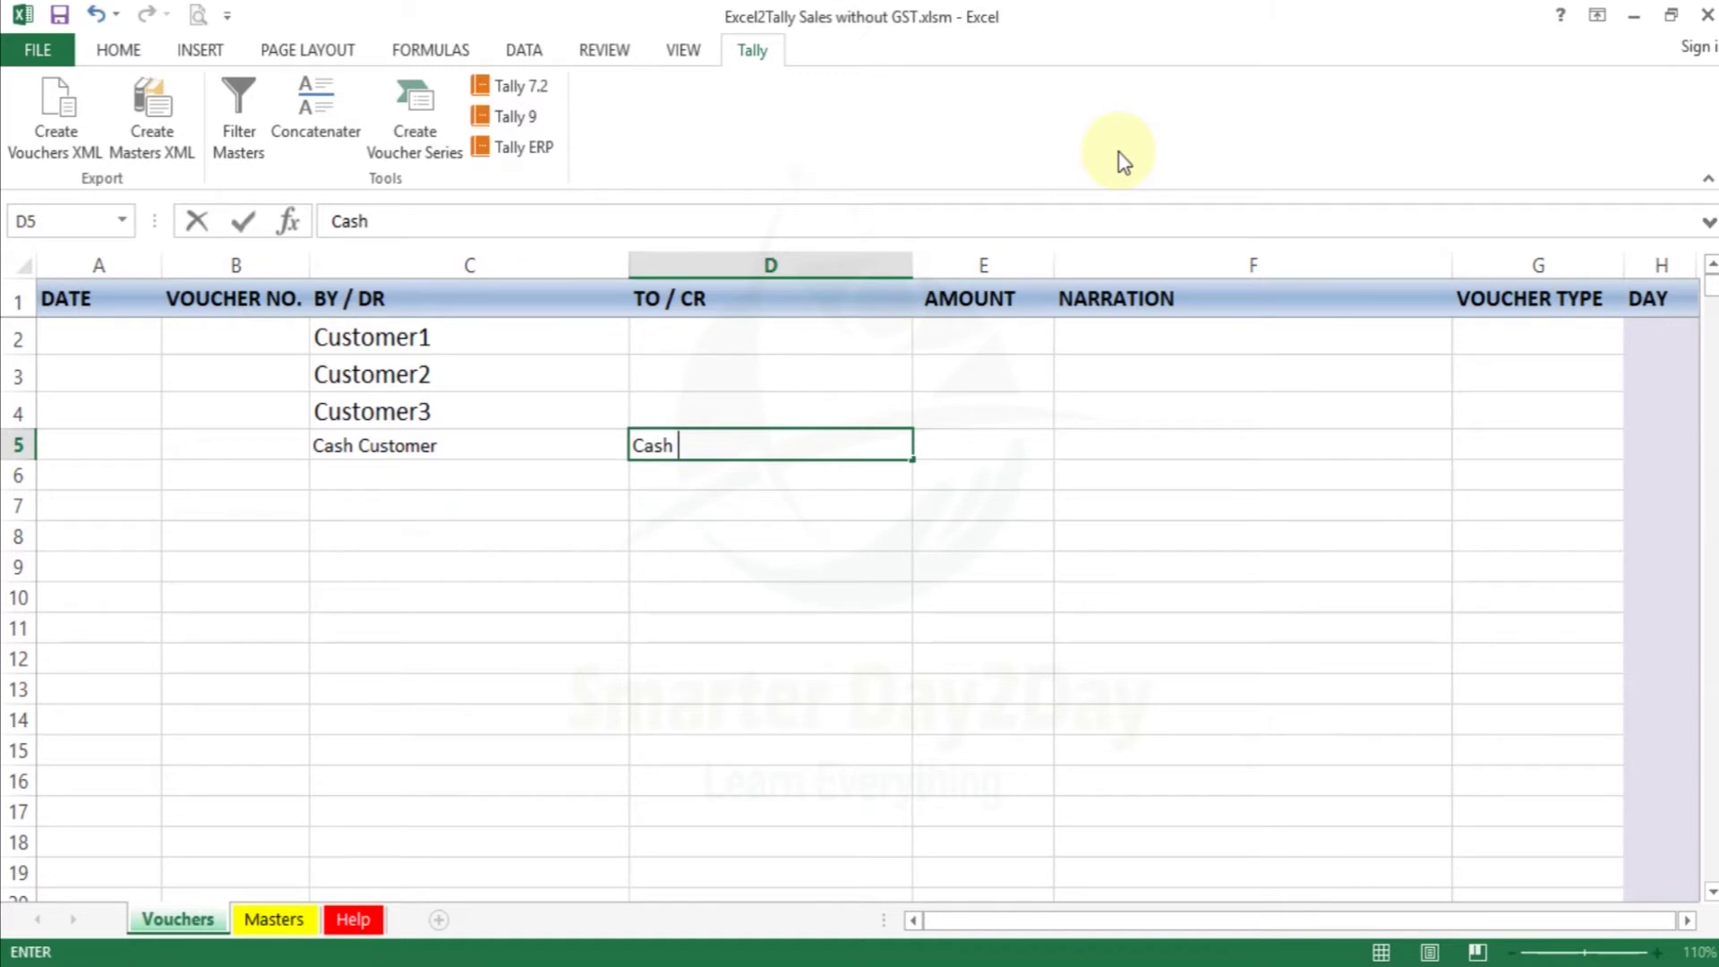
key("Return")
key("Up")
key("Up")
key("Up")
key("Up")
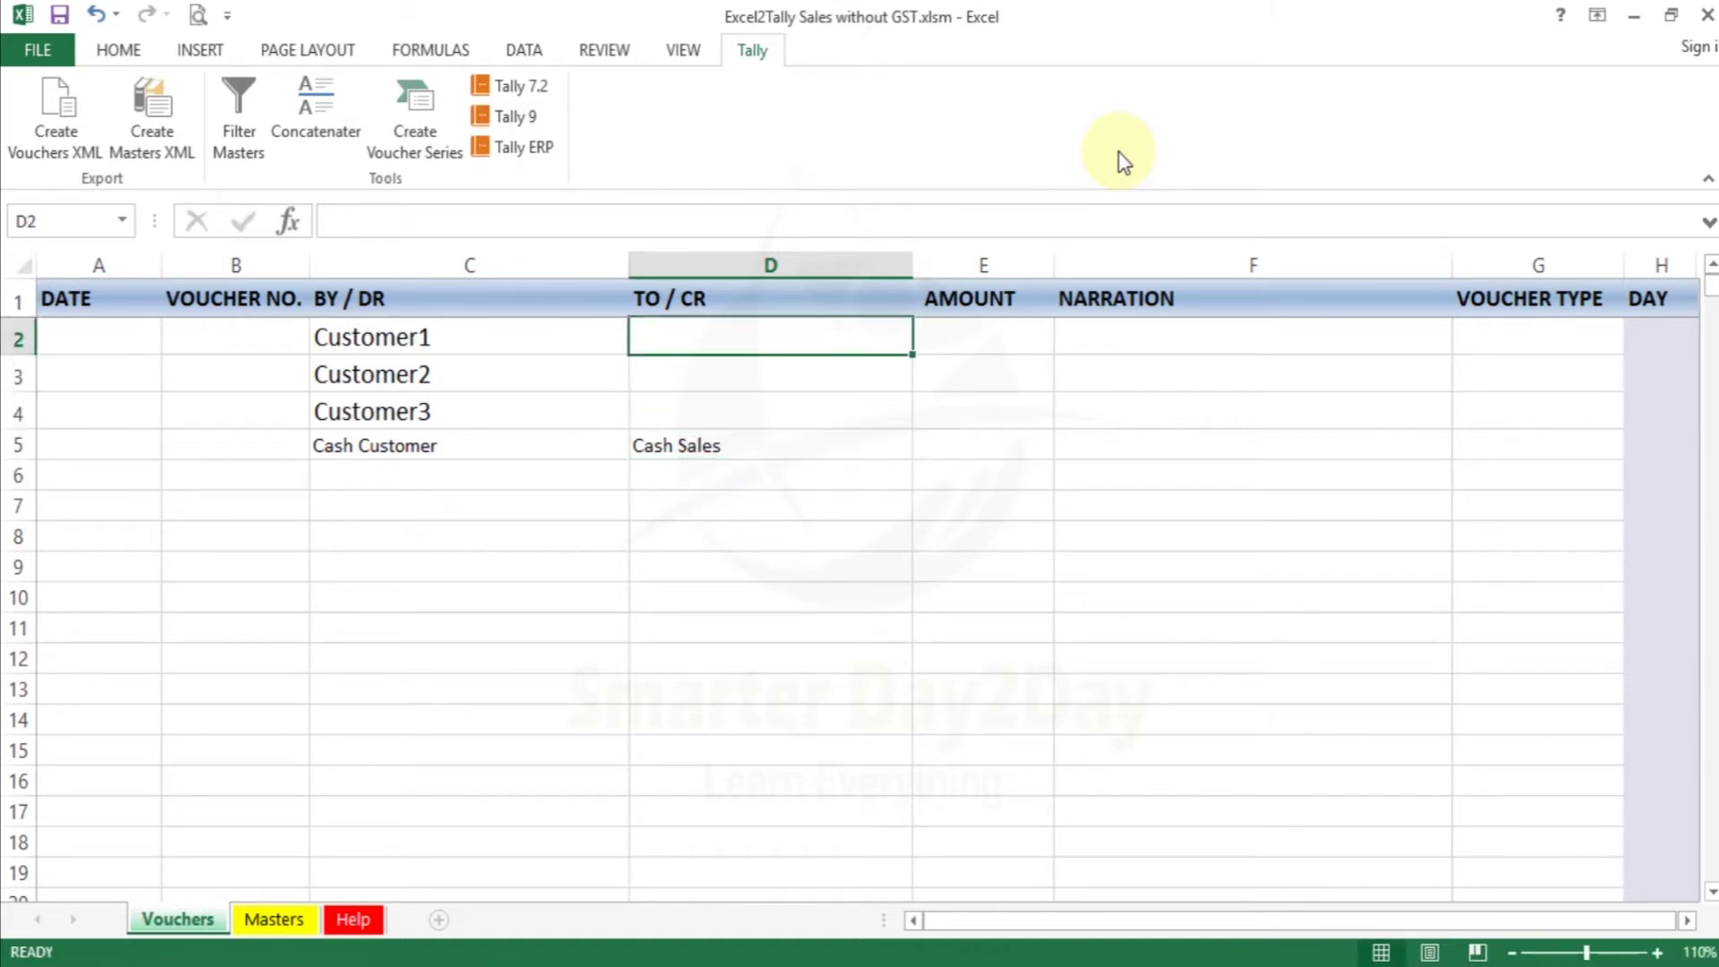
type("Credit")
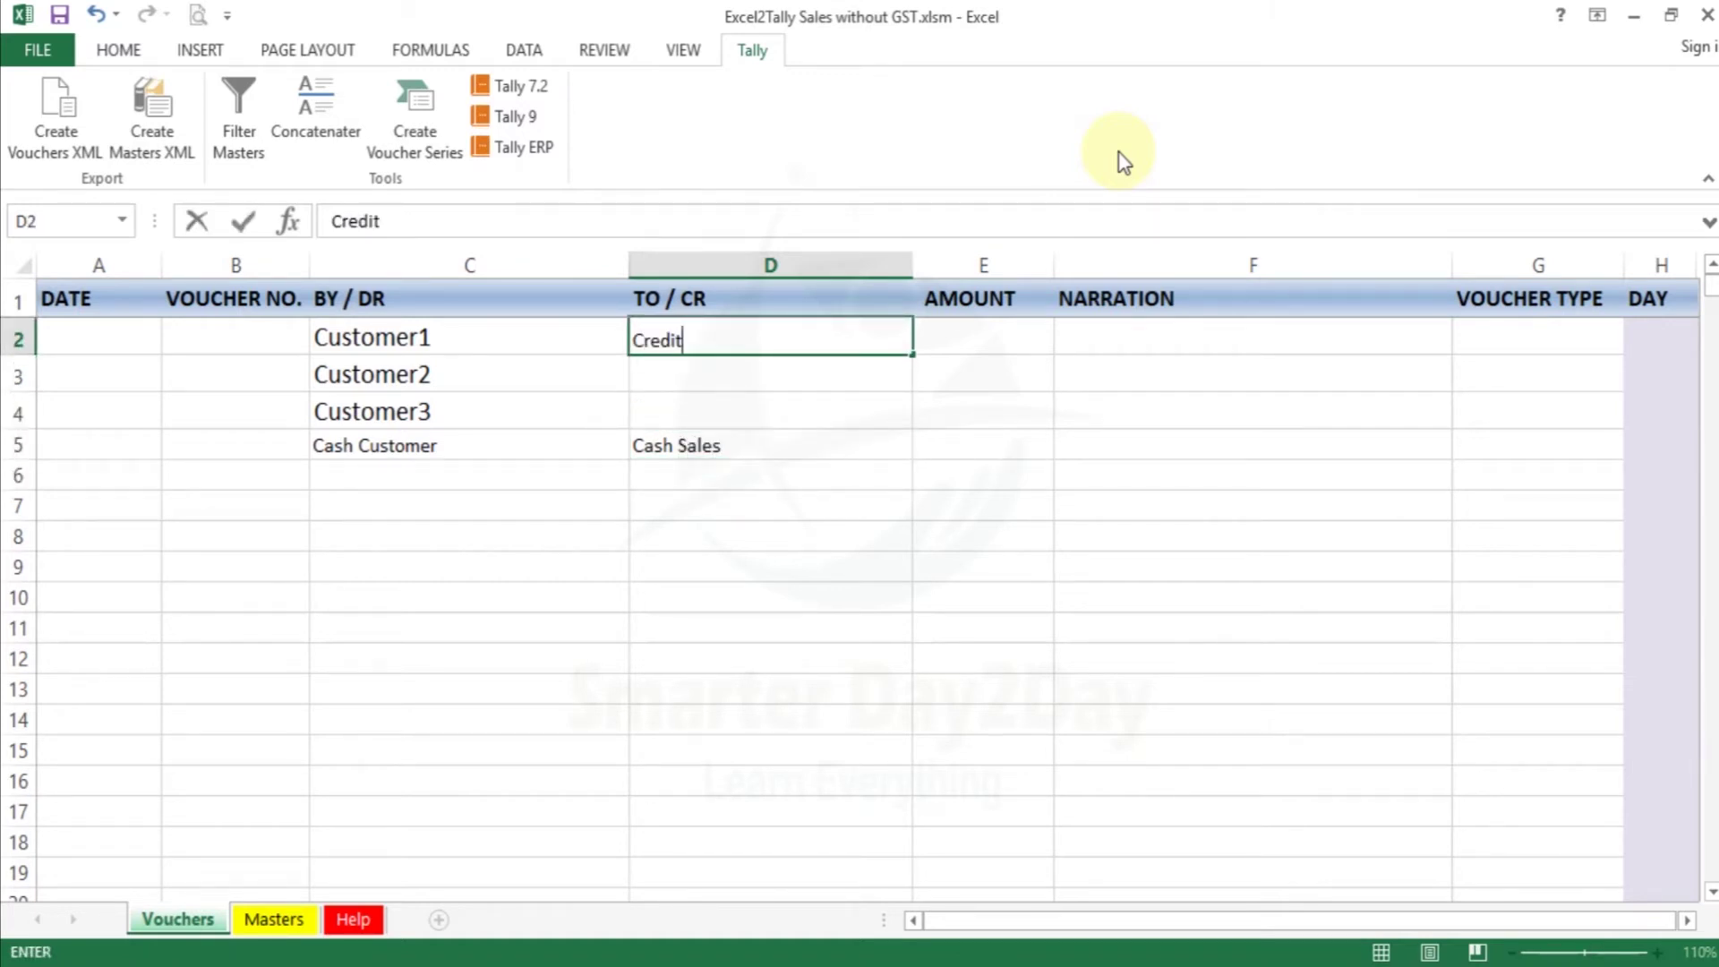
key("Return")
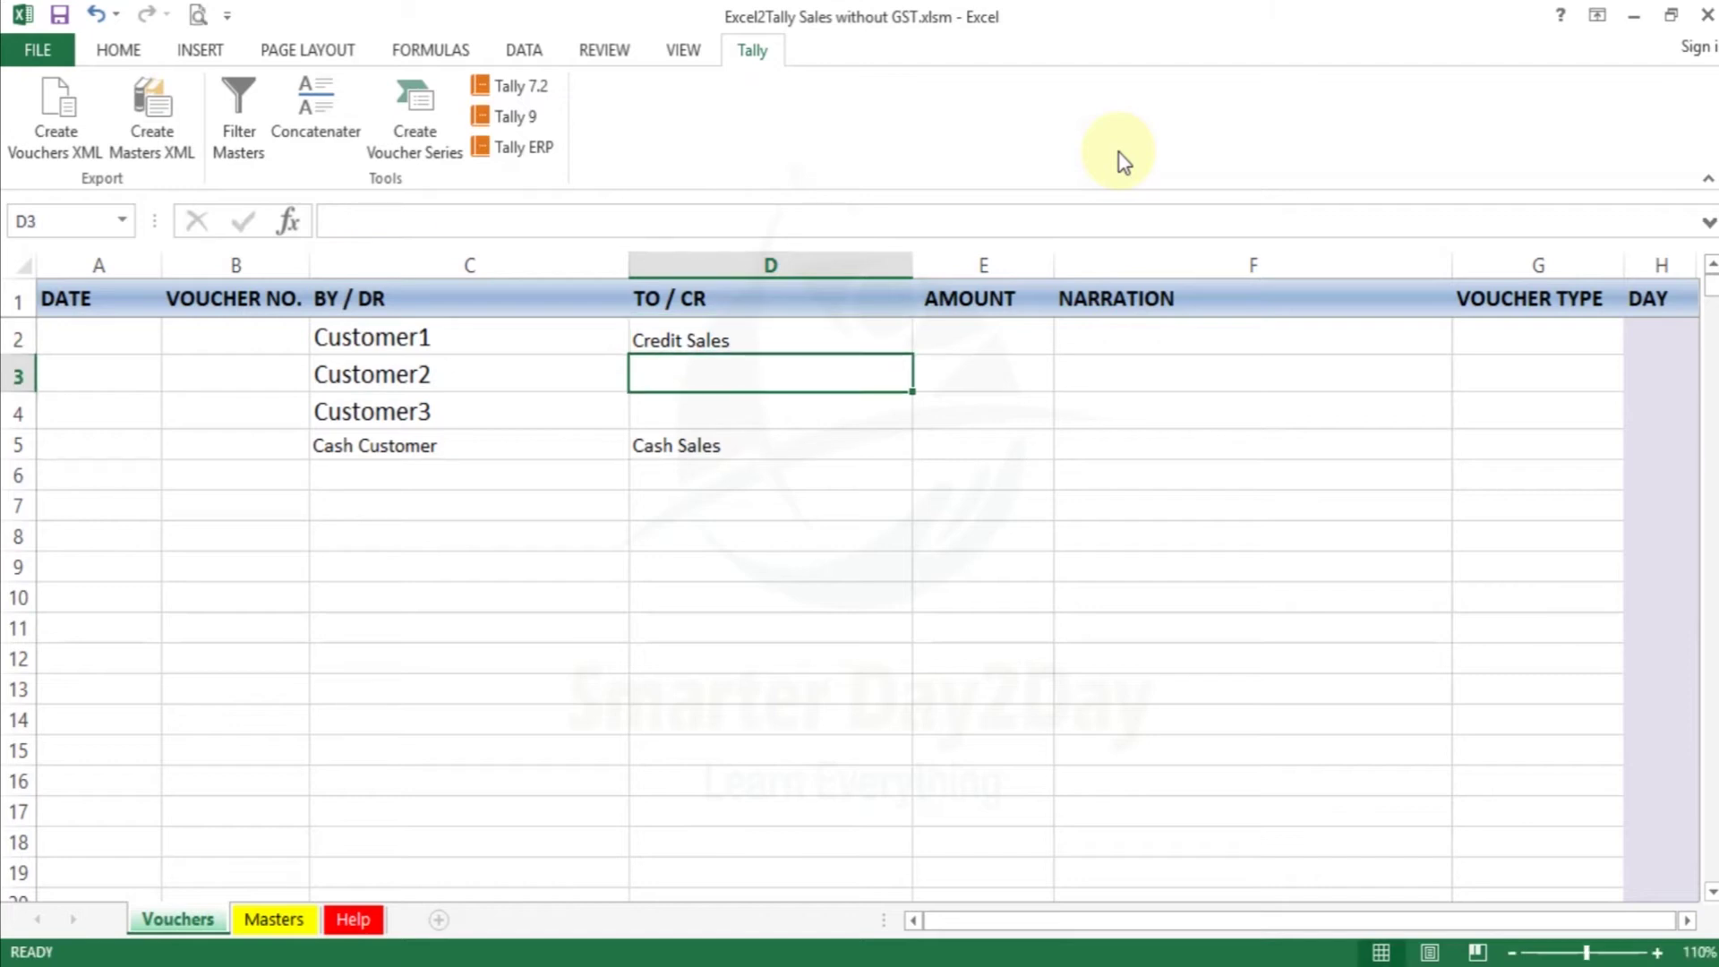
key("Up")
key("ctrl+c")
key("shift+Down")
key("shift+Down")
key("ctrl+v")
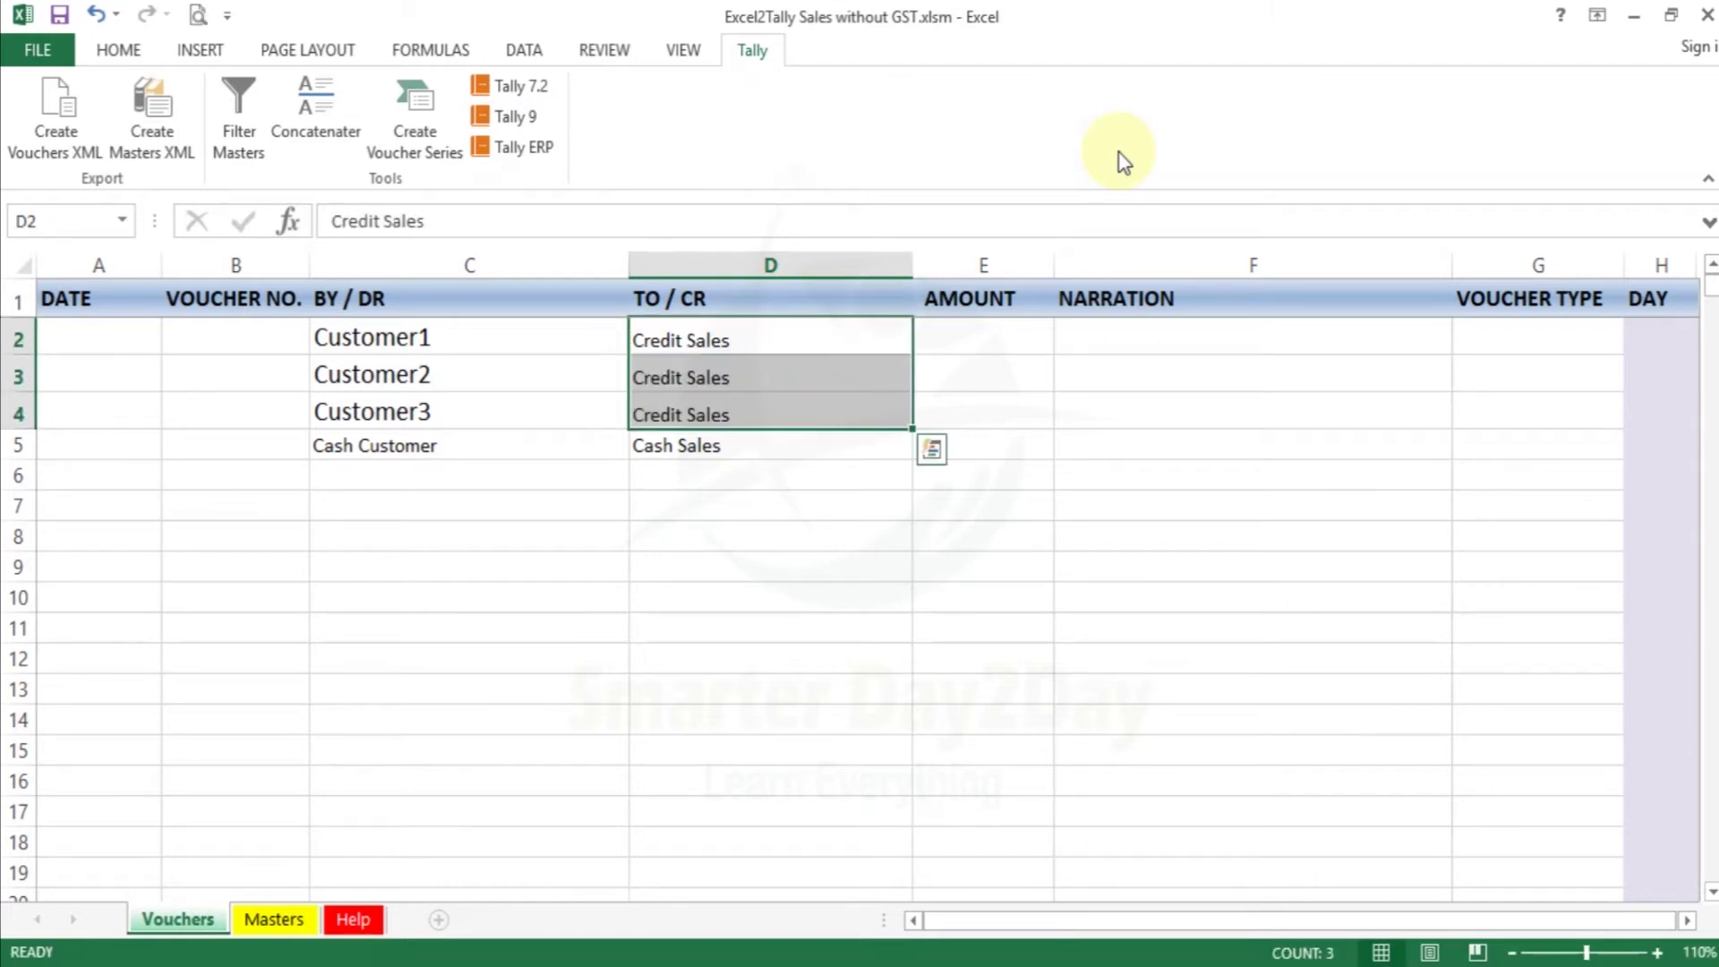
key("Down")
Step: Date all four voucher rows A2:A5 as 01/04/2019
key("Left")
key("Left")
key("Left")
key("Up")
type("01/")
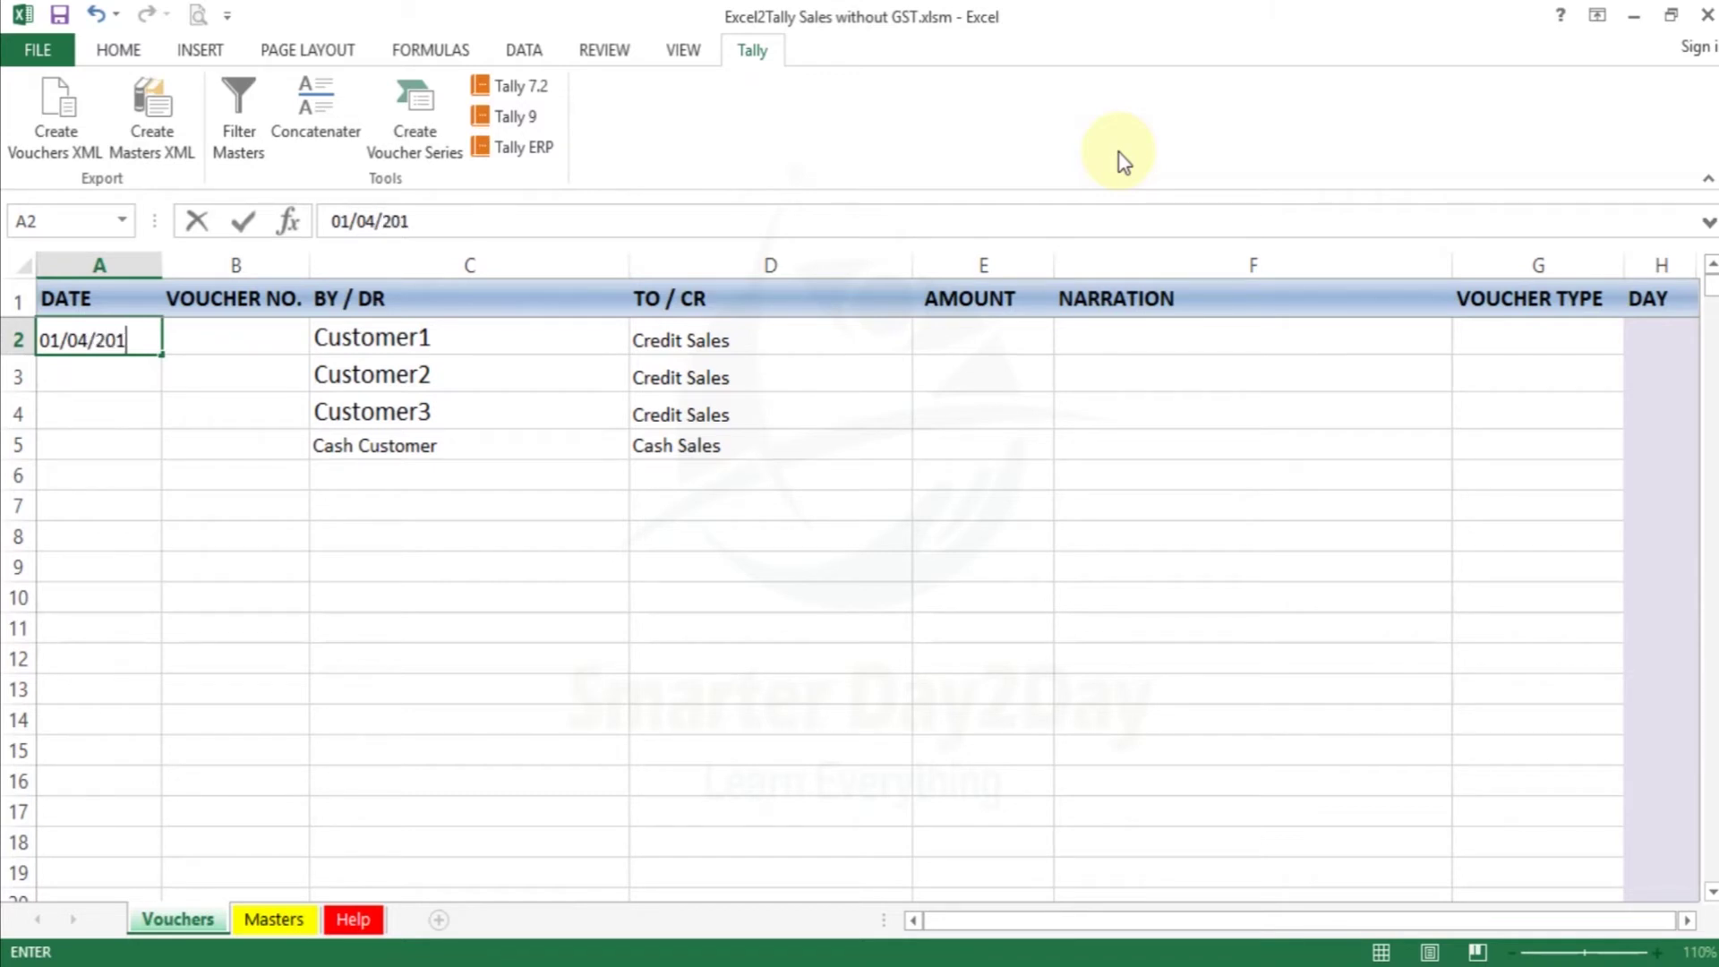
key("Return")
key("Up")
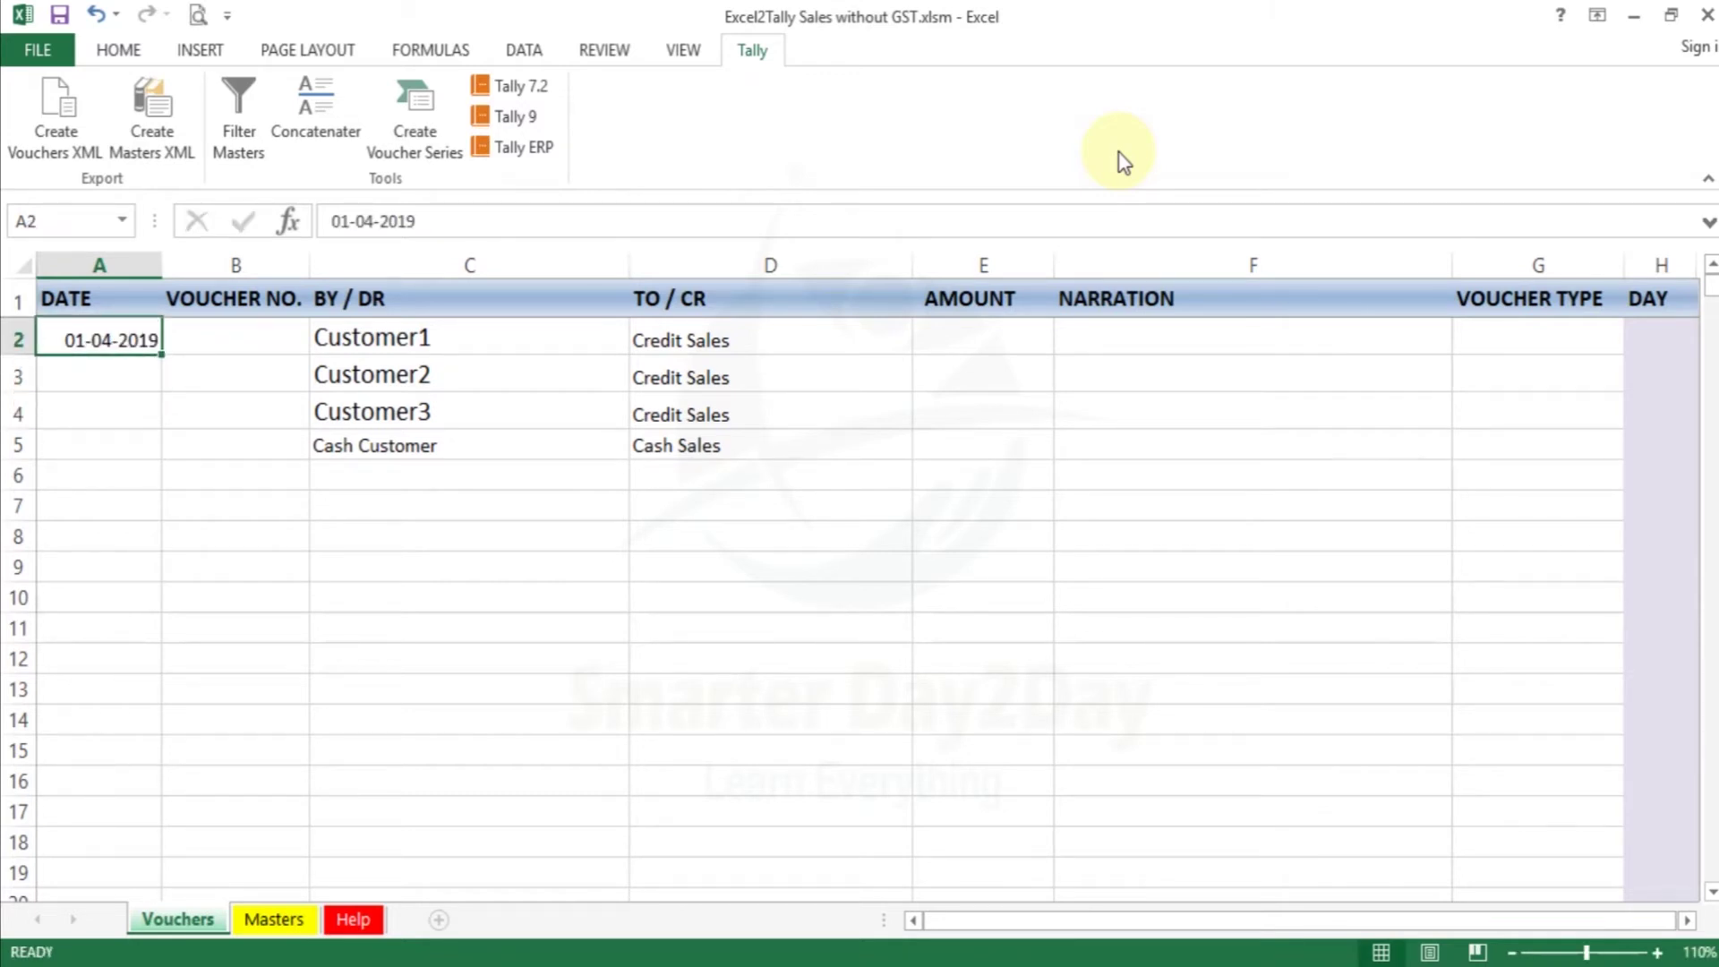
key("ctrl+c")
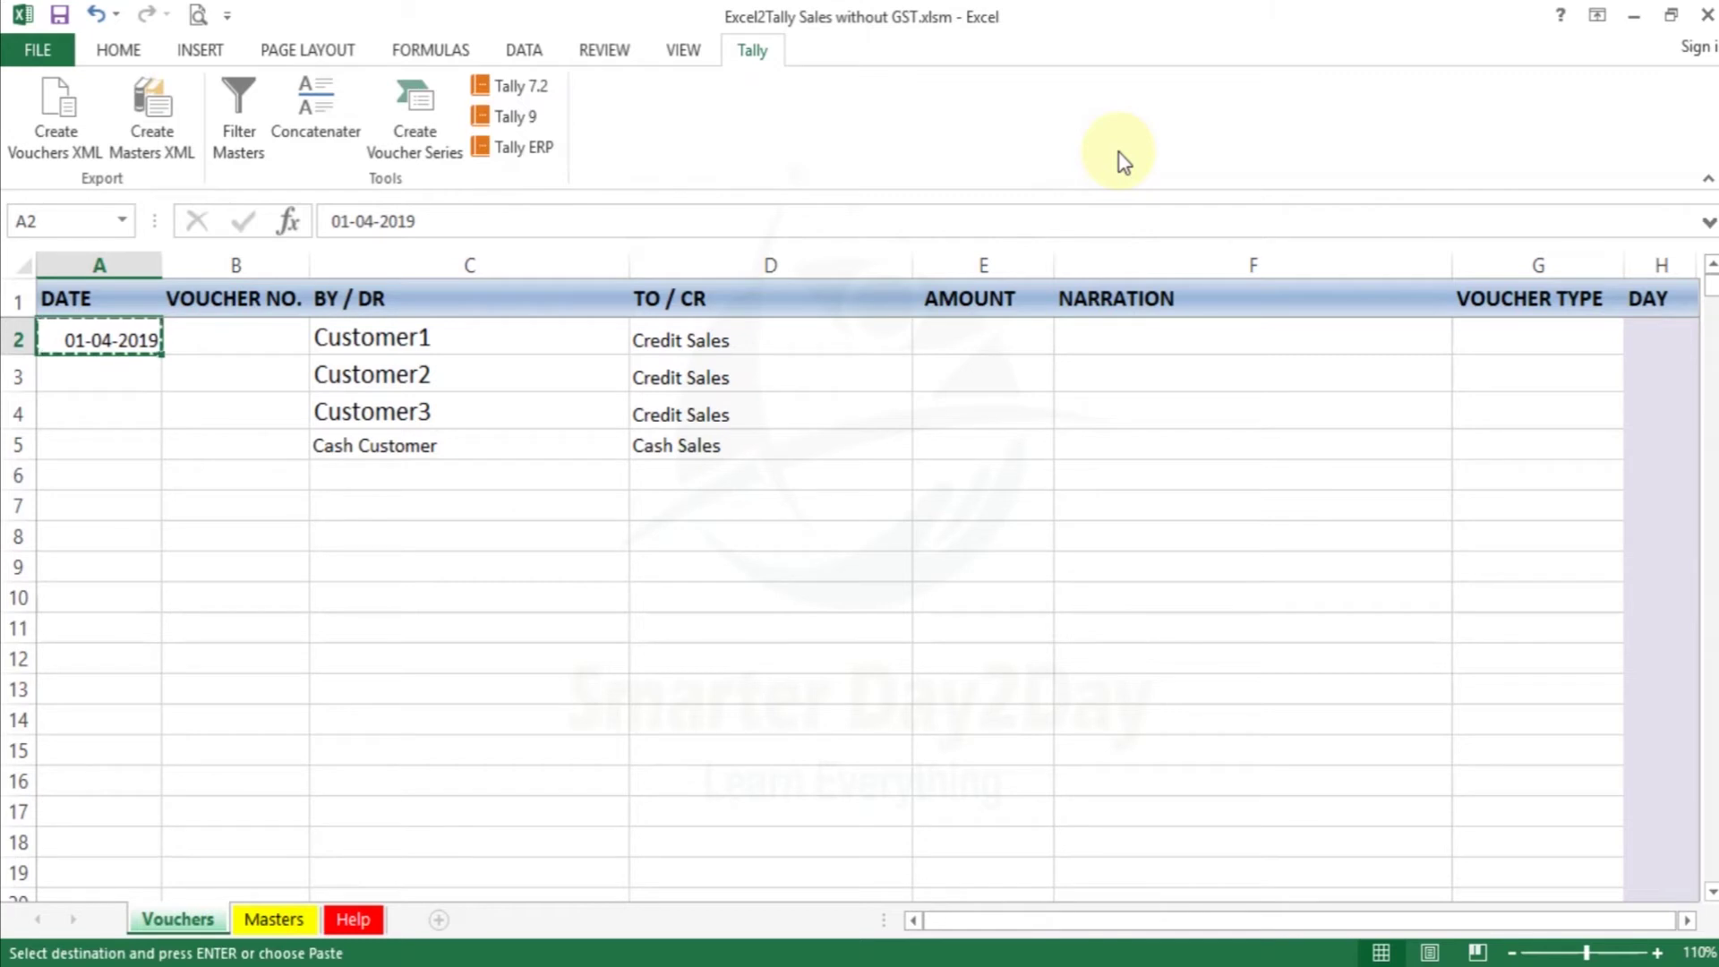
key("shift+Down")
key("shift+Down")
key("shift+Down")
key("Return")
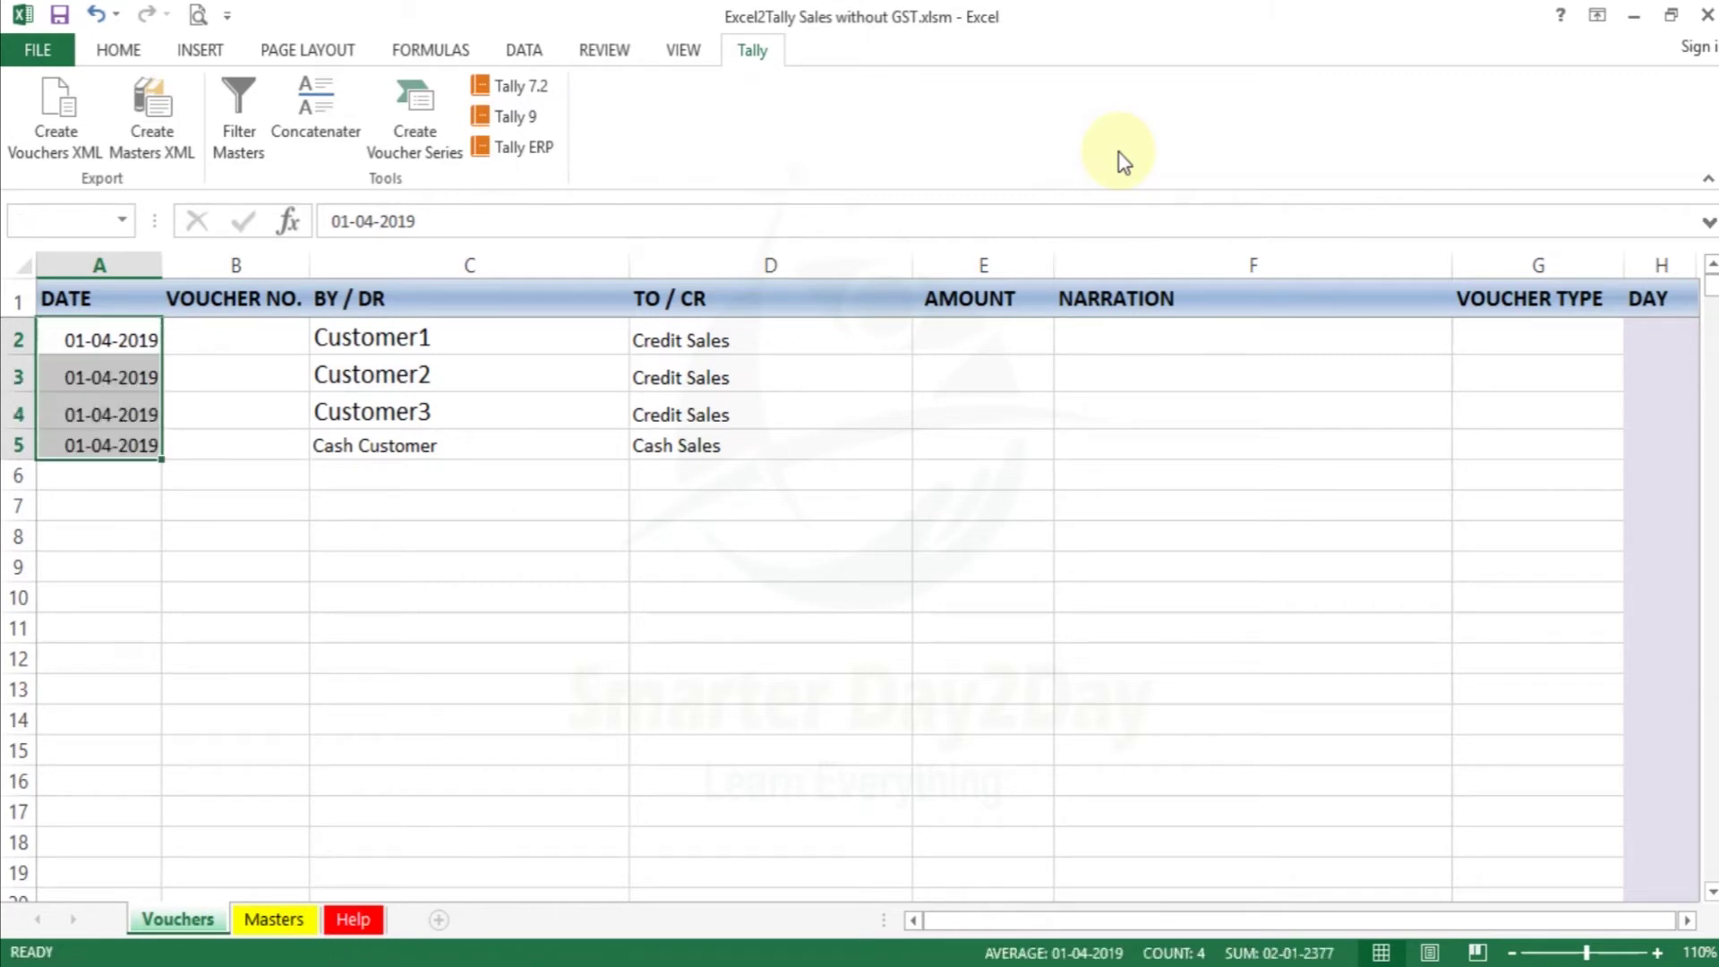
Step: Enter voucher number 001 in cell B2
key("Right")
key("Right")
key("Left")
type("001")
key("Return")
key("Up")
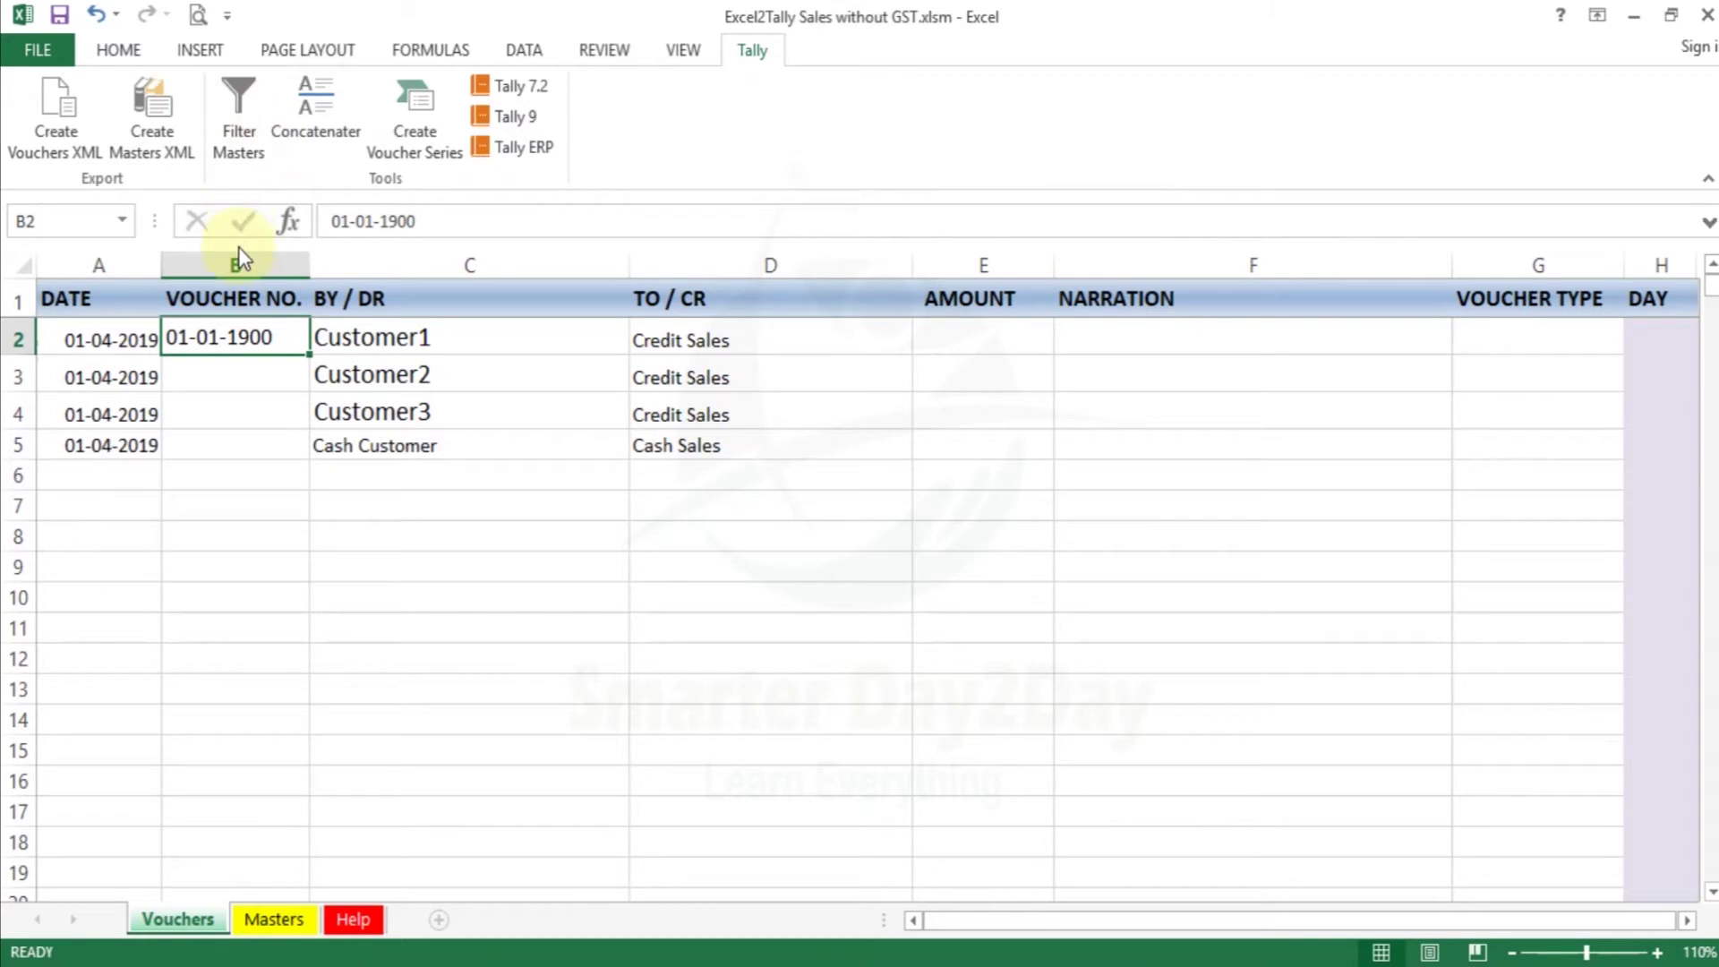
Step: Format the VOUCHER NO. column B as Text via Format Cells
left_click(240, 263)
right_click(250, 261)
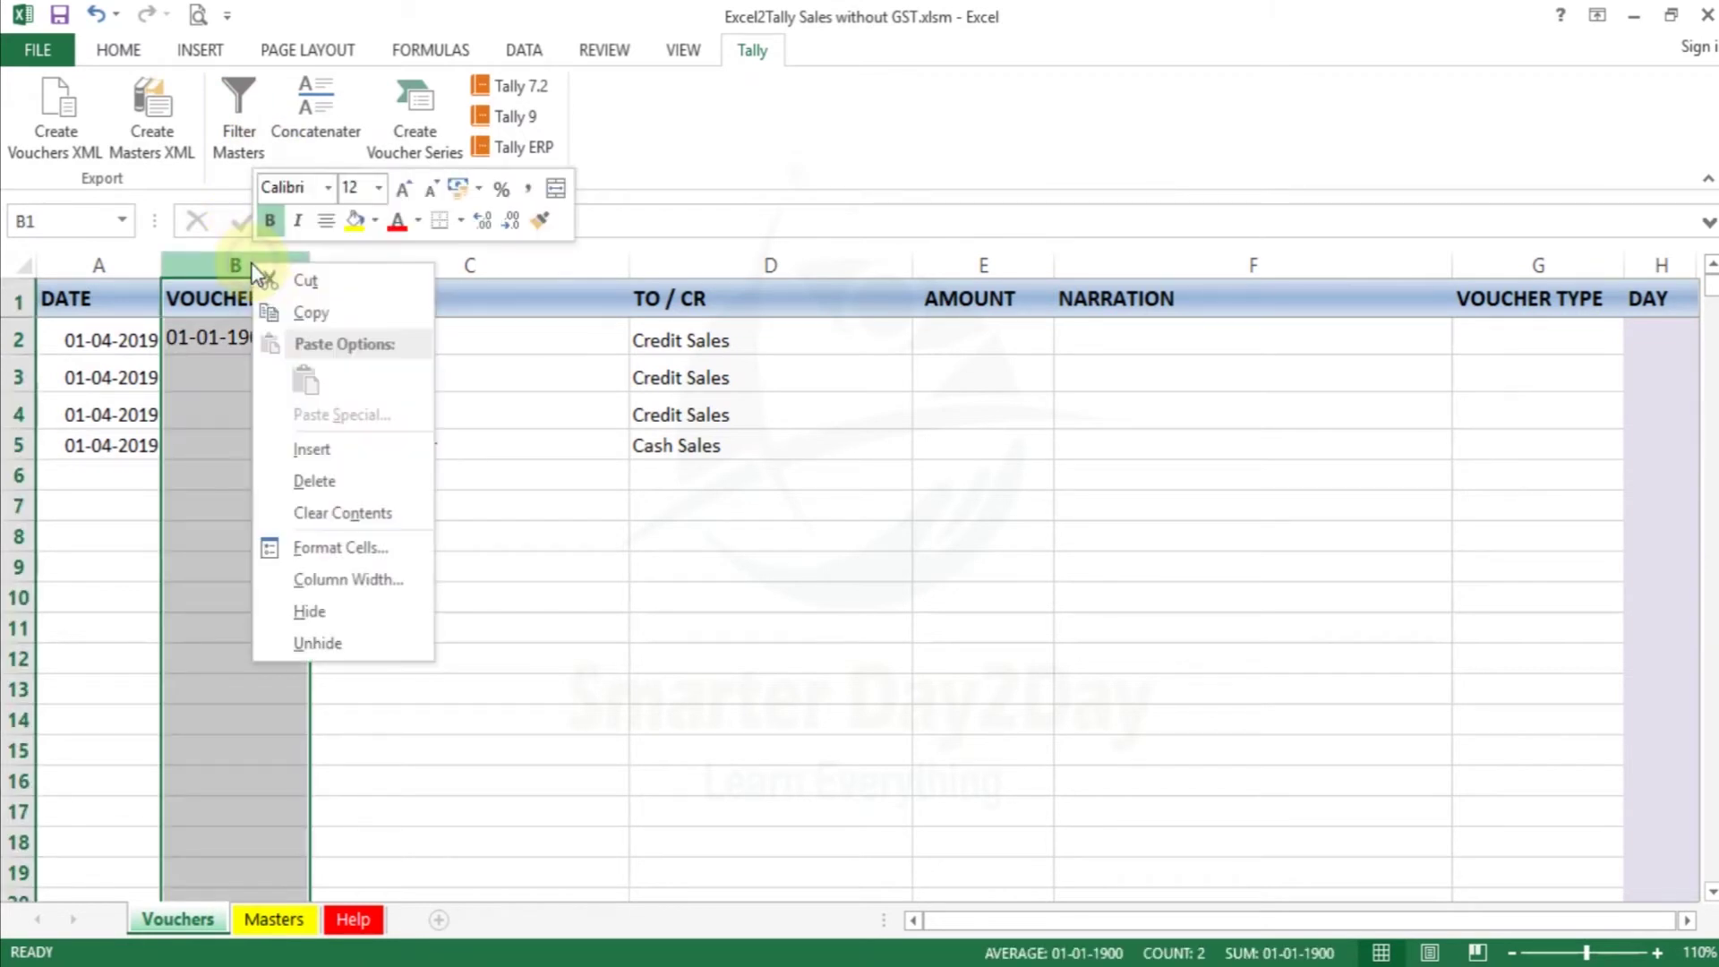
left_click(363, 548)
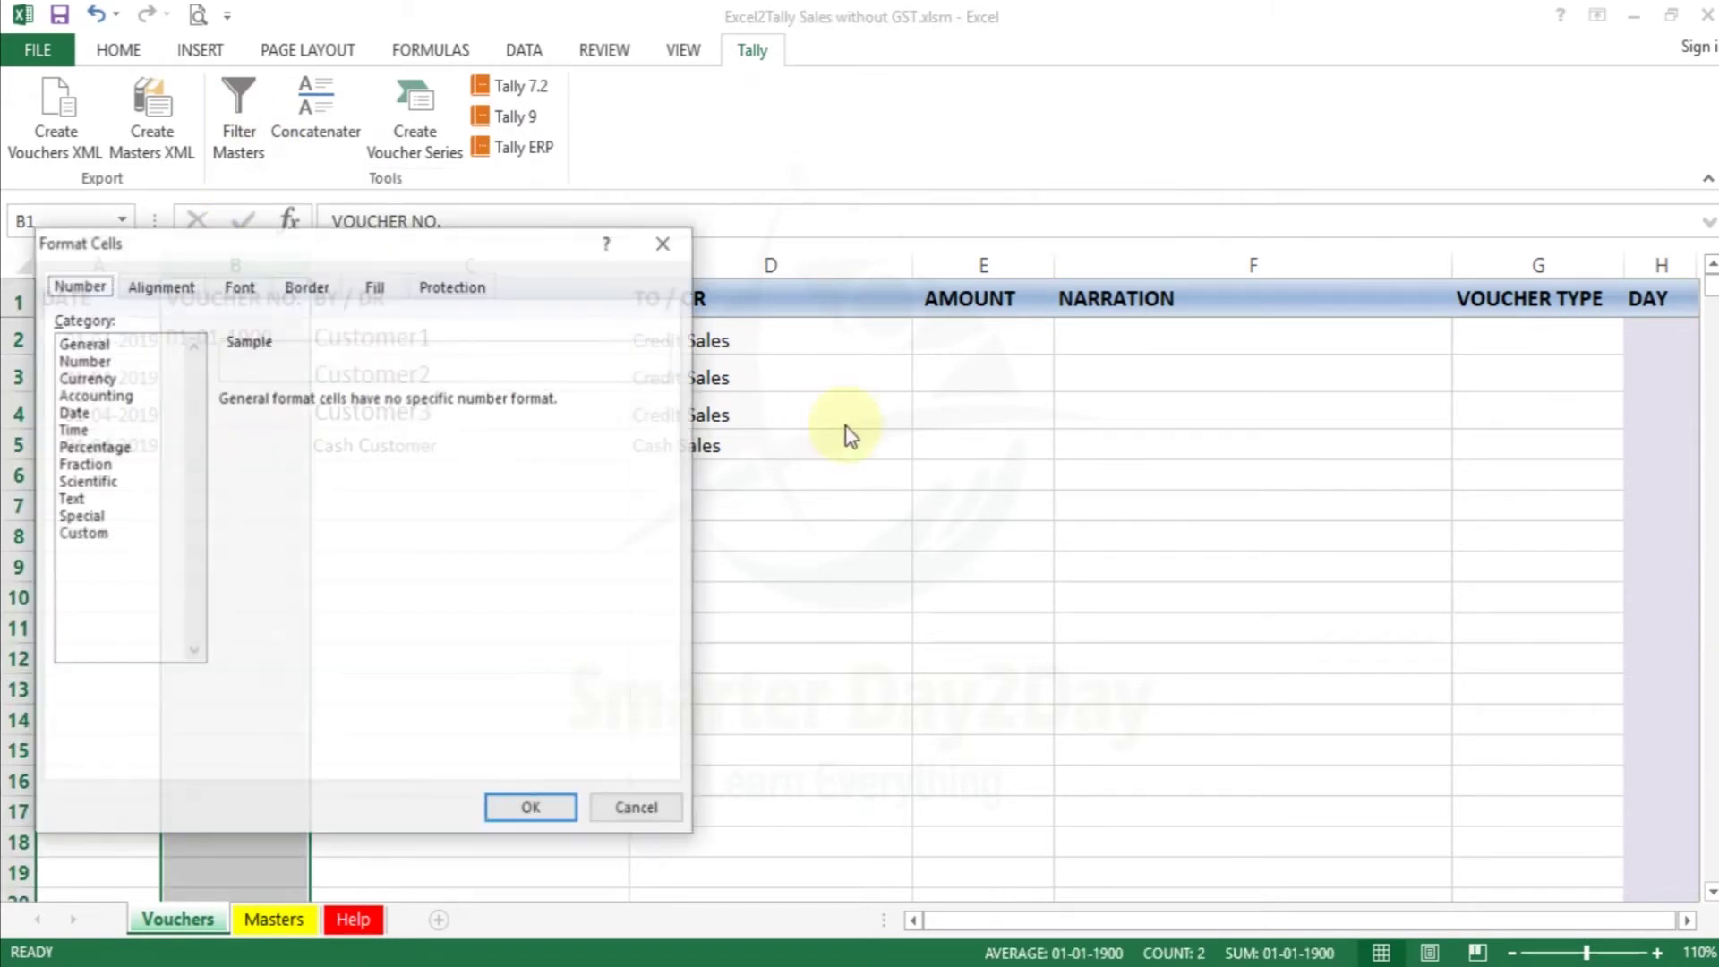
left_click(106, 498)
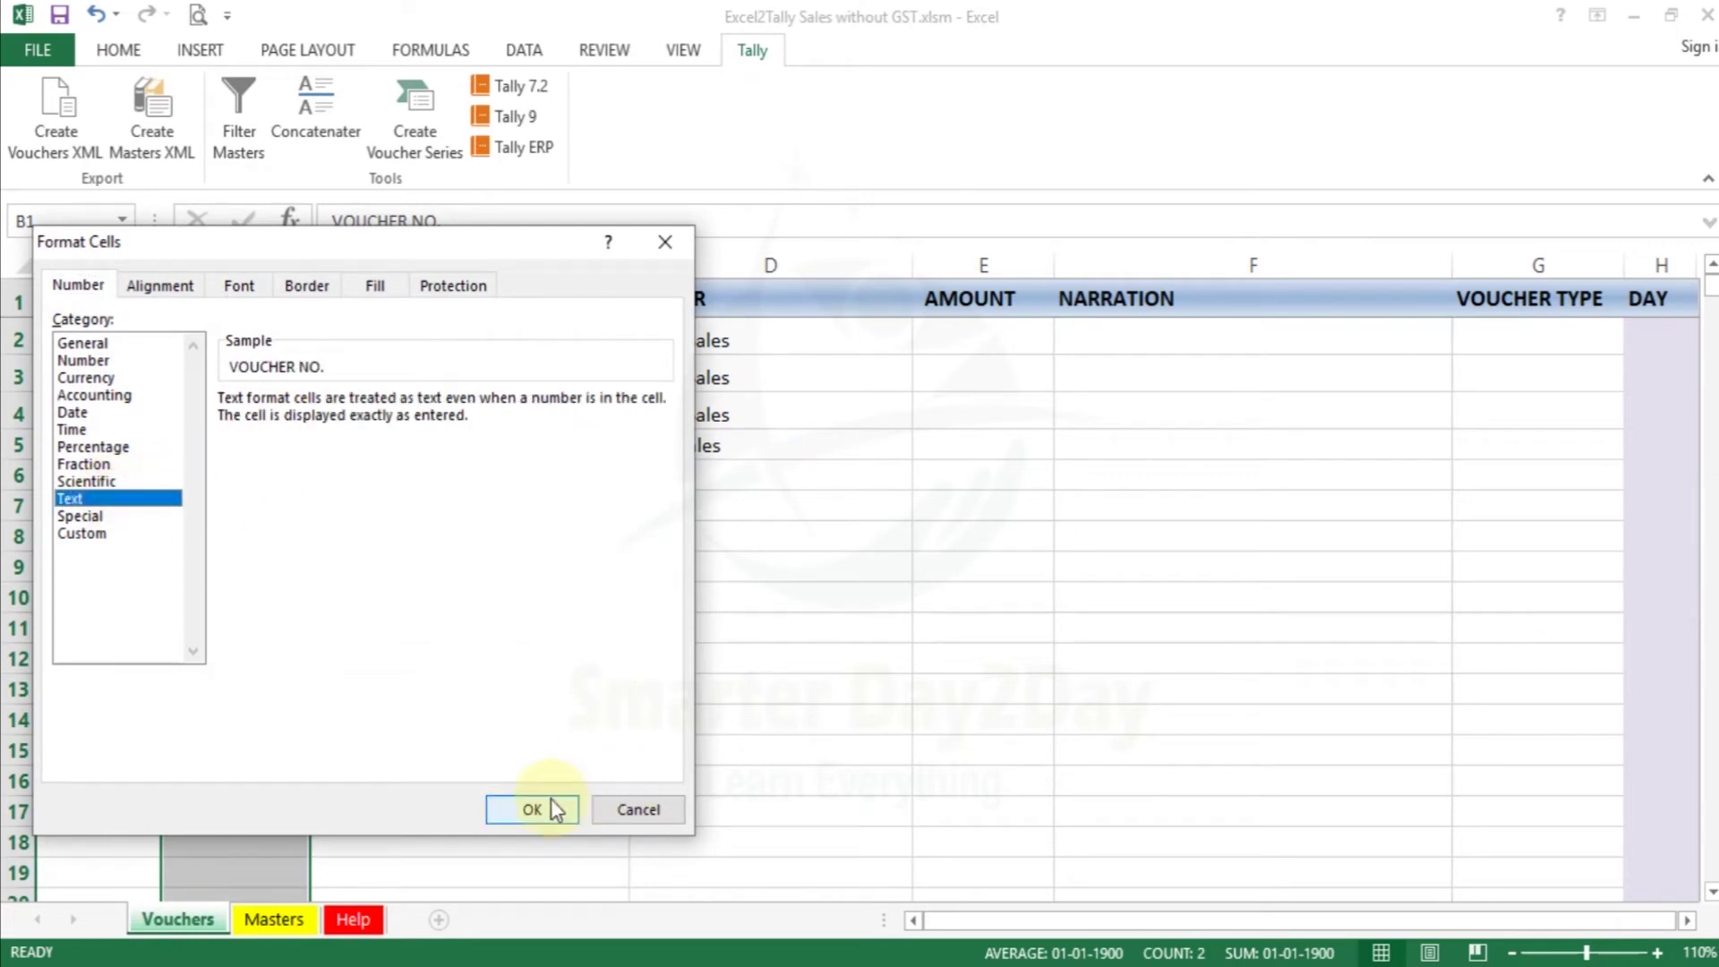
left_click(555, 811)
Step: Enter voucher numbers 001, 002, 003 and 004 in B2:B5
key("Down")
type("001")
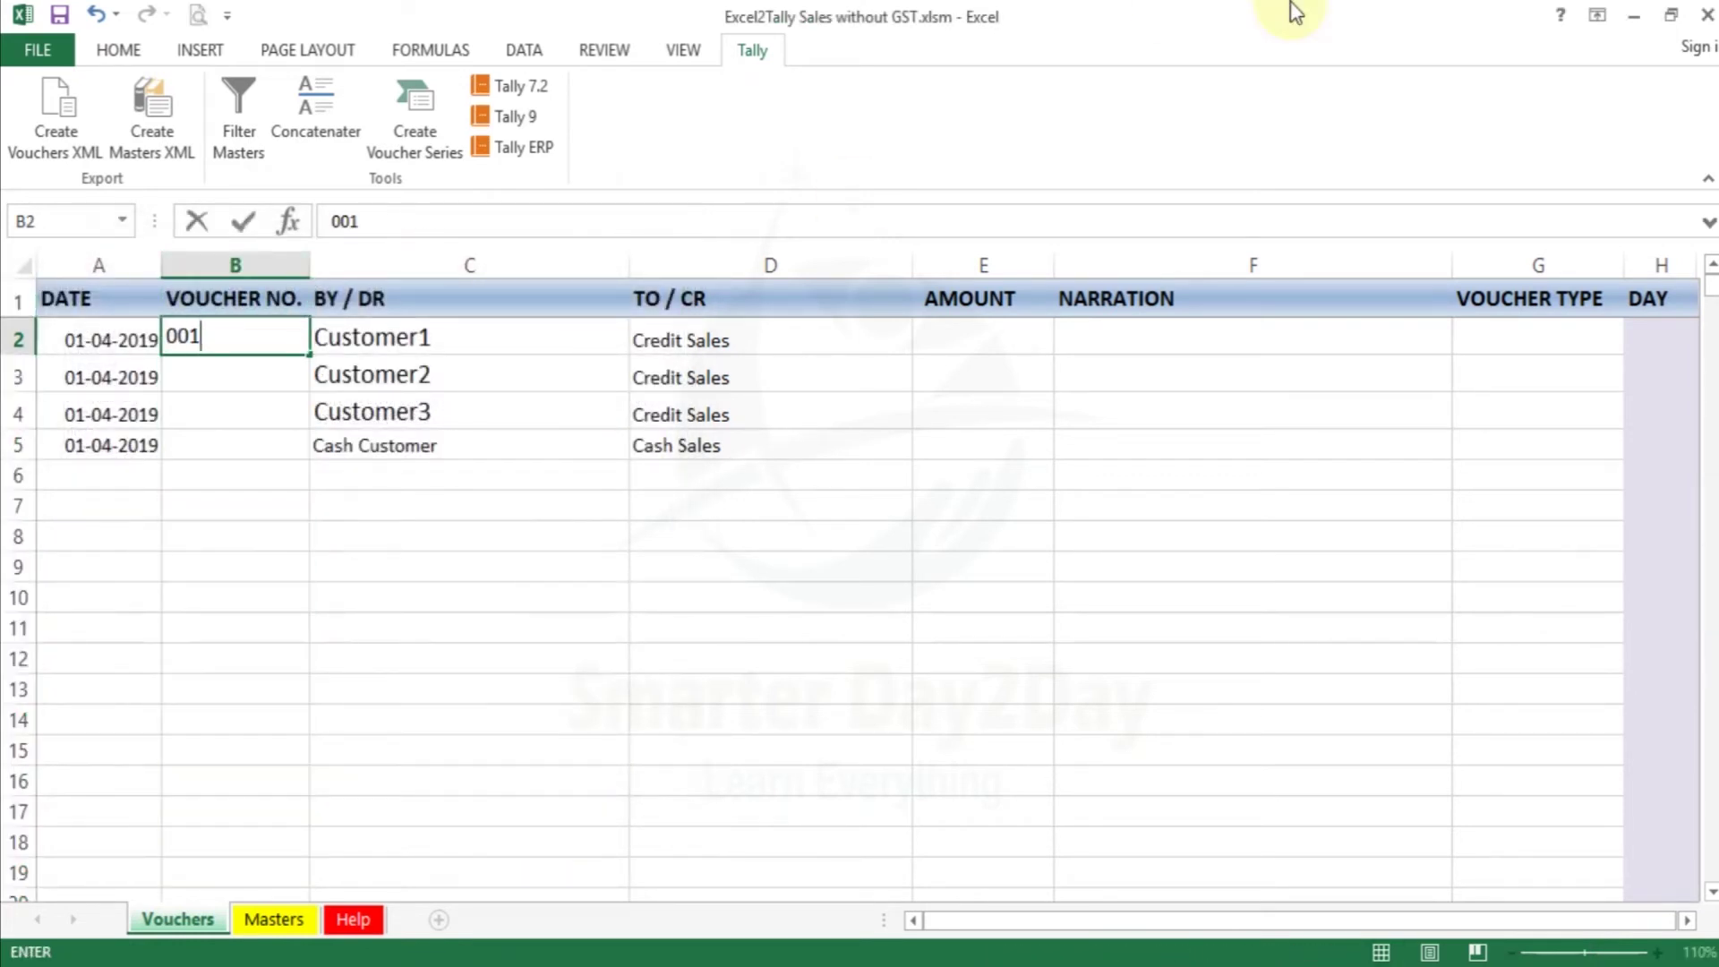
key("Return")
type("002")
key("Return")
type("003")
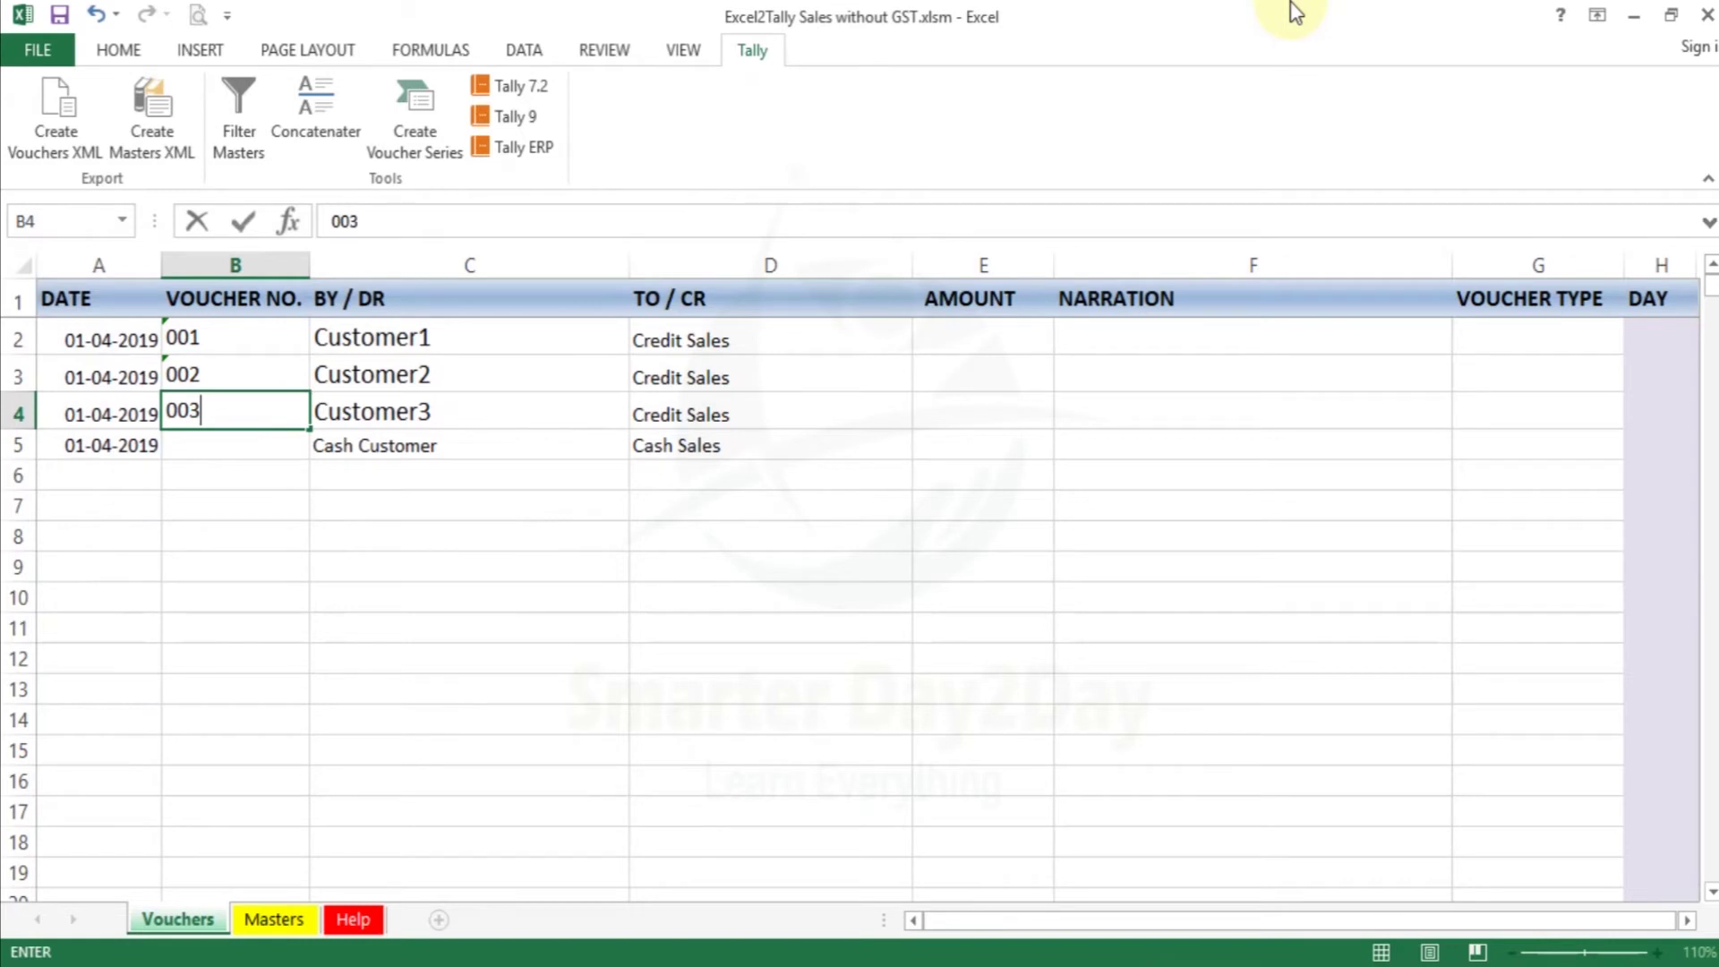
key("Return")
type("004.")
key("Return")
Step: Correct the B5 entry to 004 and move to AMOUNT cell E2
key("Up")
key("F2")
key("Return")
key("Up")
key("Right")
key("Left")
key("Up")
key("Up")
key("Up")
key("Right")
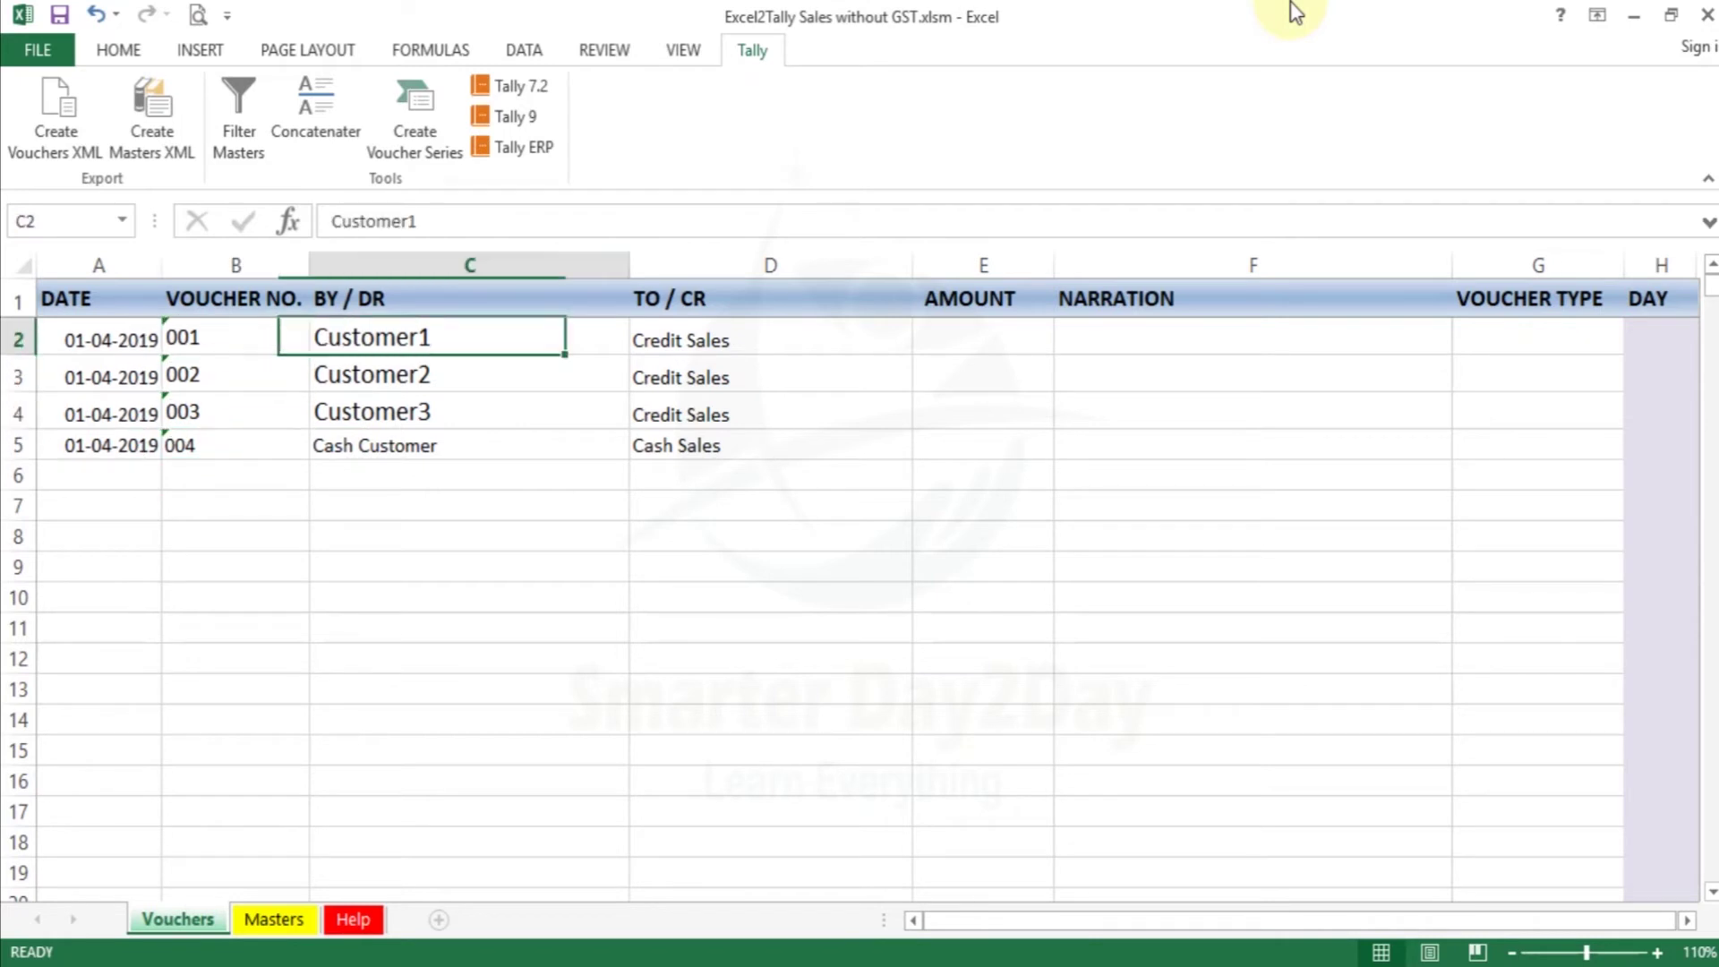
key("Right")
key("Right")
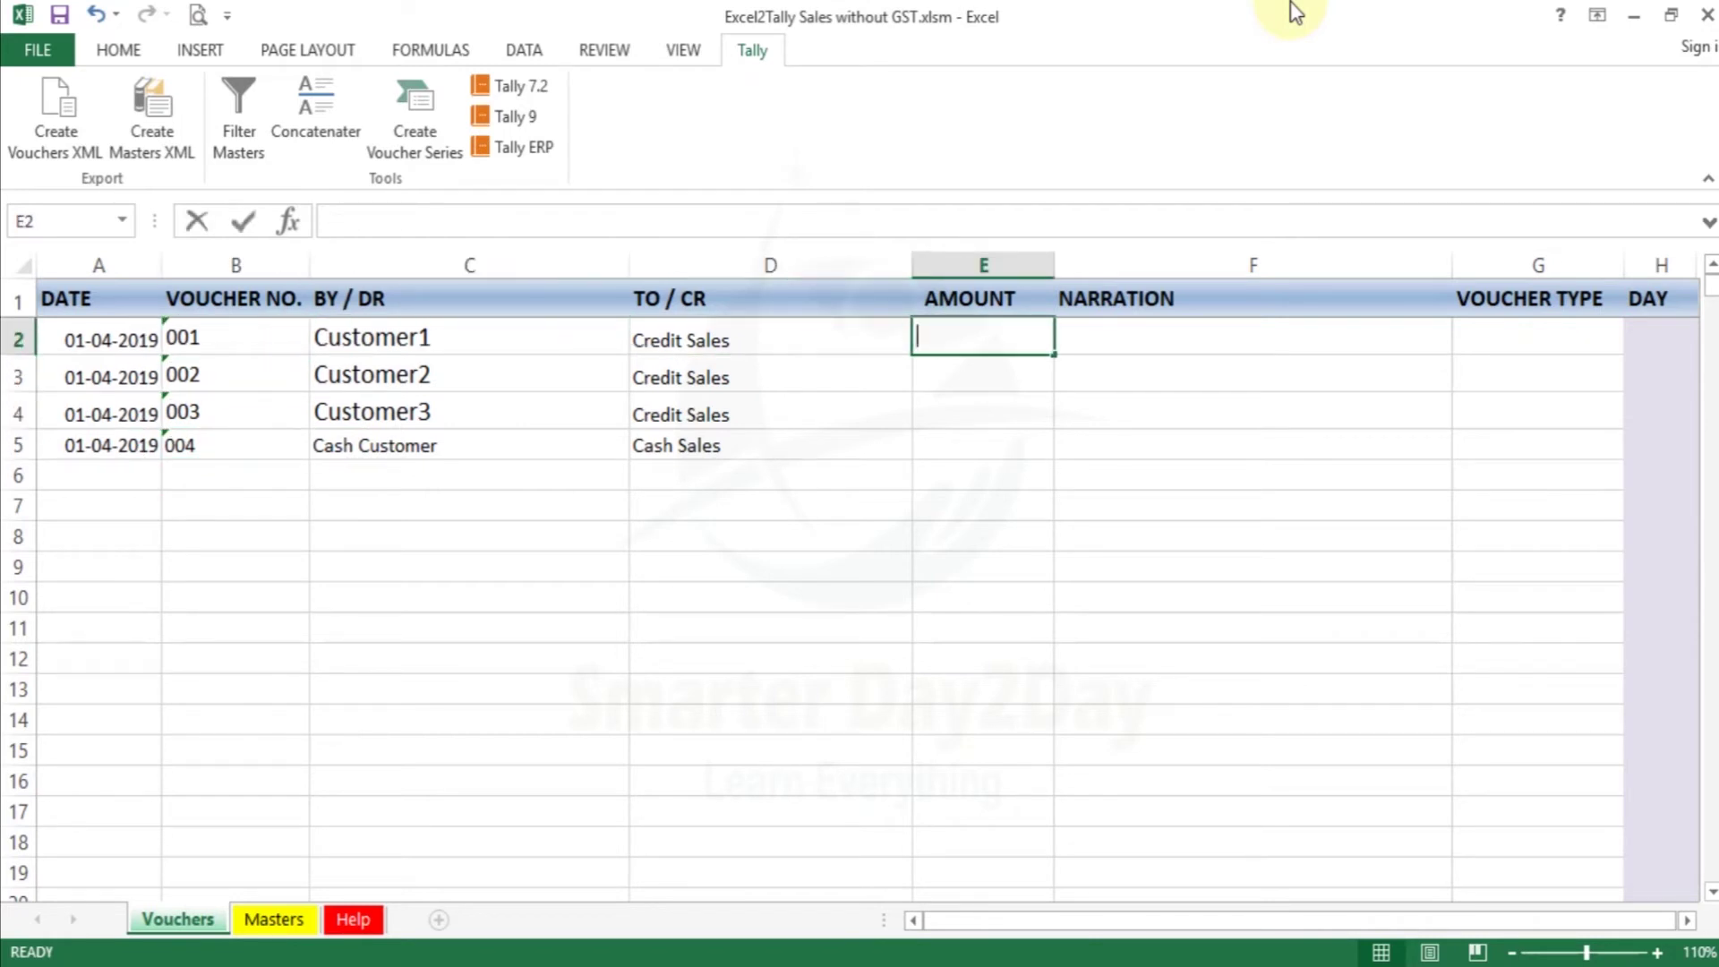
Step: Enter amounts 15,000, 25,000, 35,000 and 10,000 in E2:E5
type("15000")
key("Return")
type("25000")
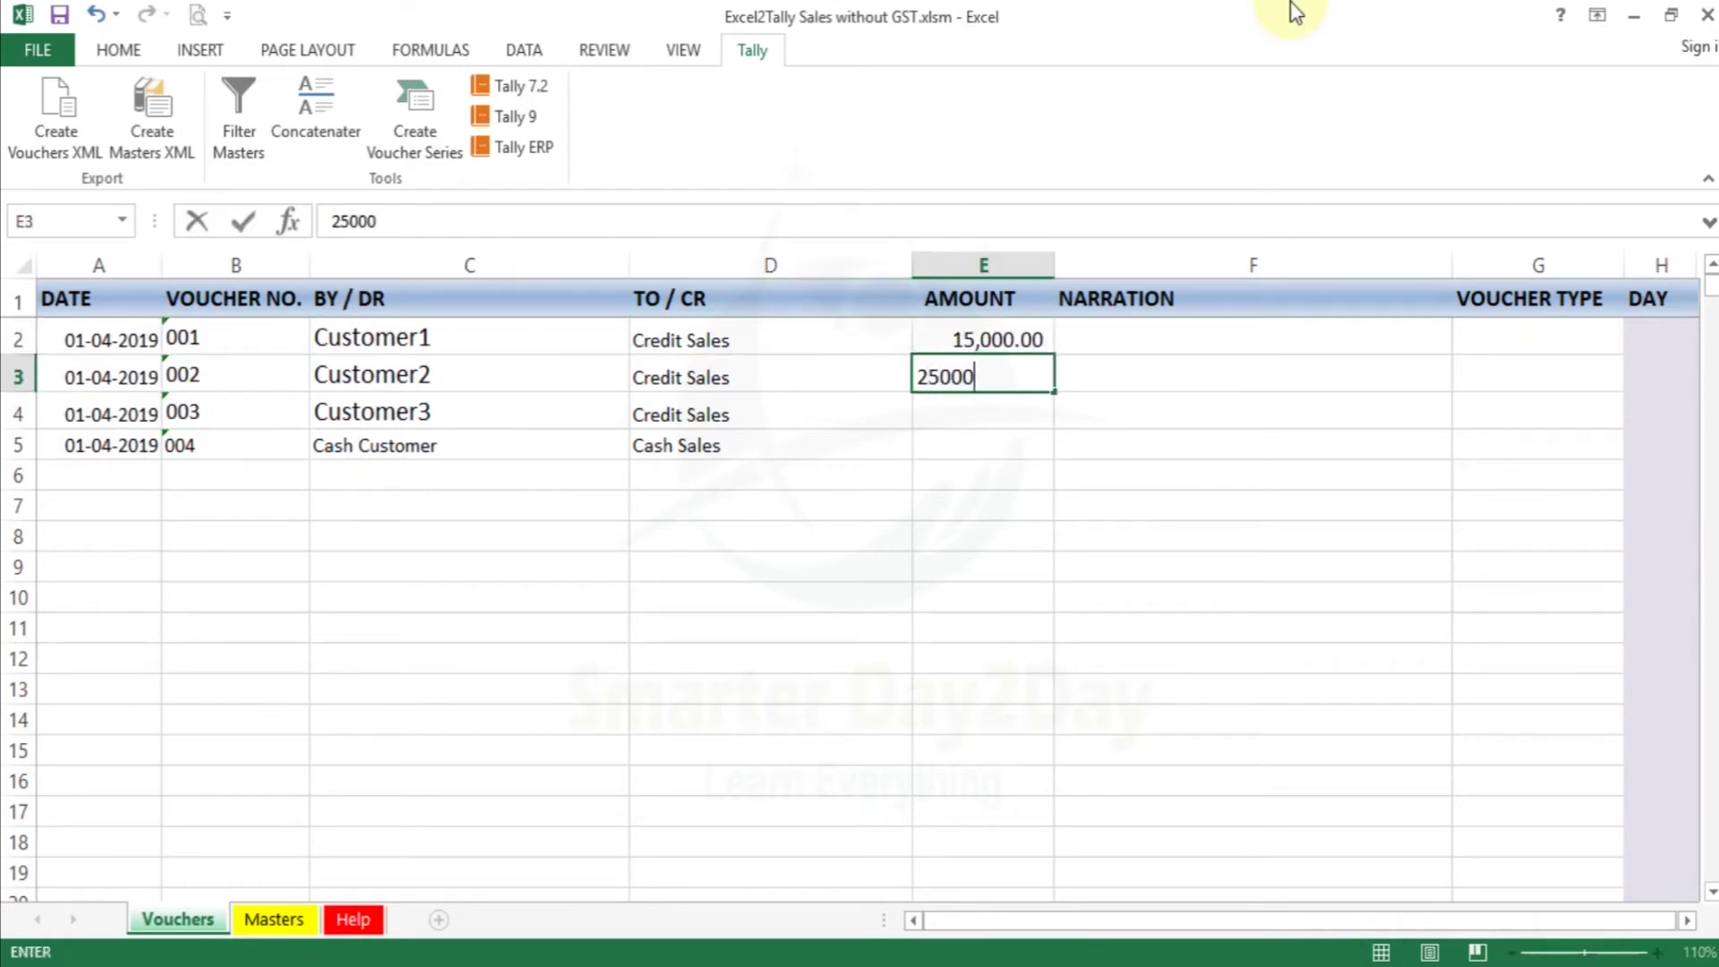
key("Return")
type("350000")
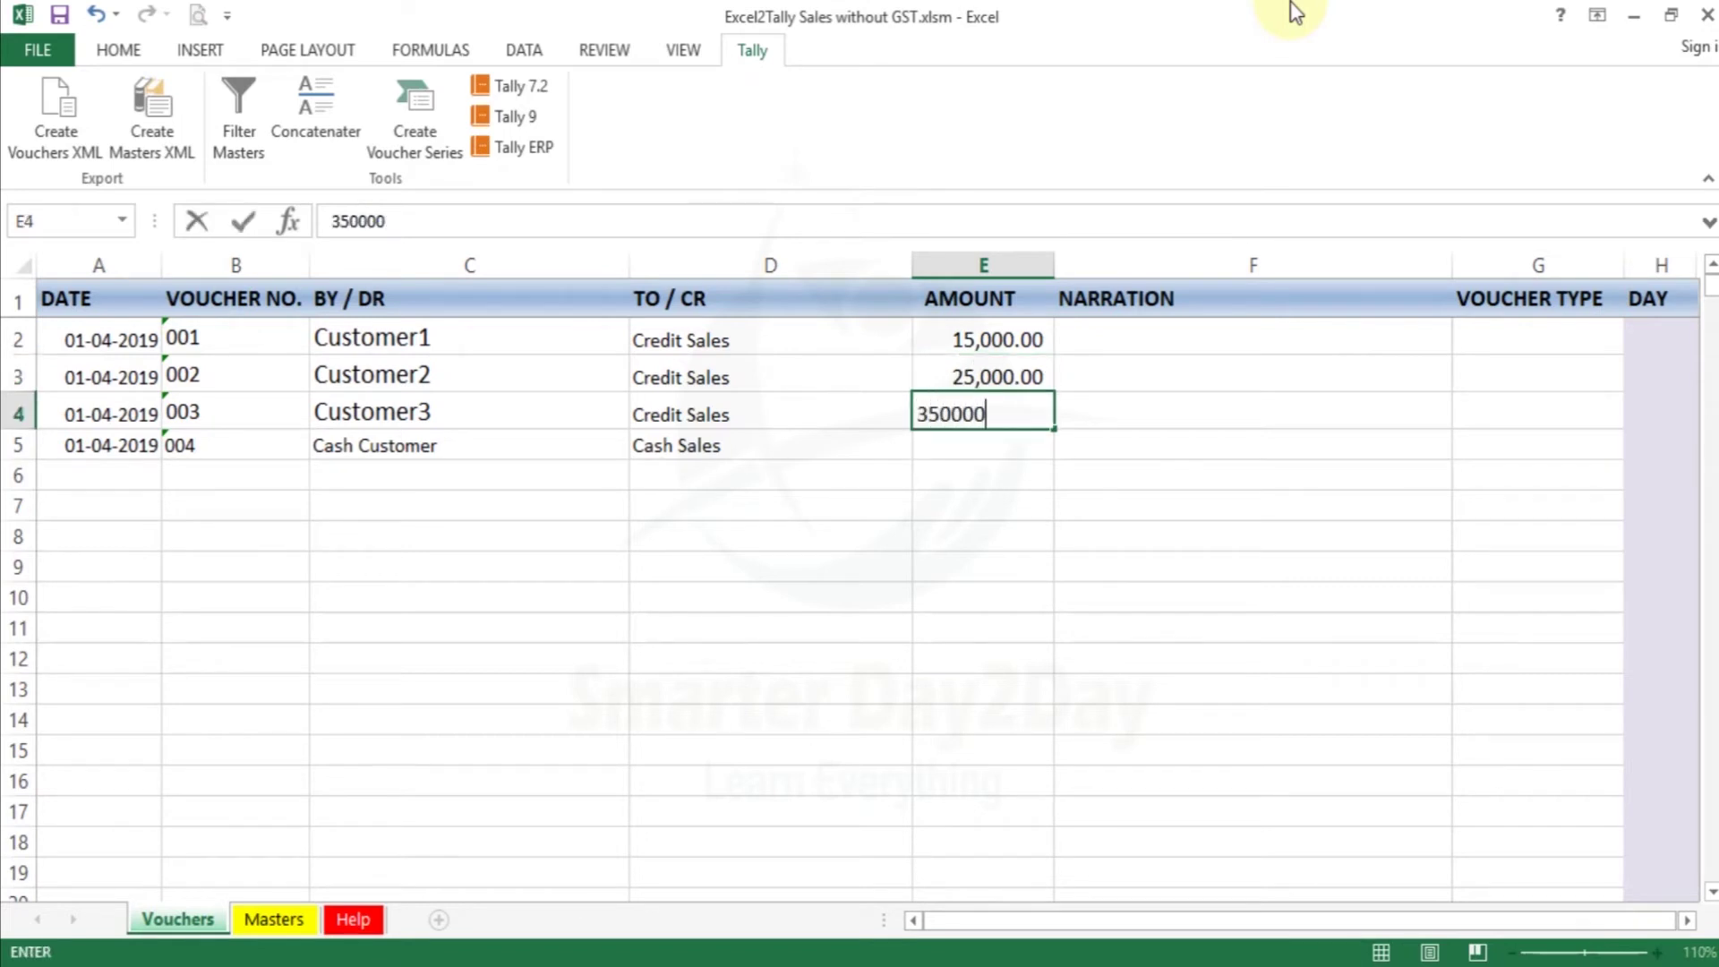
key("Return")
type("10000")
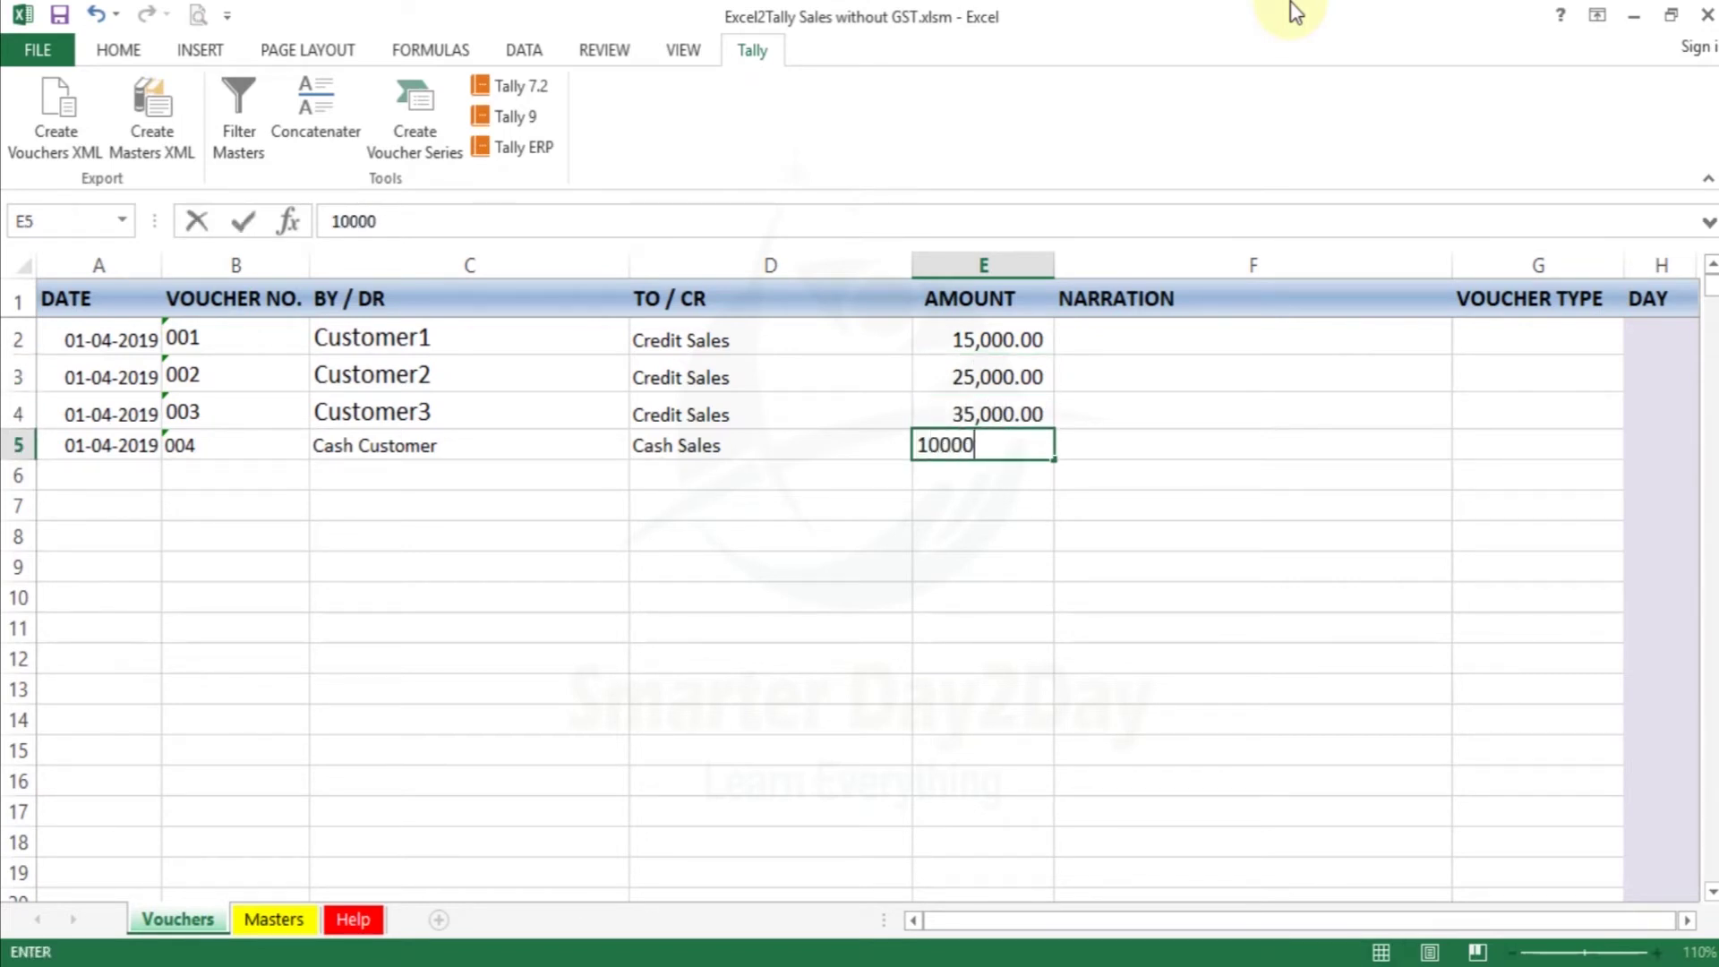
key("Return")
key("Up")
key("Up")
key("Up")
key("Up")
Step: Fill the narration column F2:F5 with 'Being Sales Made'
key("Right")
type("Be")
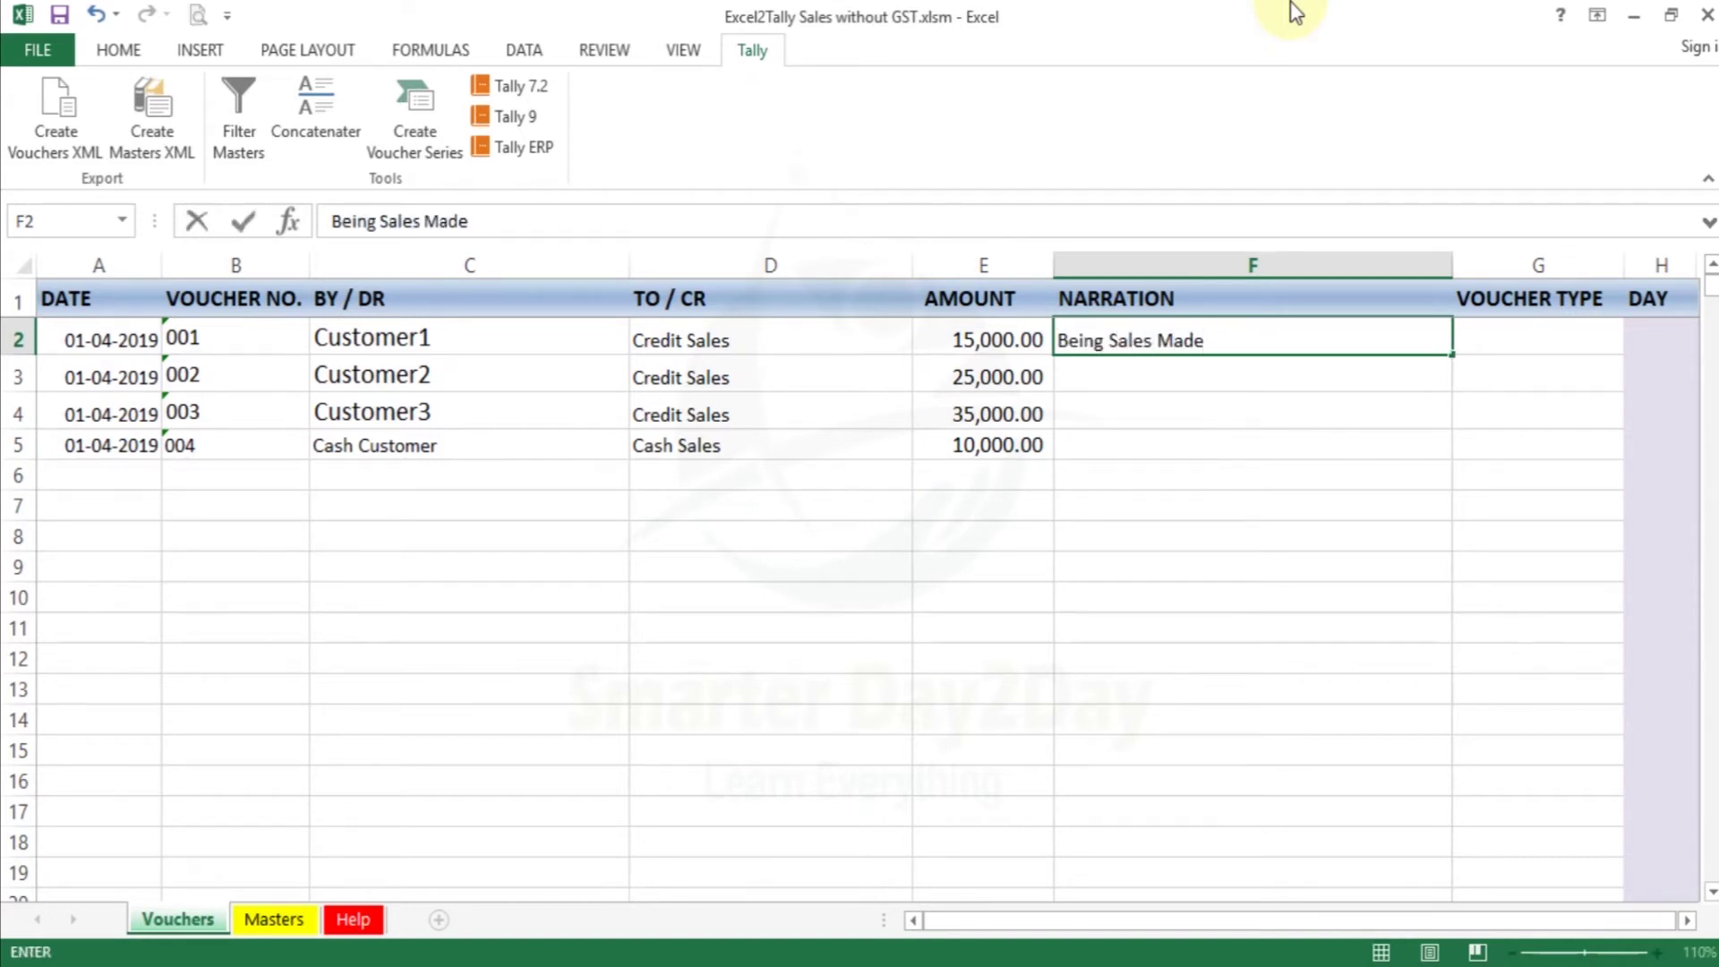
key("ctrl+c")
key("shift+Down")
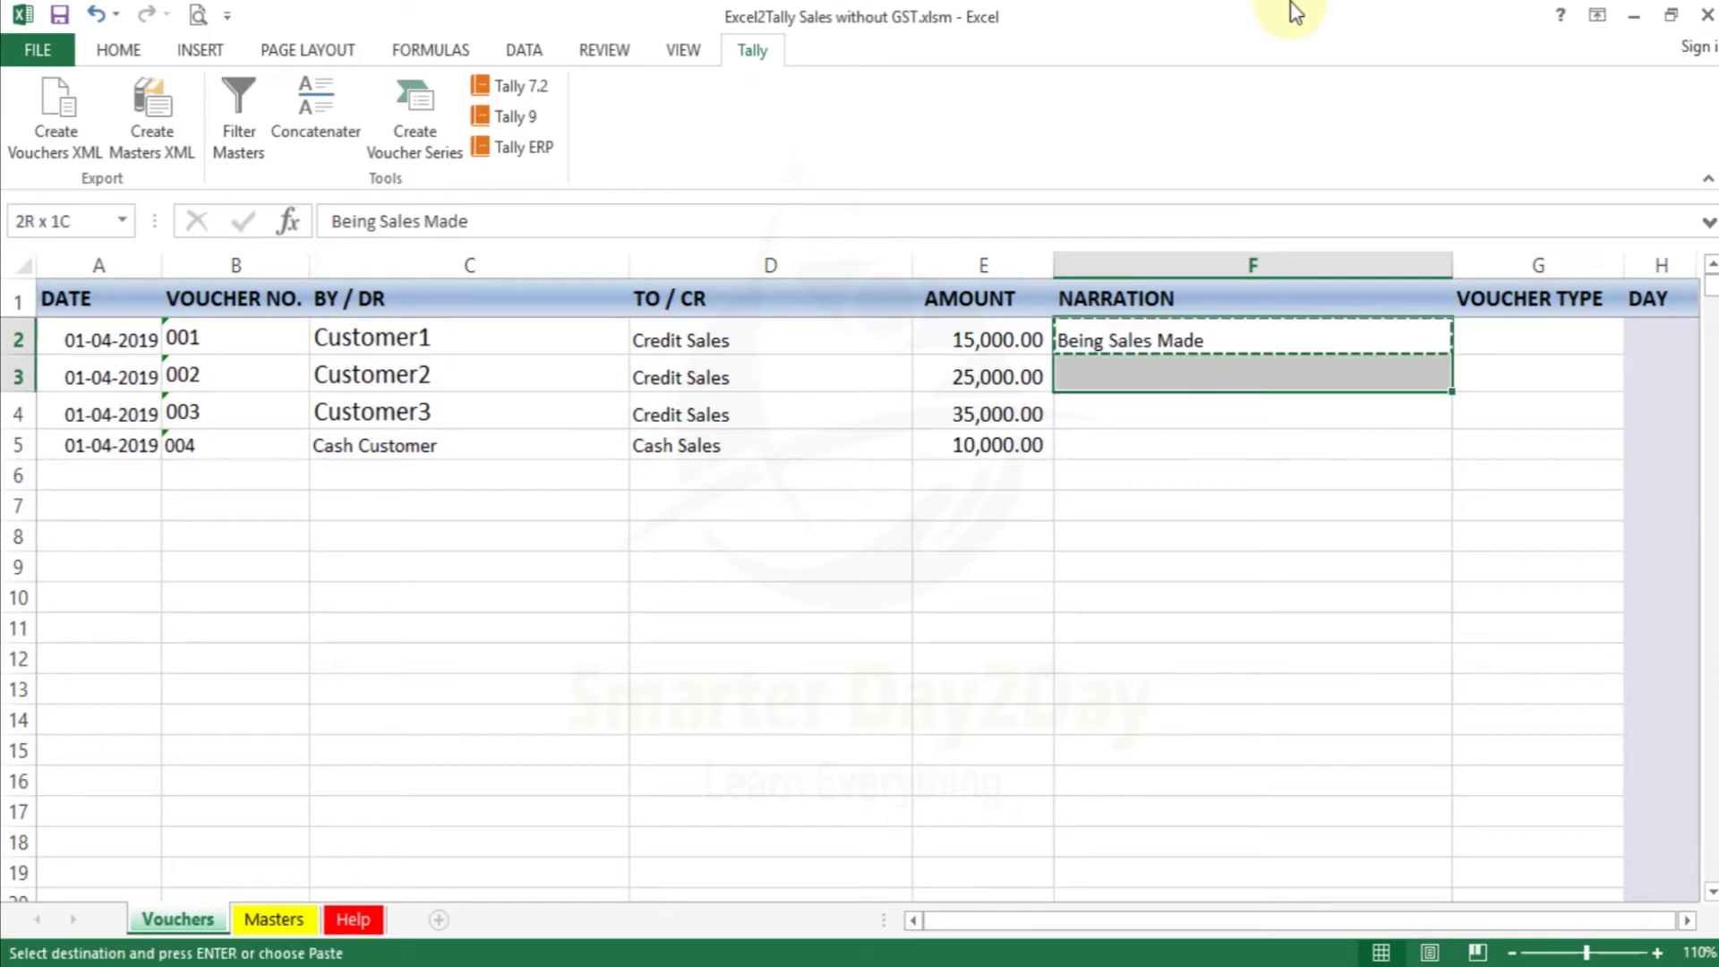
key("shift+Down")
key("shift+Down")
key("Return")
Step: Set voucher type Sales for G2:G5 from the dropdown
key("Right")
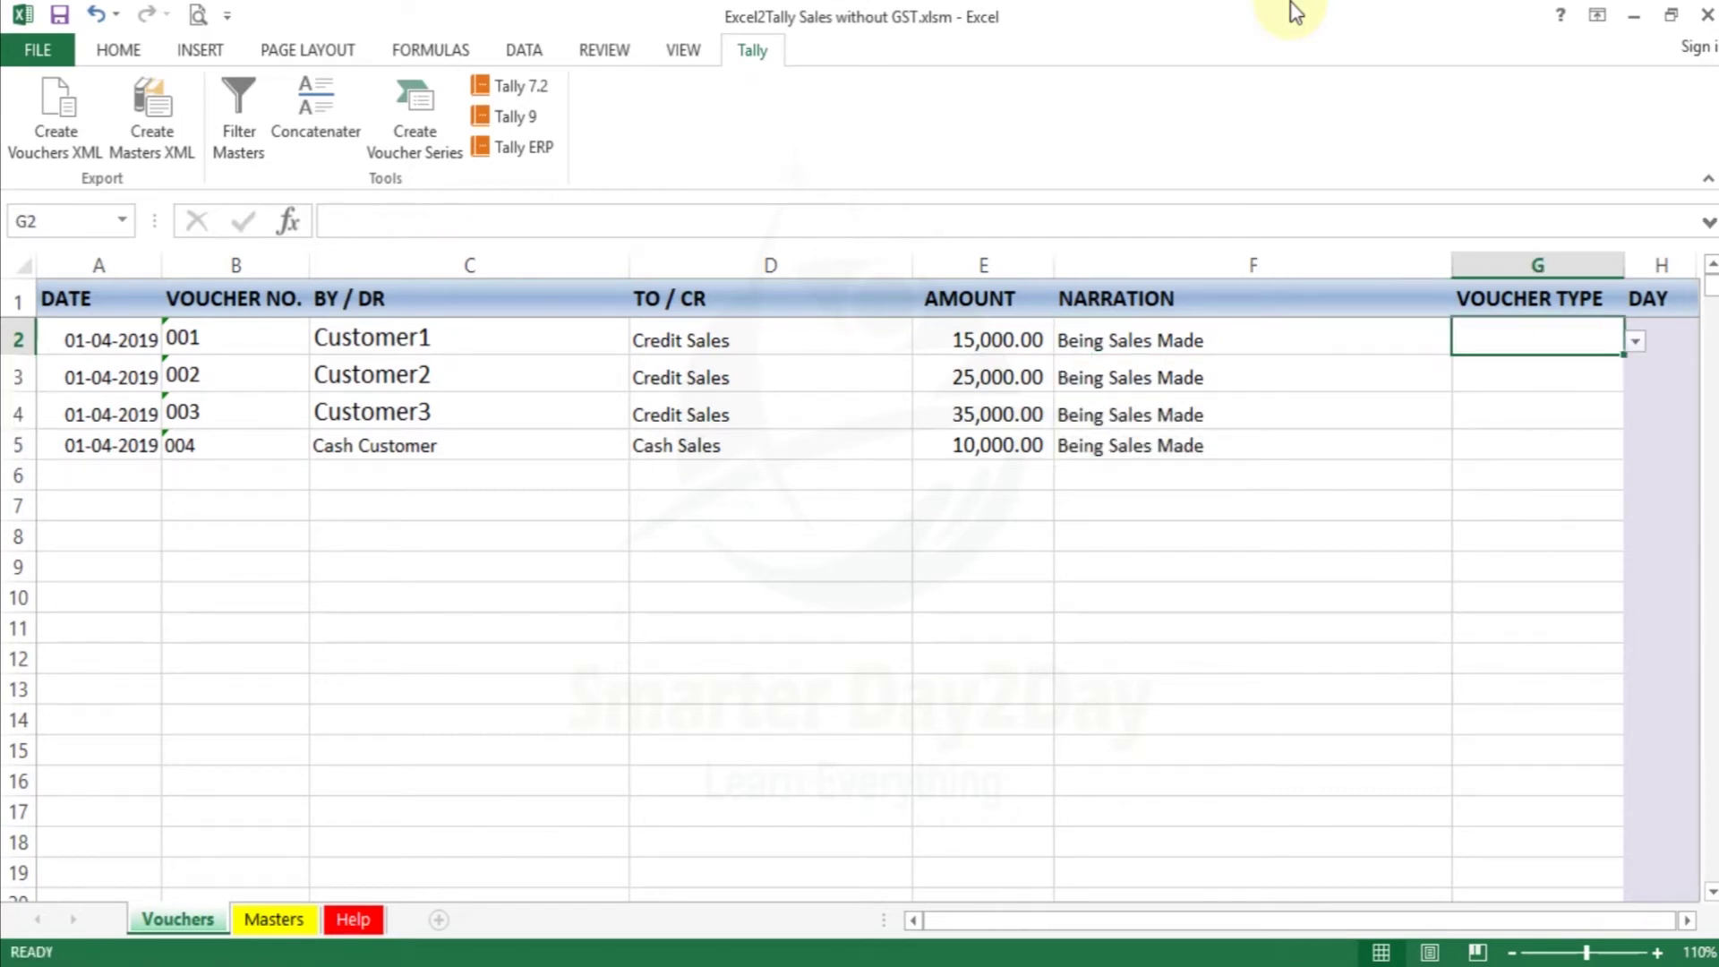
left_click(1631, 341)
key("Return")
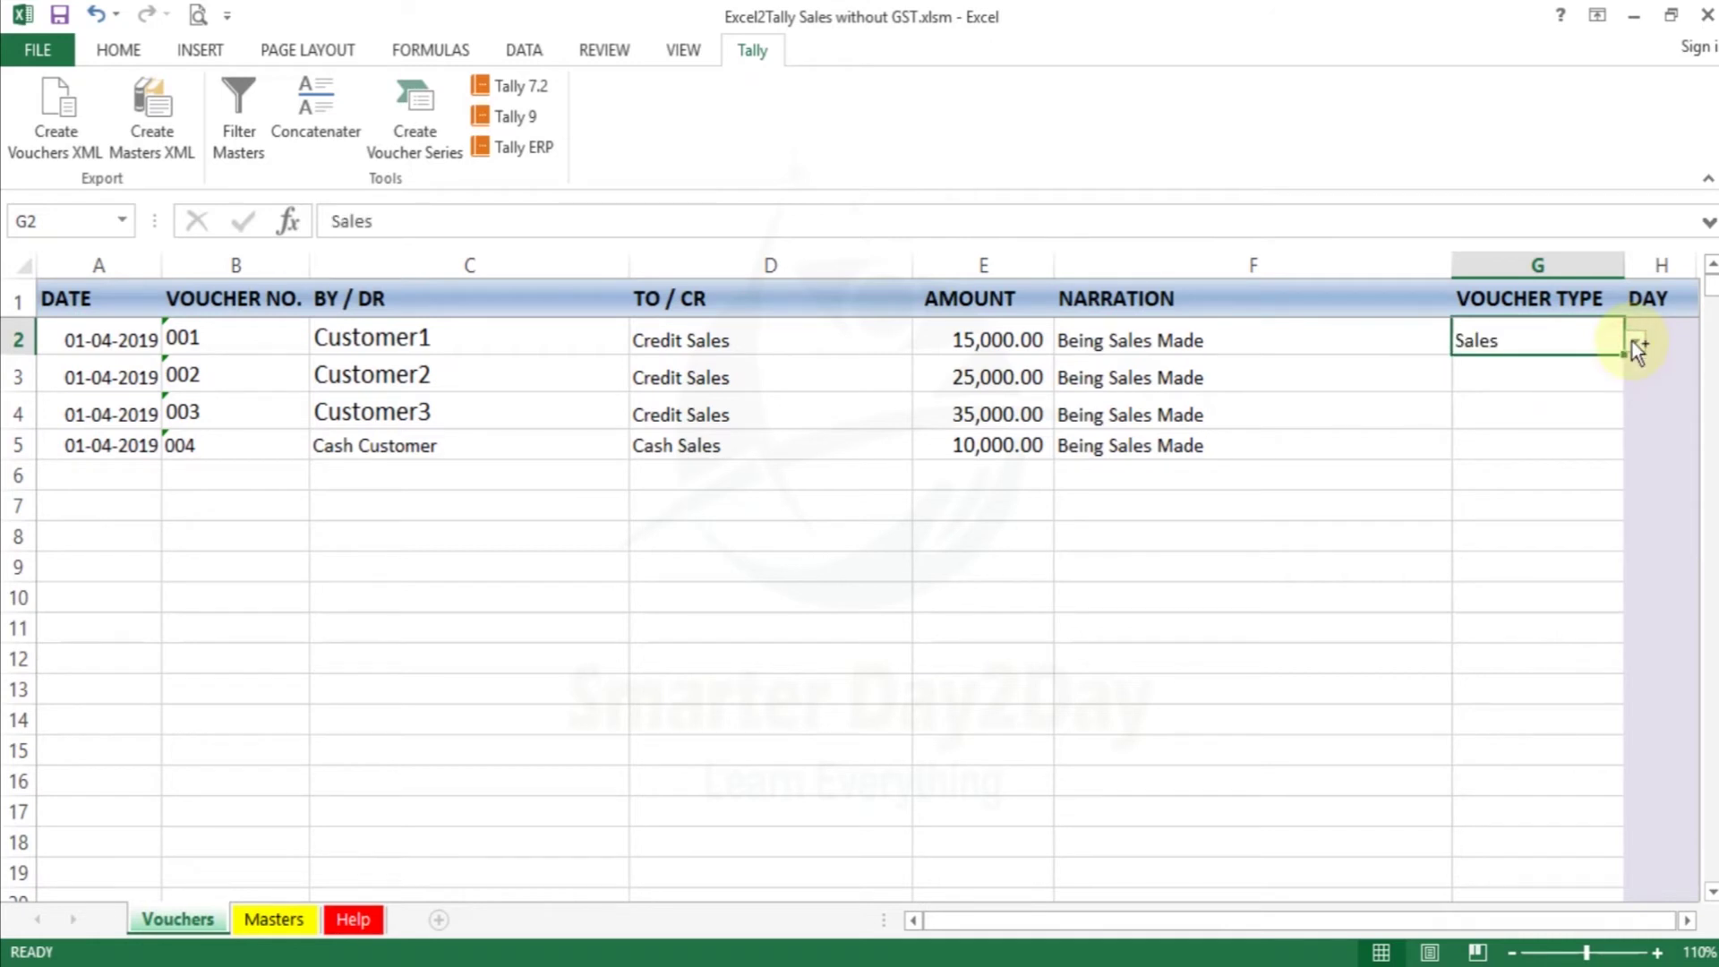
key("ctrl+c")
key("shift+Down")
key("shift+Down")
key("shift+Down")
key("Return")
key("Left")
key("Left")
key("Left")
key("Left")
key("Left")
key("Left")
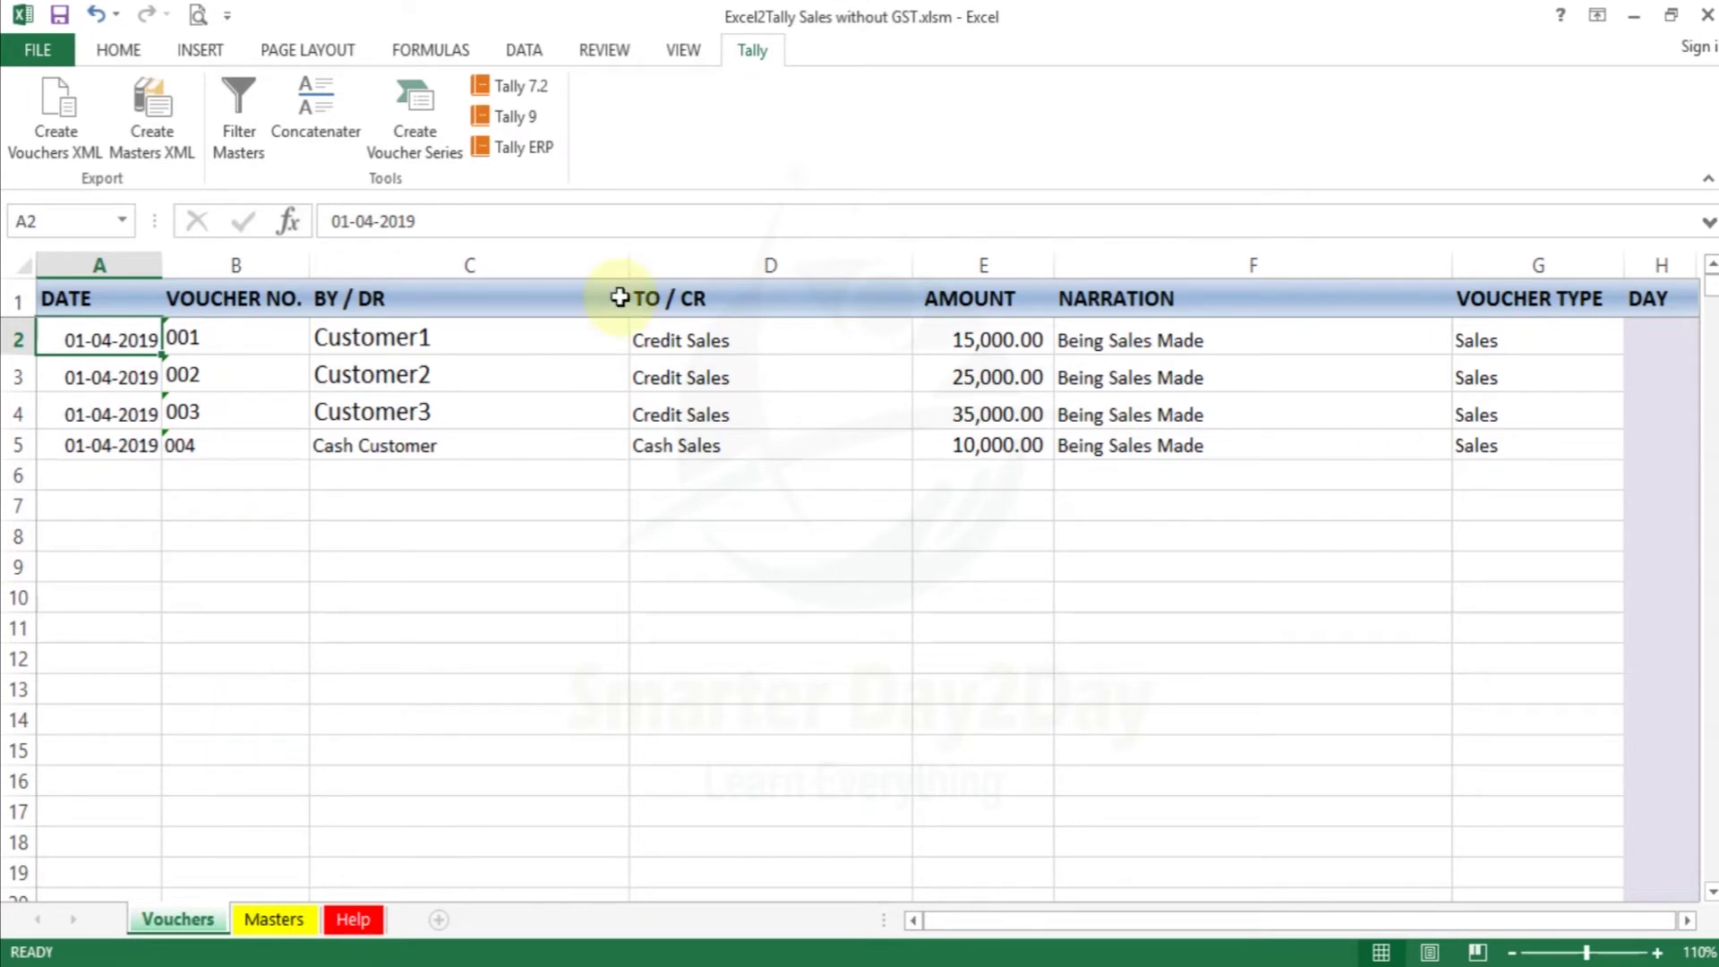
Step: Export the vouchers as Sales.xml without importing into Tally, then open the Sales without GST folder
left_click(749, 54)
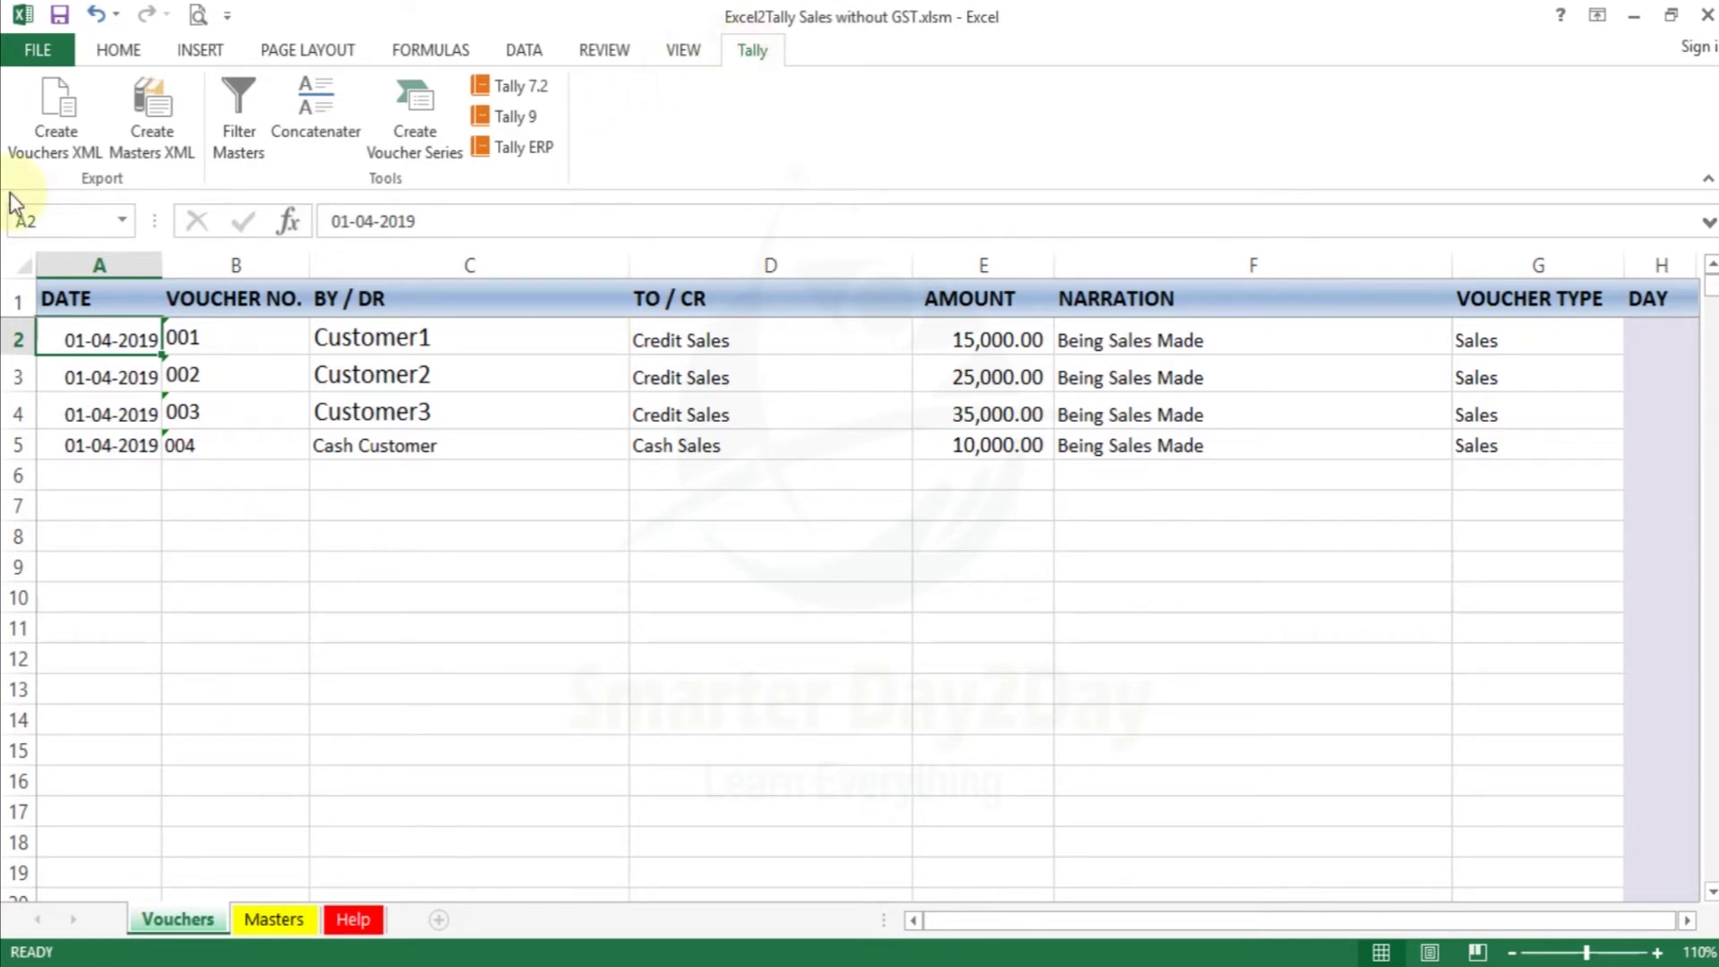
left_click(65, 148)
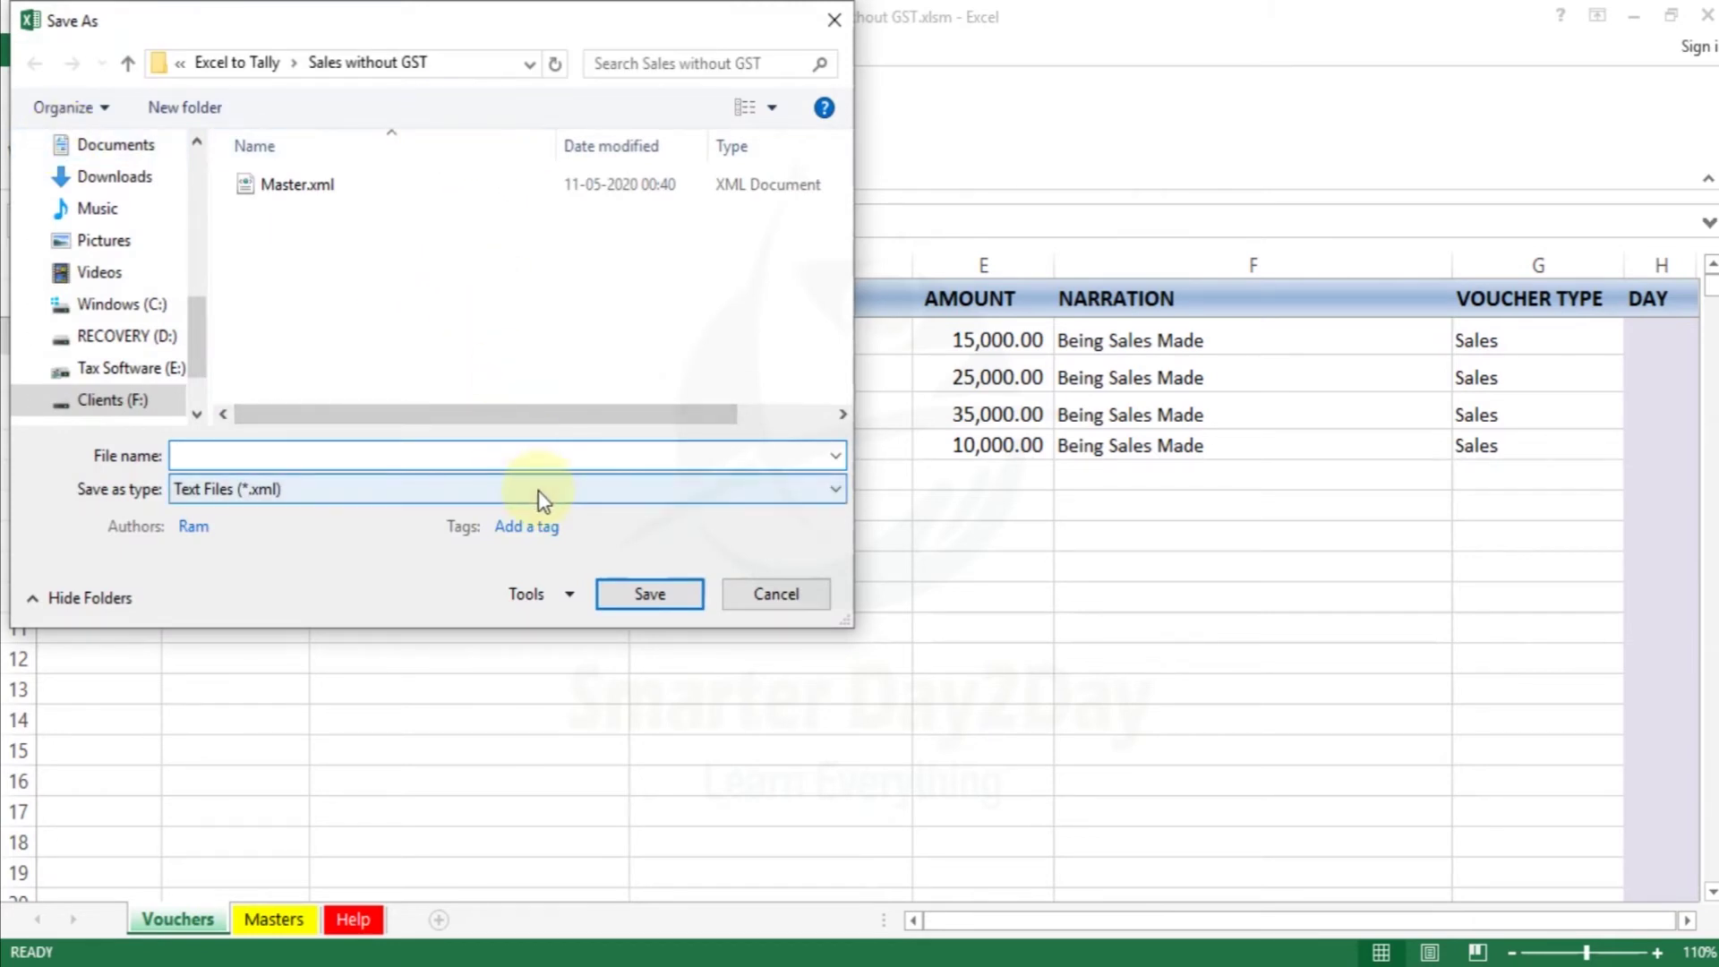
type("Sales")
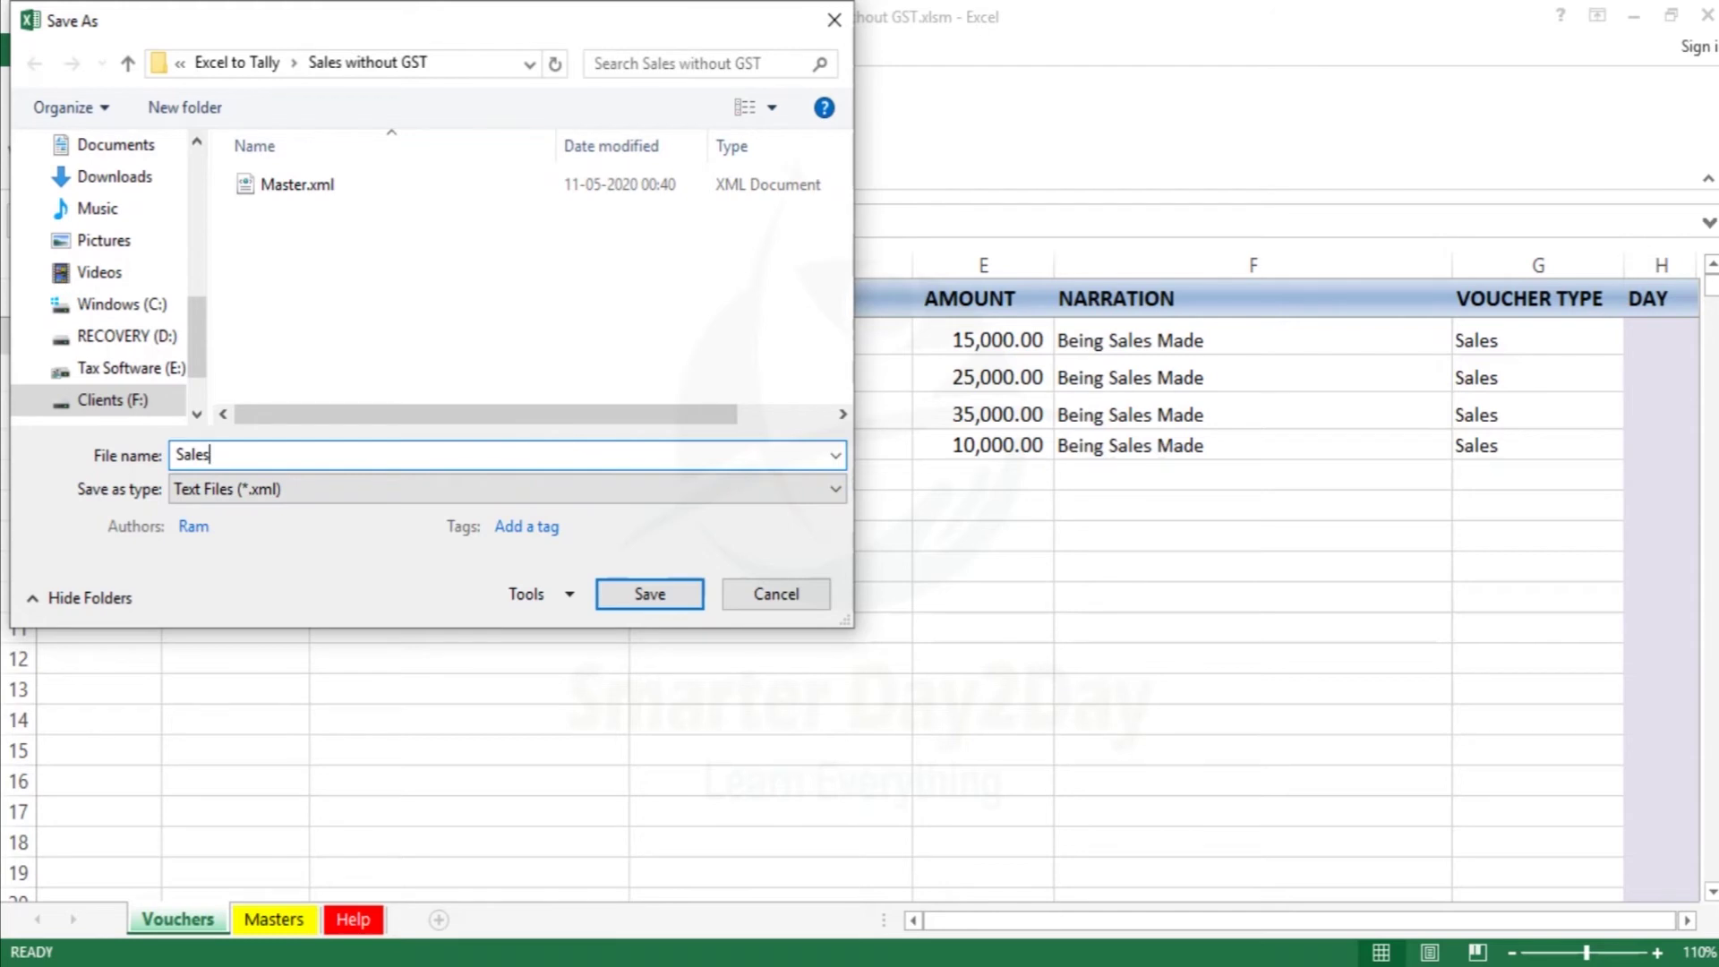
left_click(651, 594)
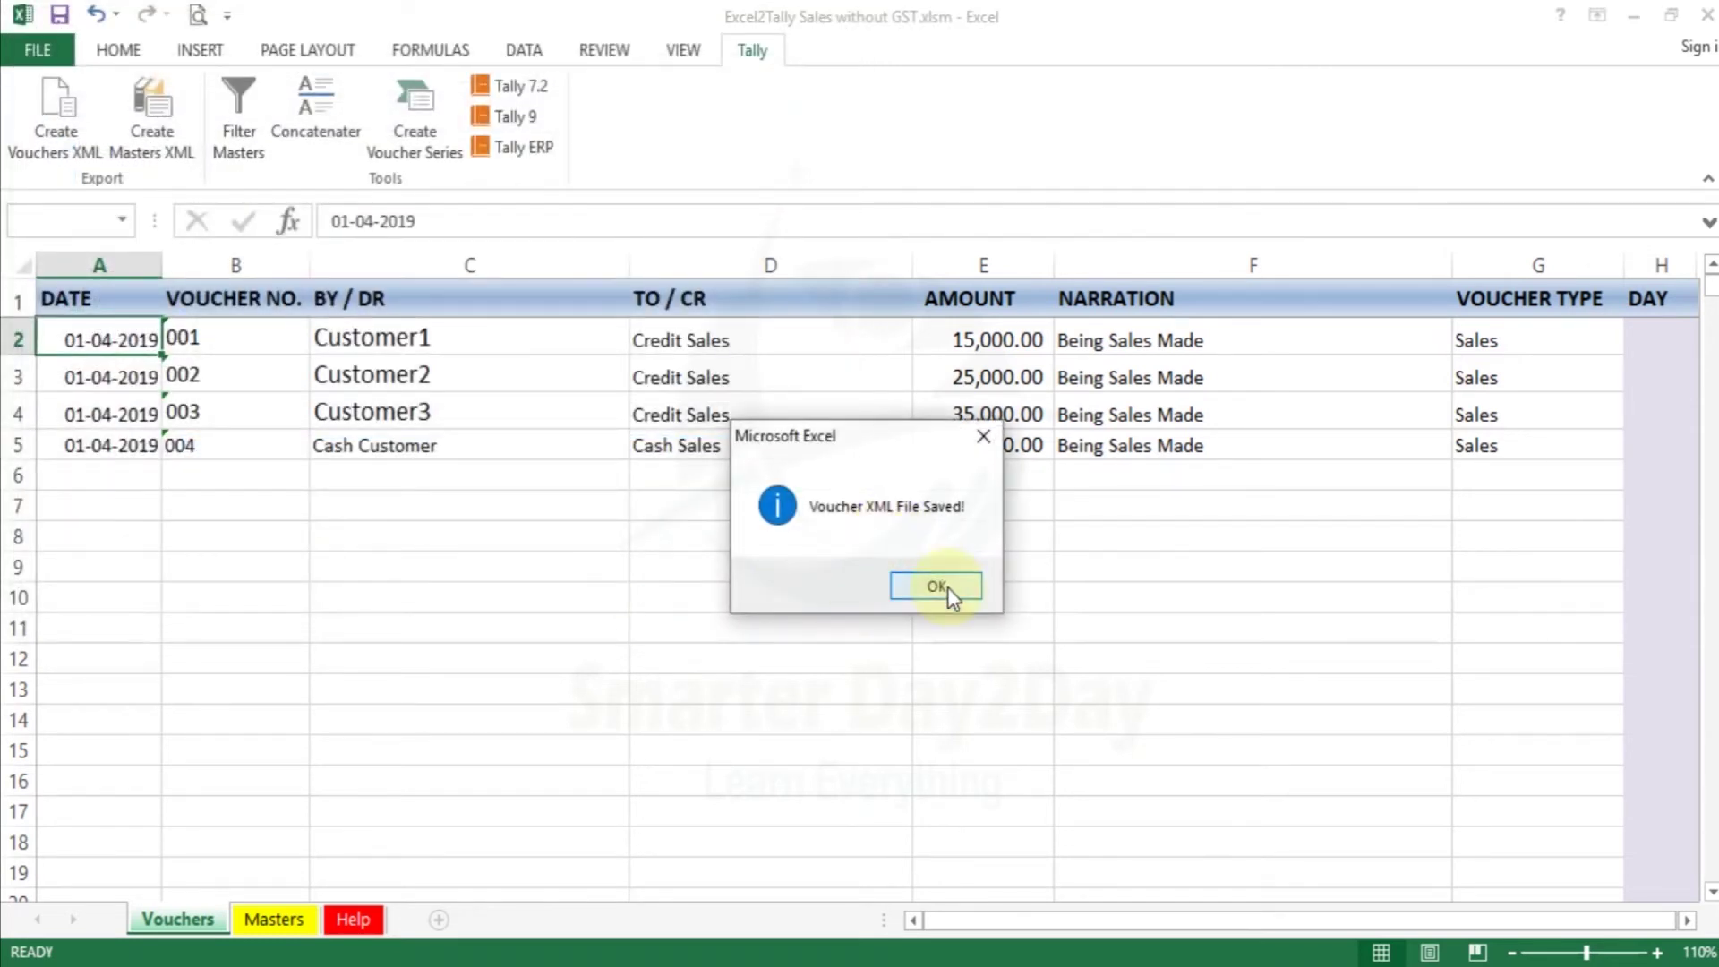
left_click(948, 586)
left_click(1060, 588)
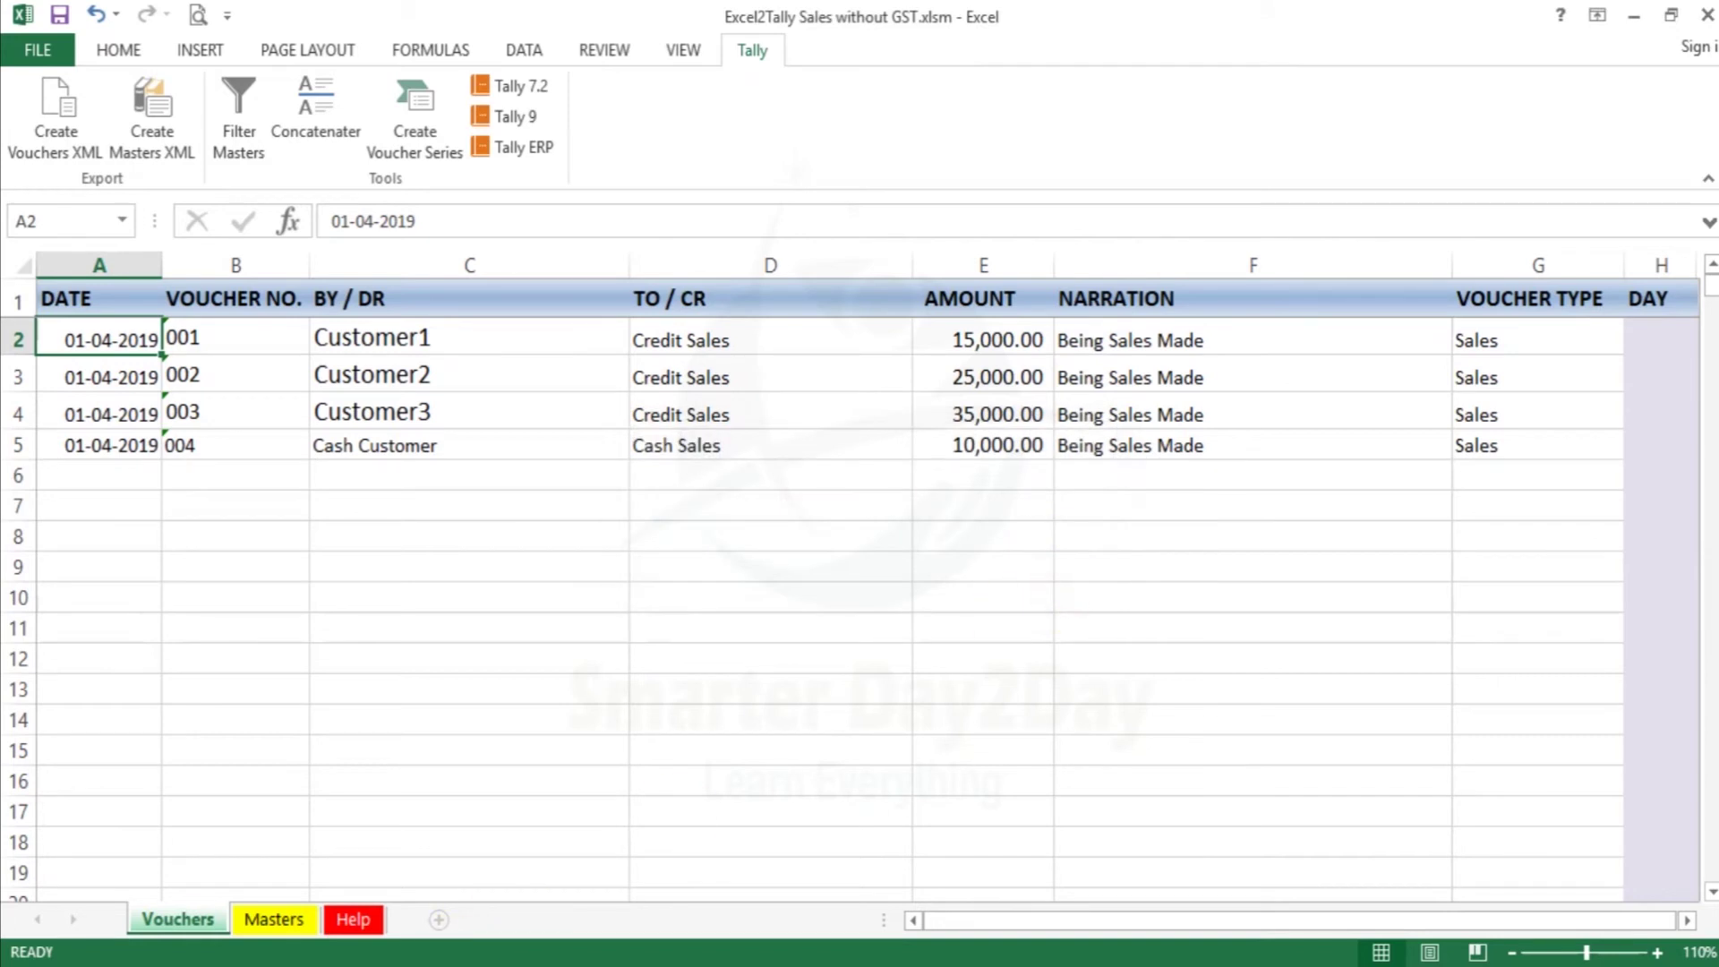
left_click(654, 806)
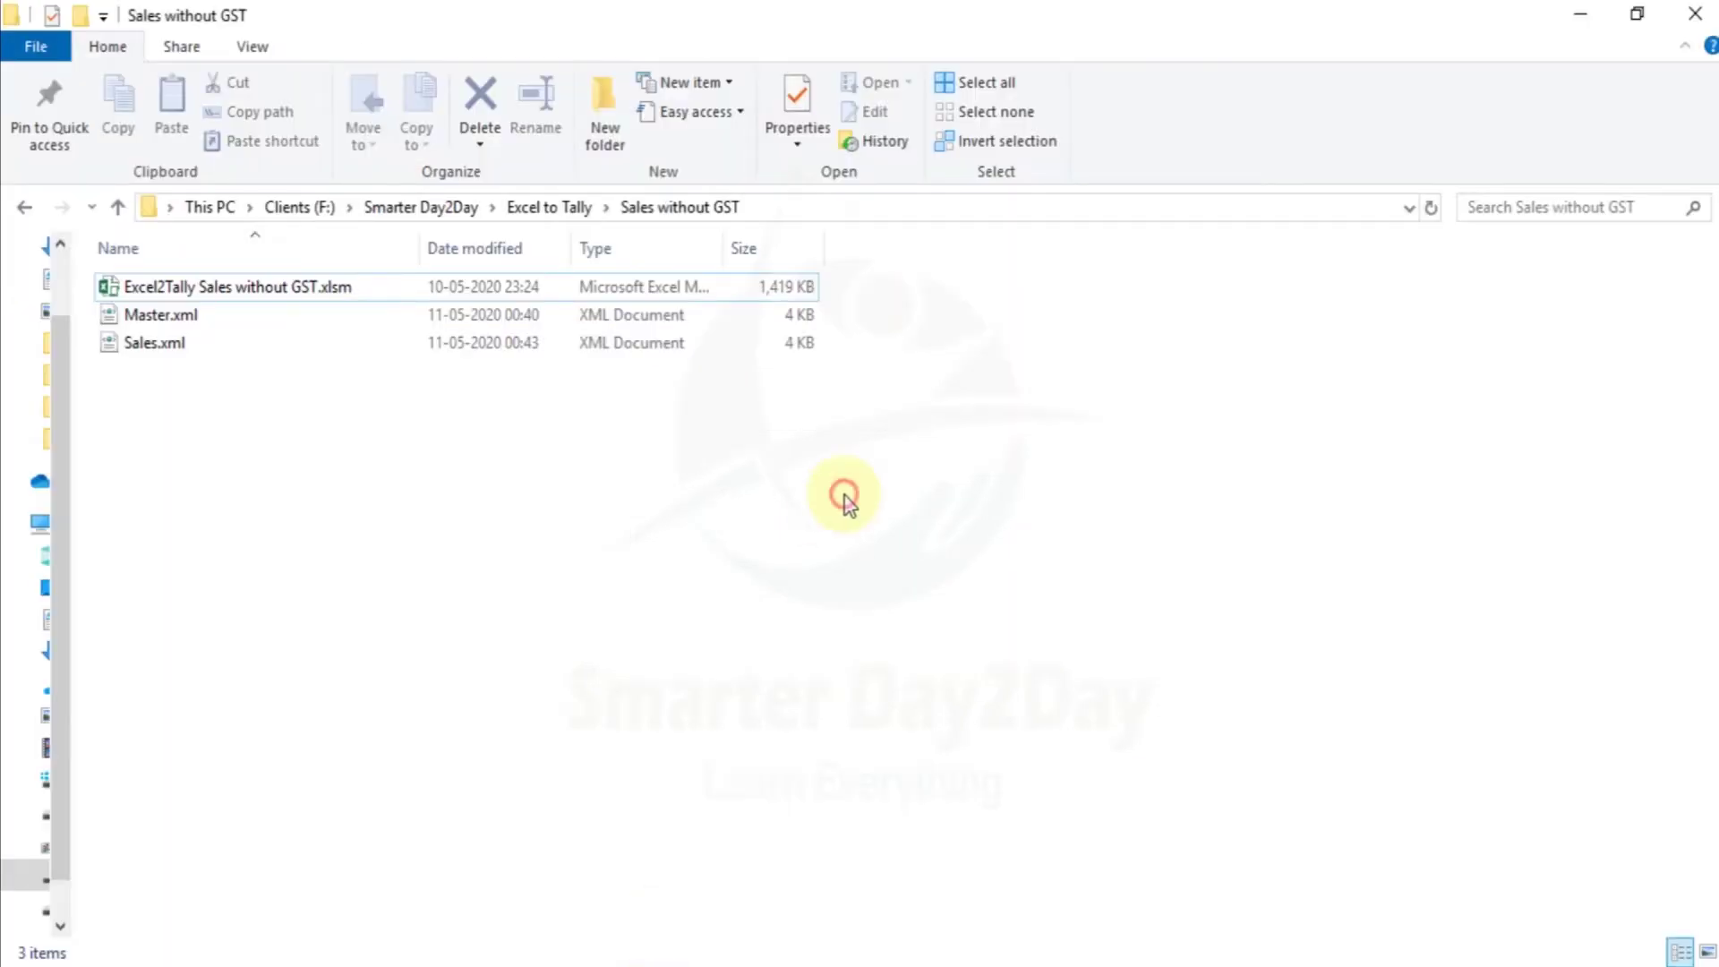
Step: Browse the address bar suggestions into the Sales without GST folder to view Master.xml and Sales.xml
left_click(779, 215)
left_click(779, 211)
type("\\")
key("Down")
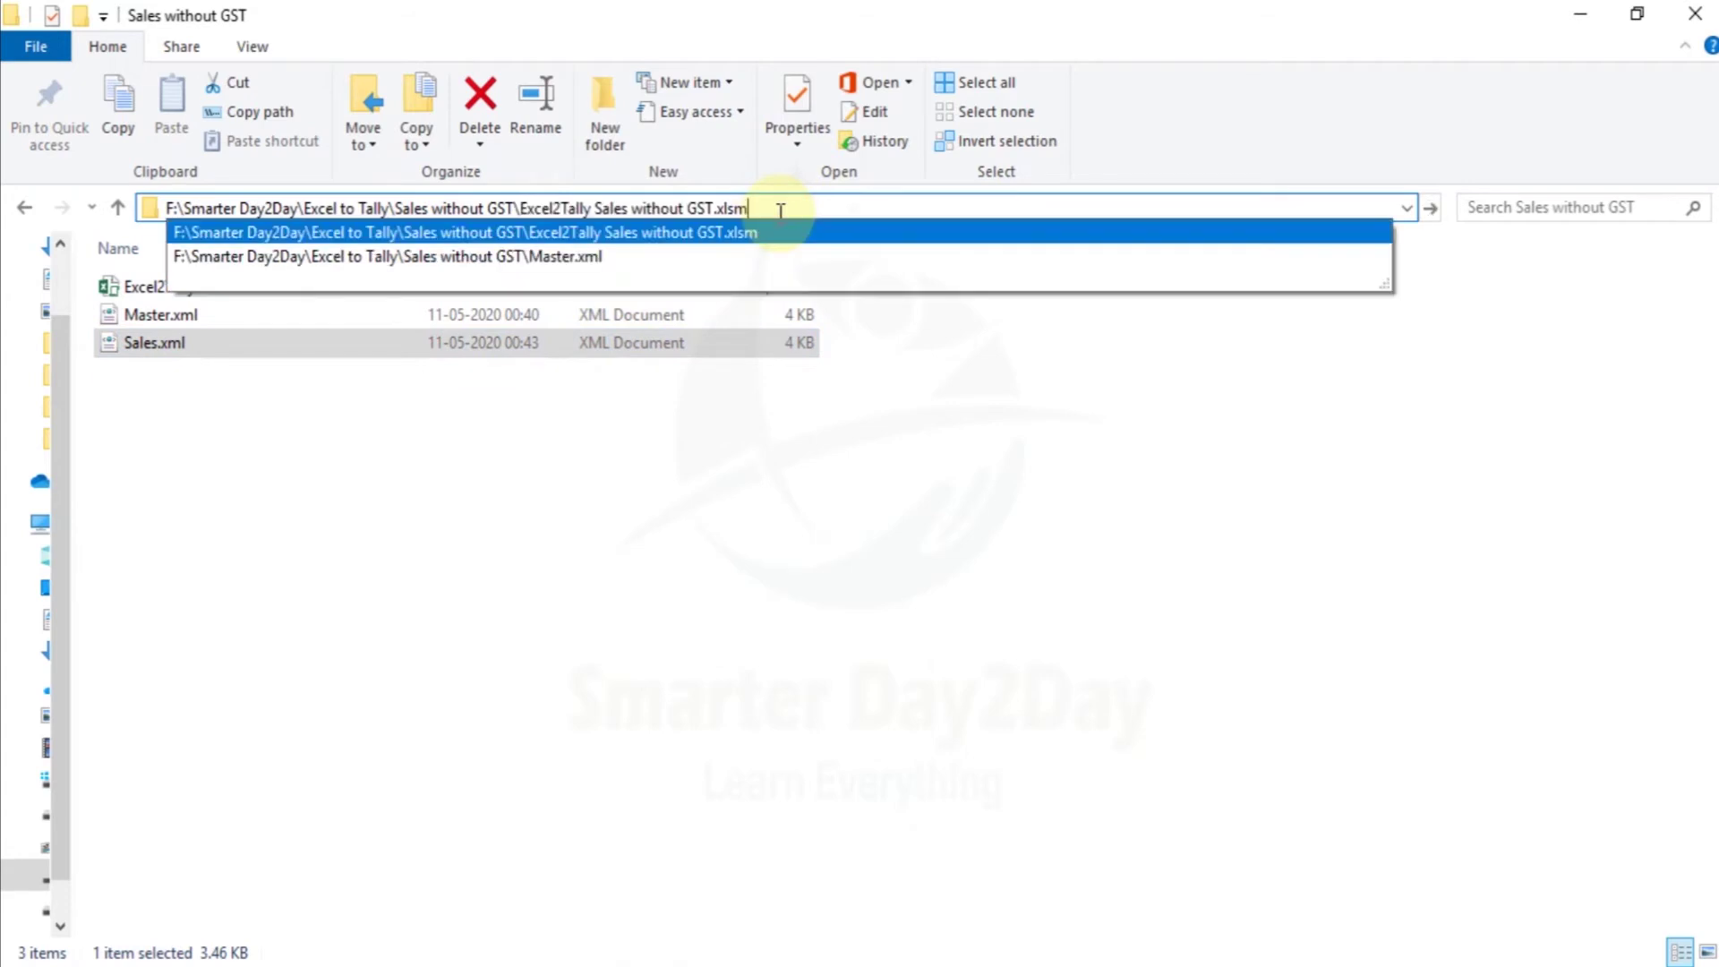
key("Escape")
key("Escape")
left_click(780, 212)
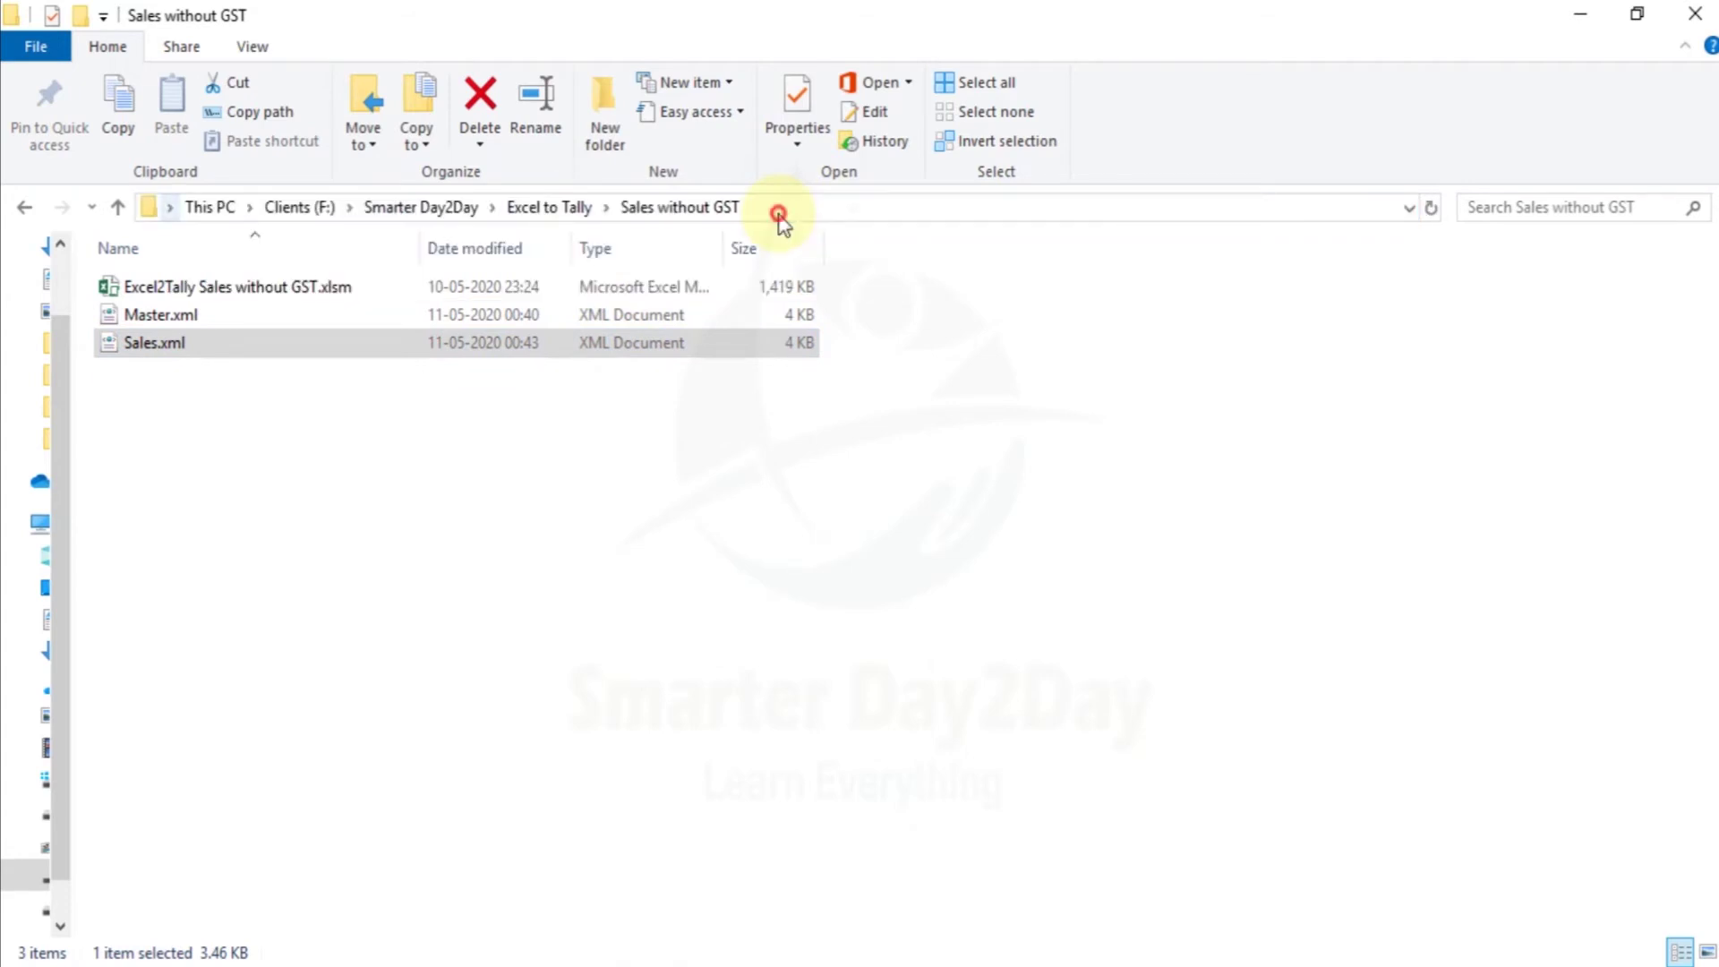
left_click(780, 211)
type("\\")
key("Down")
key("Down")
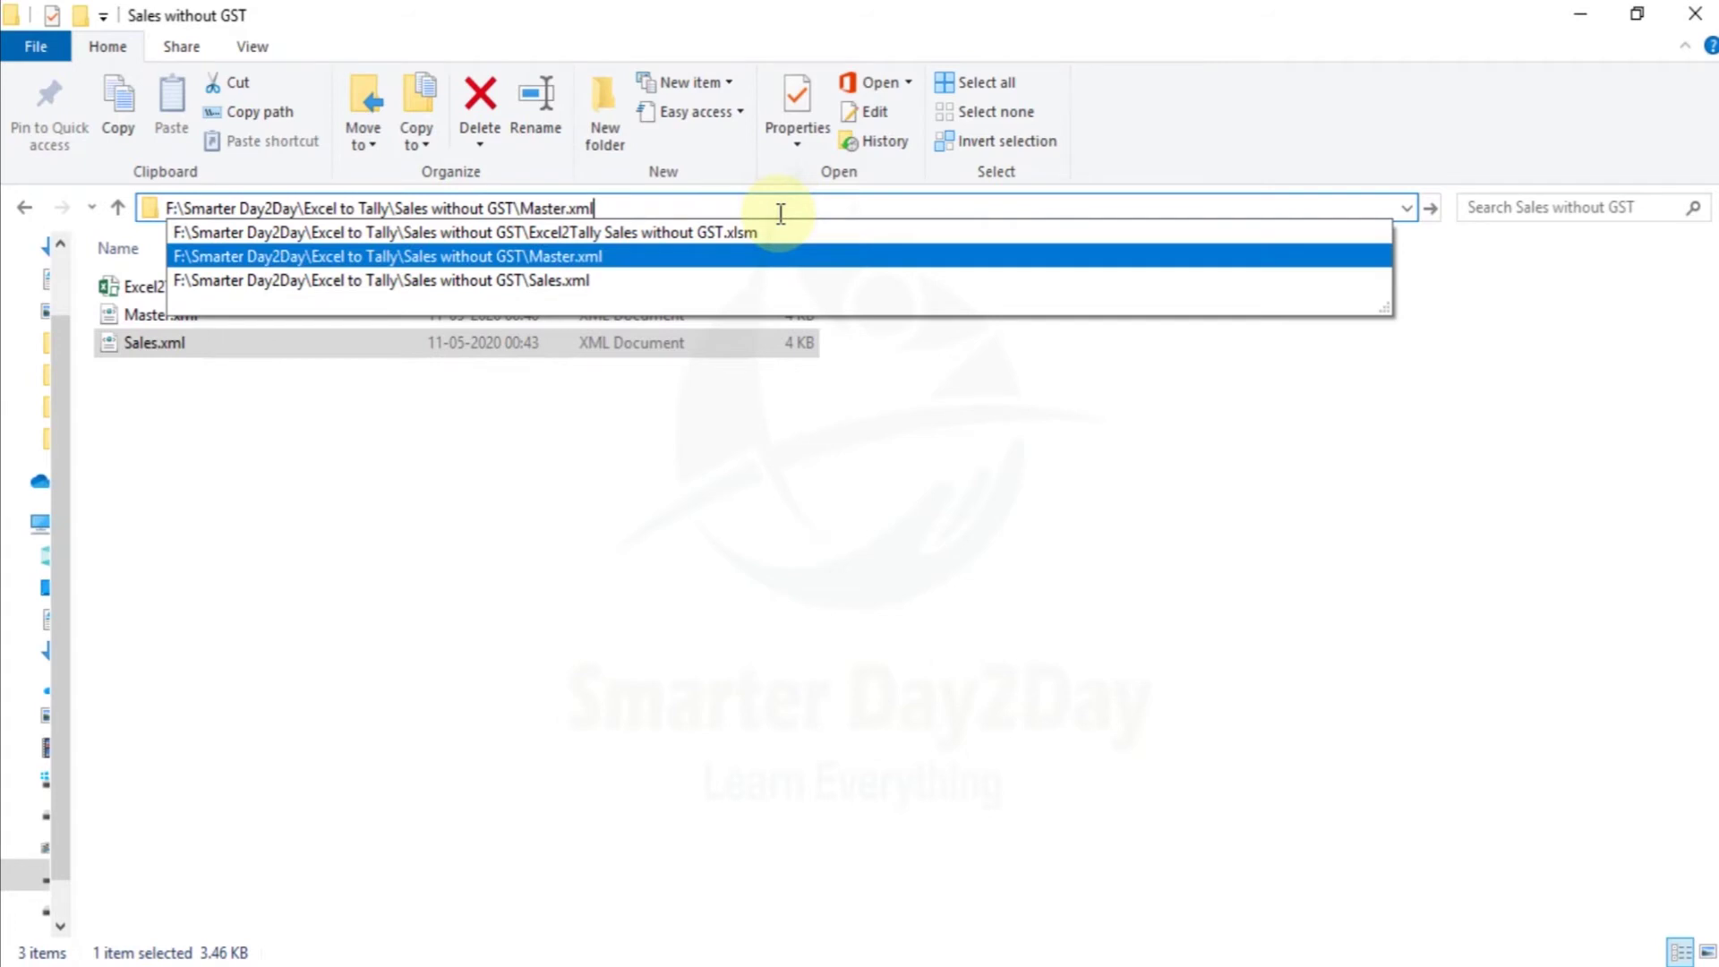
key("Down")
key("ctrl+a")
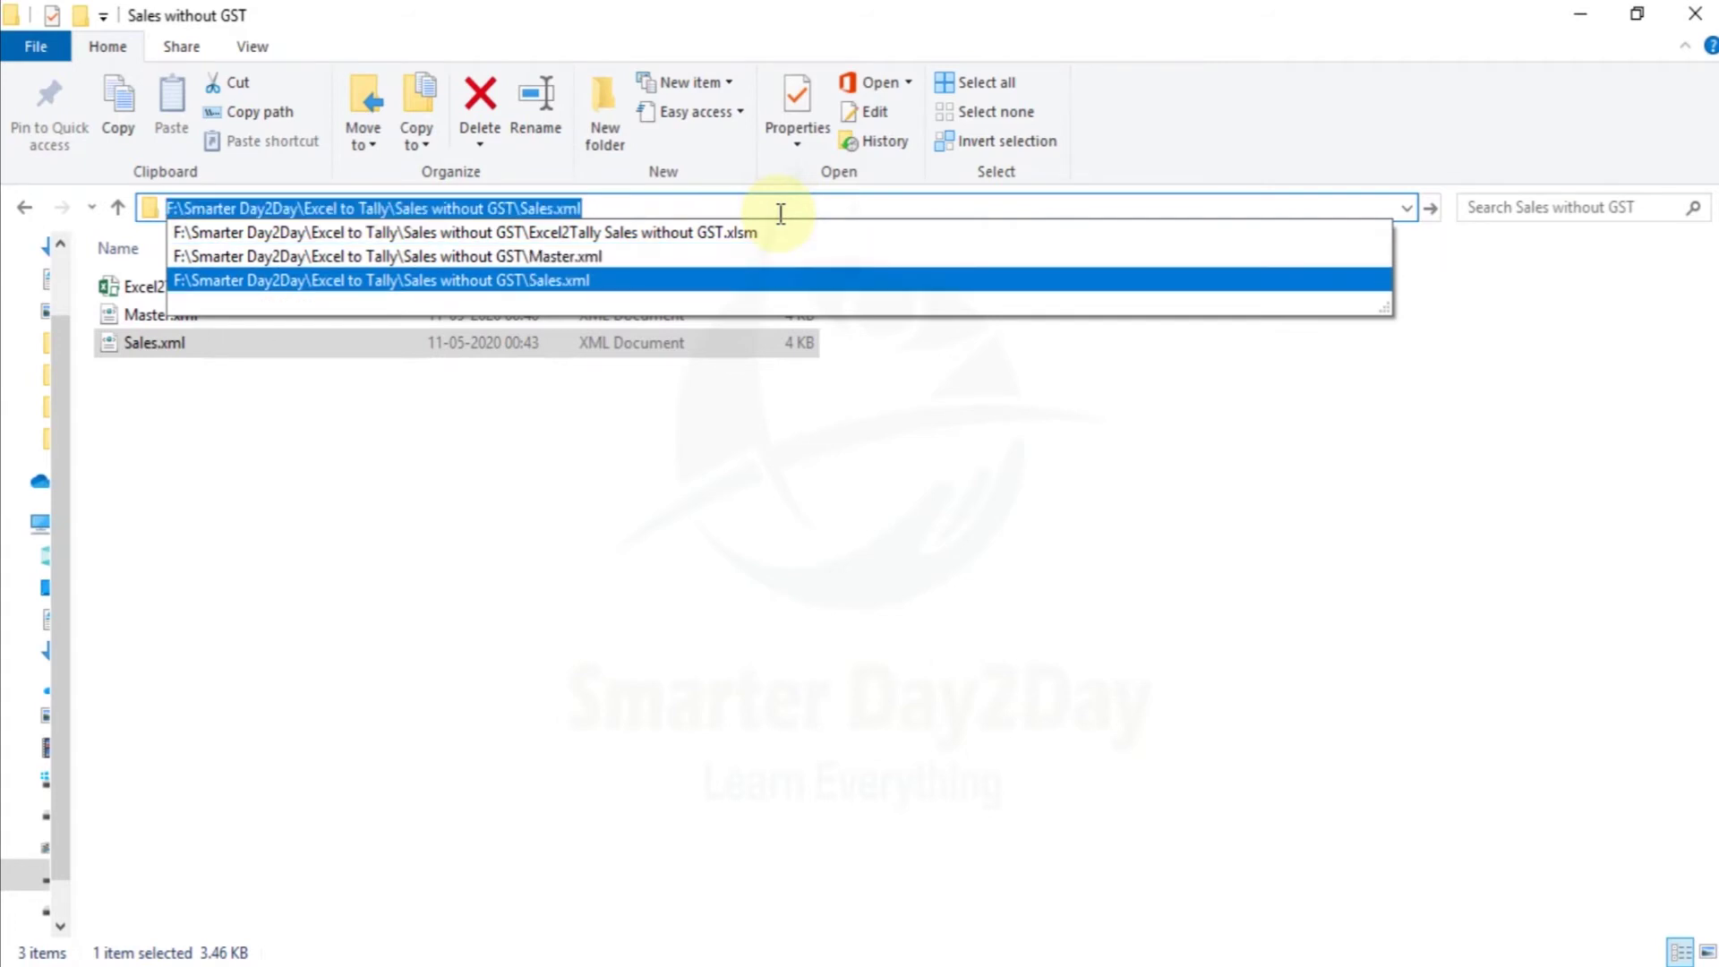
left_click(770, 618)
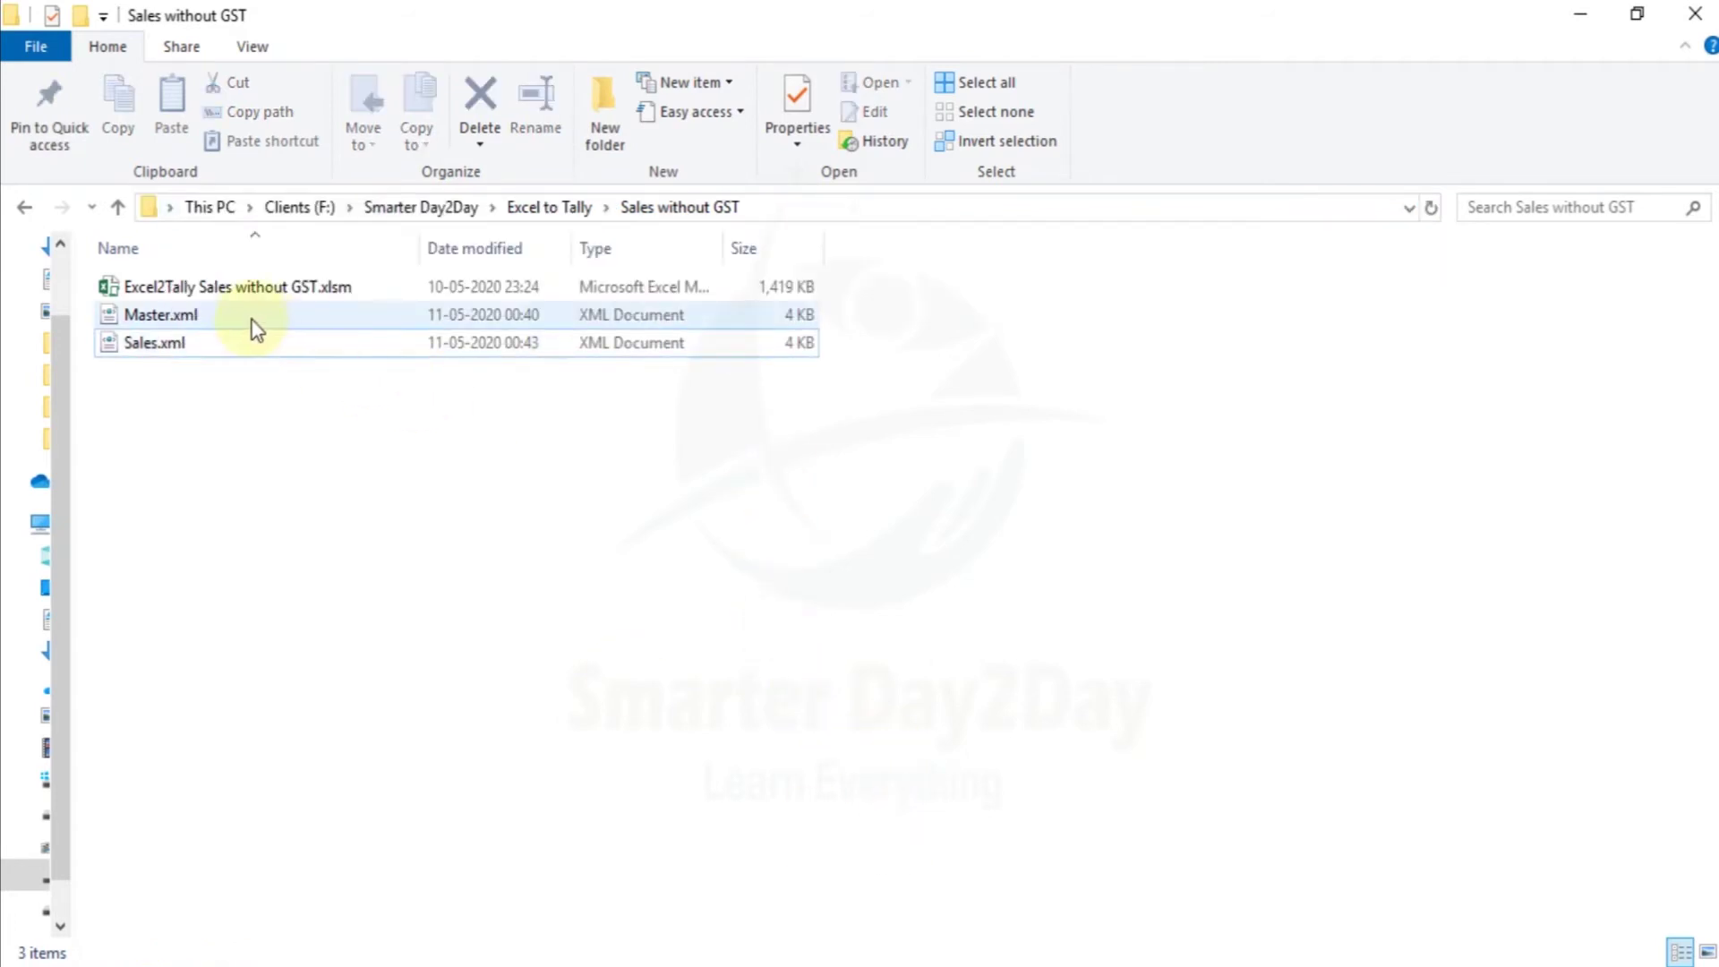
Step: Check the Sales without GST folder's full path in its Properties dialog, then close it
right_click(231, 340)
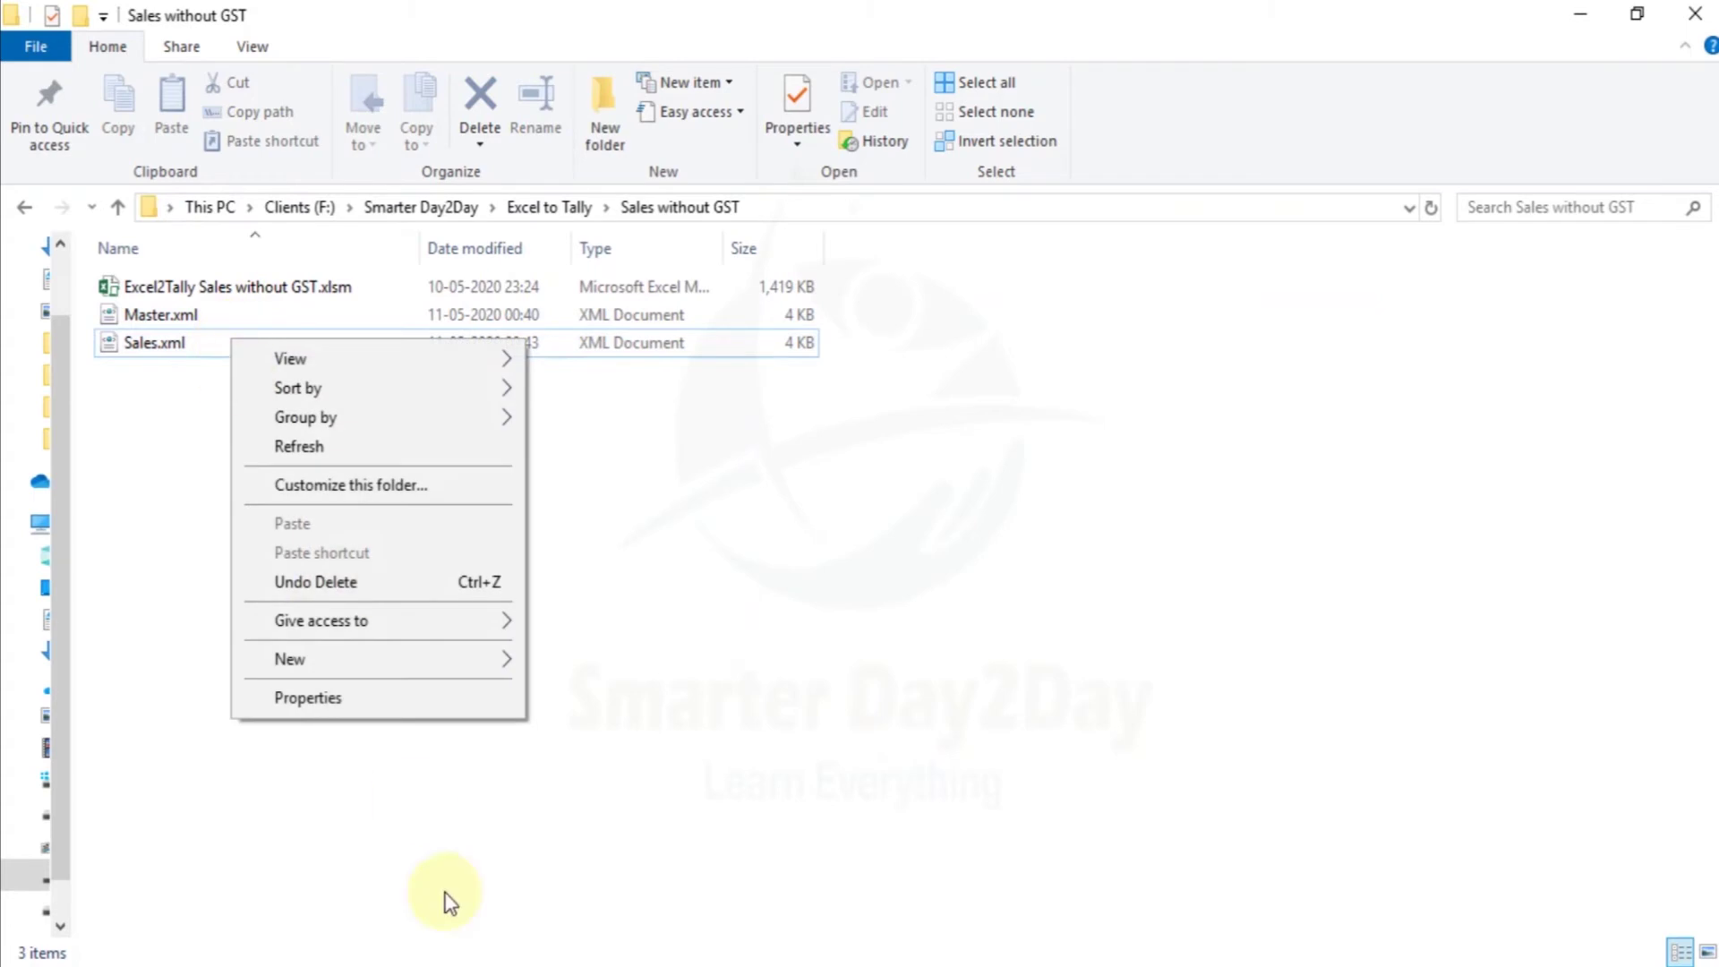
left_click(380, 705)
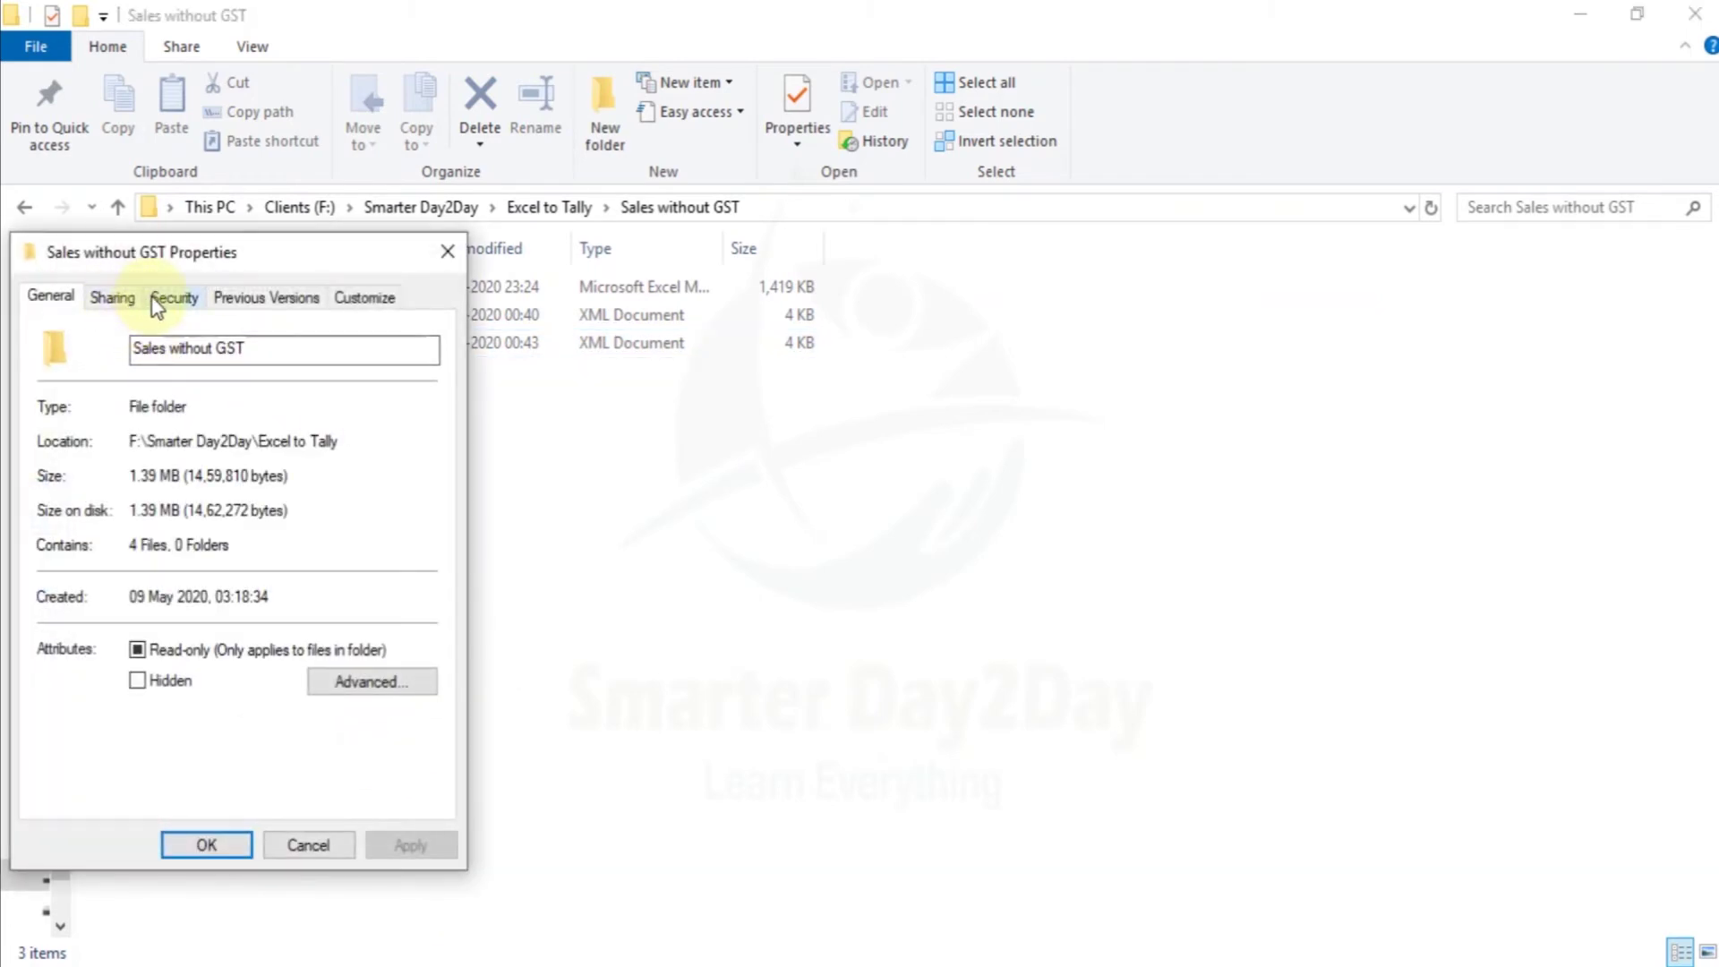
left_click(170, 298)
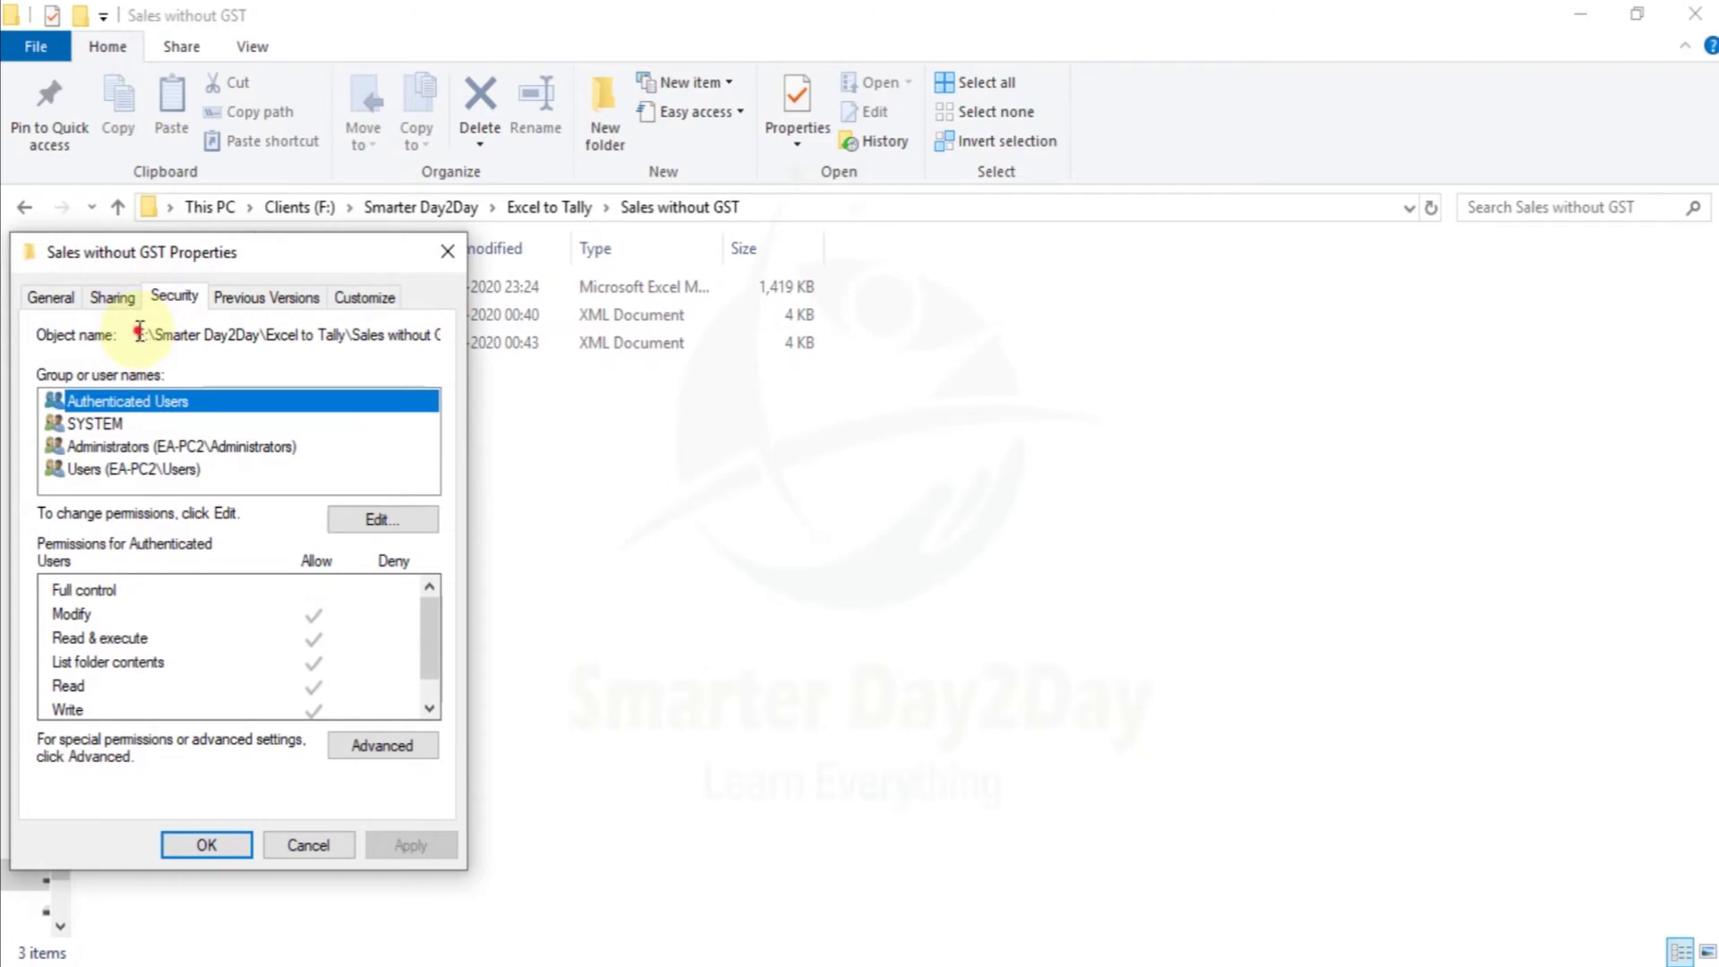
left_click_drag(140, 332, 461, 296)
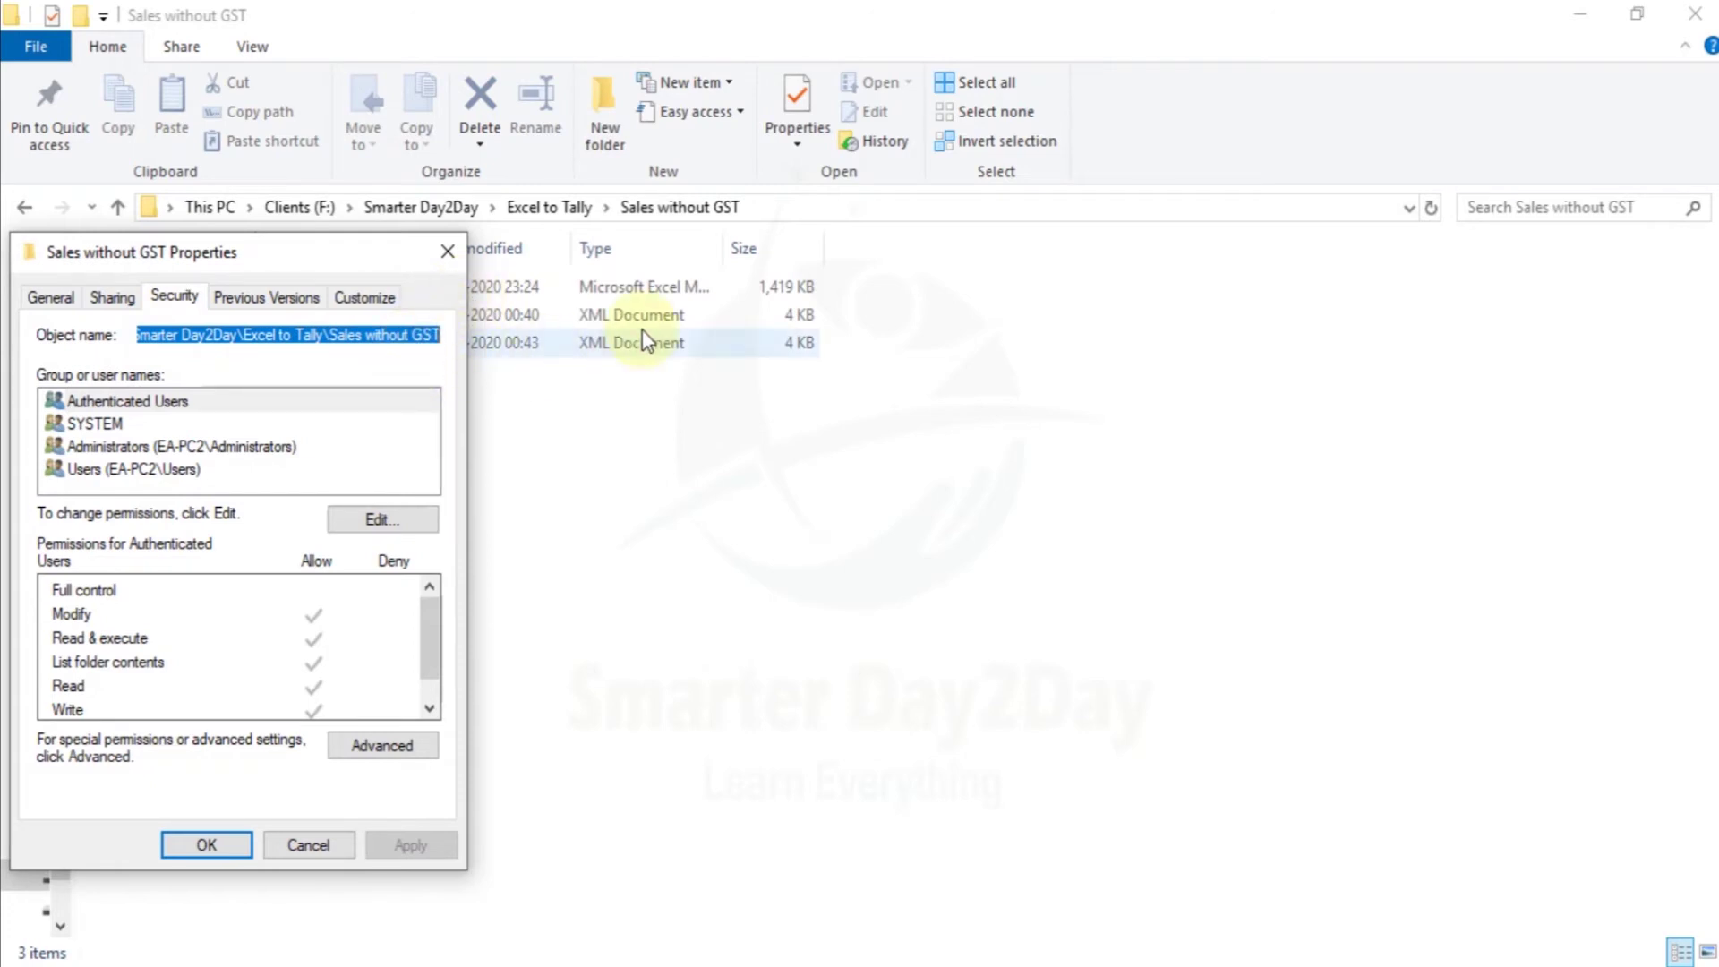
key("Home")
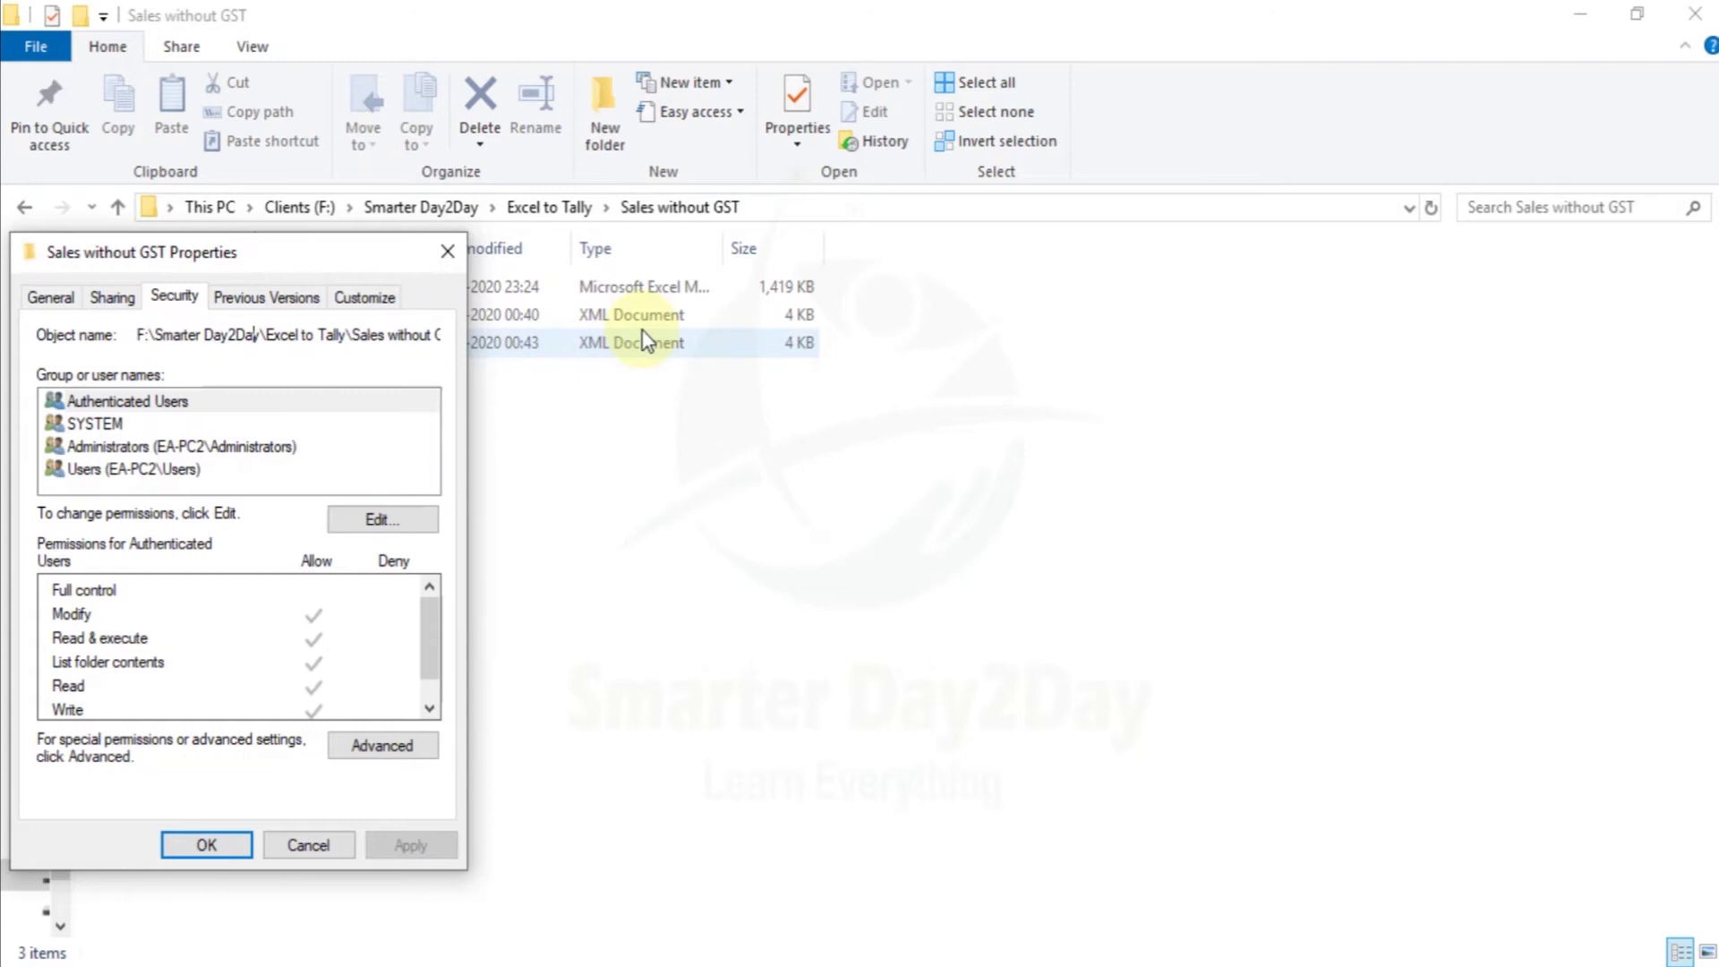
key("End")
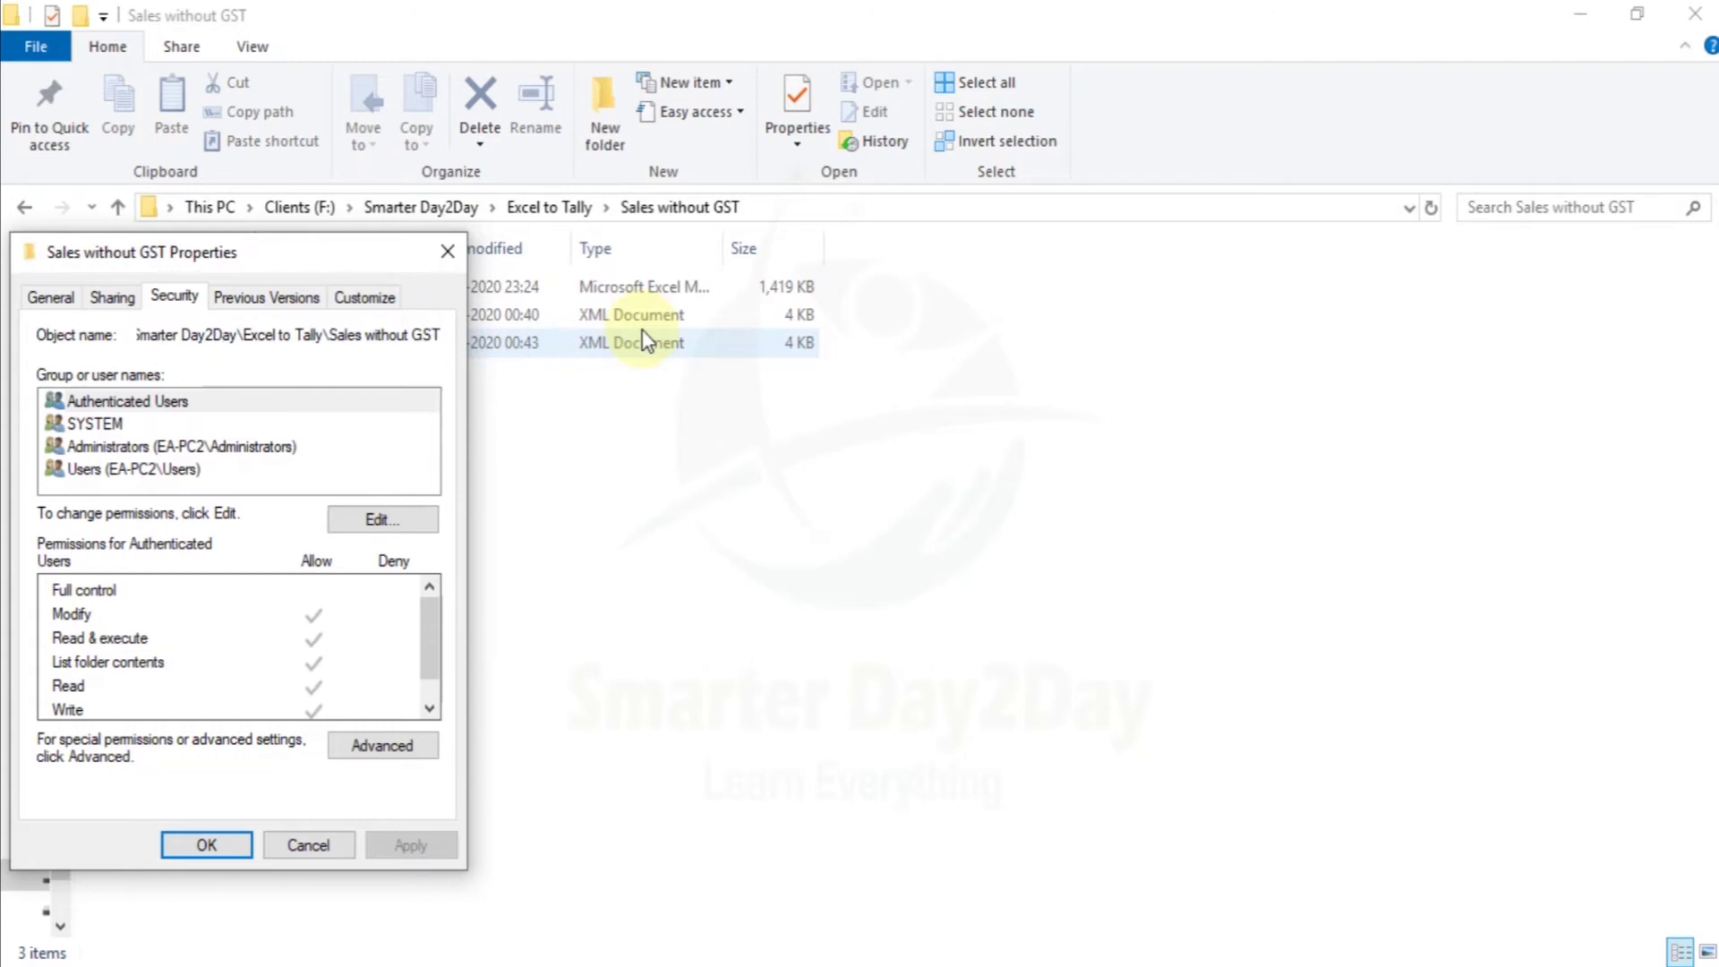
left_click(48, 299)
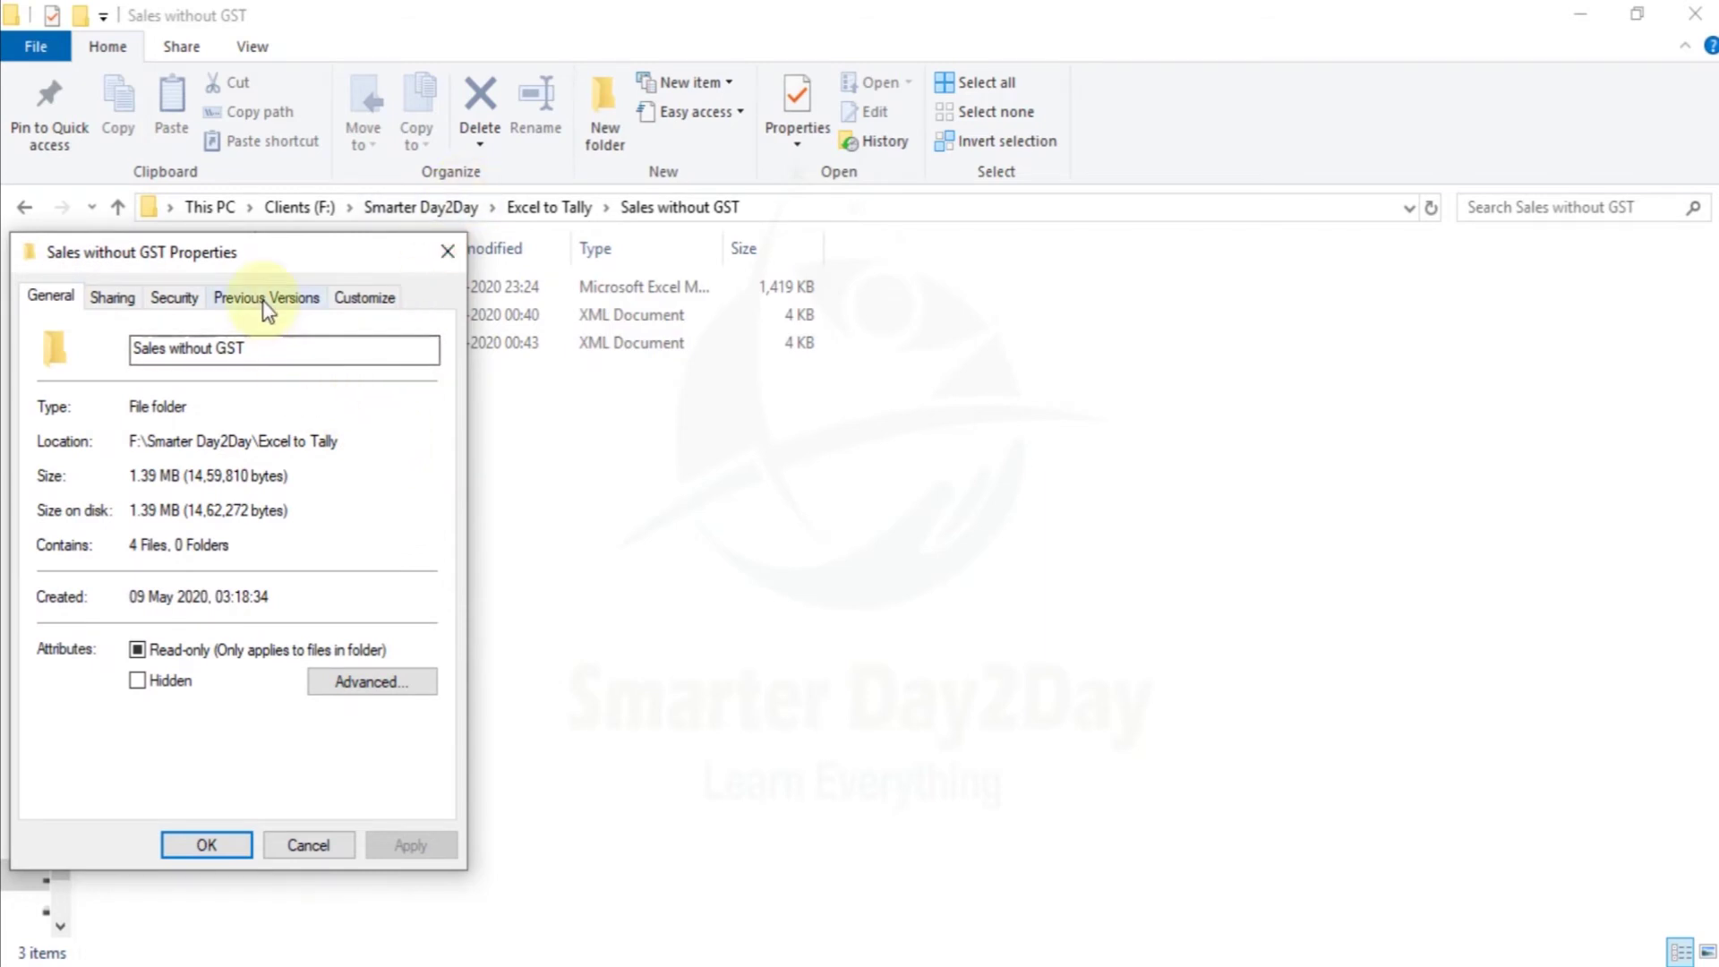
left_click(447, 252)
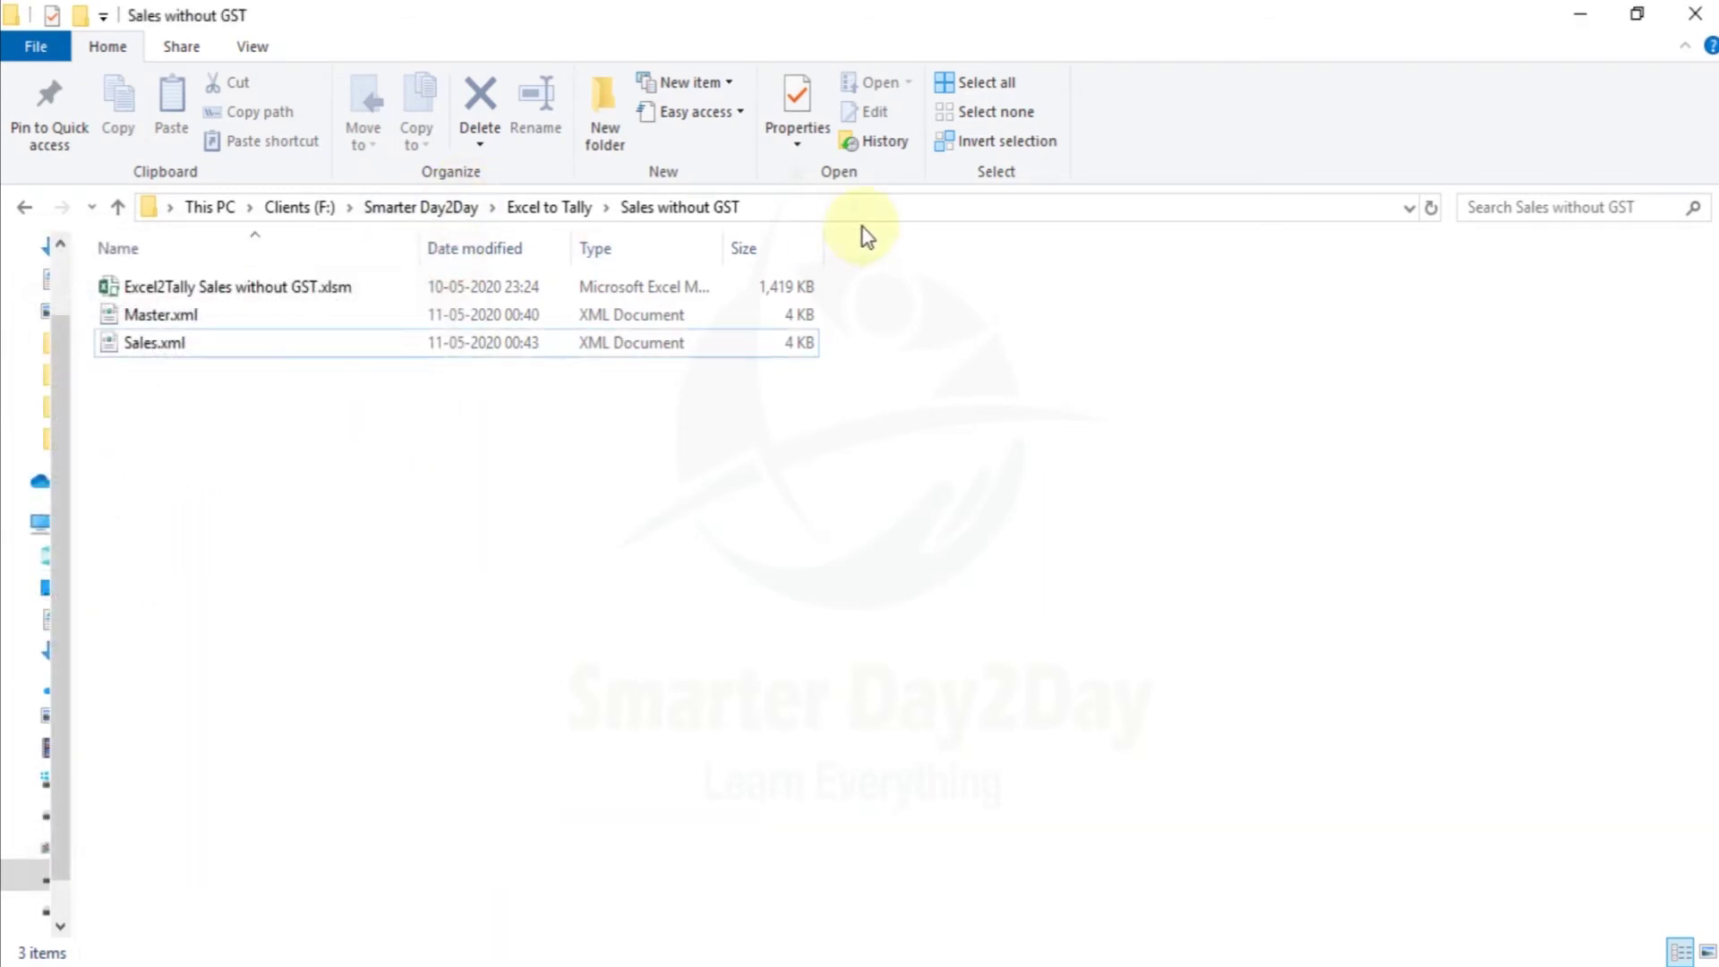
Step: Complete the address bar path to Sales.xml, select it, and switch to Tally.ERP 9
left_click(816, 202)
left_click(817, 202)
type("\\")
key("Down")
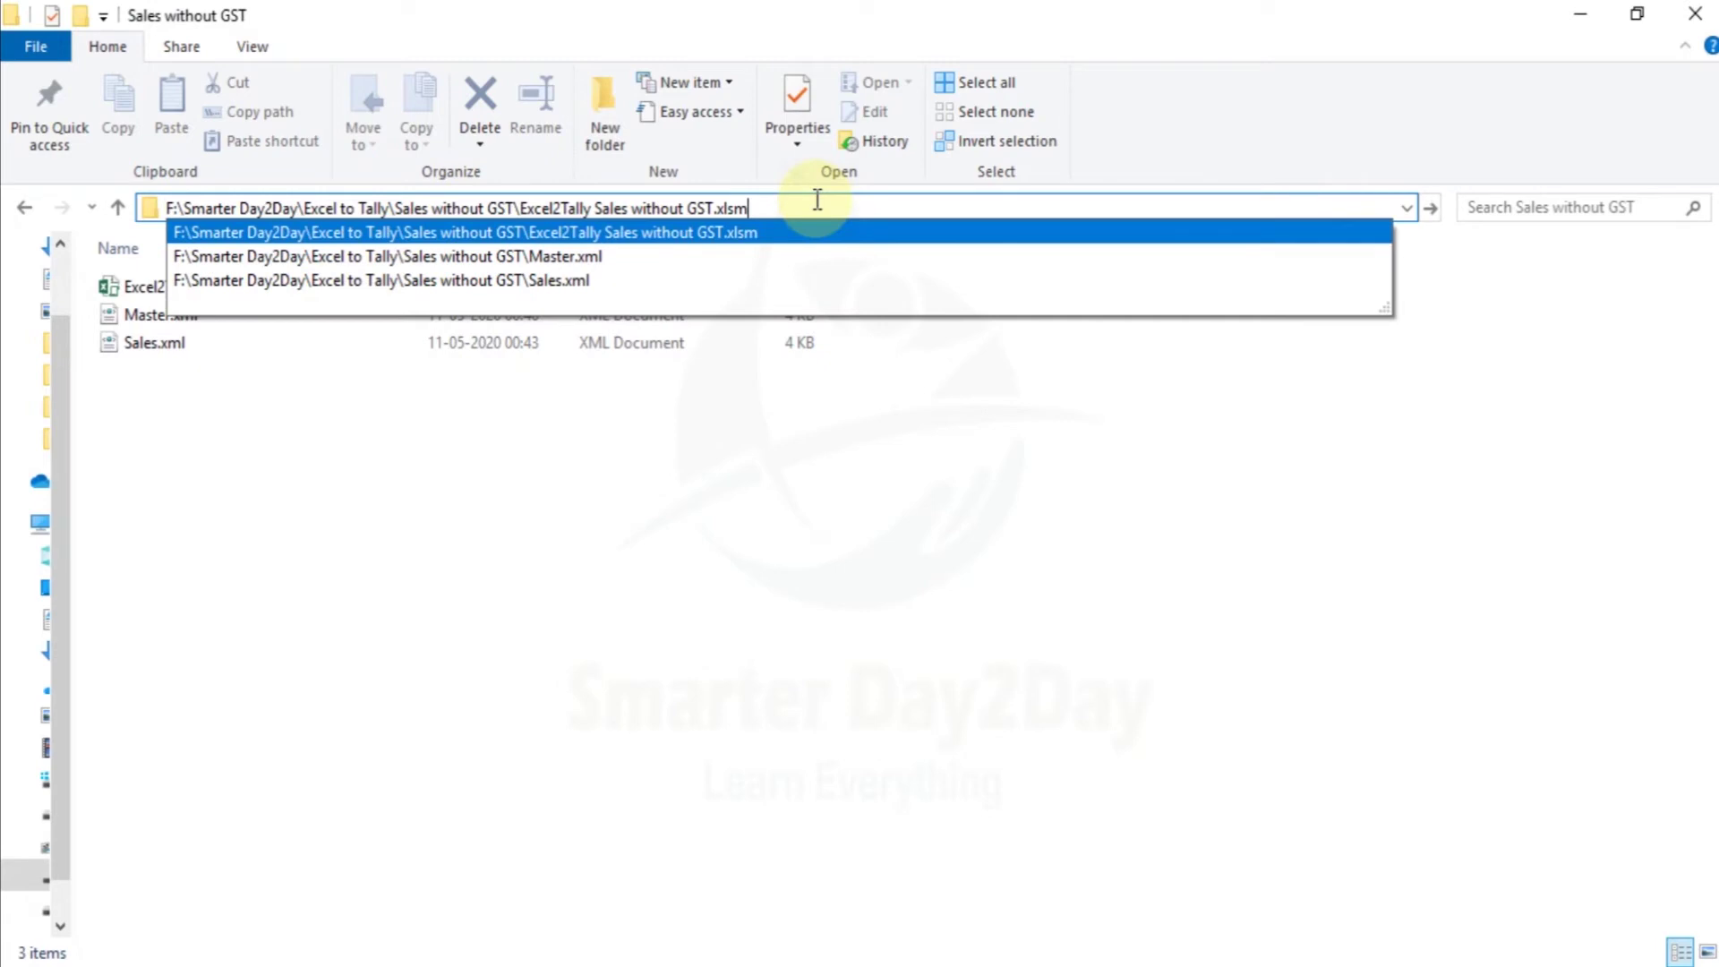
key("Down")
key("Down")
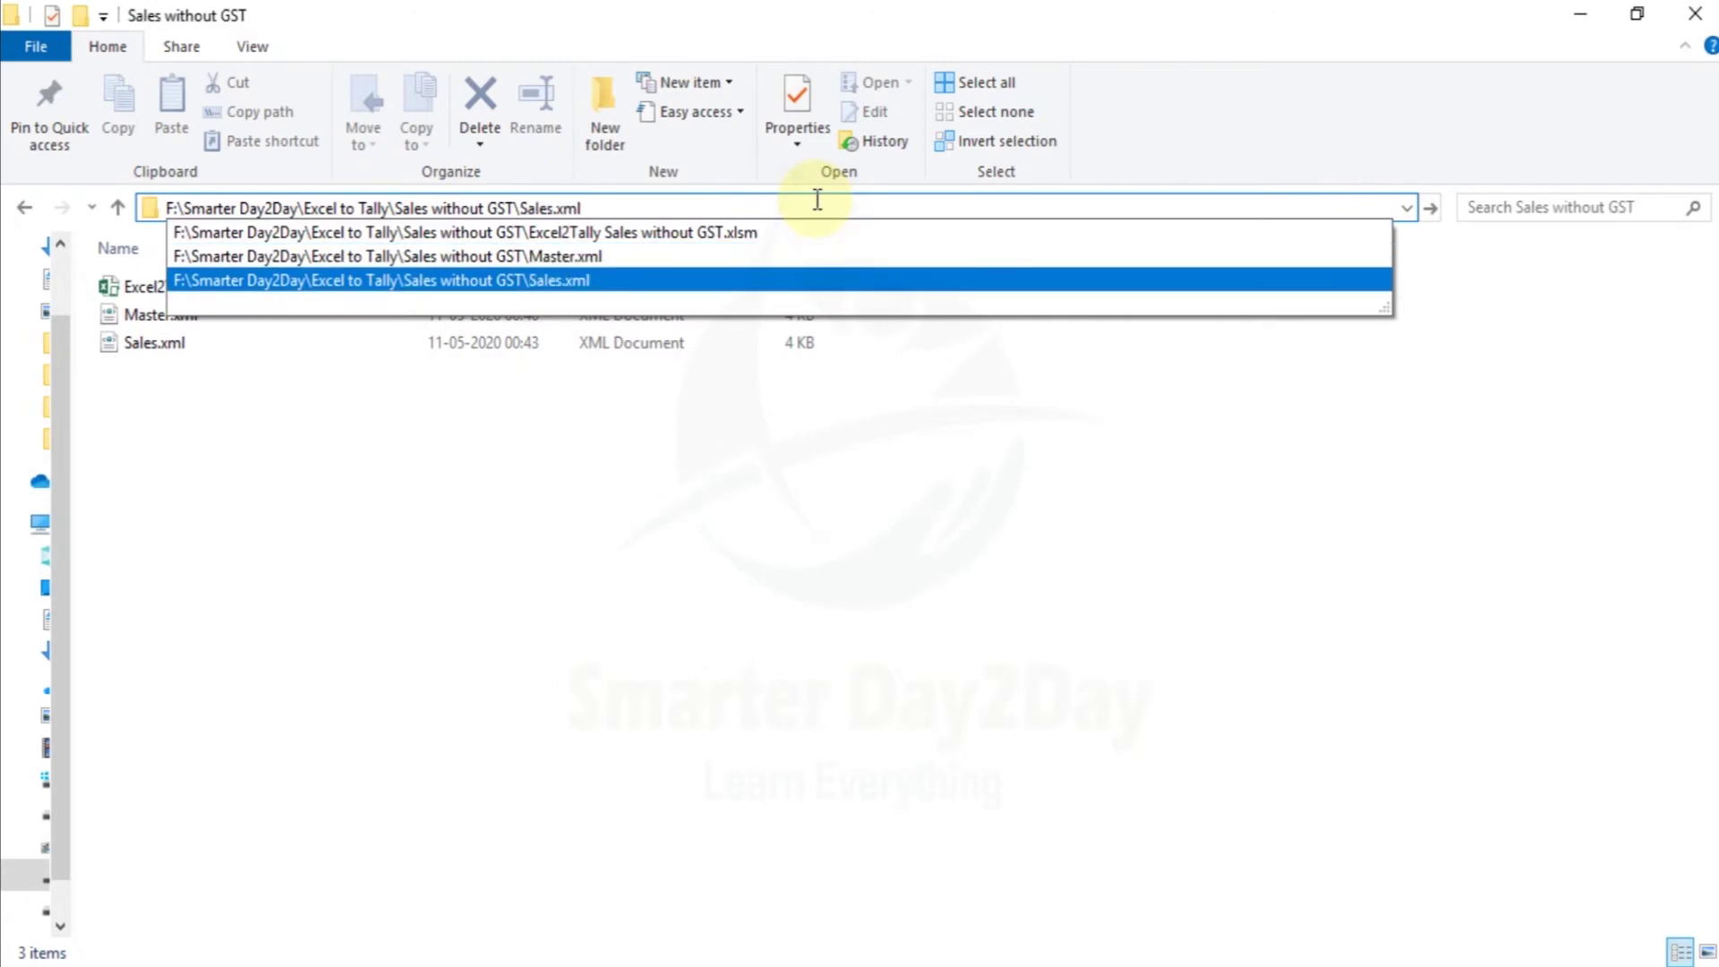
key("ctrl+a")
key("ctrl+c")
left_click(238, 372)
left_click(815, 960)
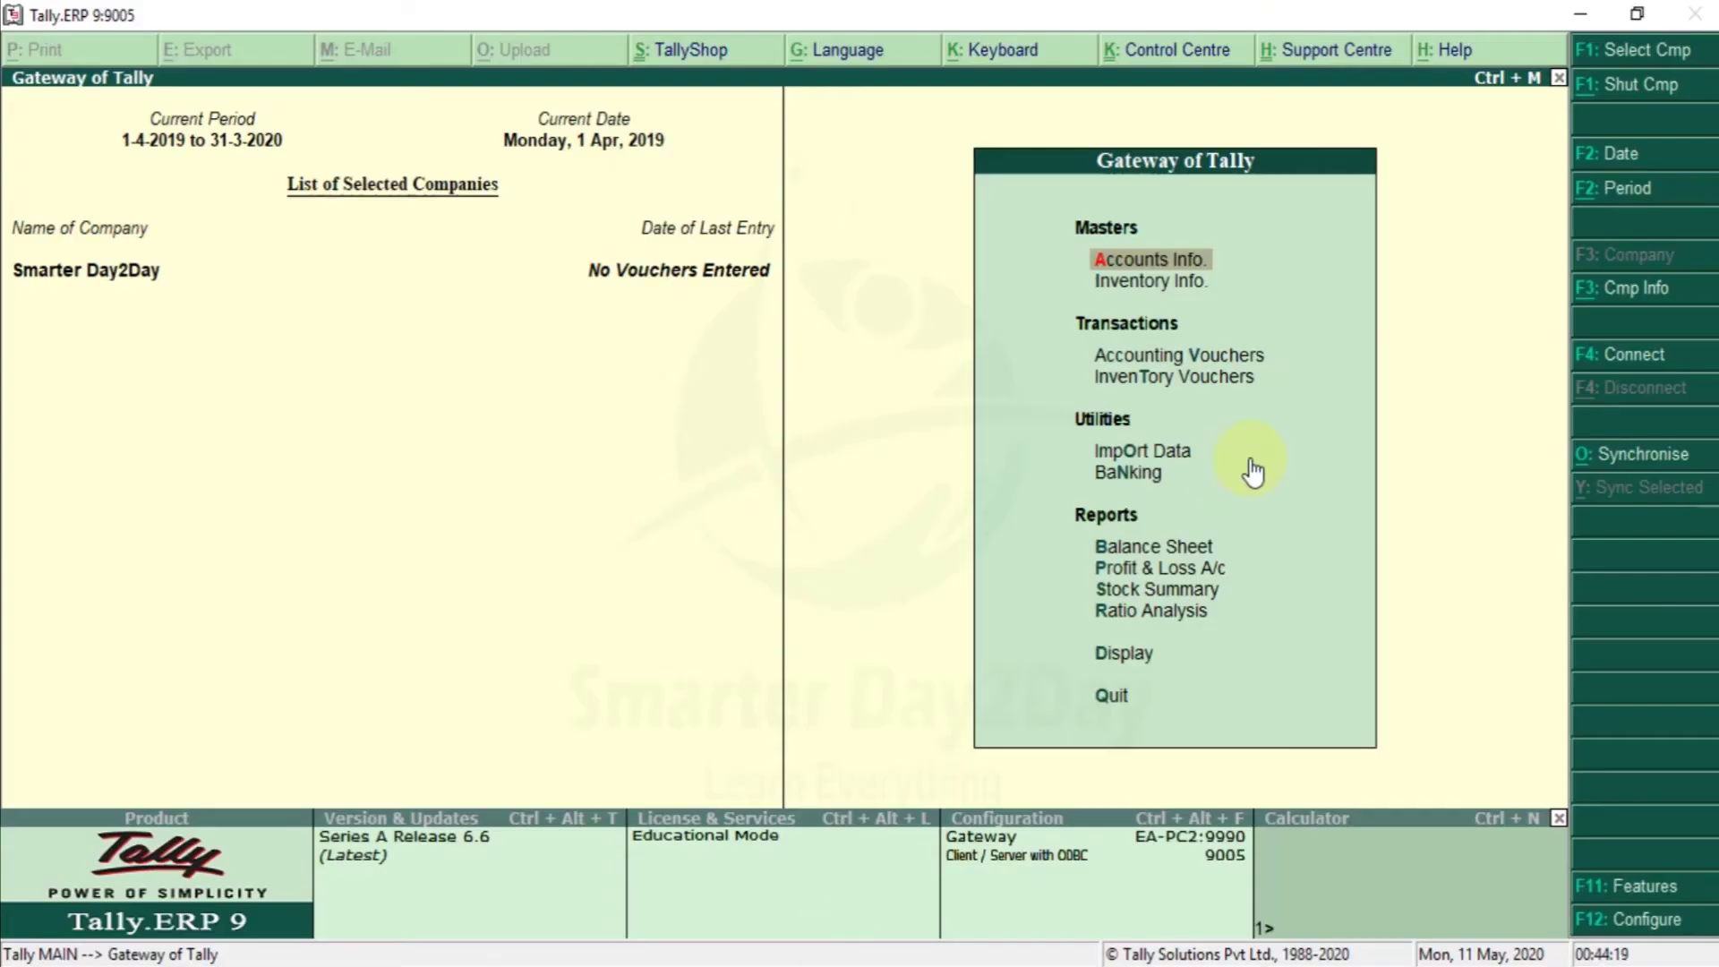
Step: Import vouchers from the pasted Sales.xml path via Import Data > Vouchers, then return to the Gateway
left_click(1109, 448)
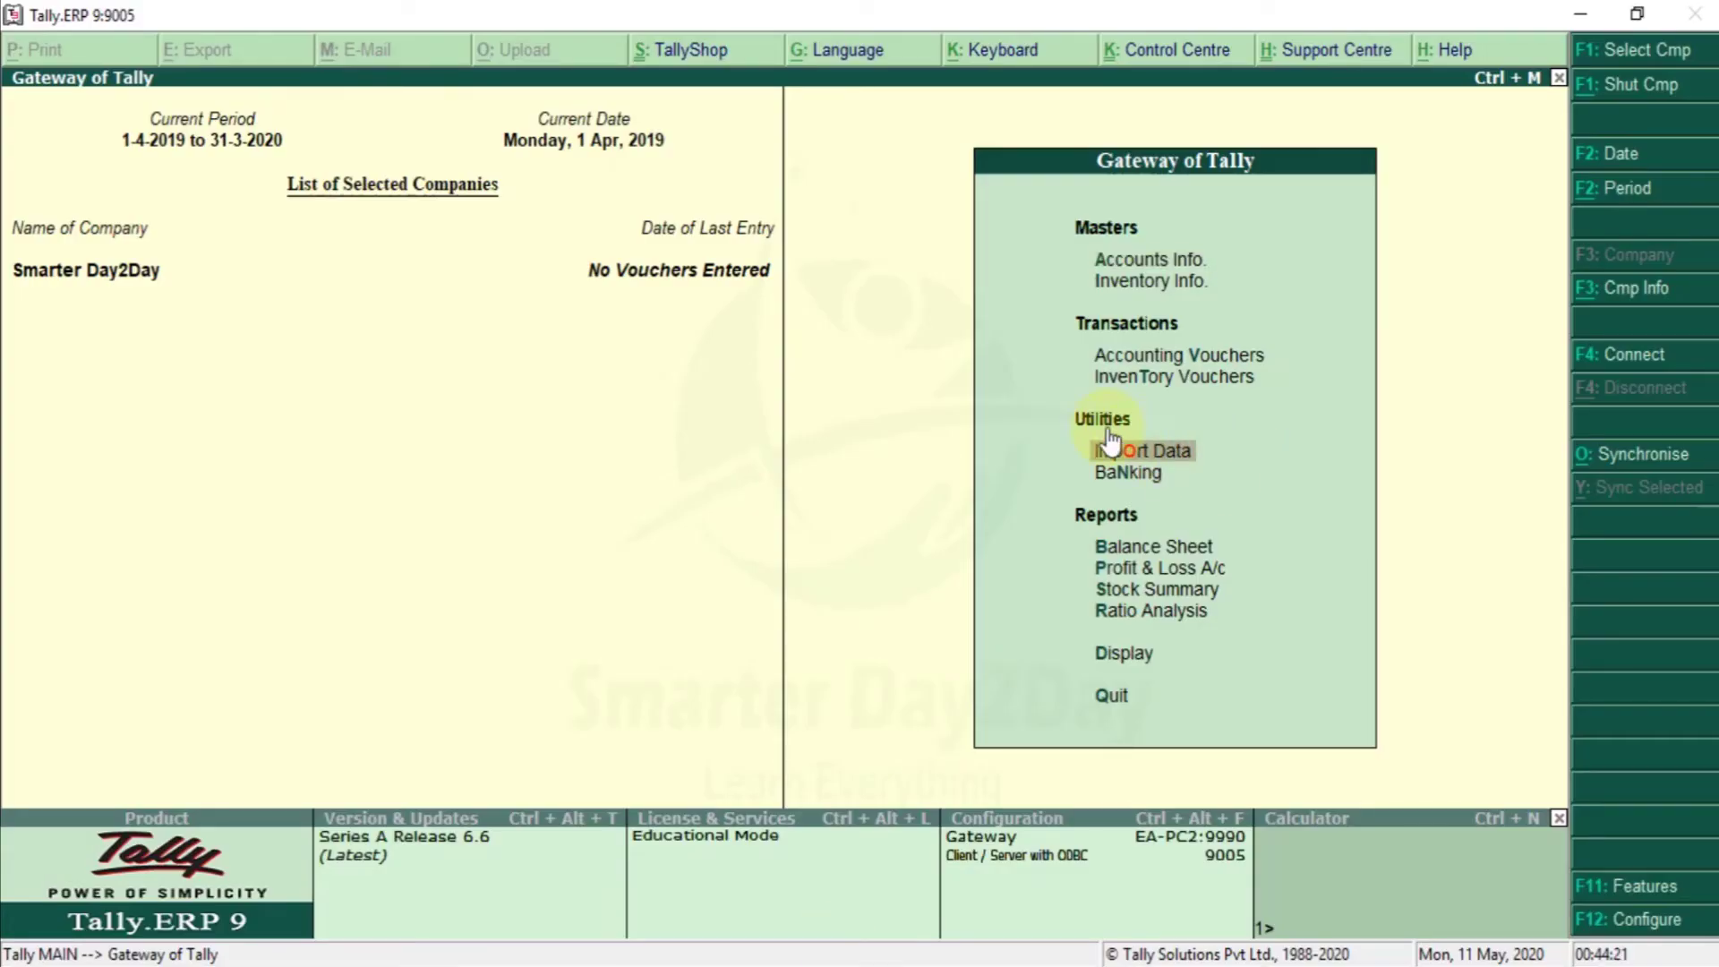
left_click(1183, 448)
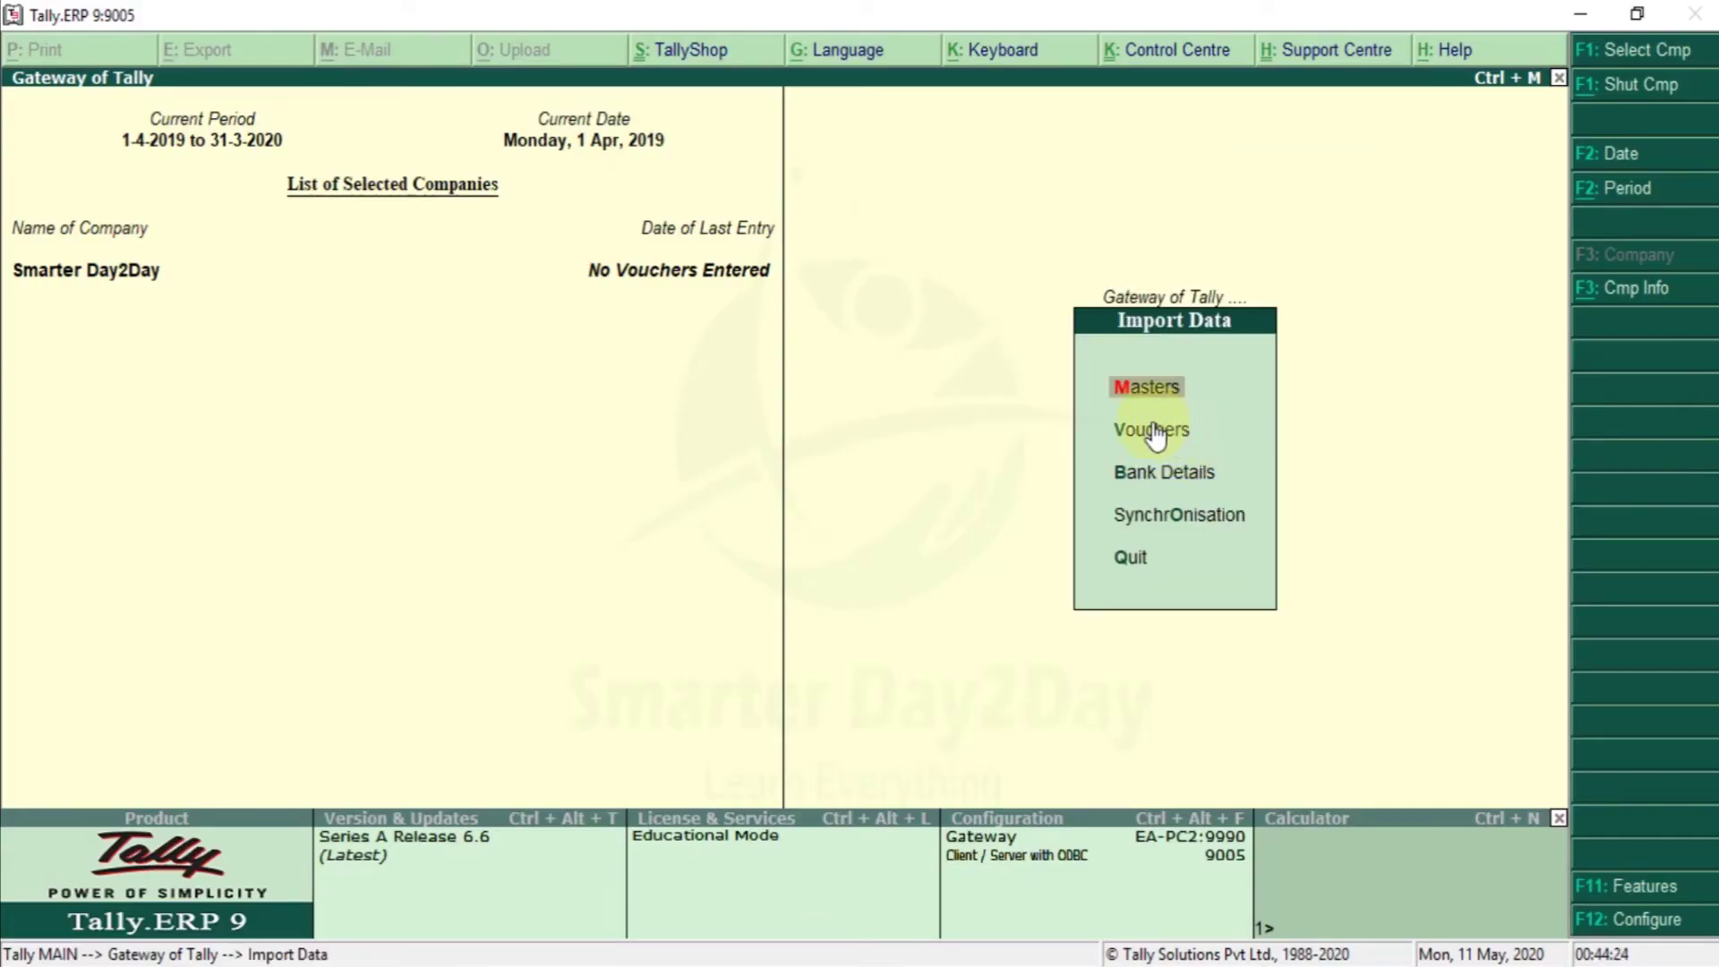
left_click(1155, 433)
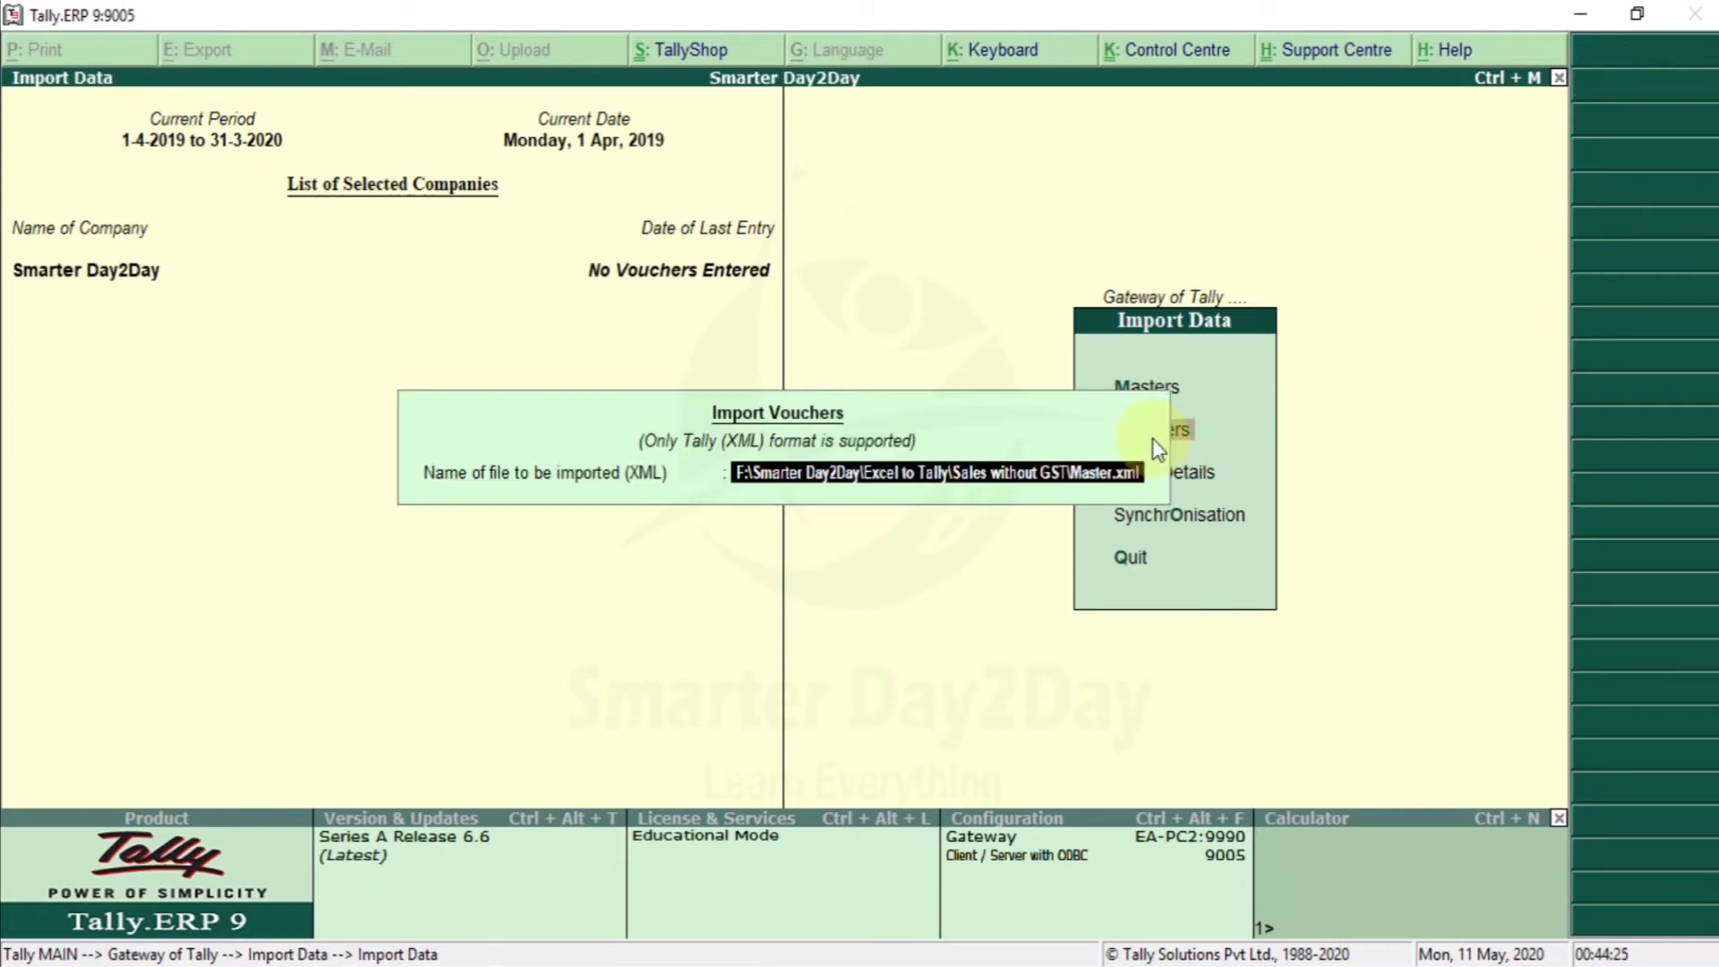
key("ctrl+v")
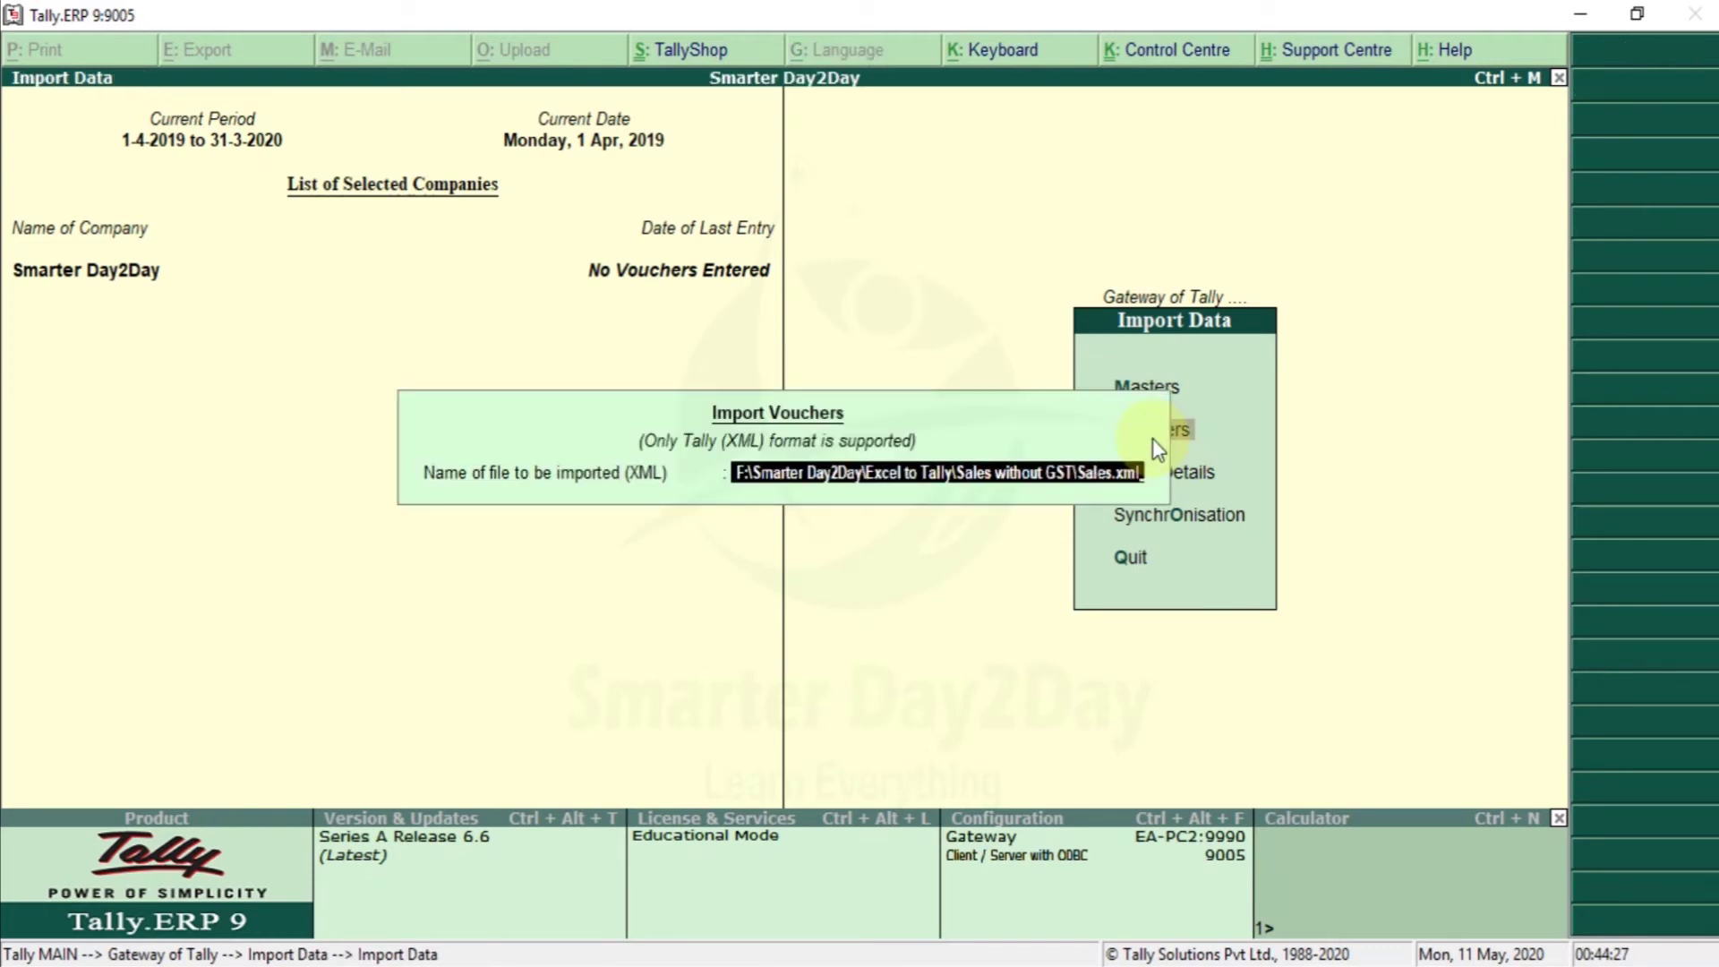
key("Return")
key("Escape")
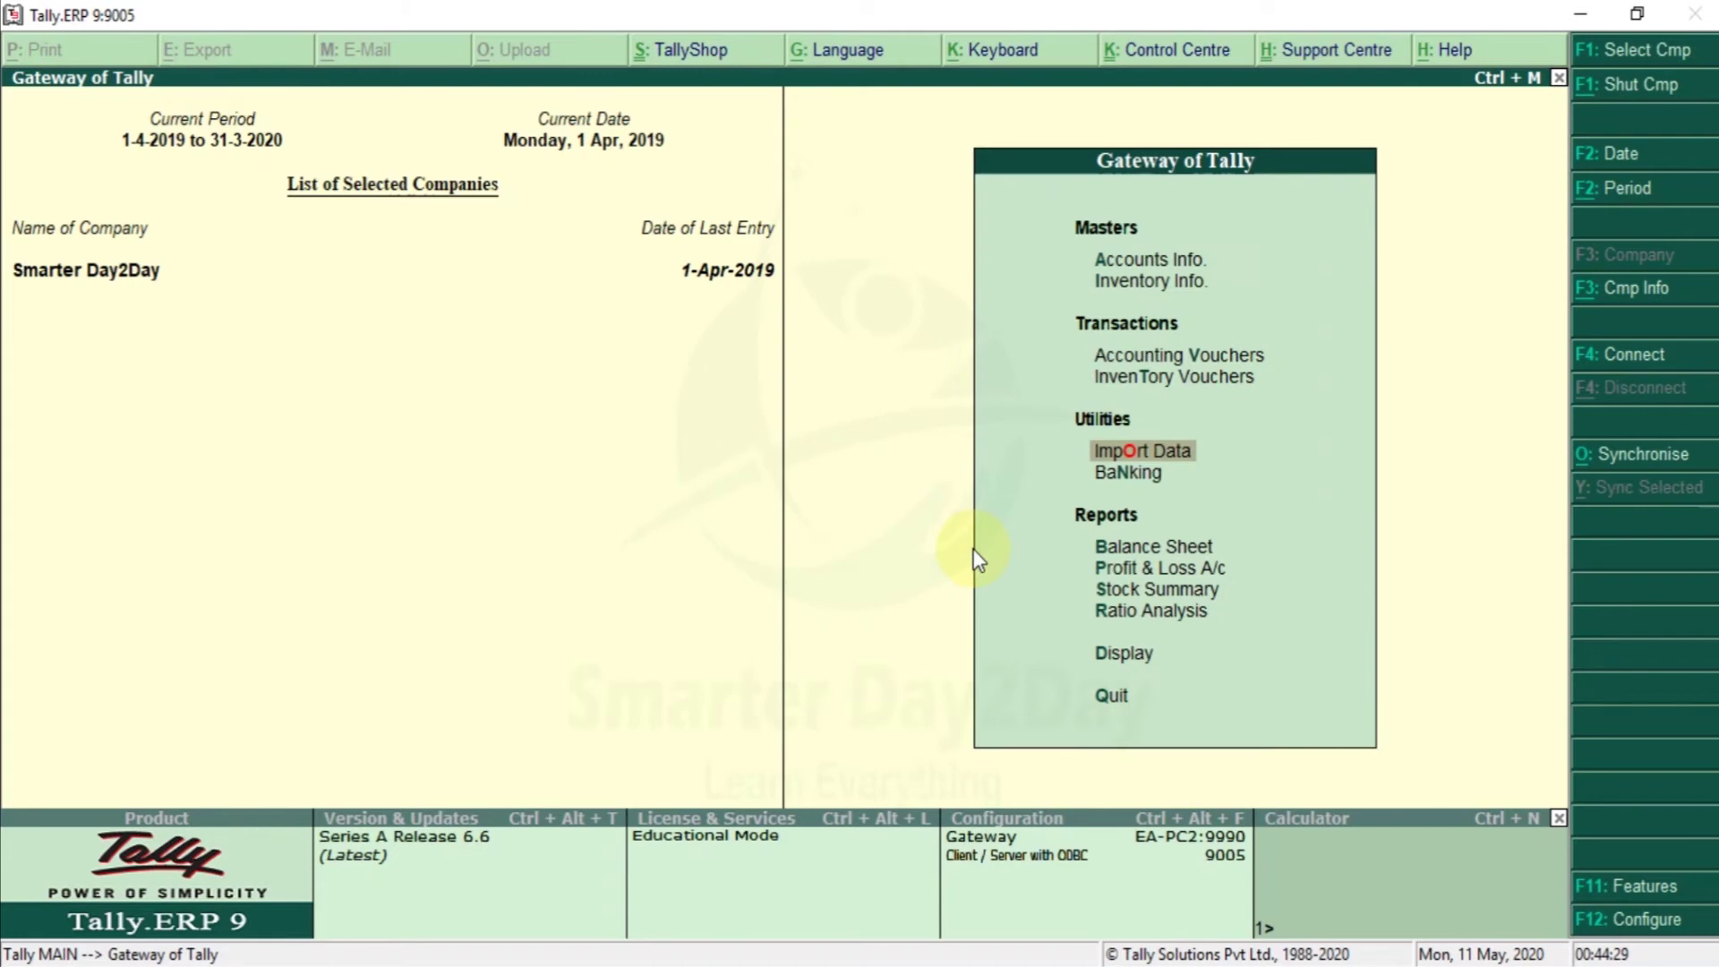
Step: Open the April Sales voucher list in Statistics and view the Cash Customer voucher
key("d")
key("s")
key("Return")
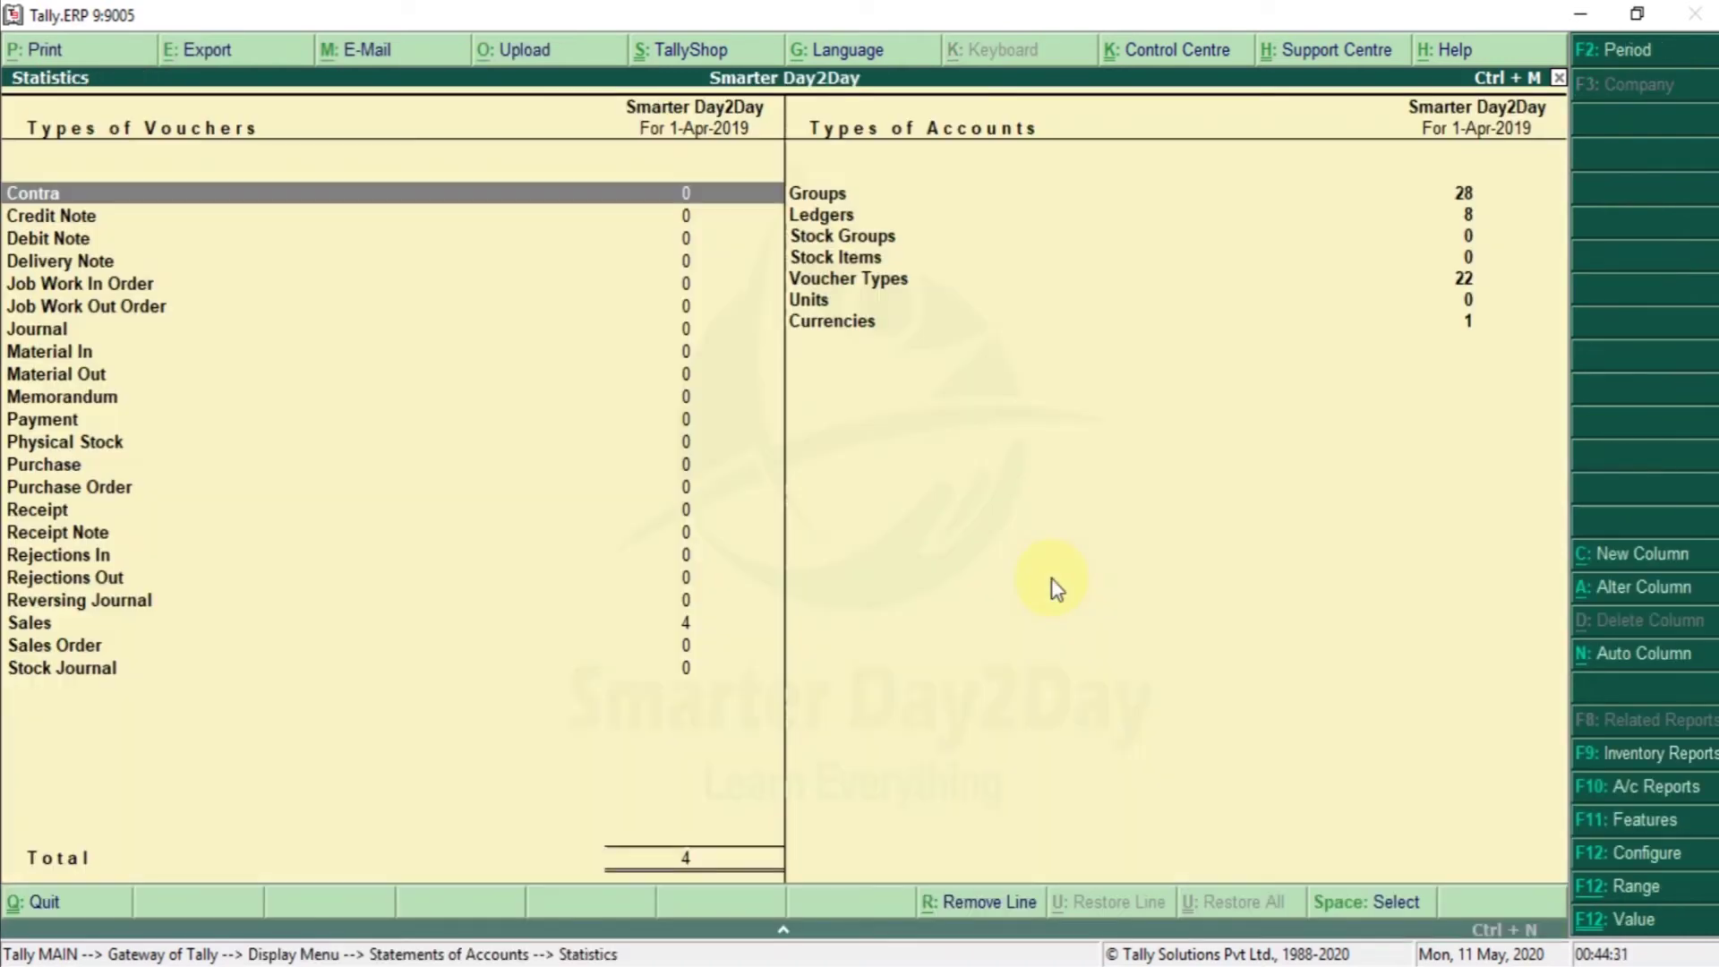
key("Down")
key("Down")
key("Down")
key("Down")
key("Down")
key("Down")
key("Down")
key("Down")
key("Down")
key("Down")
key("Down")
key("Down")
key("Return")
key("Return")
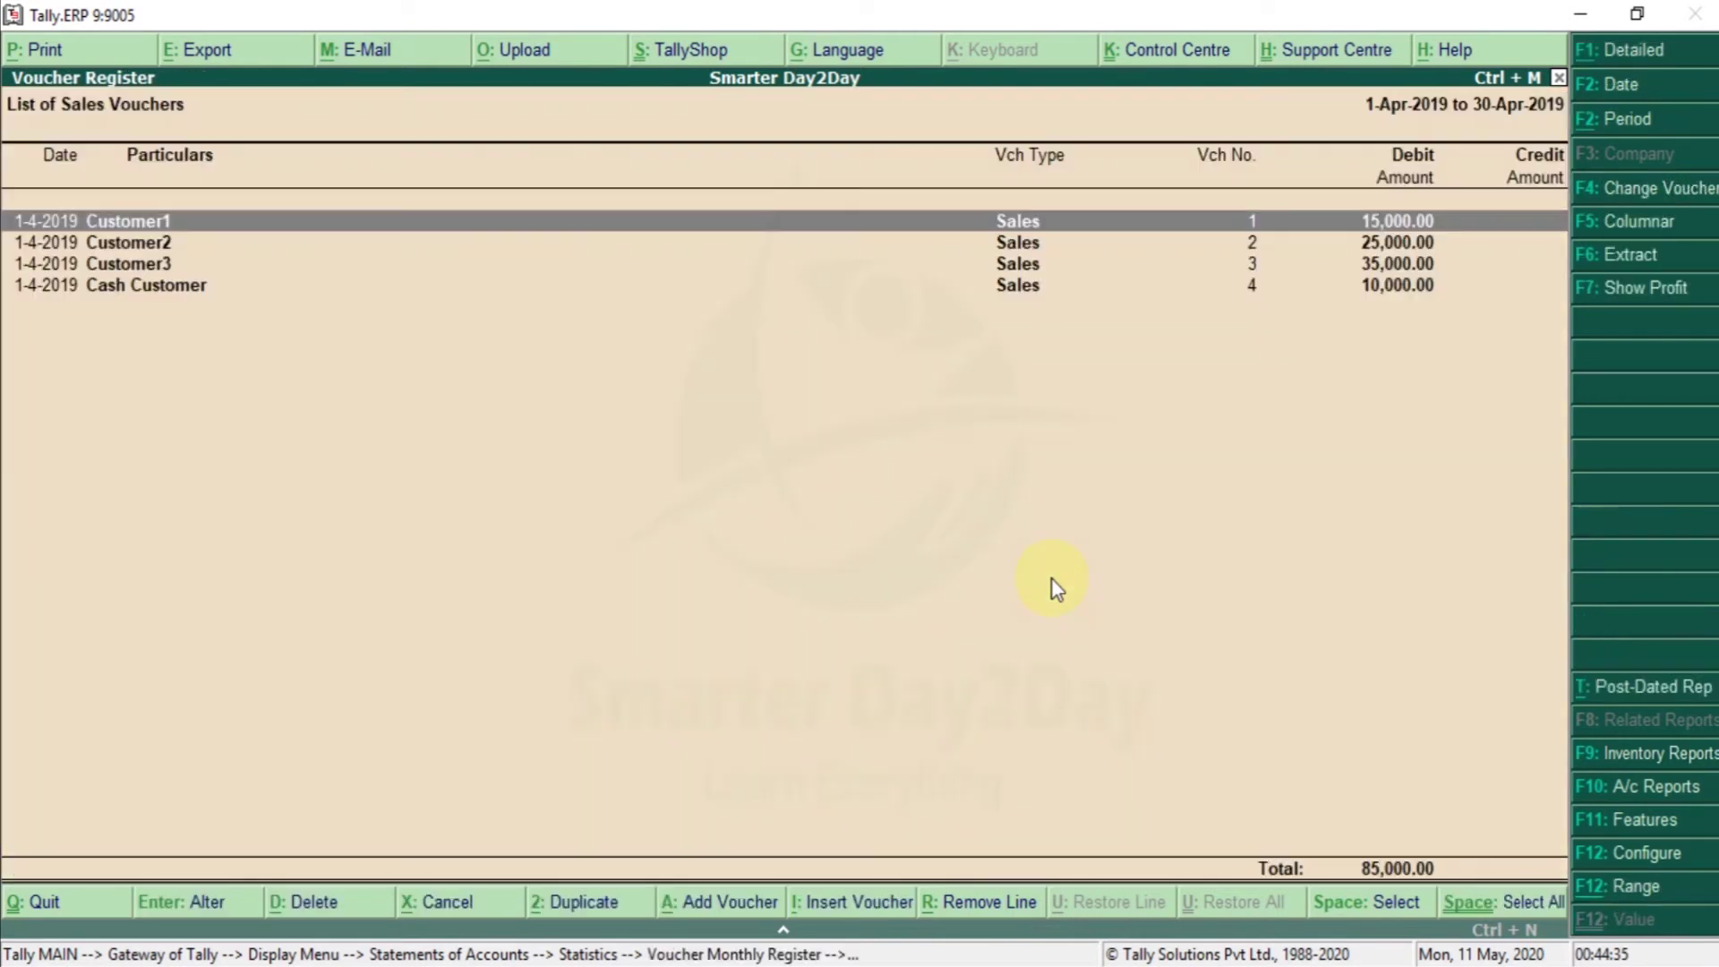
key("Down")
key("Down")
key("Down")
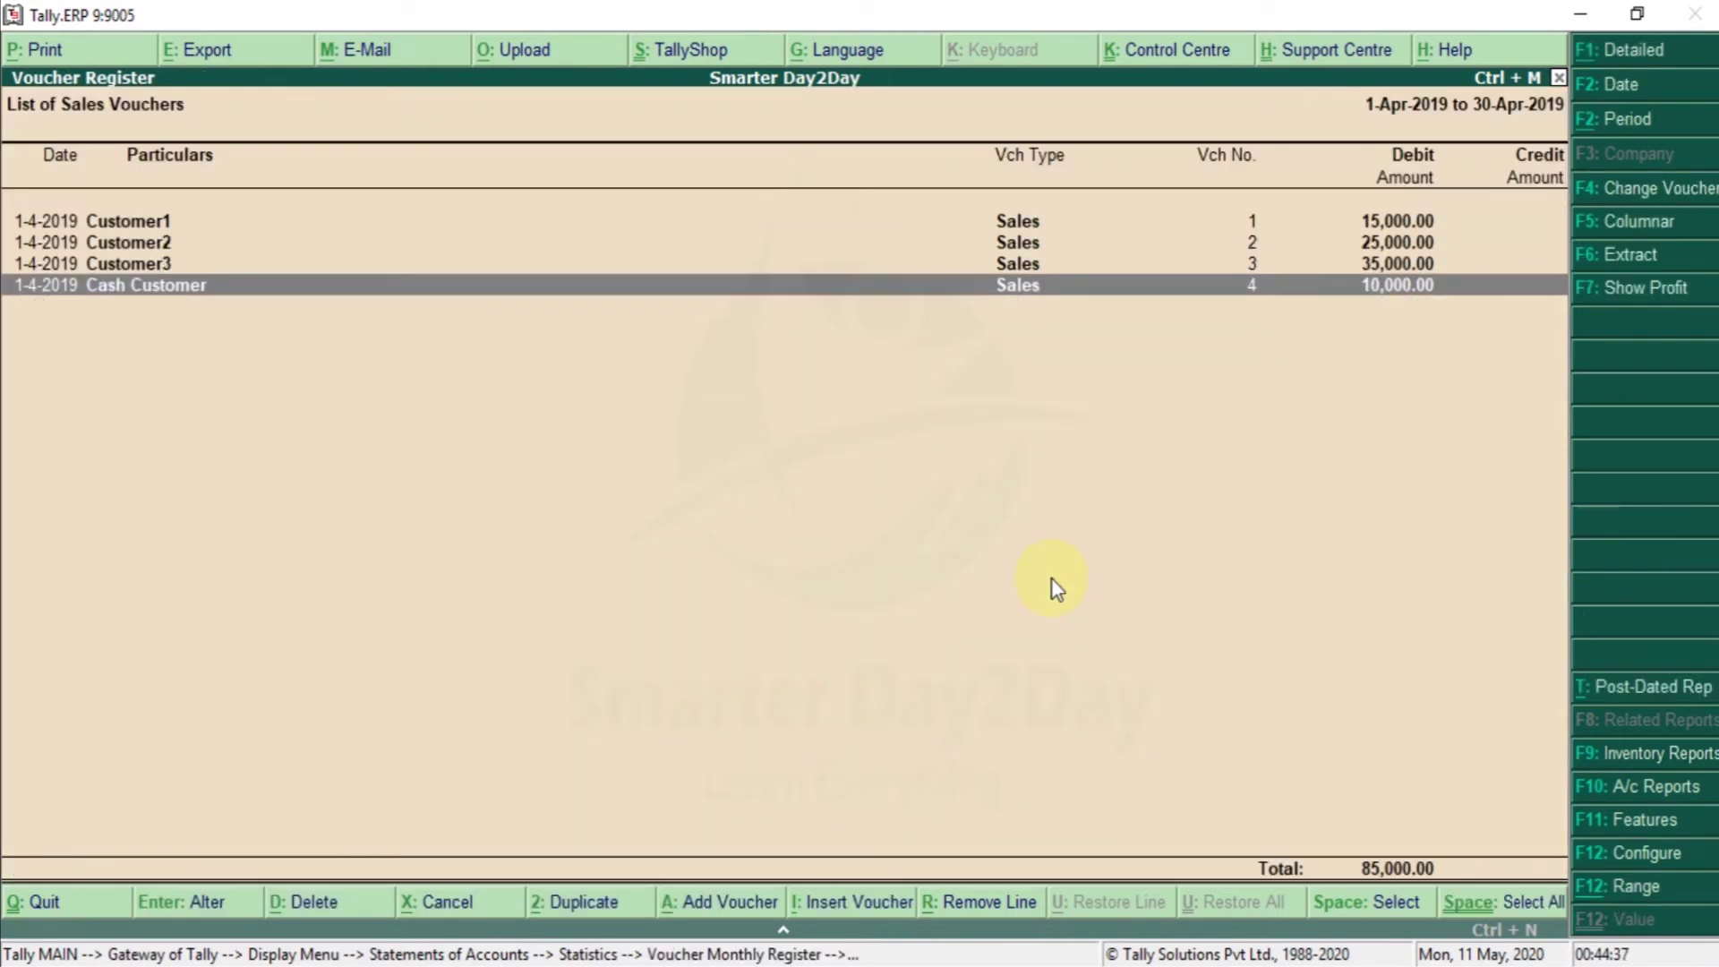
key("Return")
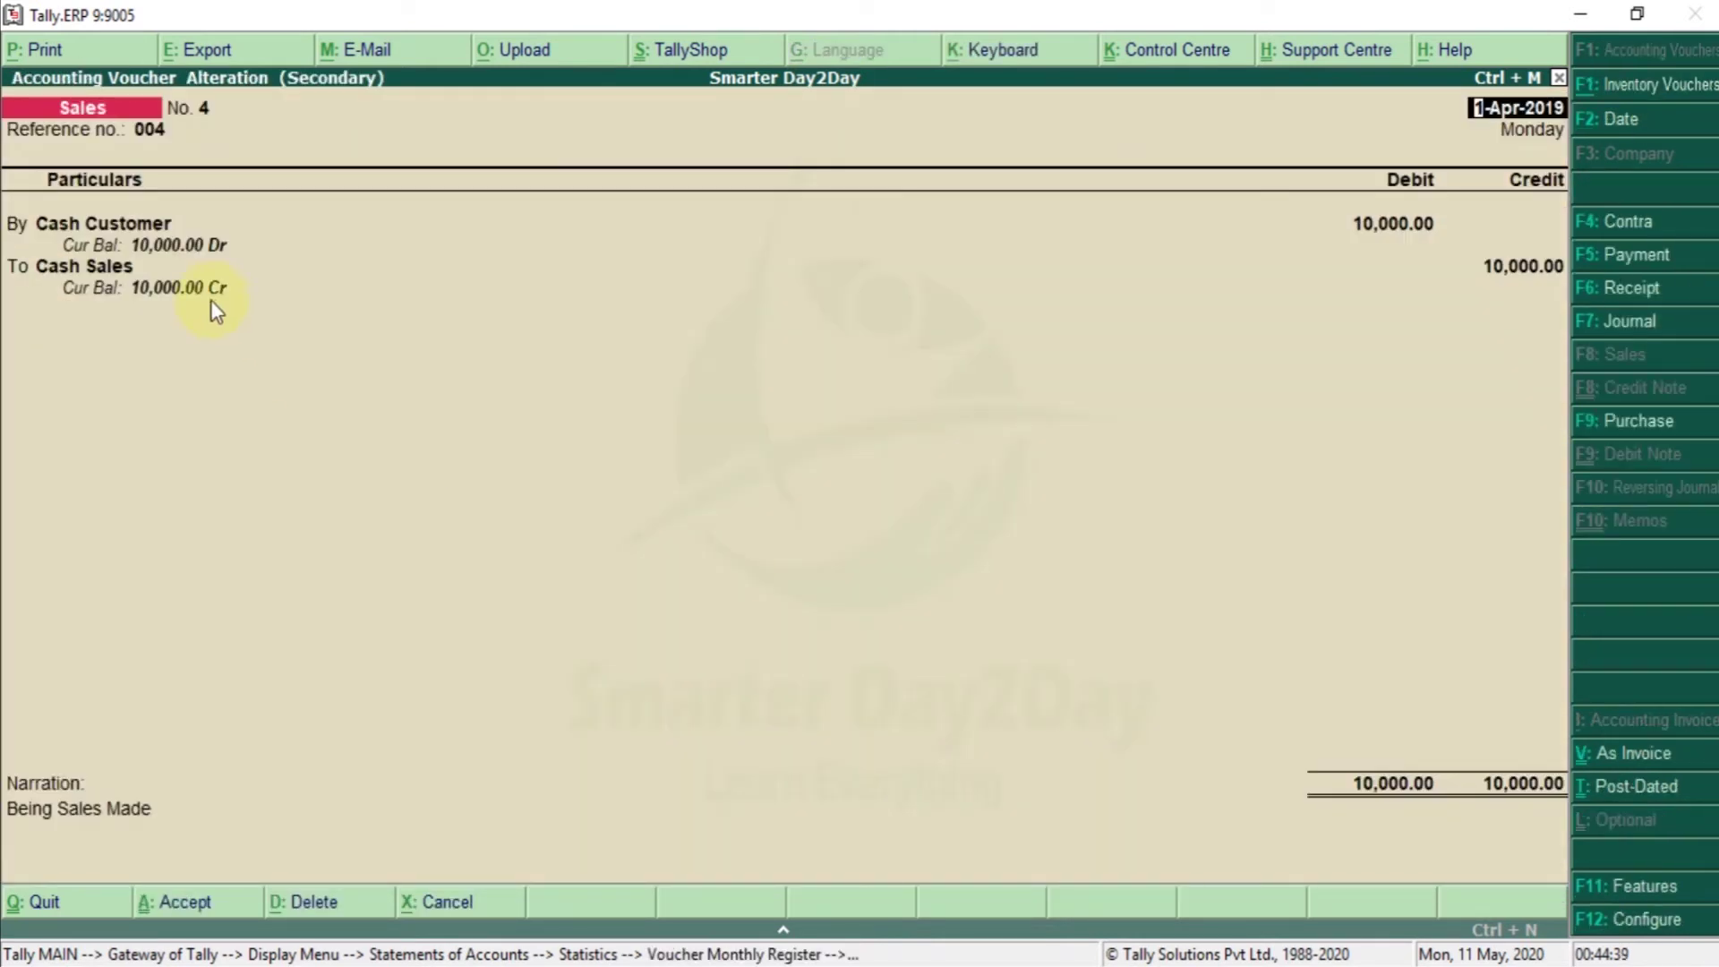
Step: Review the Customer3, Customer2 and Customer1 sales vouchers, then back out of Statistics
key("Escape")
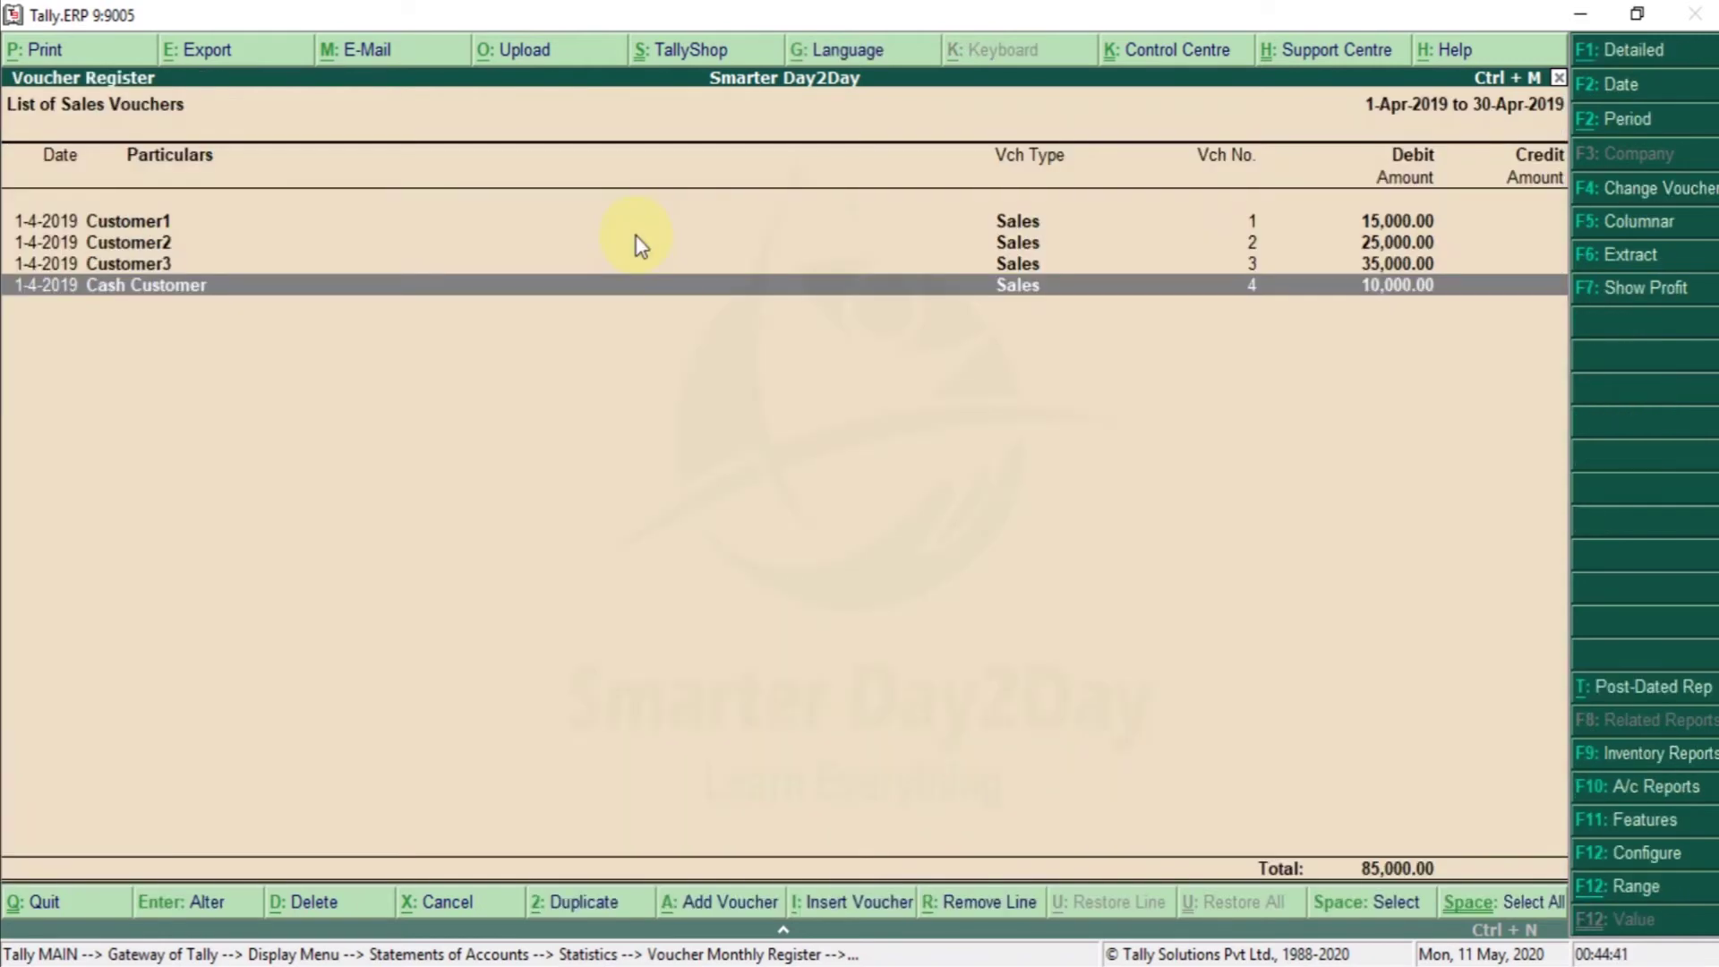
key("Up")
key("Return")
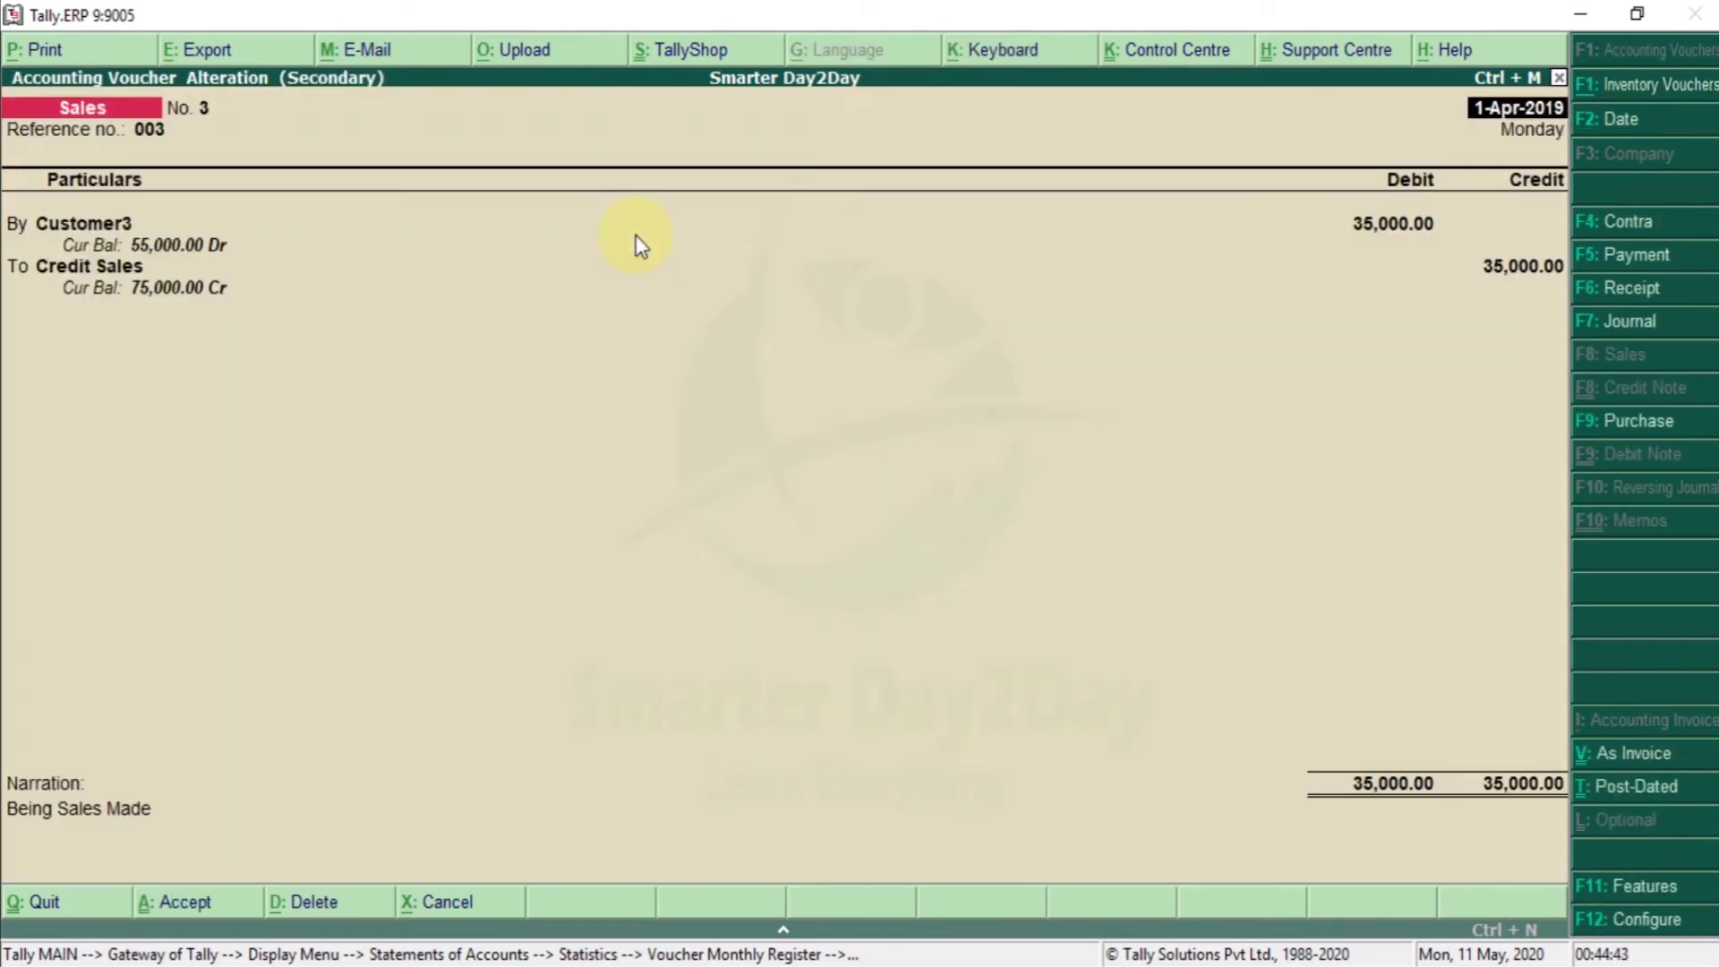
key("Escape")
key("Up")
key("Return")
key("Escape")
key("Up")
key("Return")
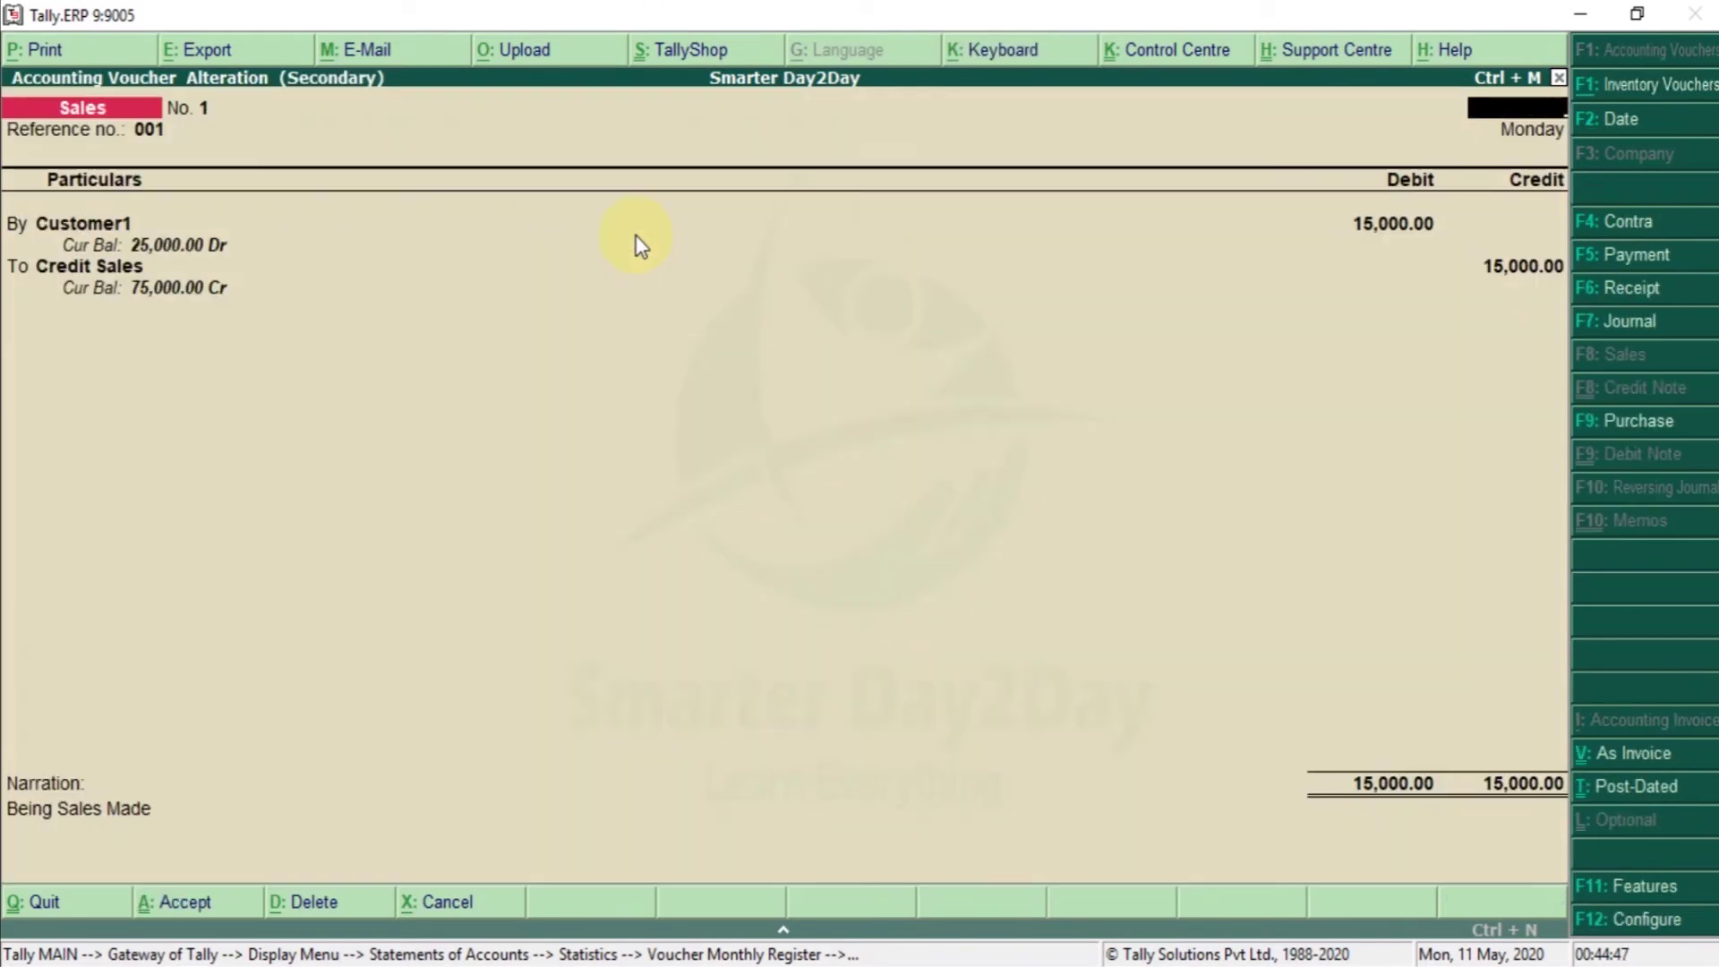
key("Escape")
key("Escape")
key("Escape")
key("Escape")
key("Escape")
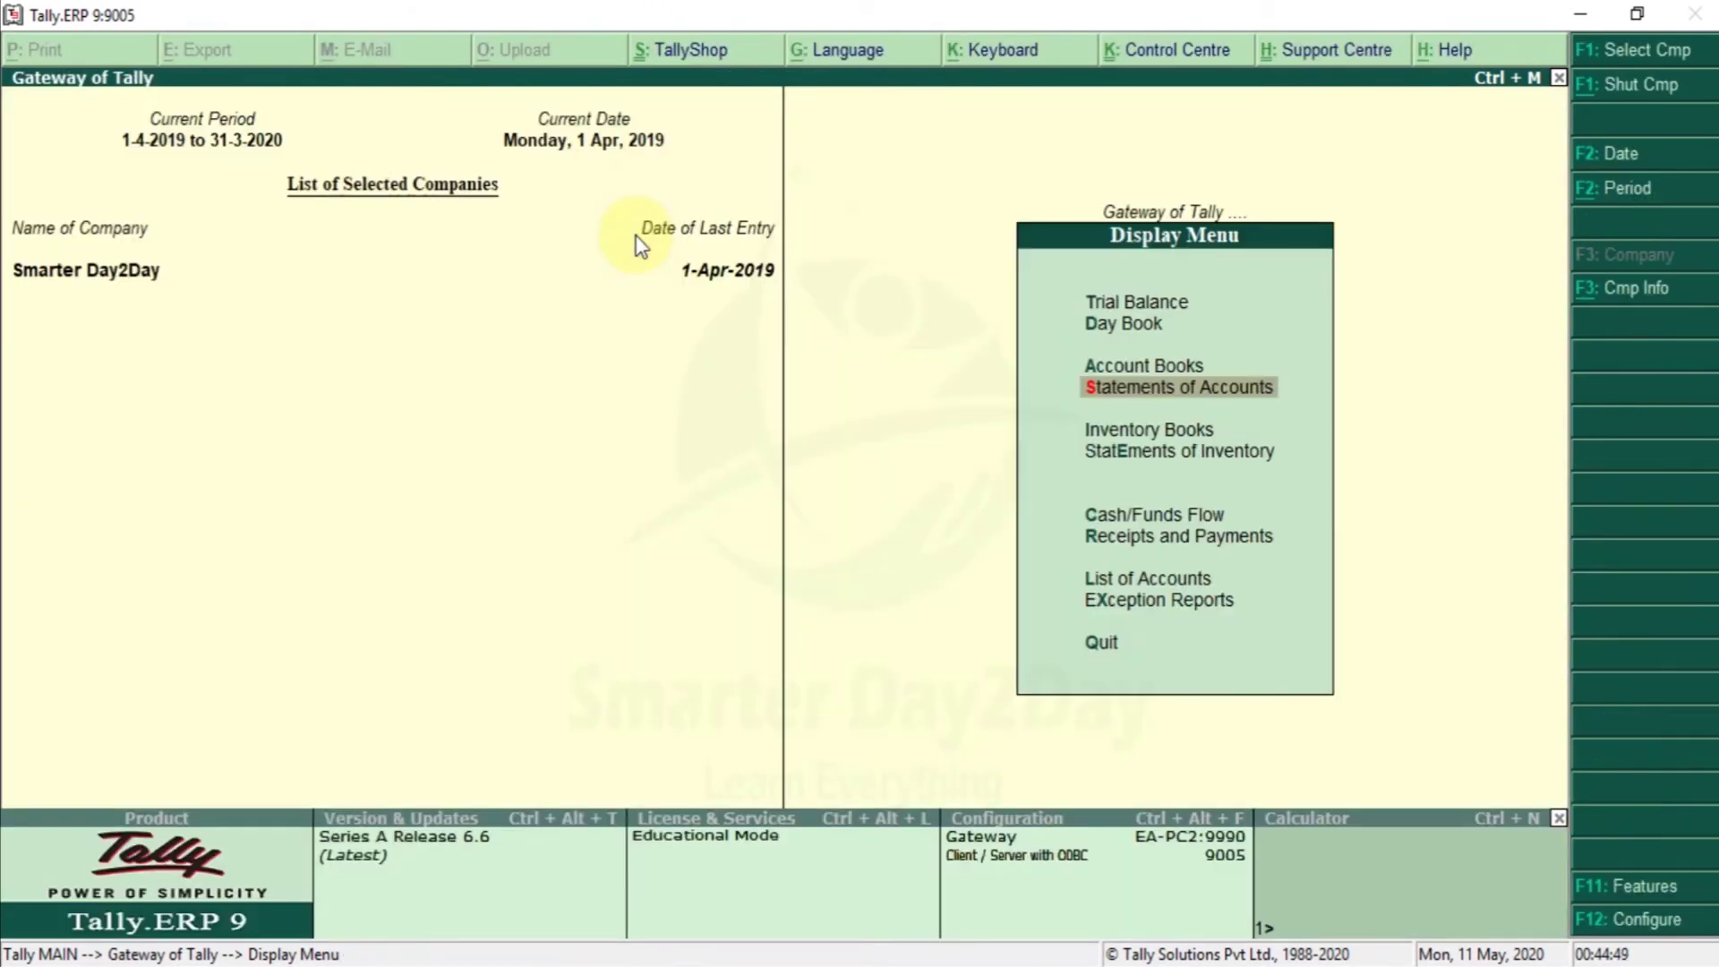
Step: Check Sales Accounts in the Profit & Loss A/c, then switch back to File Explorer
key("Escape")
key("p")
key("Down")
key("Down")
key("Down")
key("Up")
key("Down")
key("Up")
key("Down")
key("Escape")
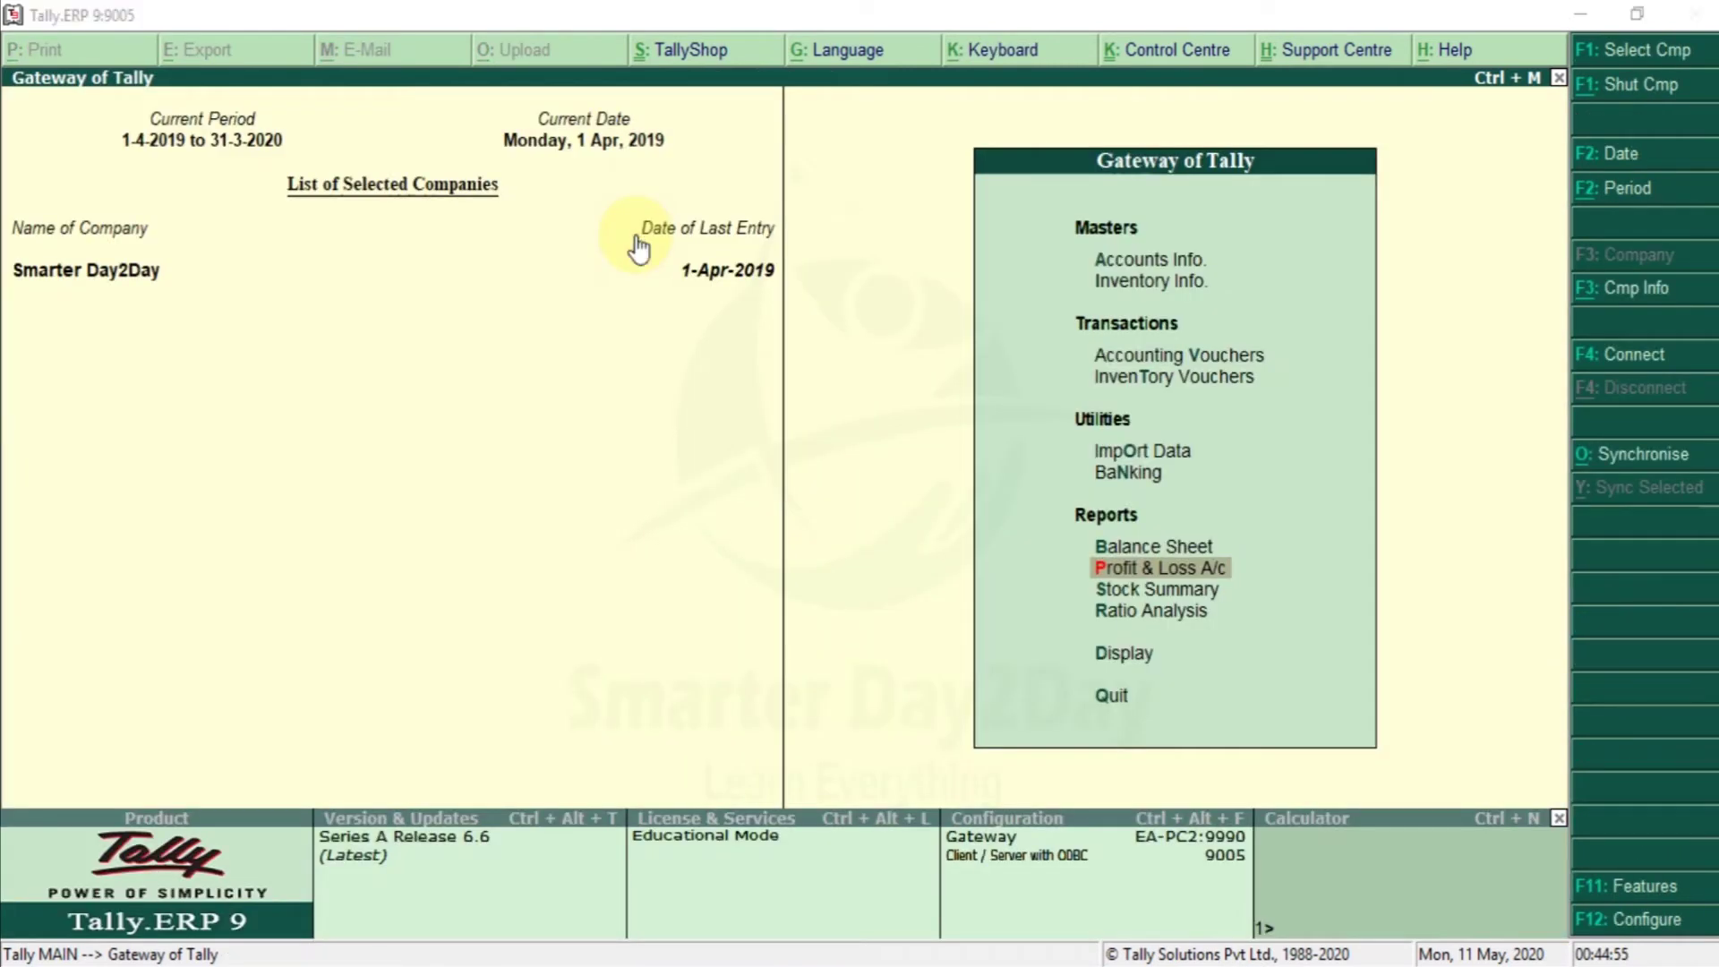
key("alt+Tab")
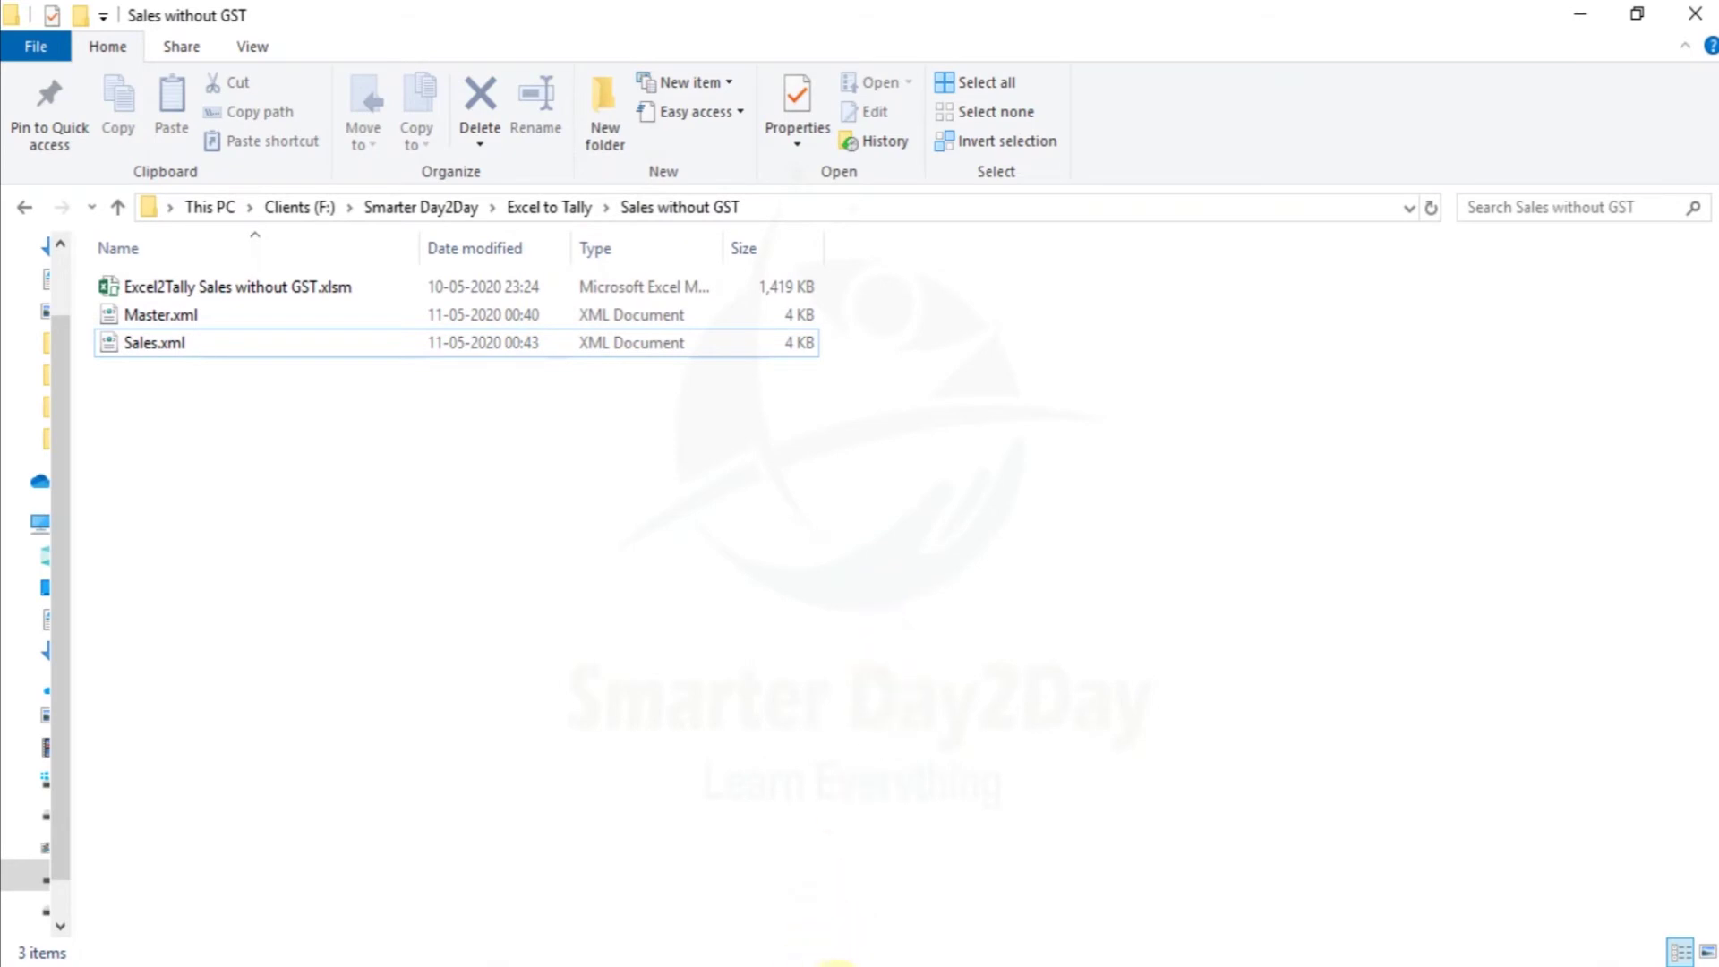
key("alt+Tab")
Step: Clear the old voucher rows A2:G5 on the Vouchers sheet and return to cell A1
left_click(620, 483)
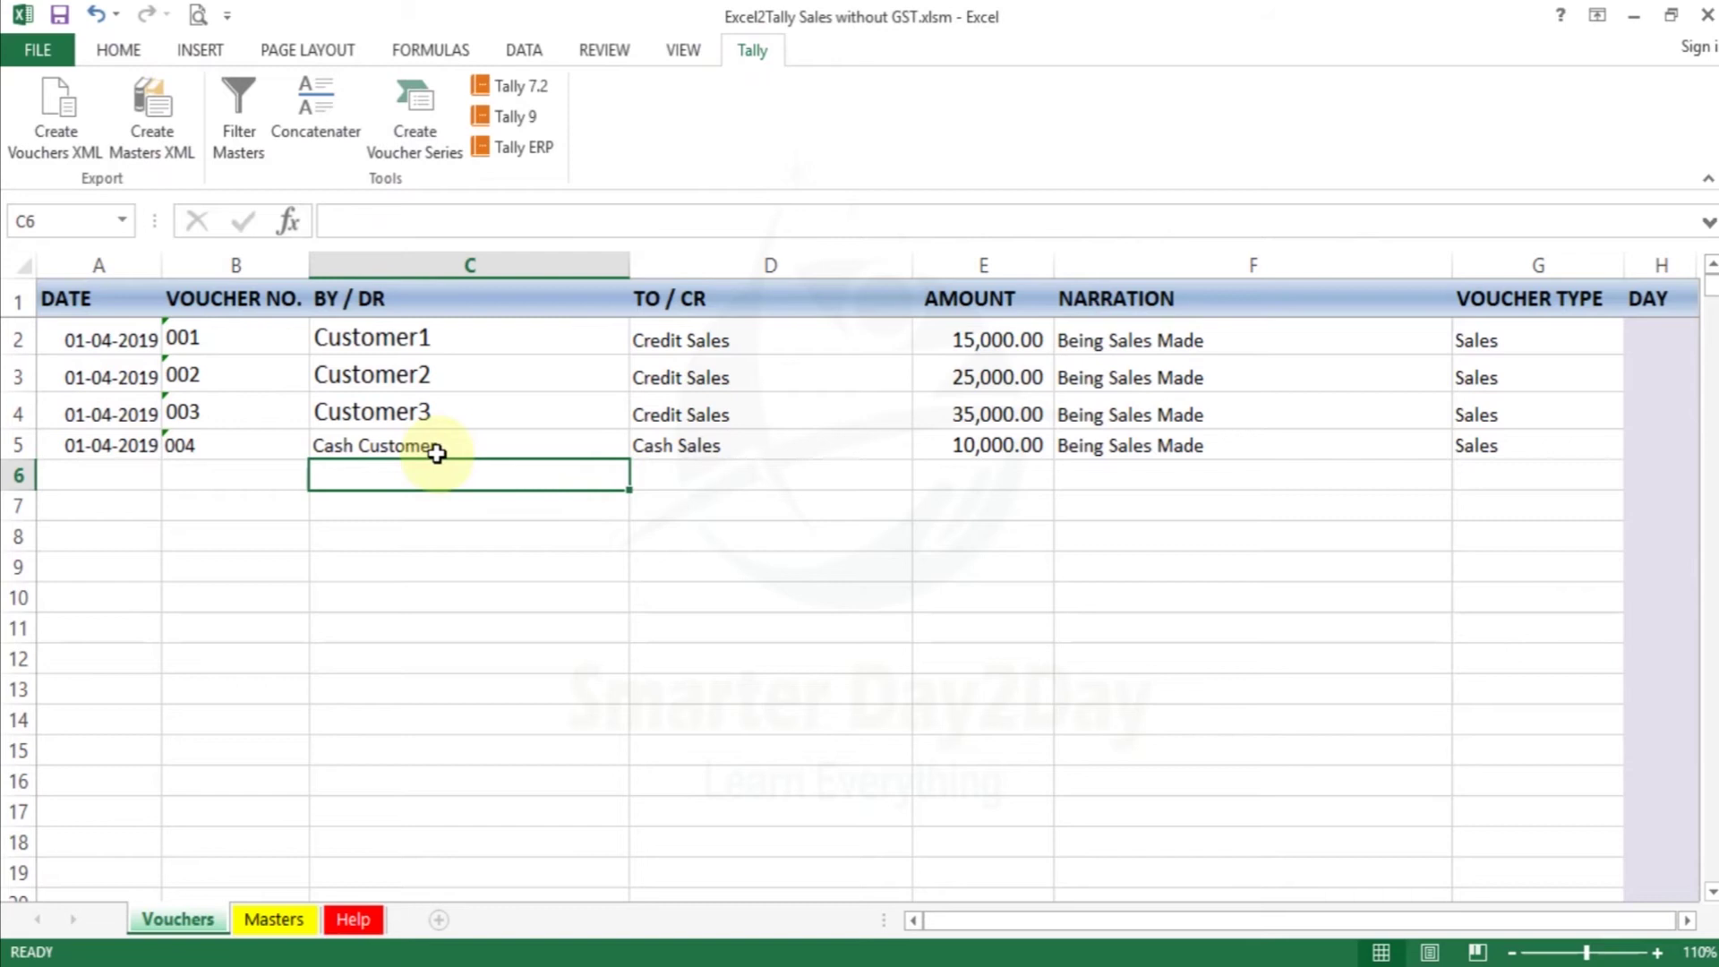
left_click(498, 369)
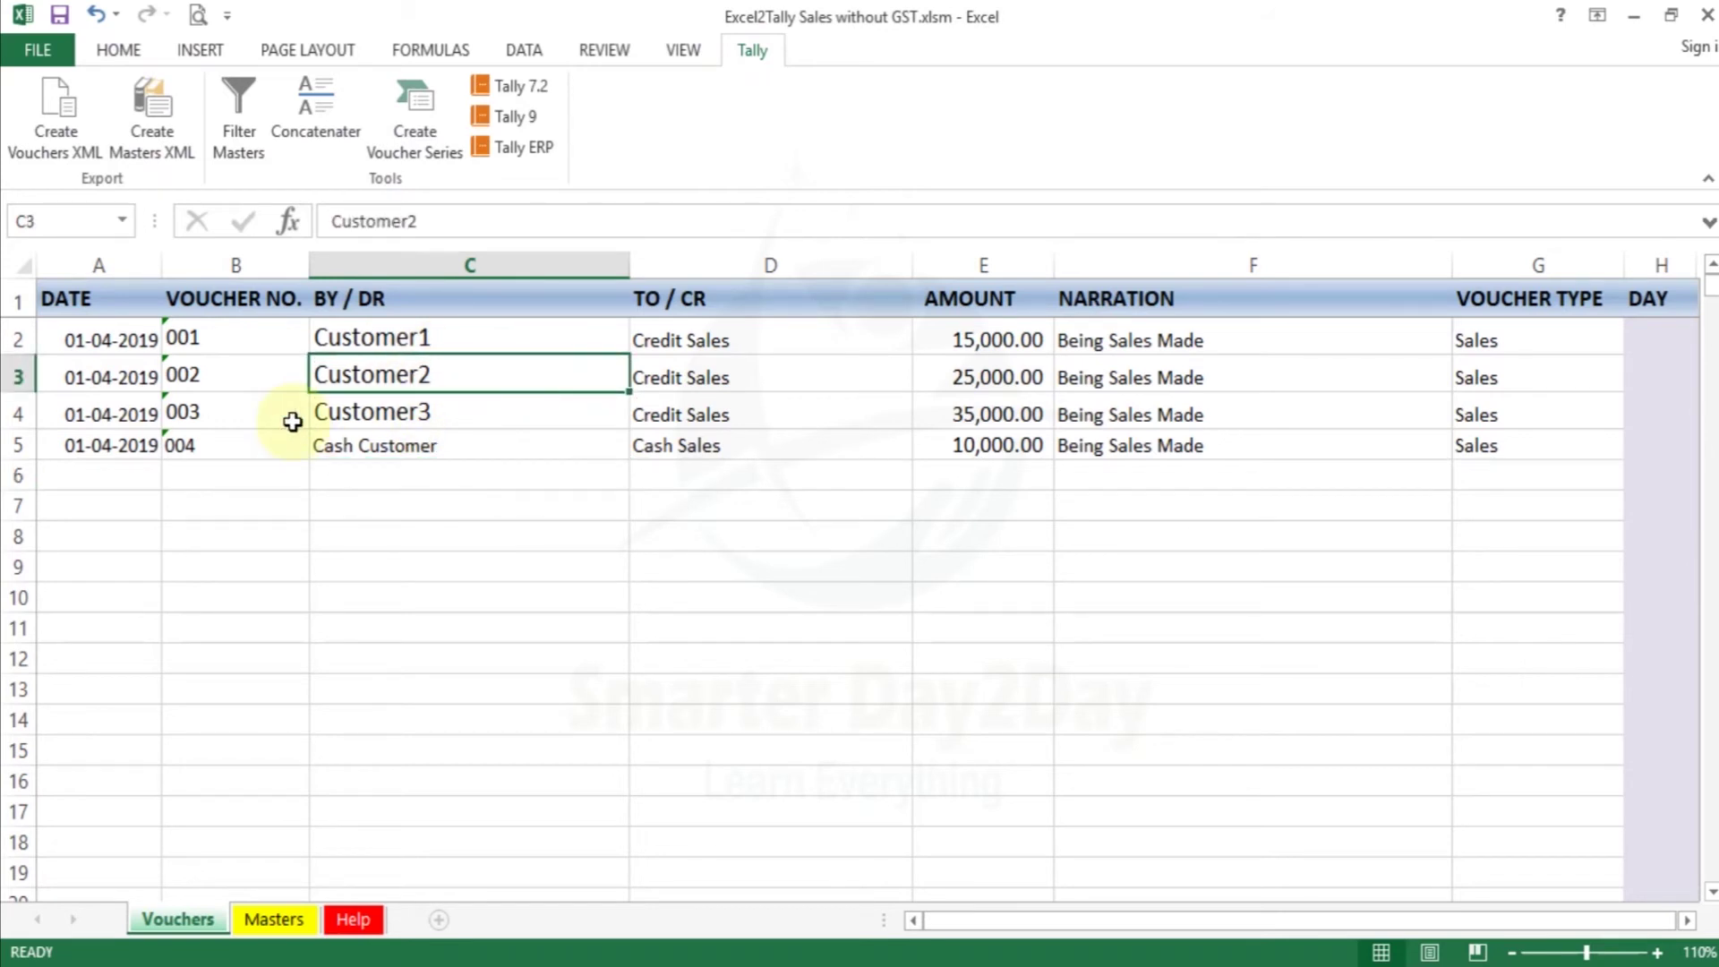
key("ctrl+a")
key("Down")
key("Up")
key("Up")
key("Left")
key("Left")
key("ctrl+shift+Down")
key("ctrl+shift+Right")
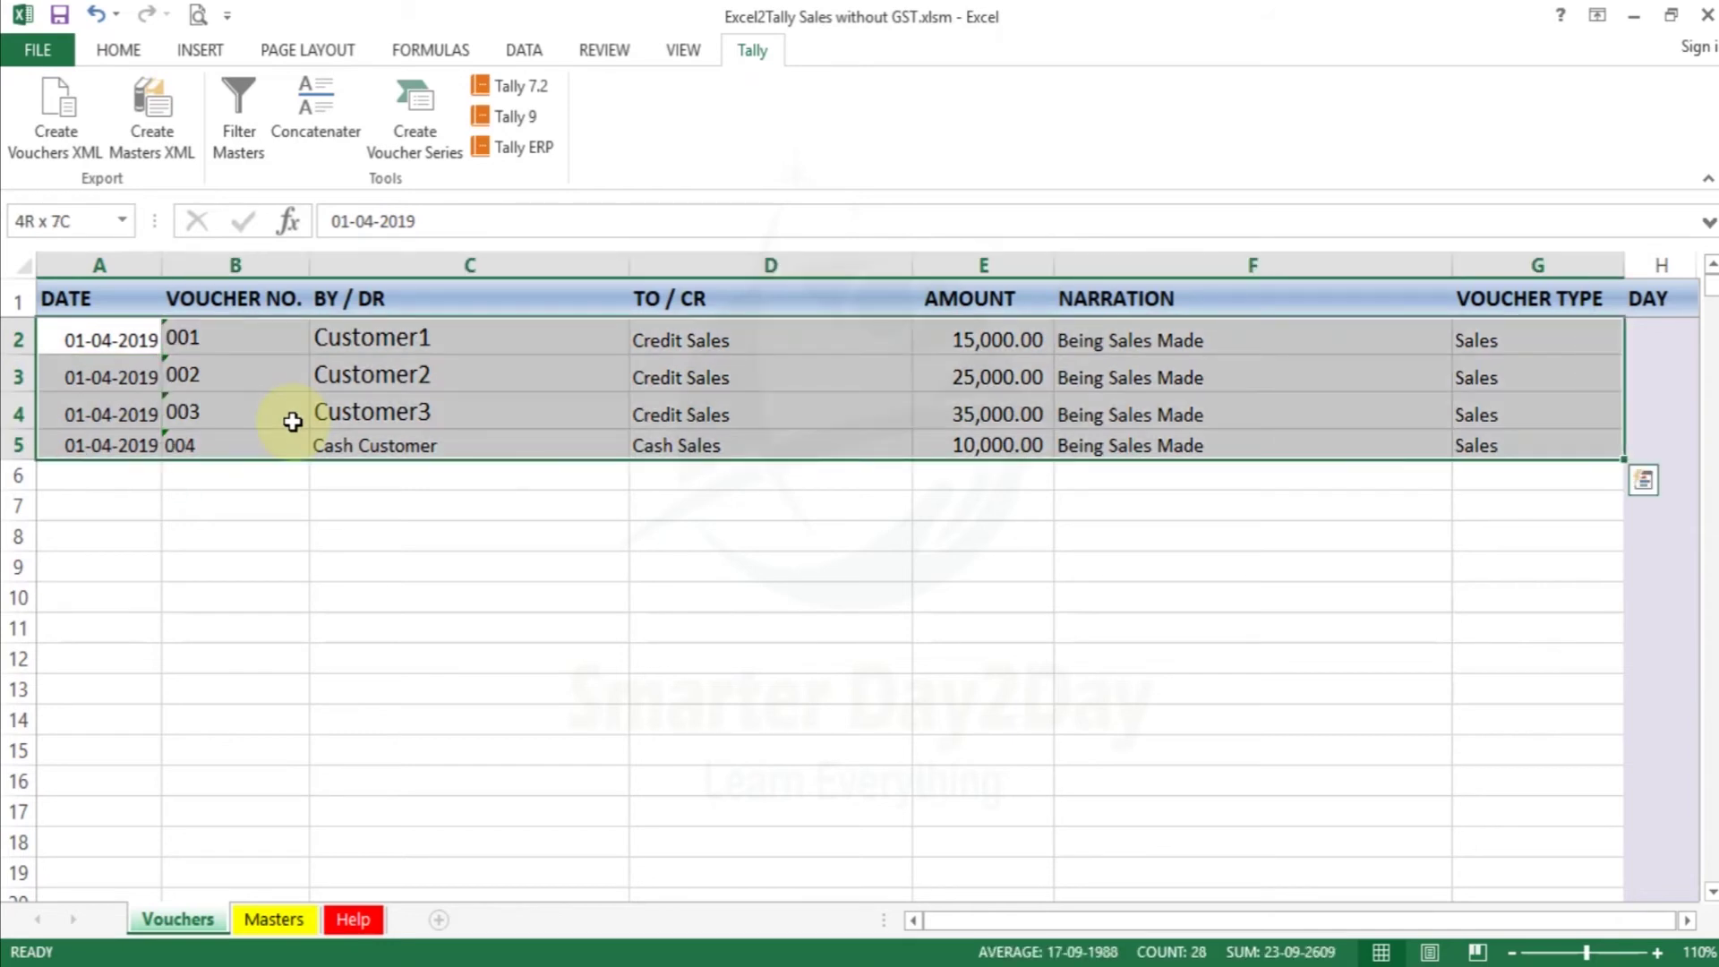
key("Delete")
key("ctrl+Home")
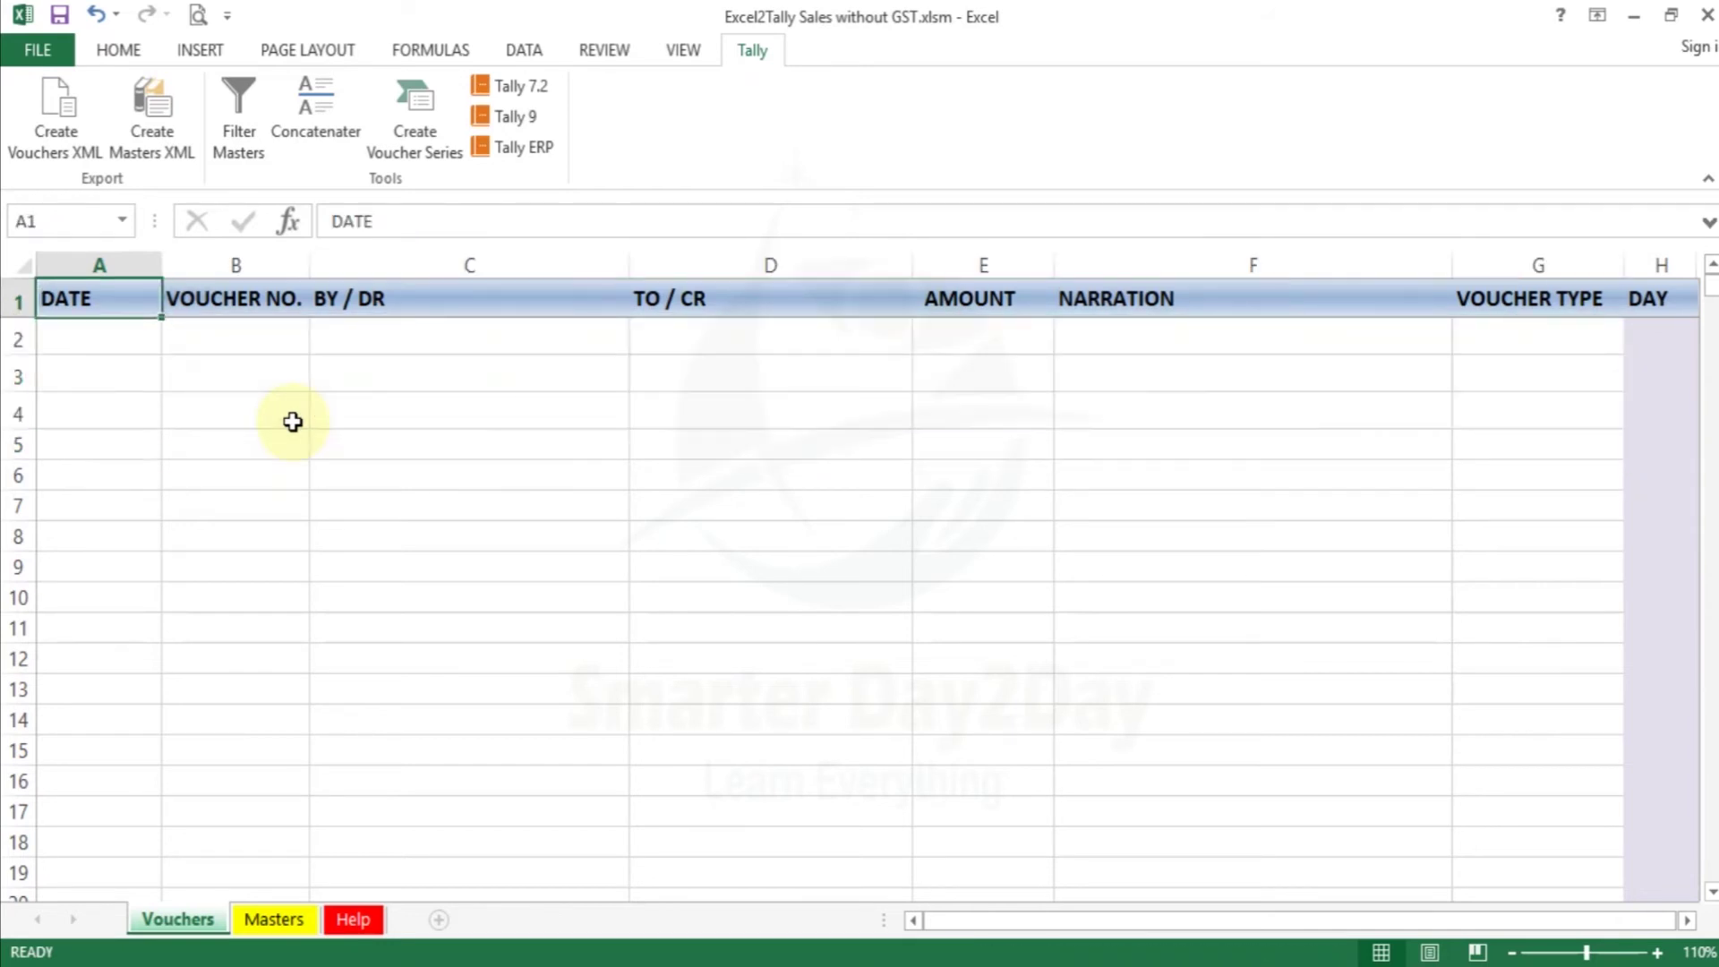
left_click(427, 132)
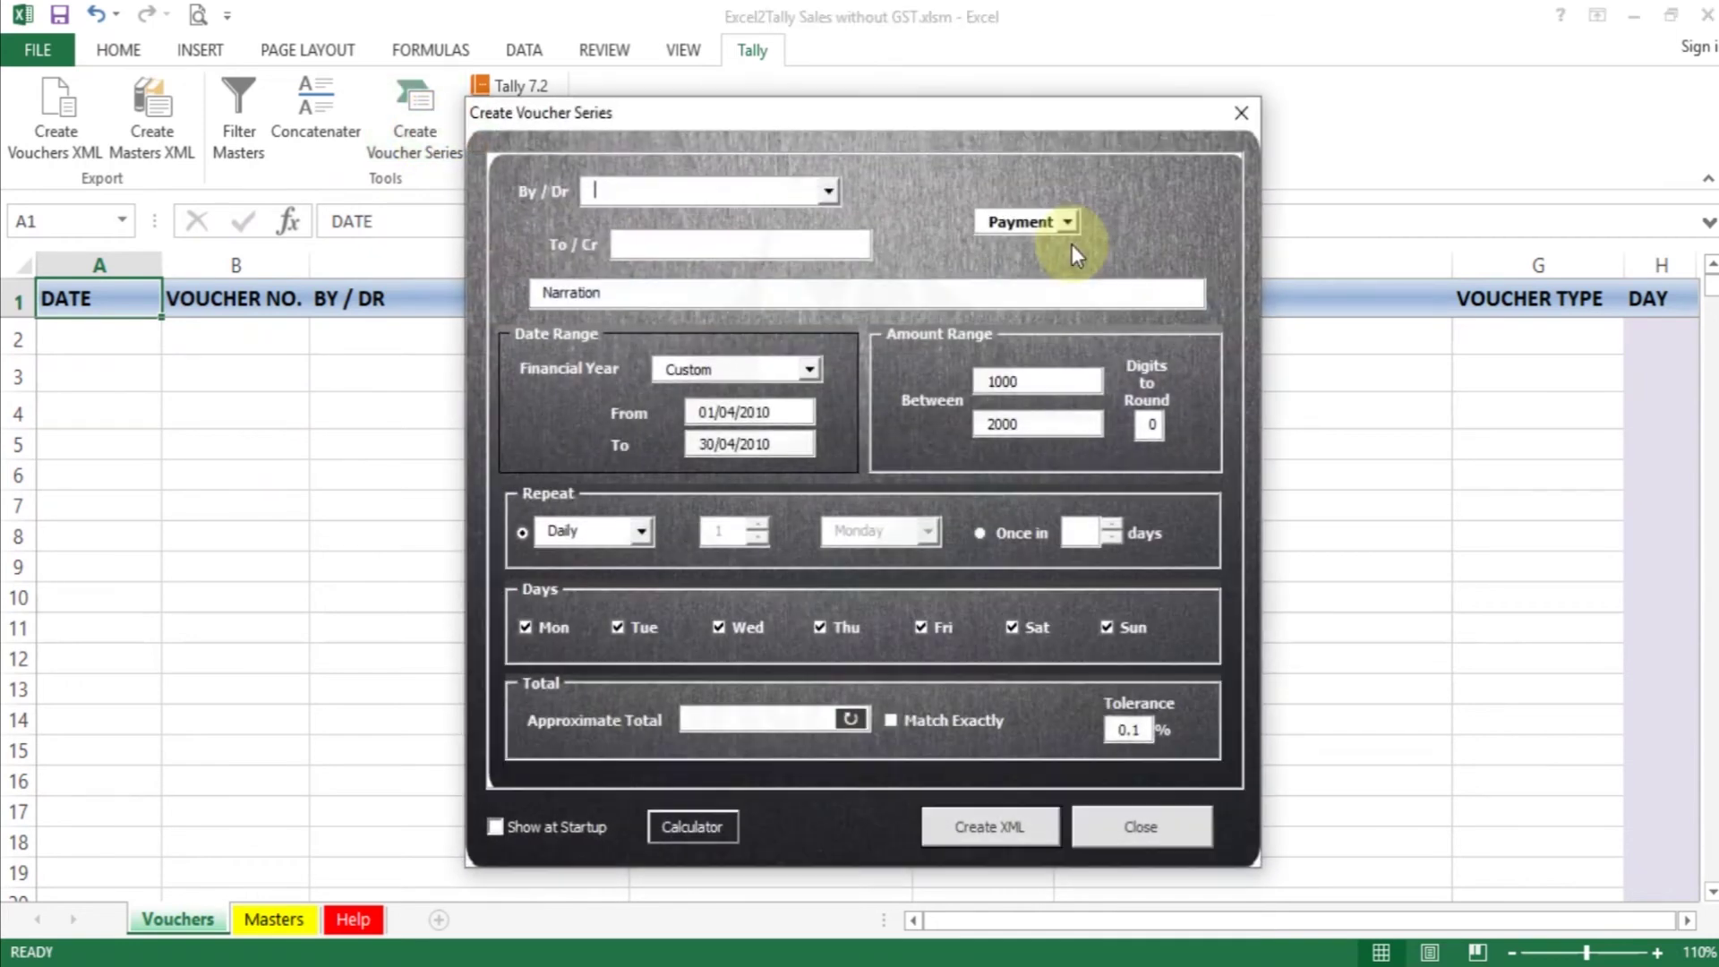
Step: Set voucher type Sales, By/Dr Customer1, To/Cr Cash Sales, and narration 'Being sales made'
left_click(1065, 222)
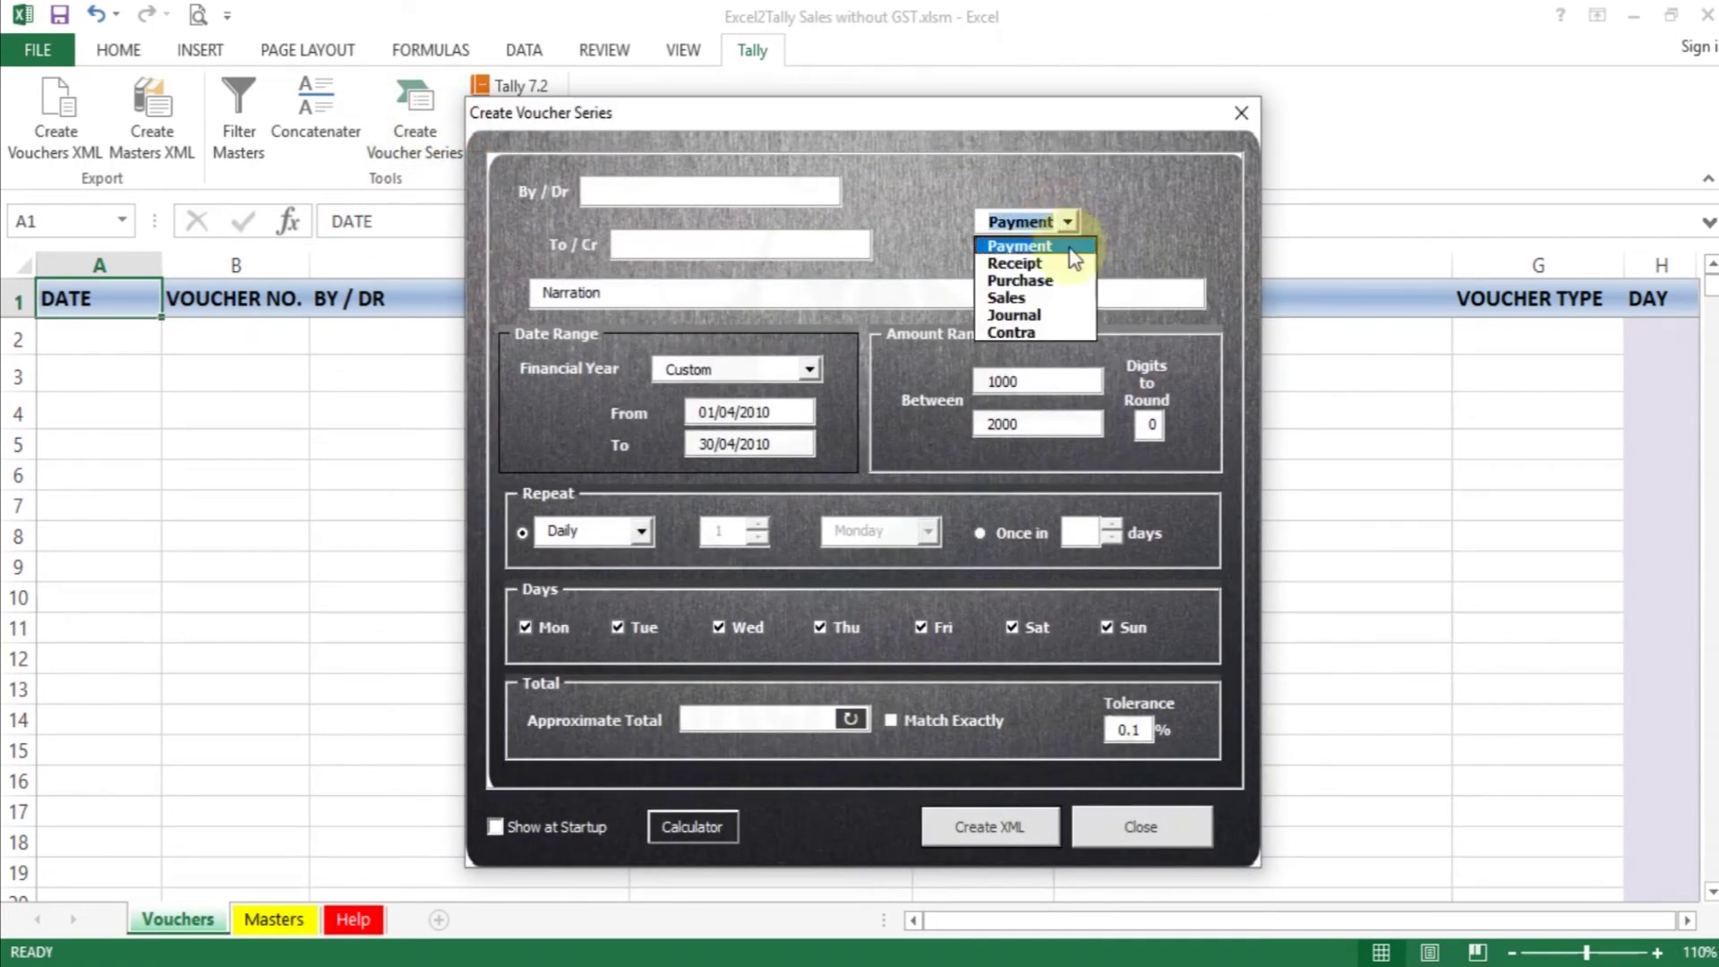
left_click(1028, 299)
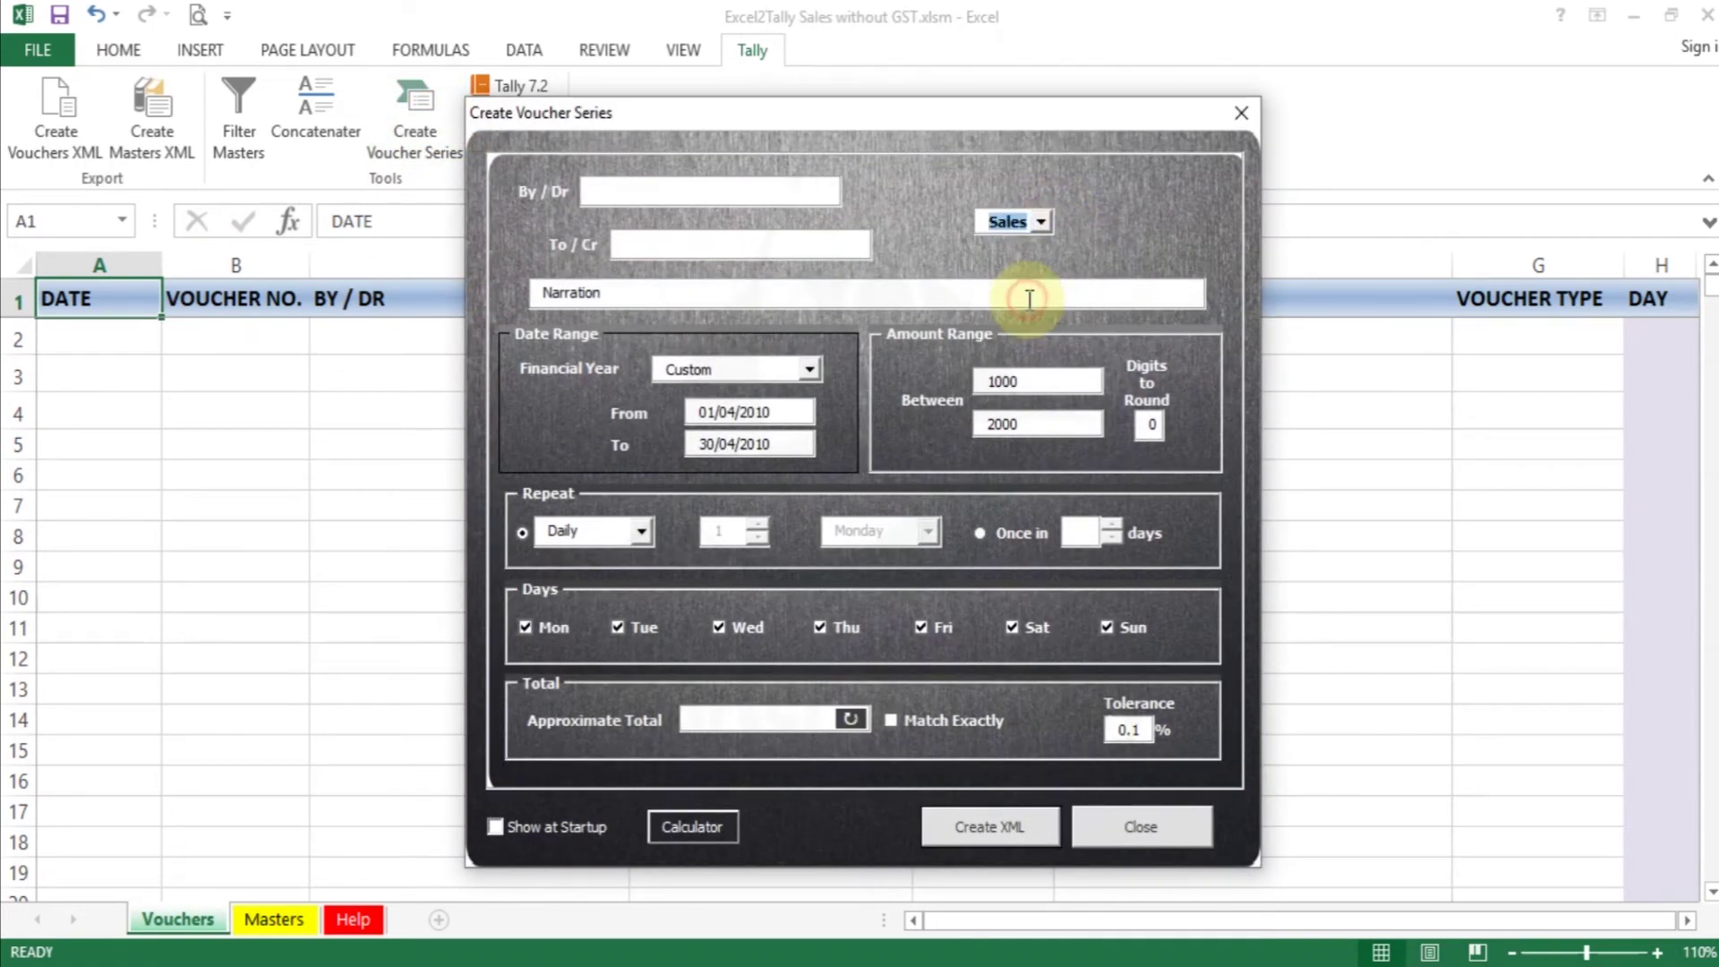
left_click(705, 186)
type("Cust")
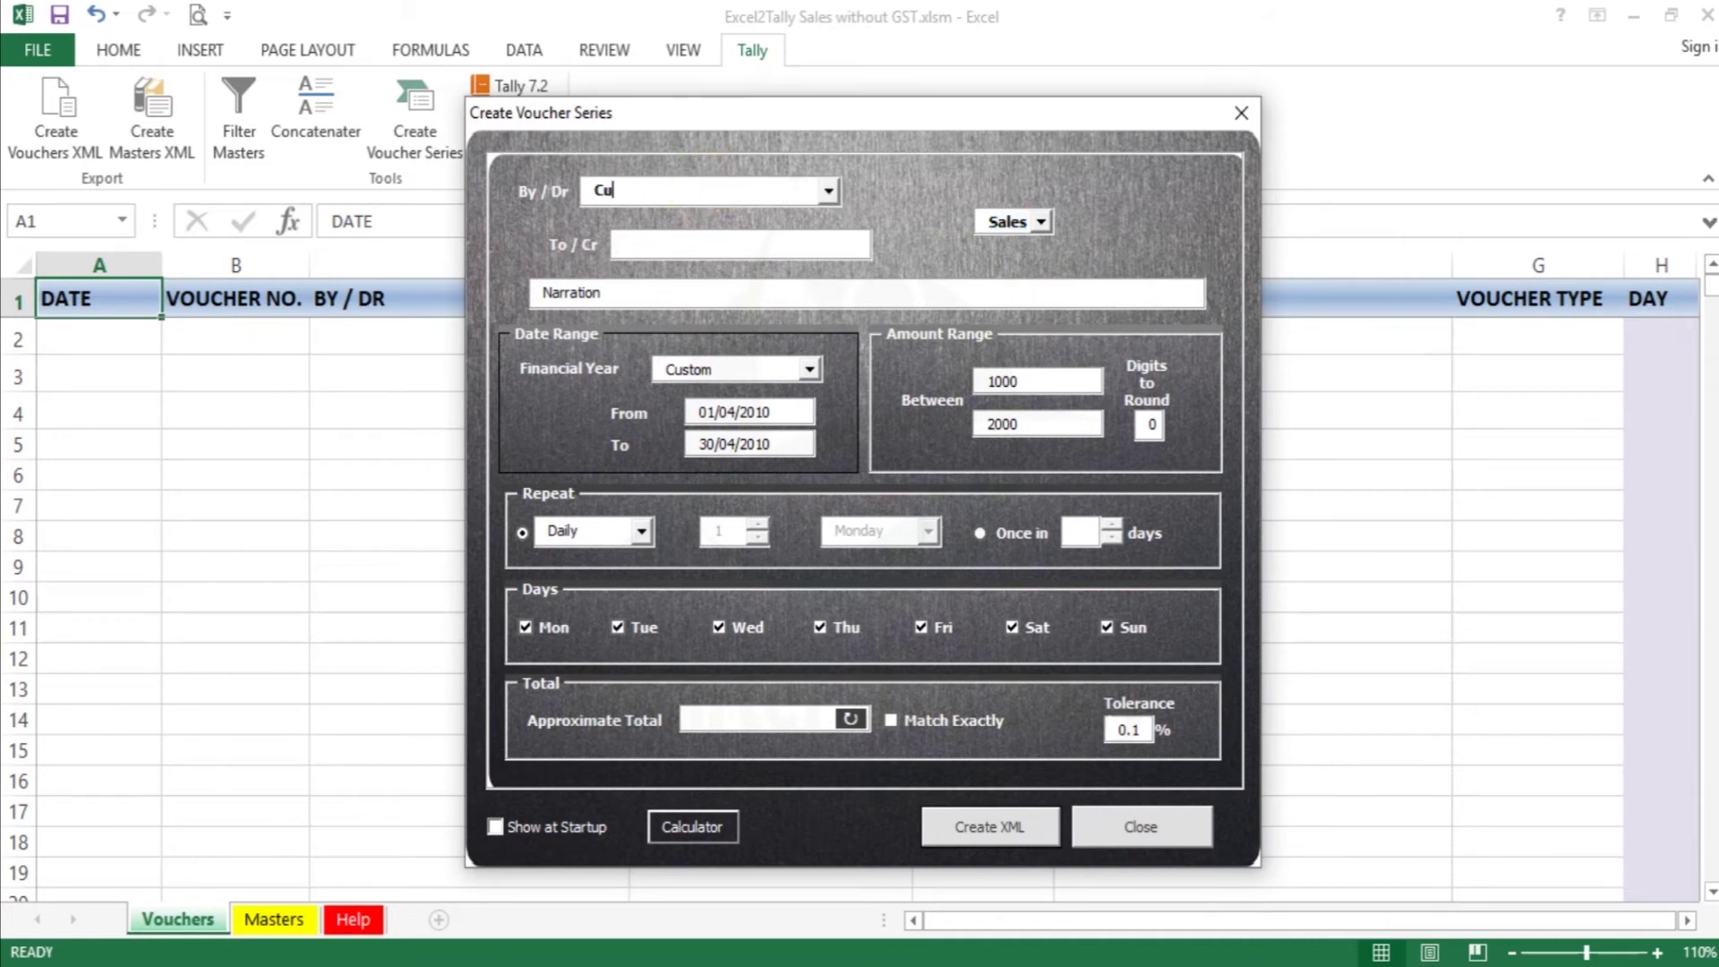
type("omer1")
left_click(718, 240)
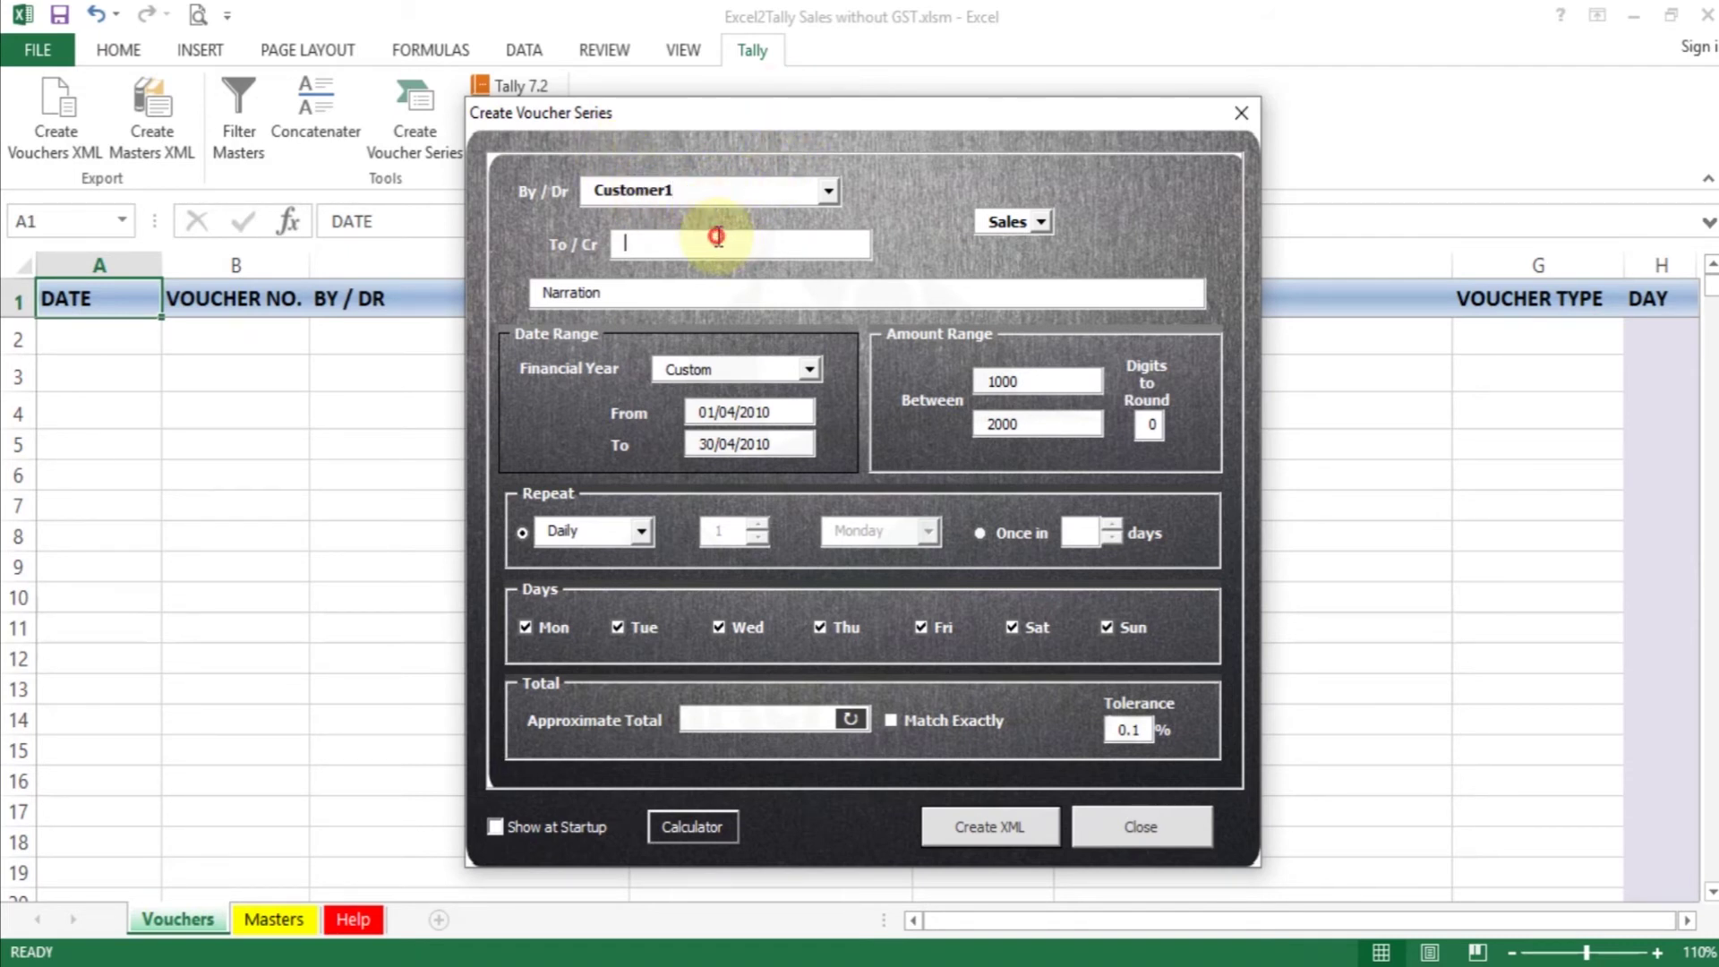
type("Cr")
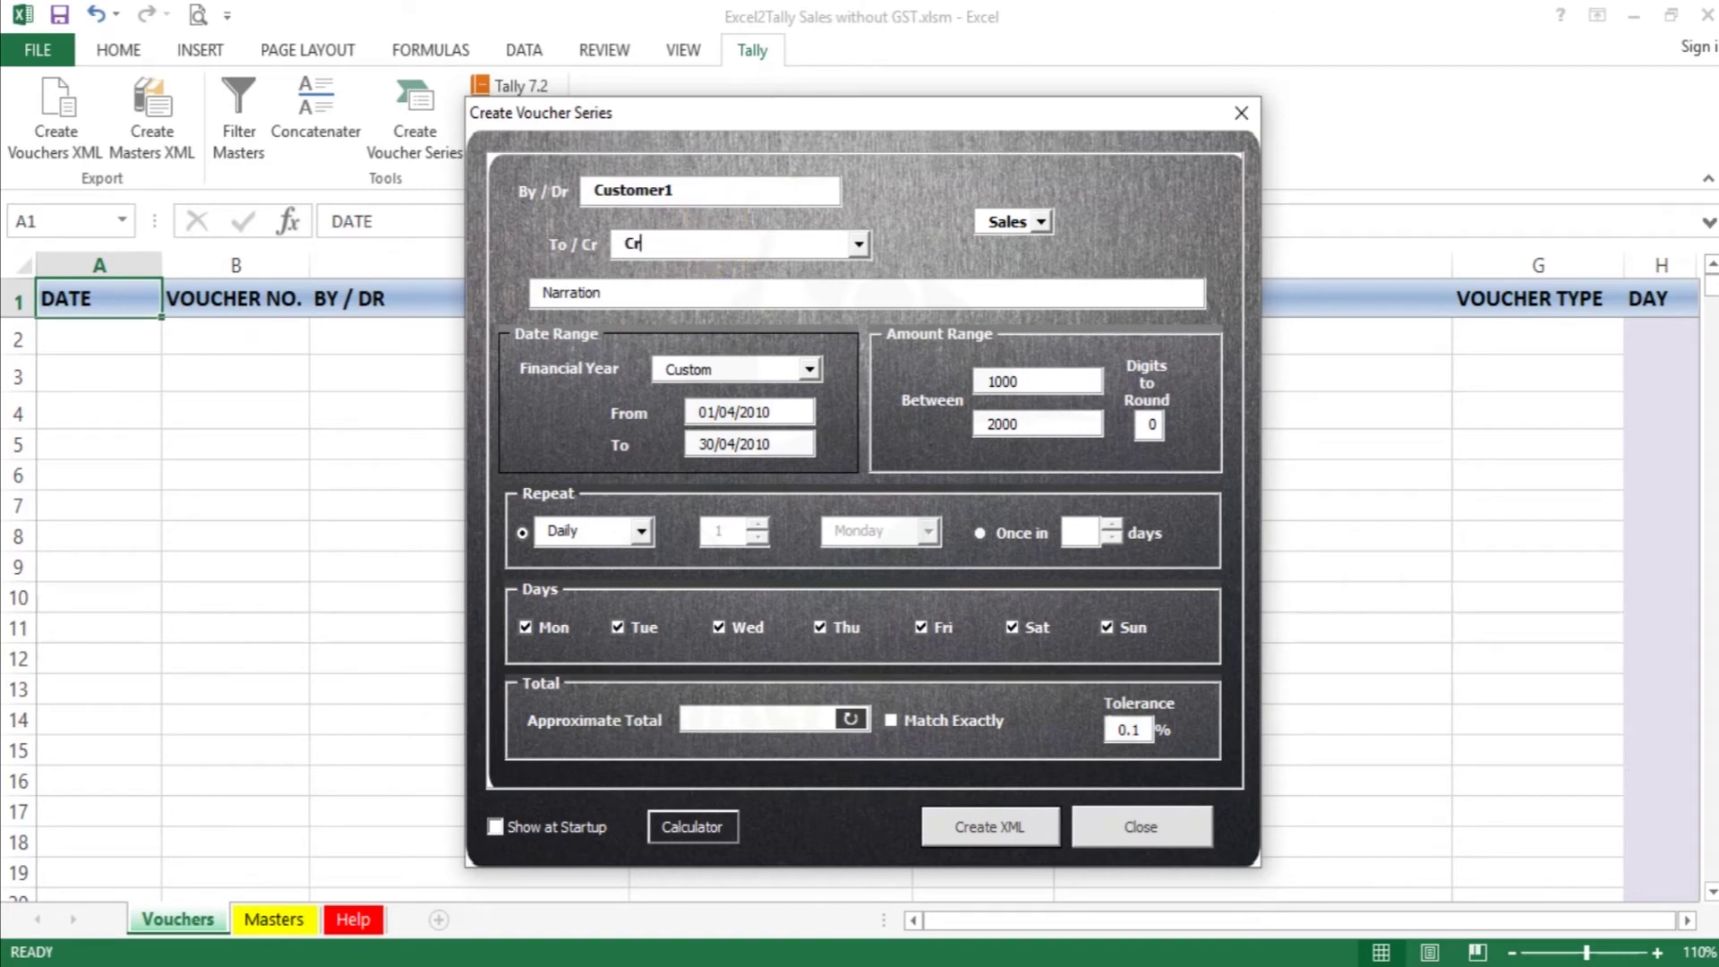
key("BackSpace")
type("ash As")
key("BackSpace")
key("BackSpace")
left_click(667, 289)
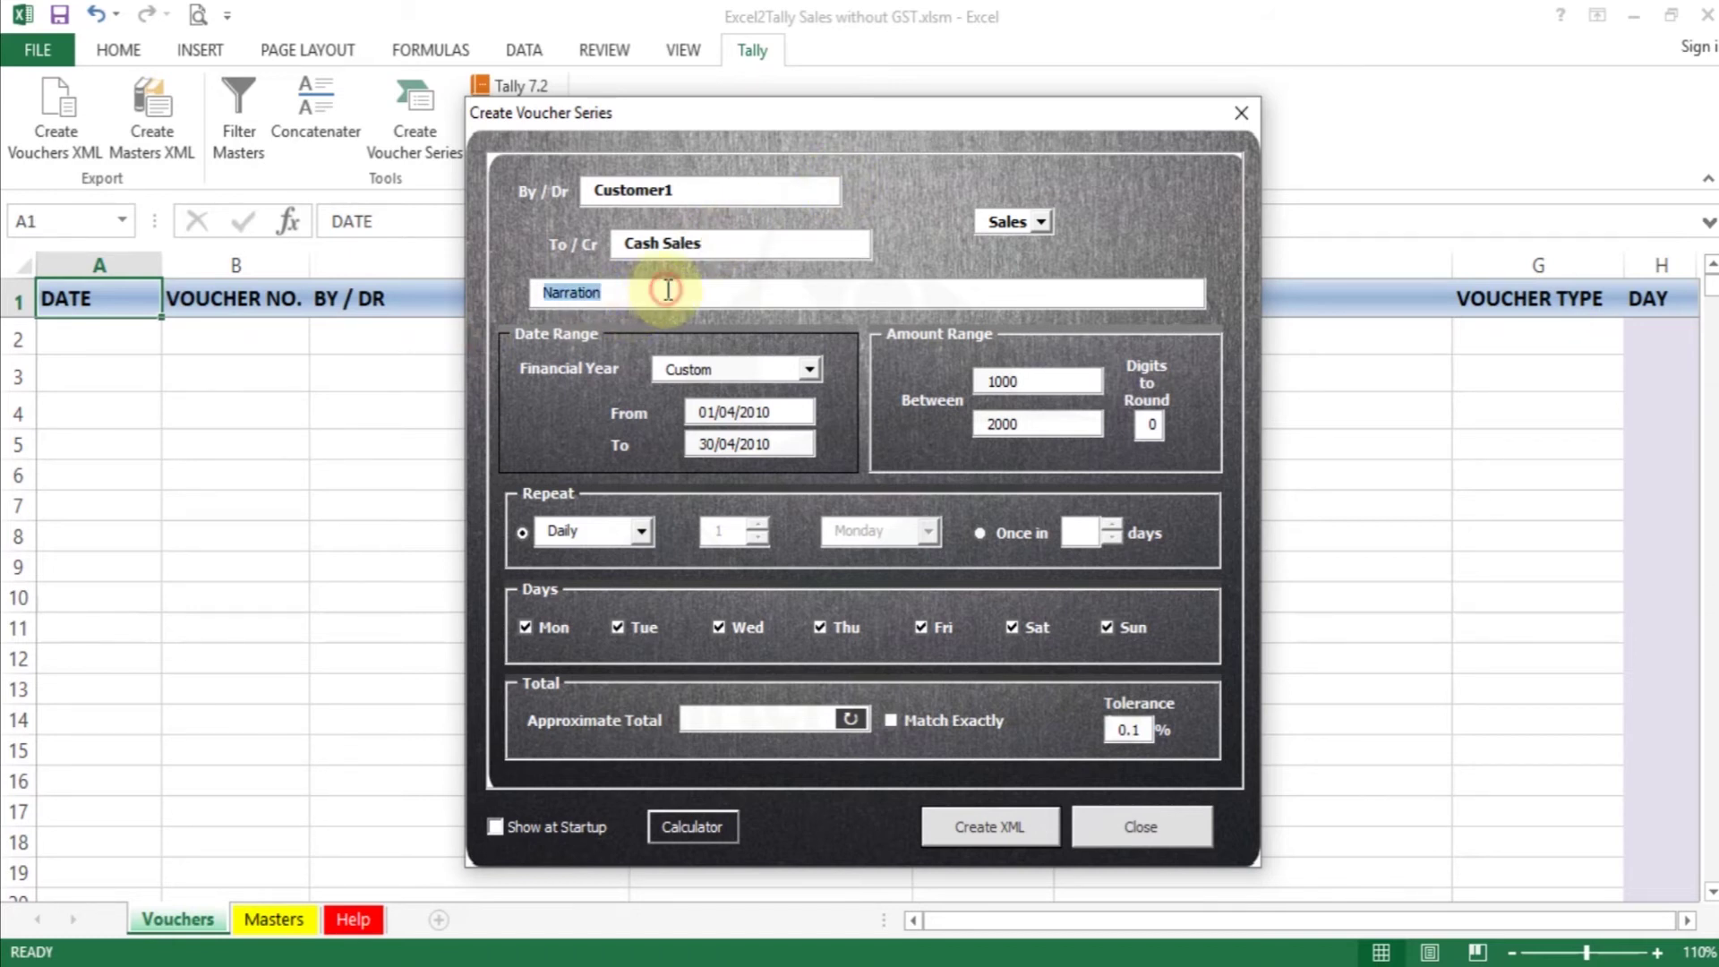
type("Being")
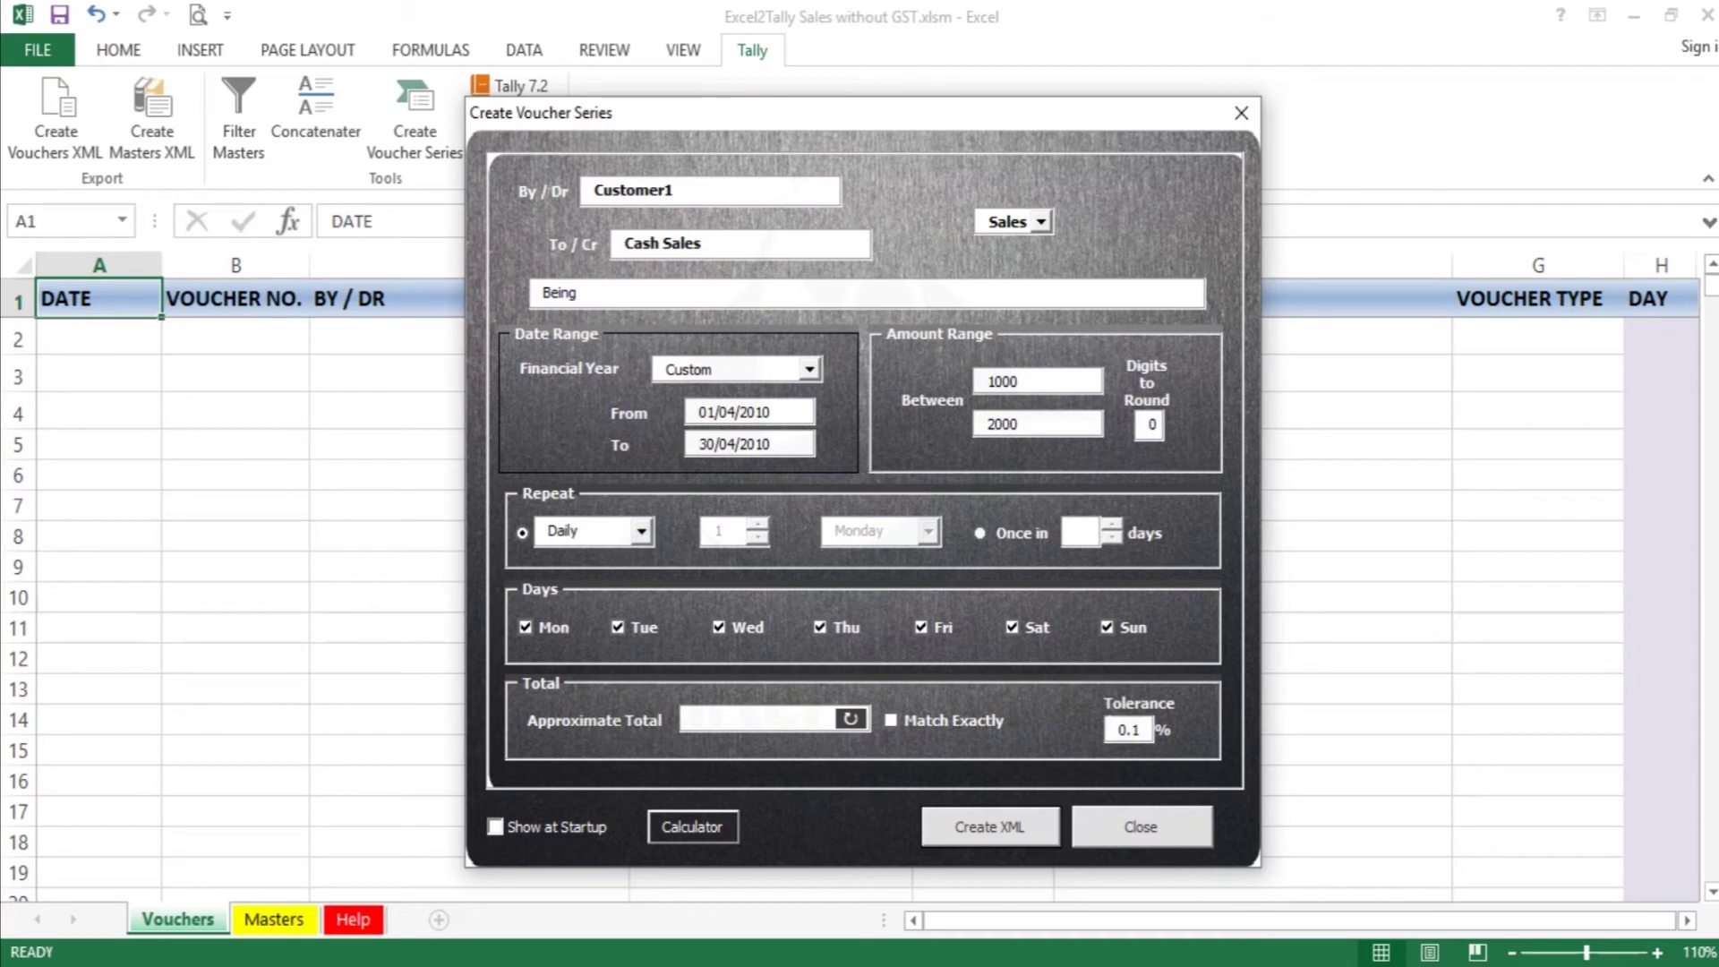
type(" sales mad")
Step: Choose financial year 2019-20, amount range 2000, and untick Sunday
left_click(806, 374)
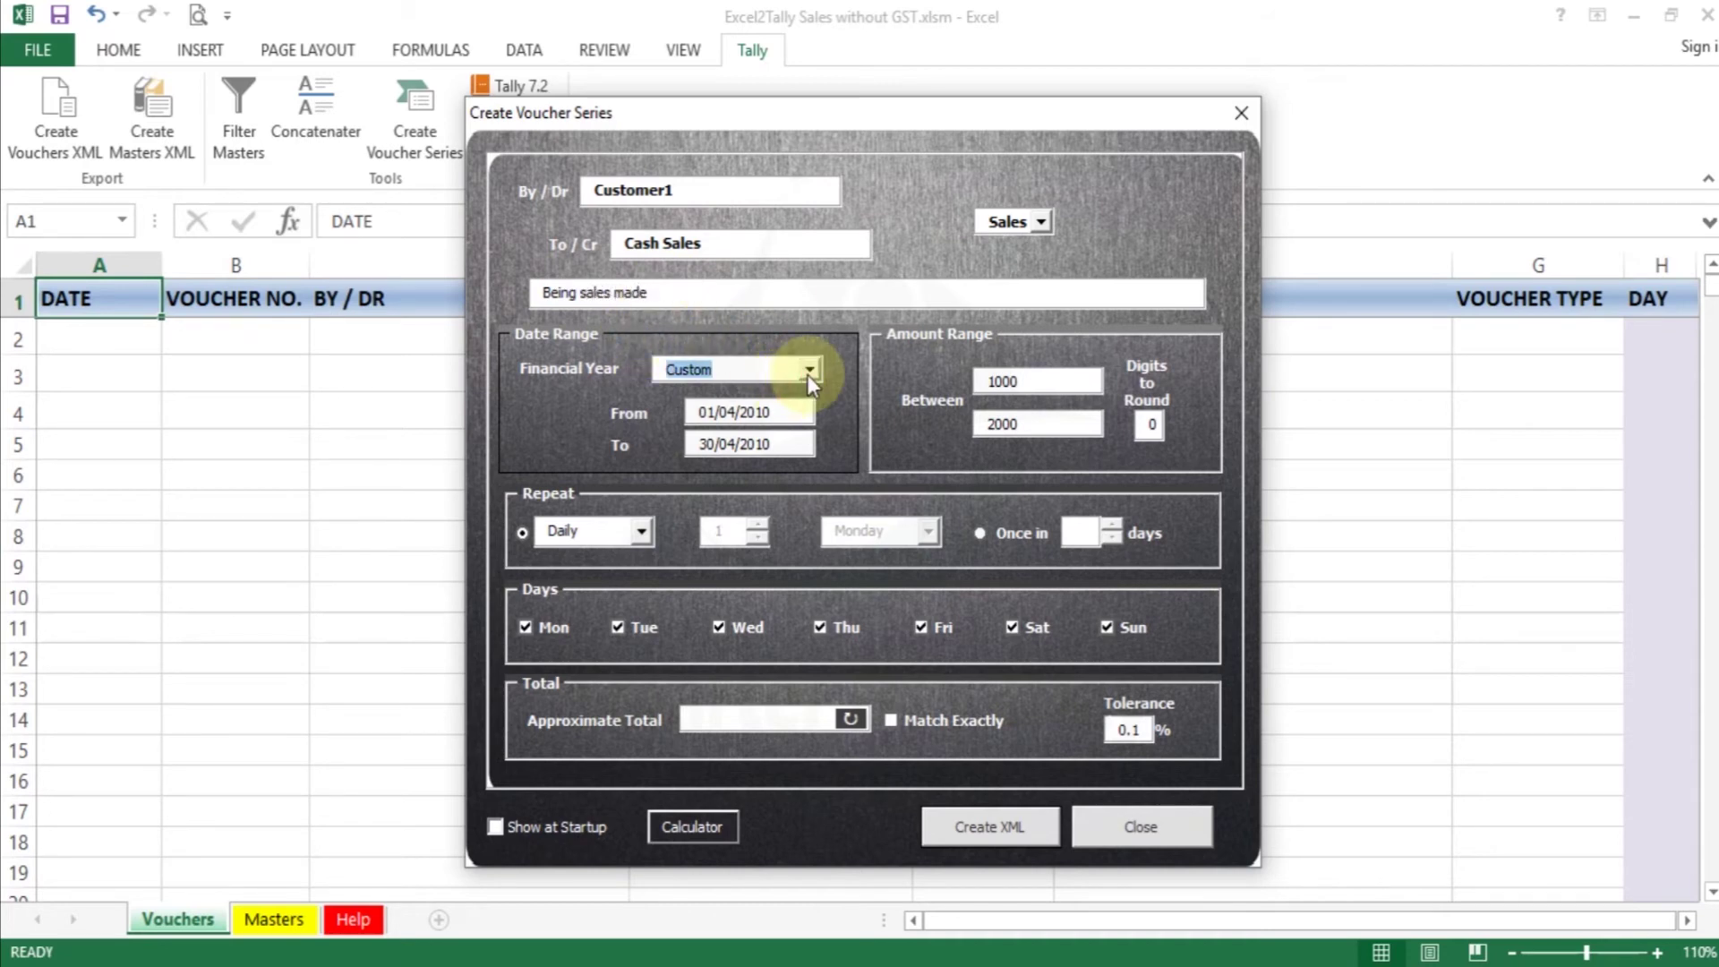
left_click(811, 374)
left_click(811, 476)
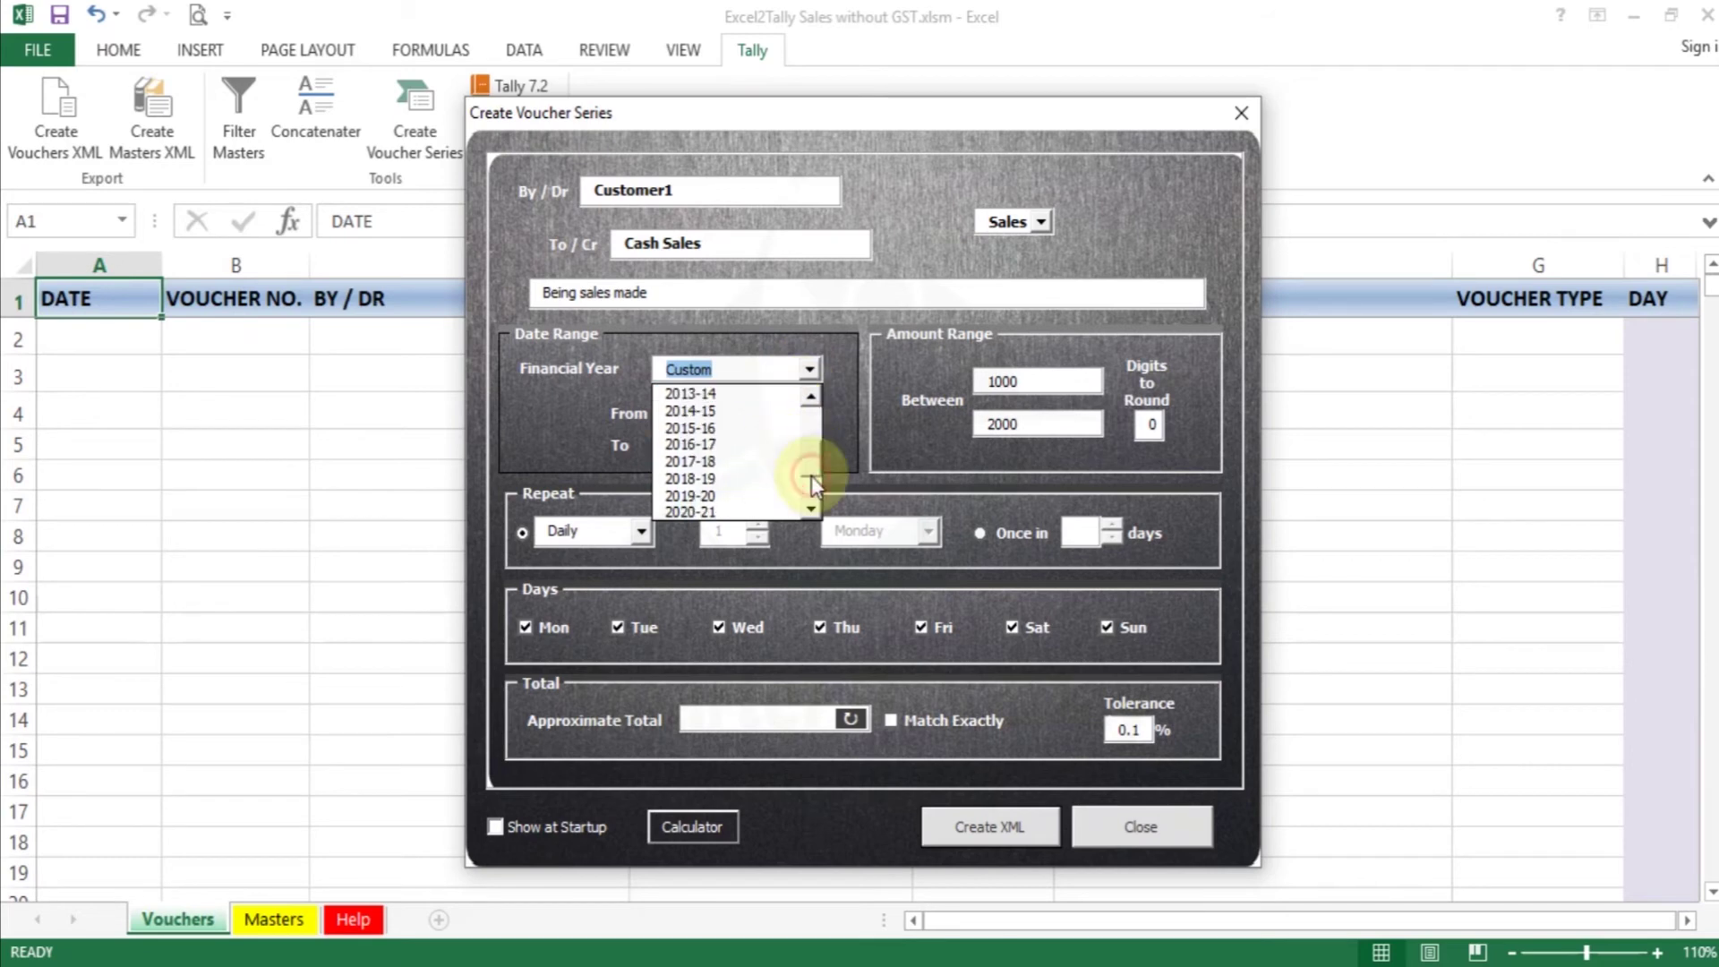
left_click(726, 495)
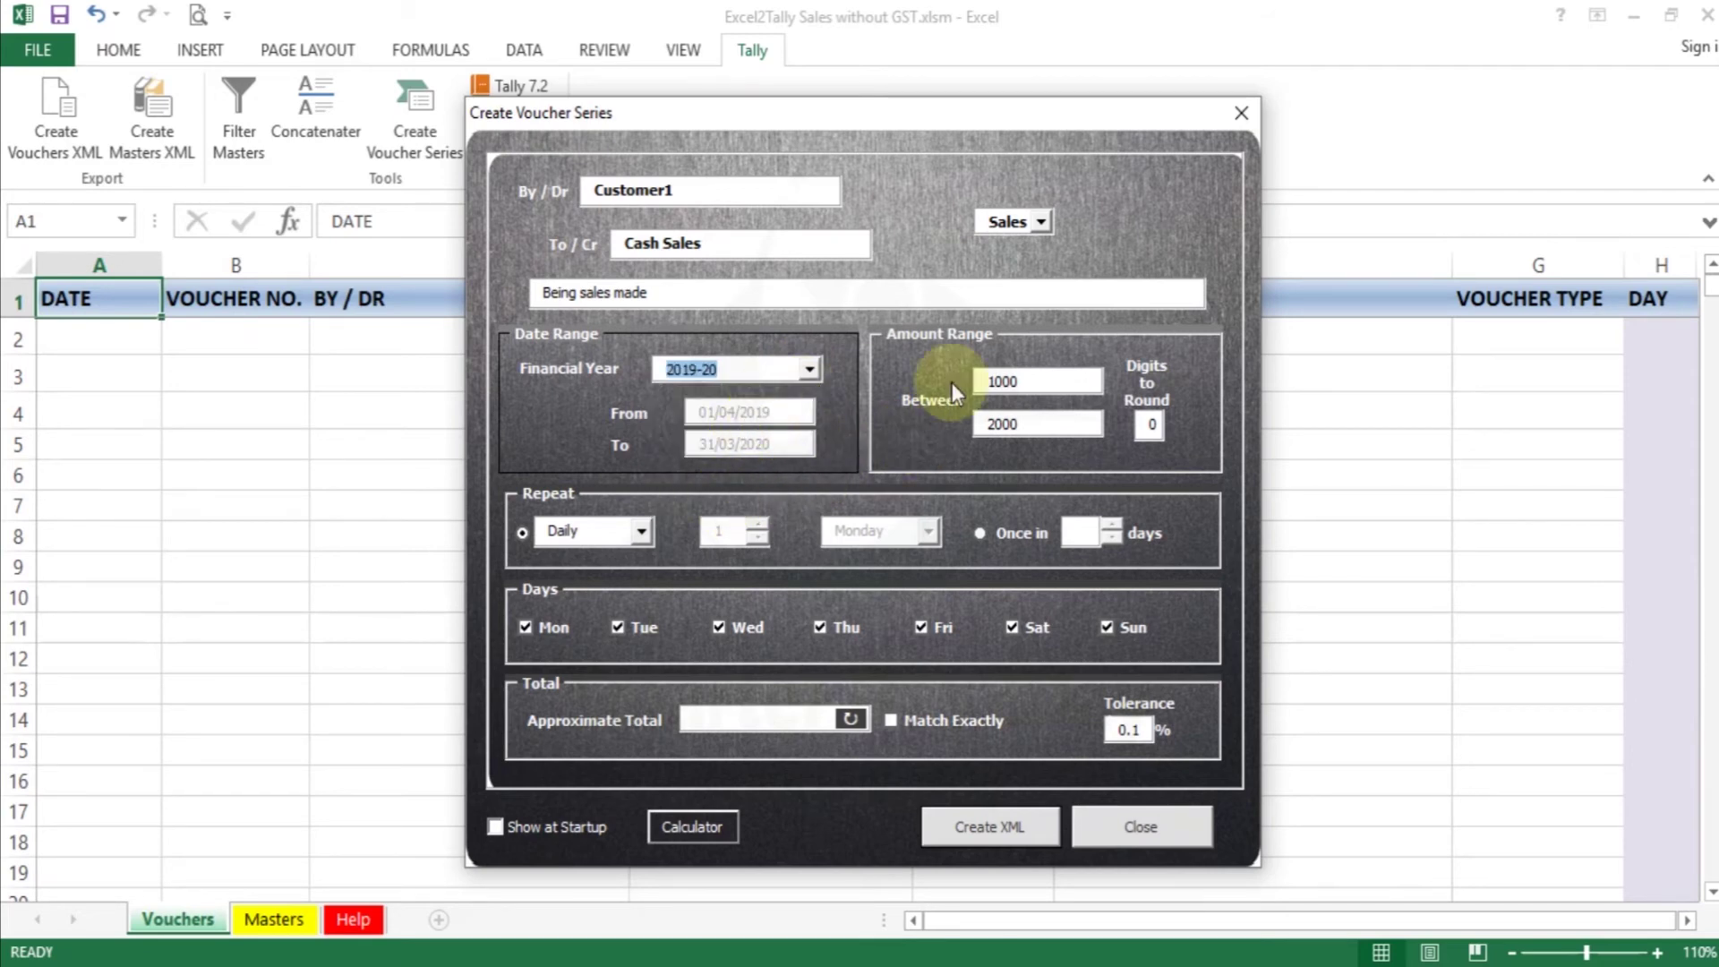
double_click(1040, 383)
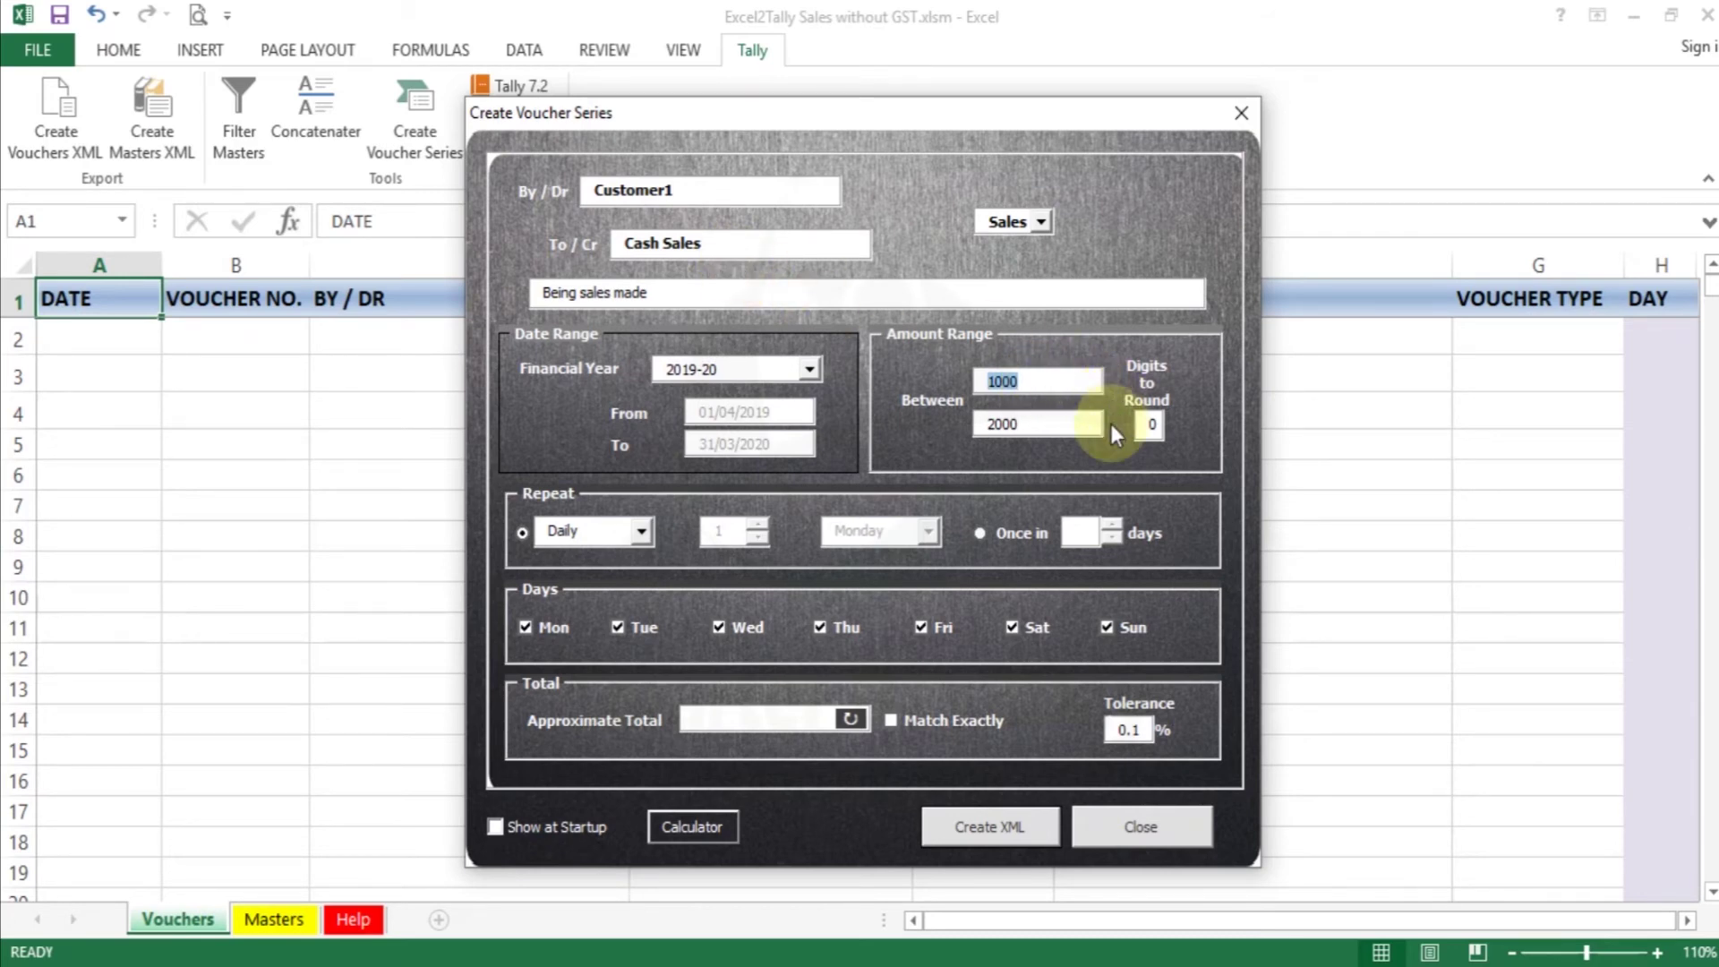
type("2000")
key("Tab")
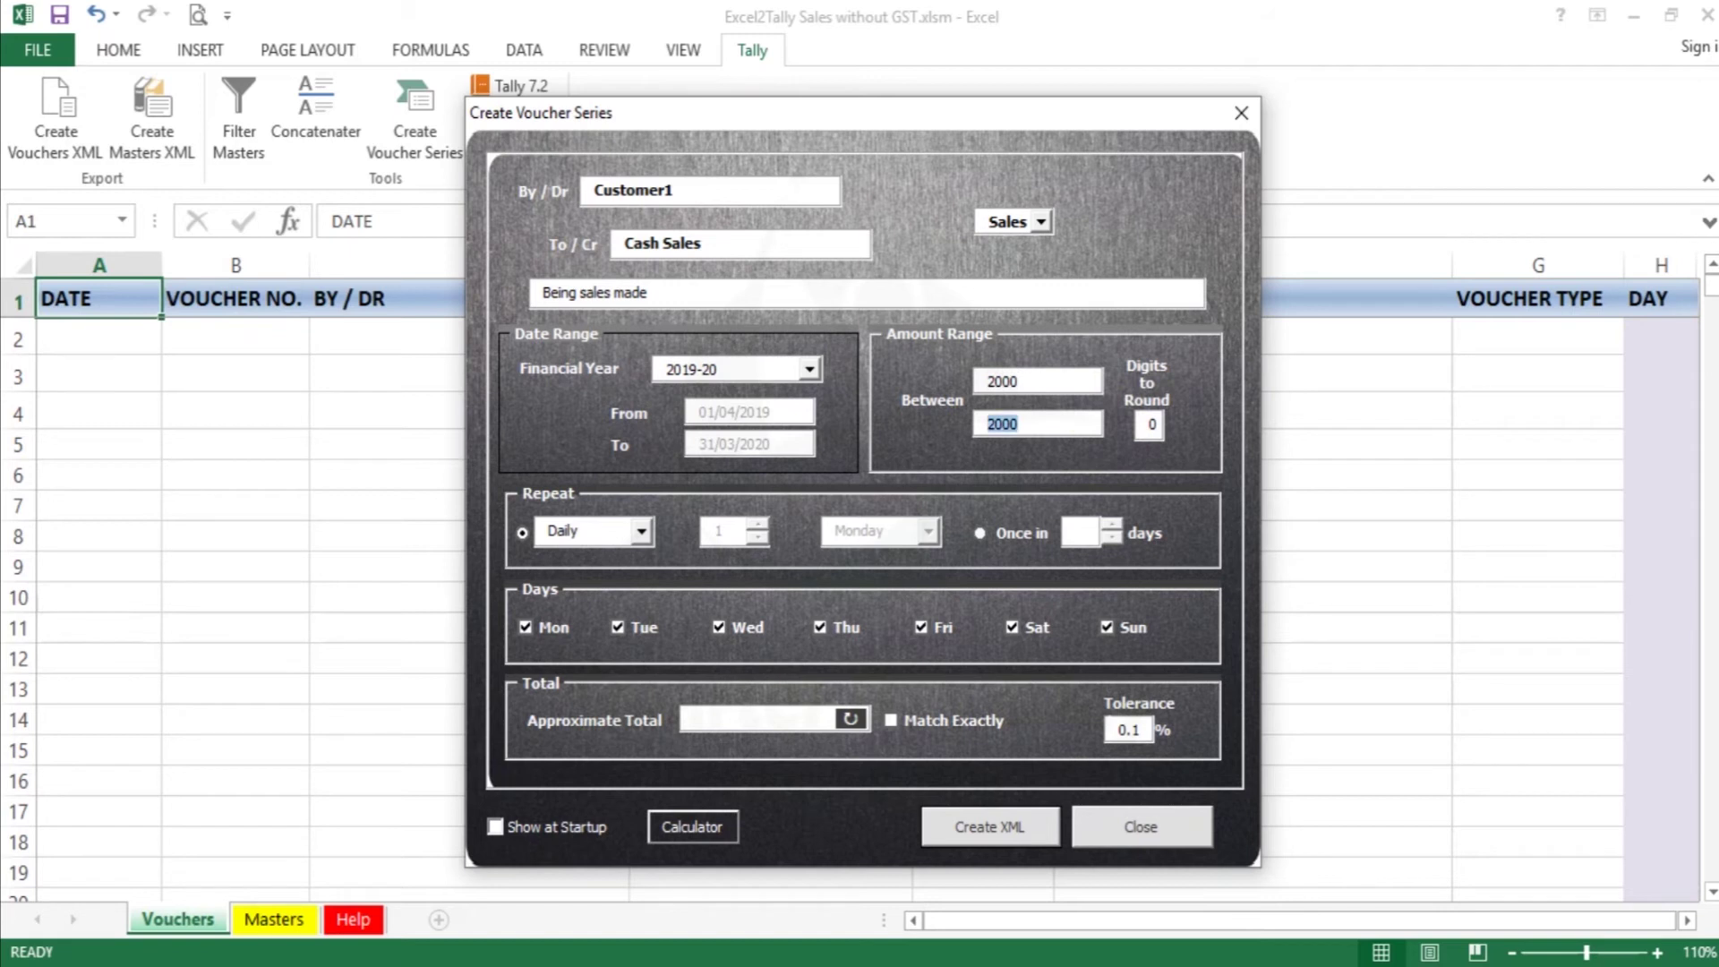
type("200")
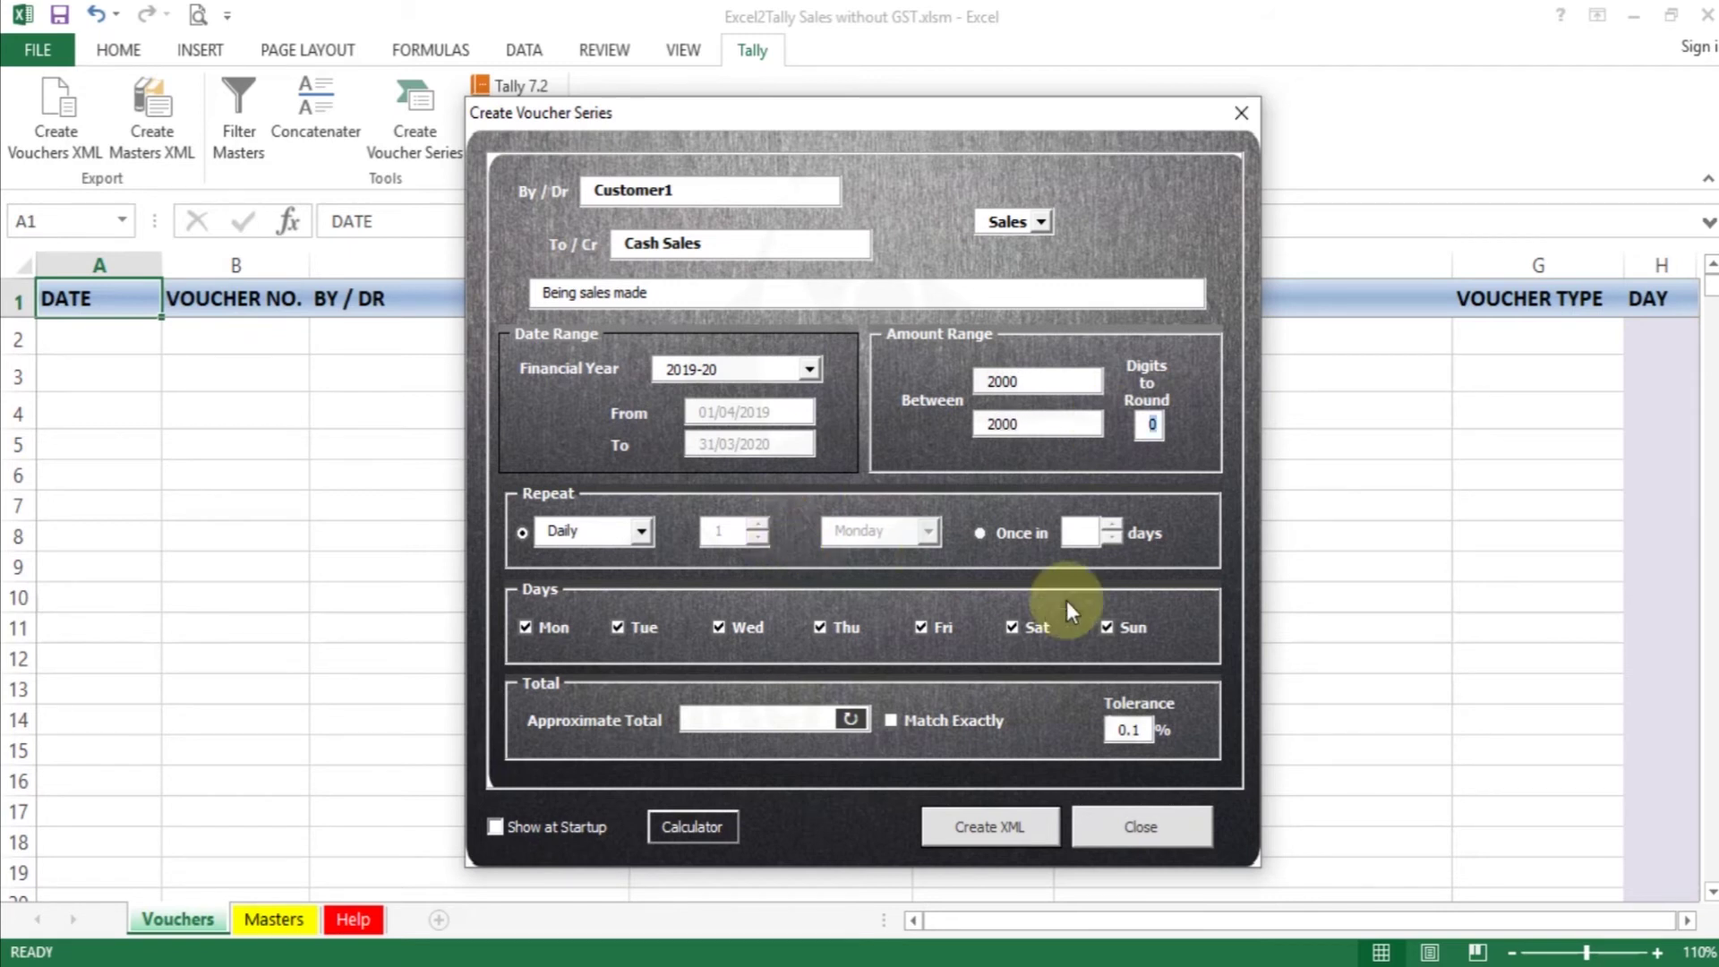
left_click(1110, 625)
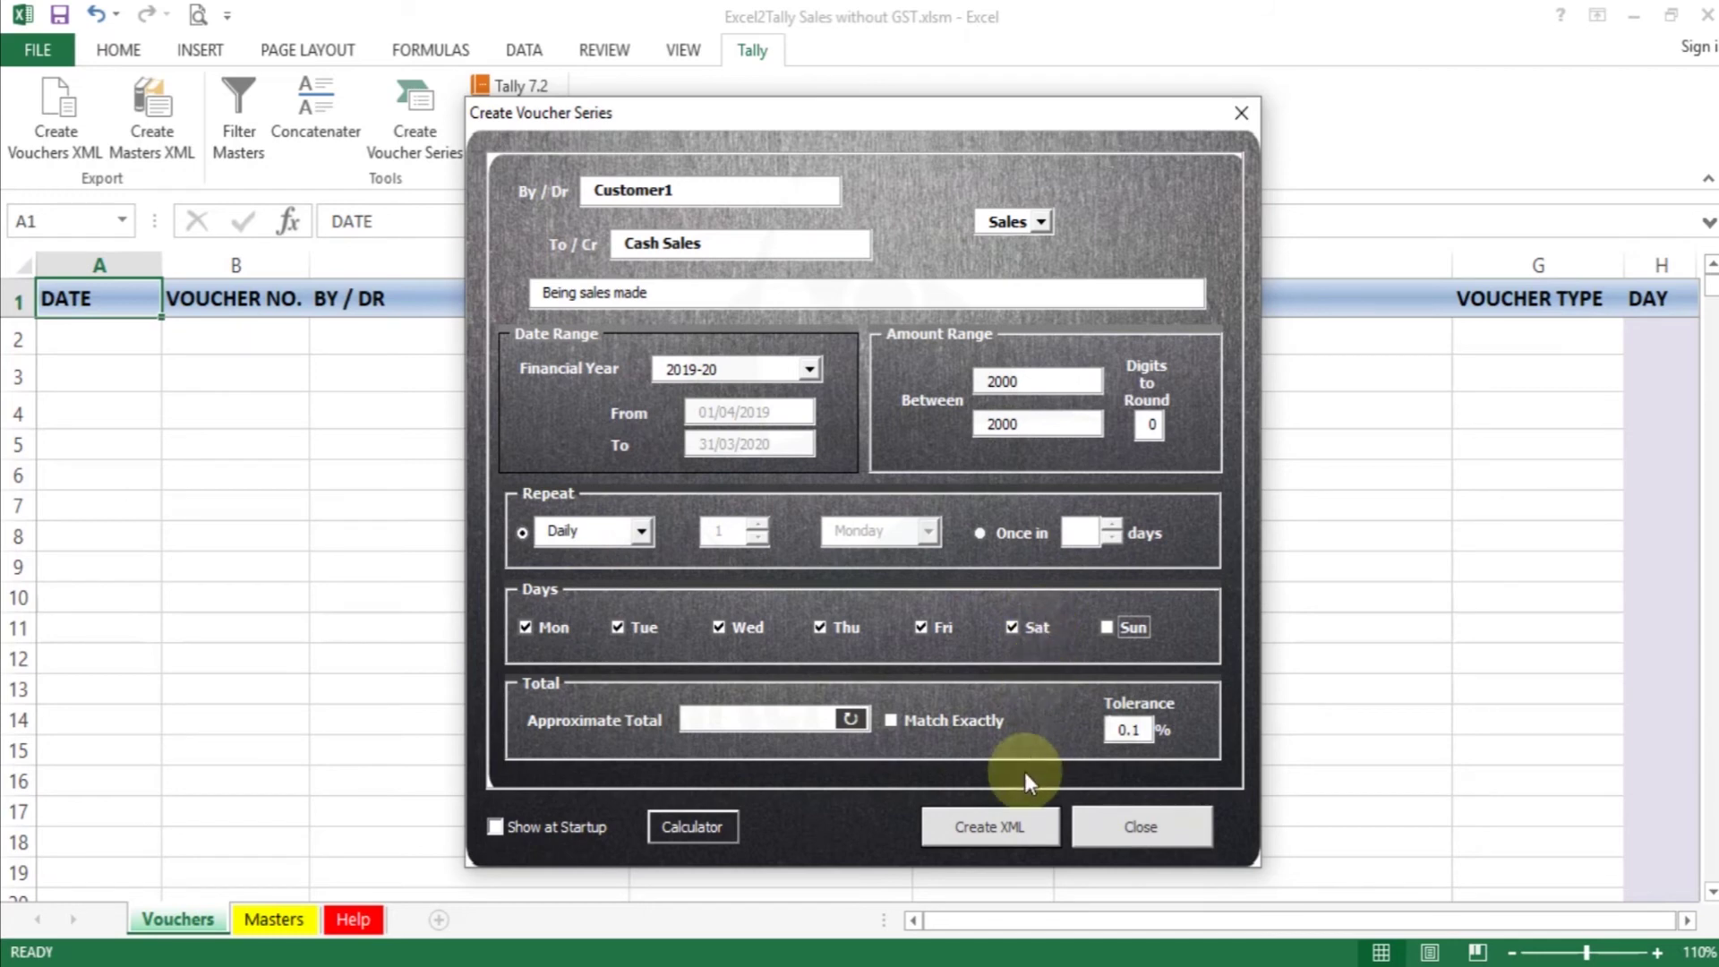
Step: Generate the series, accept the Rs. 628,000 total, and save the XML as 'Sales Daily Customer1 200'
left_click(990, 823)
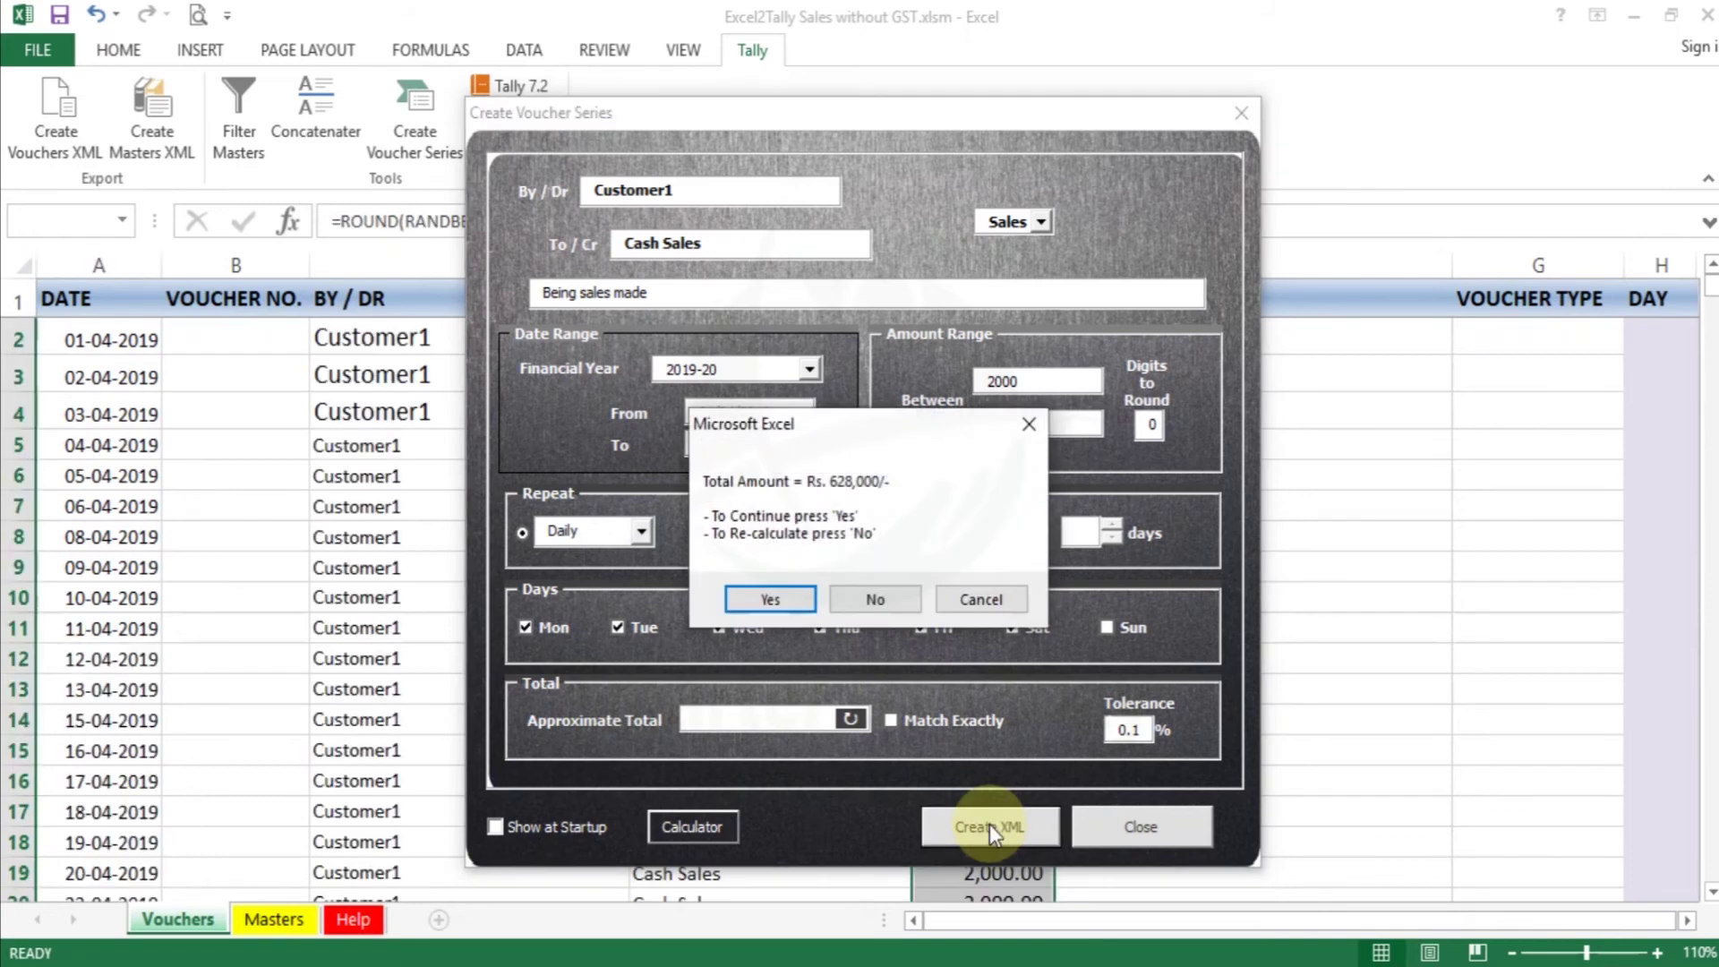
left_click(777, 602)
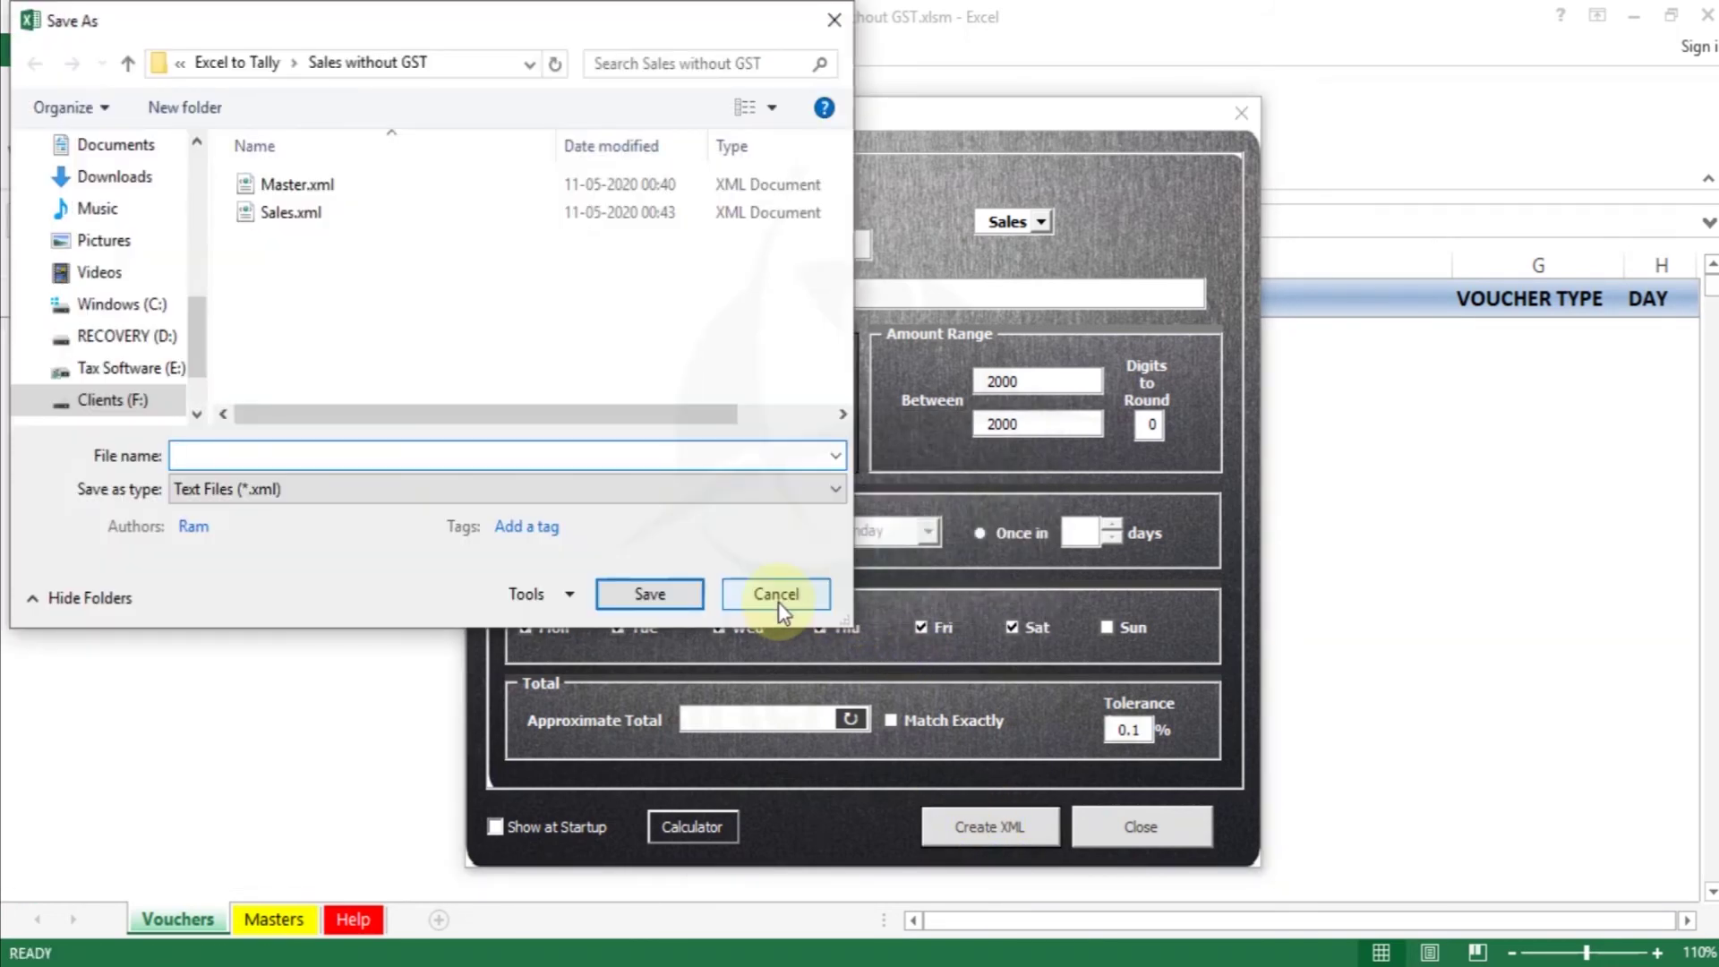
type("Sales Daily ")
type("Customer1 ")
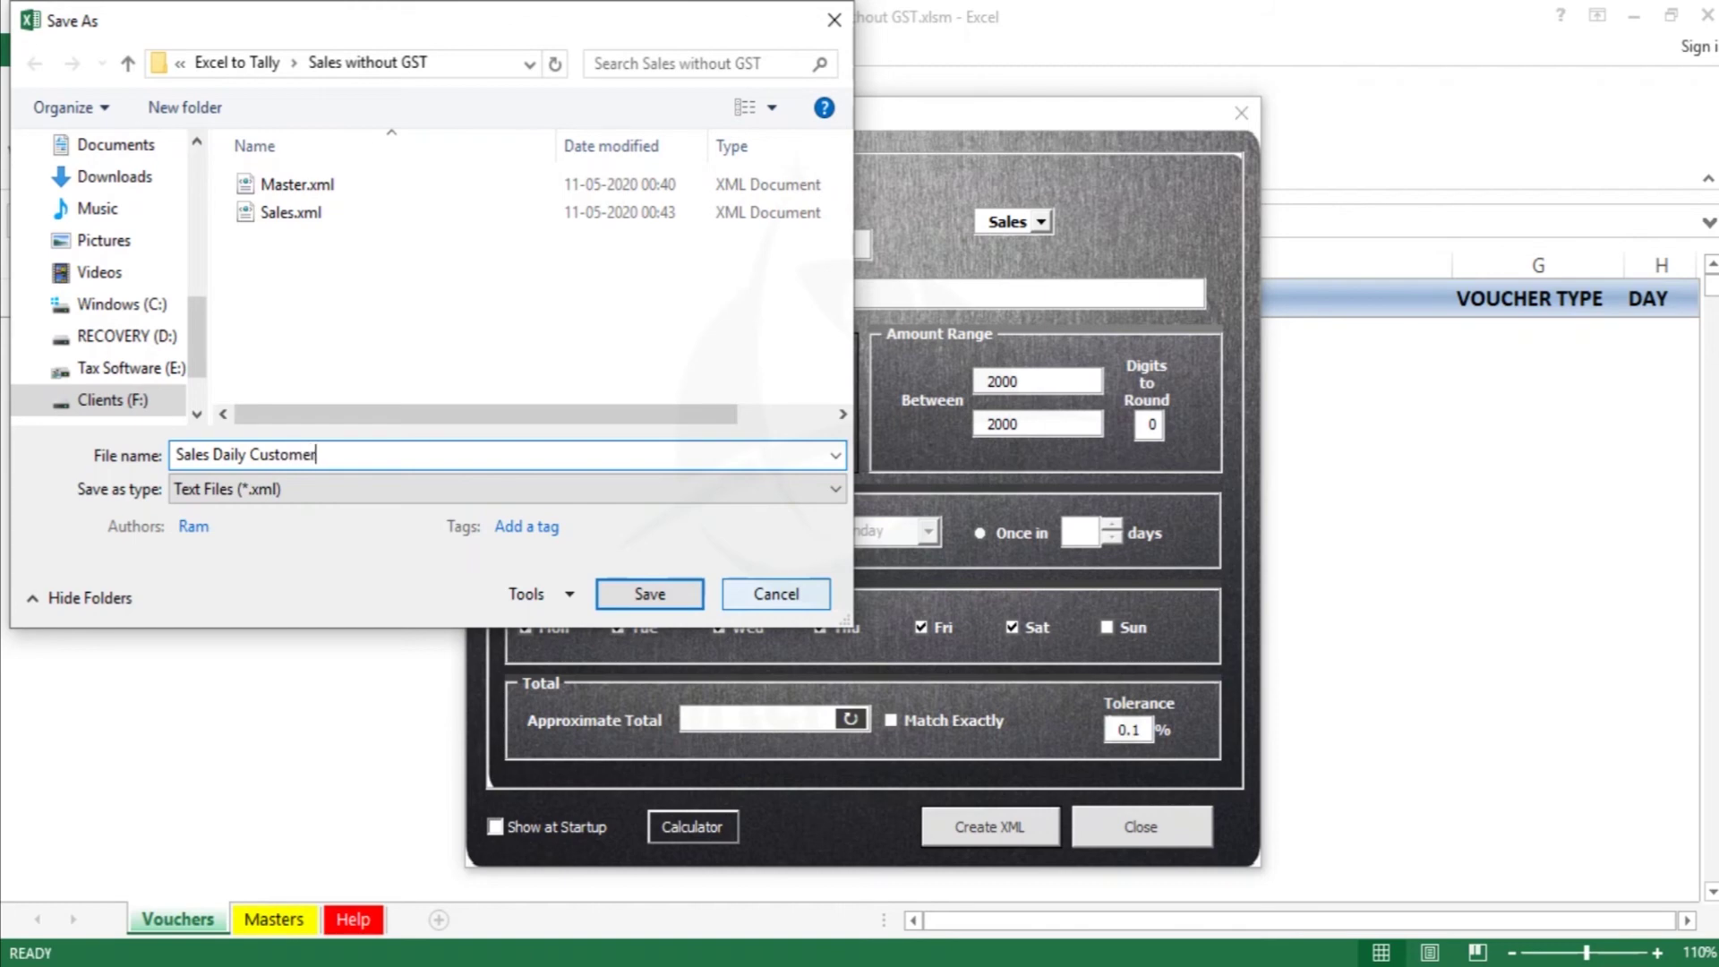
type("200")
key("Return")
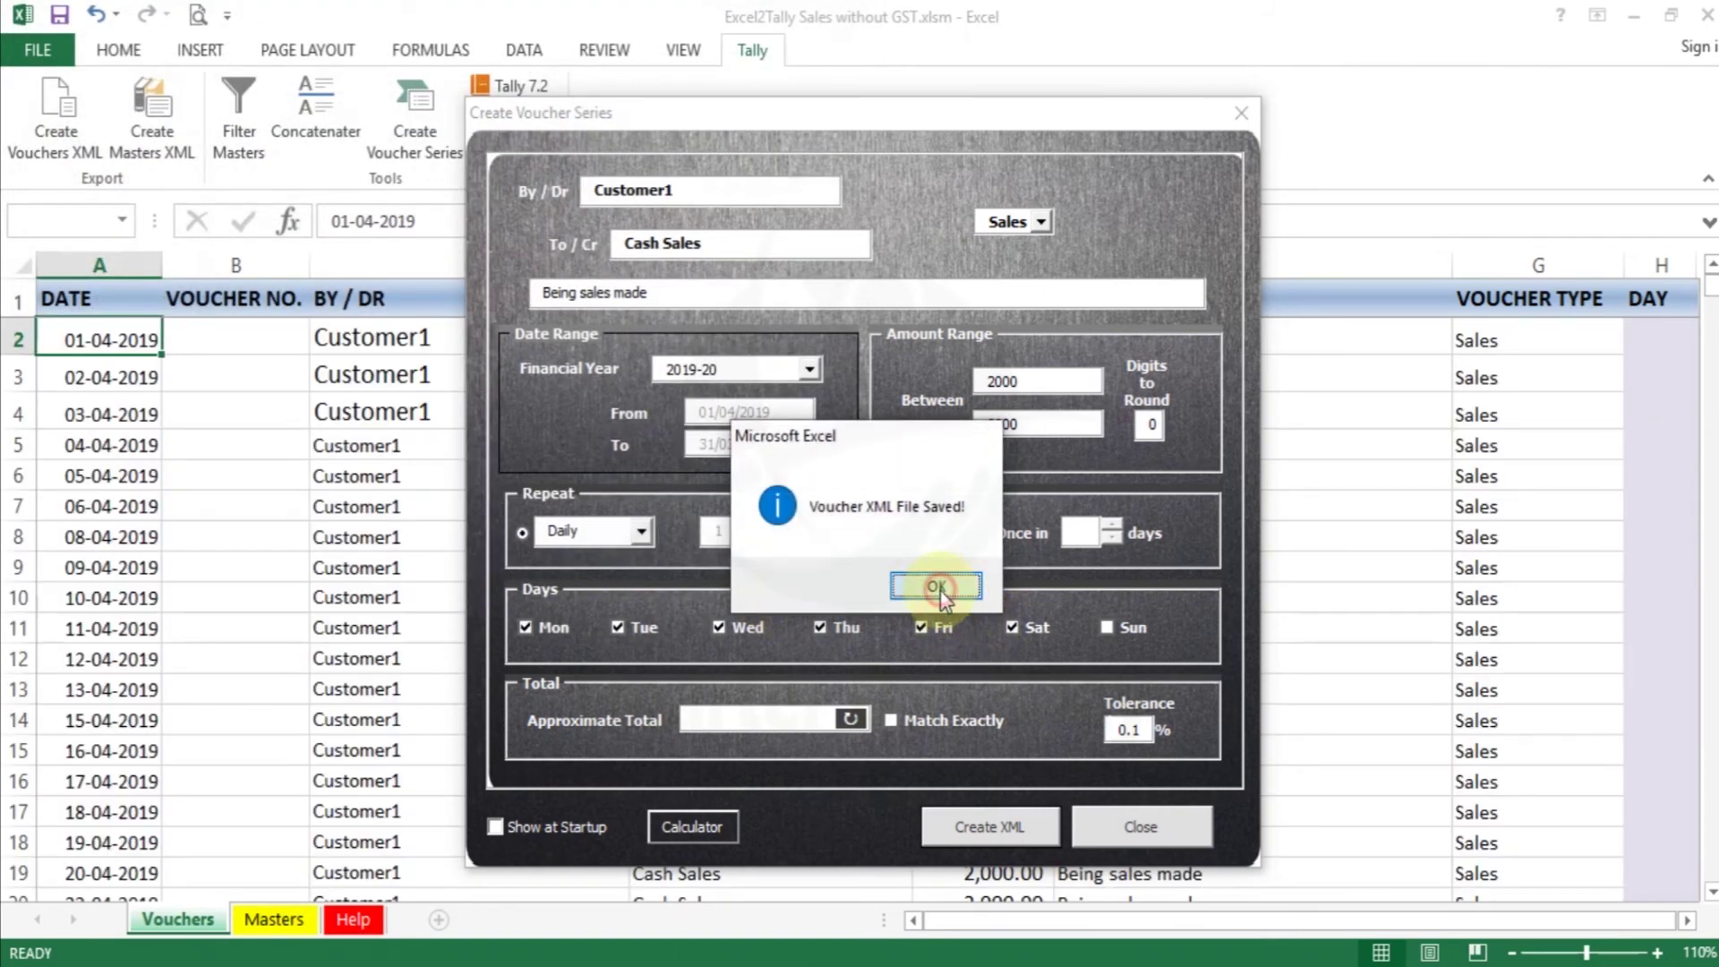
left_click(950, 585)
Step: Decline importing and inspect the generated entries' amounts, dates and ledgers
left_click(1038, 589)
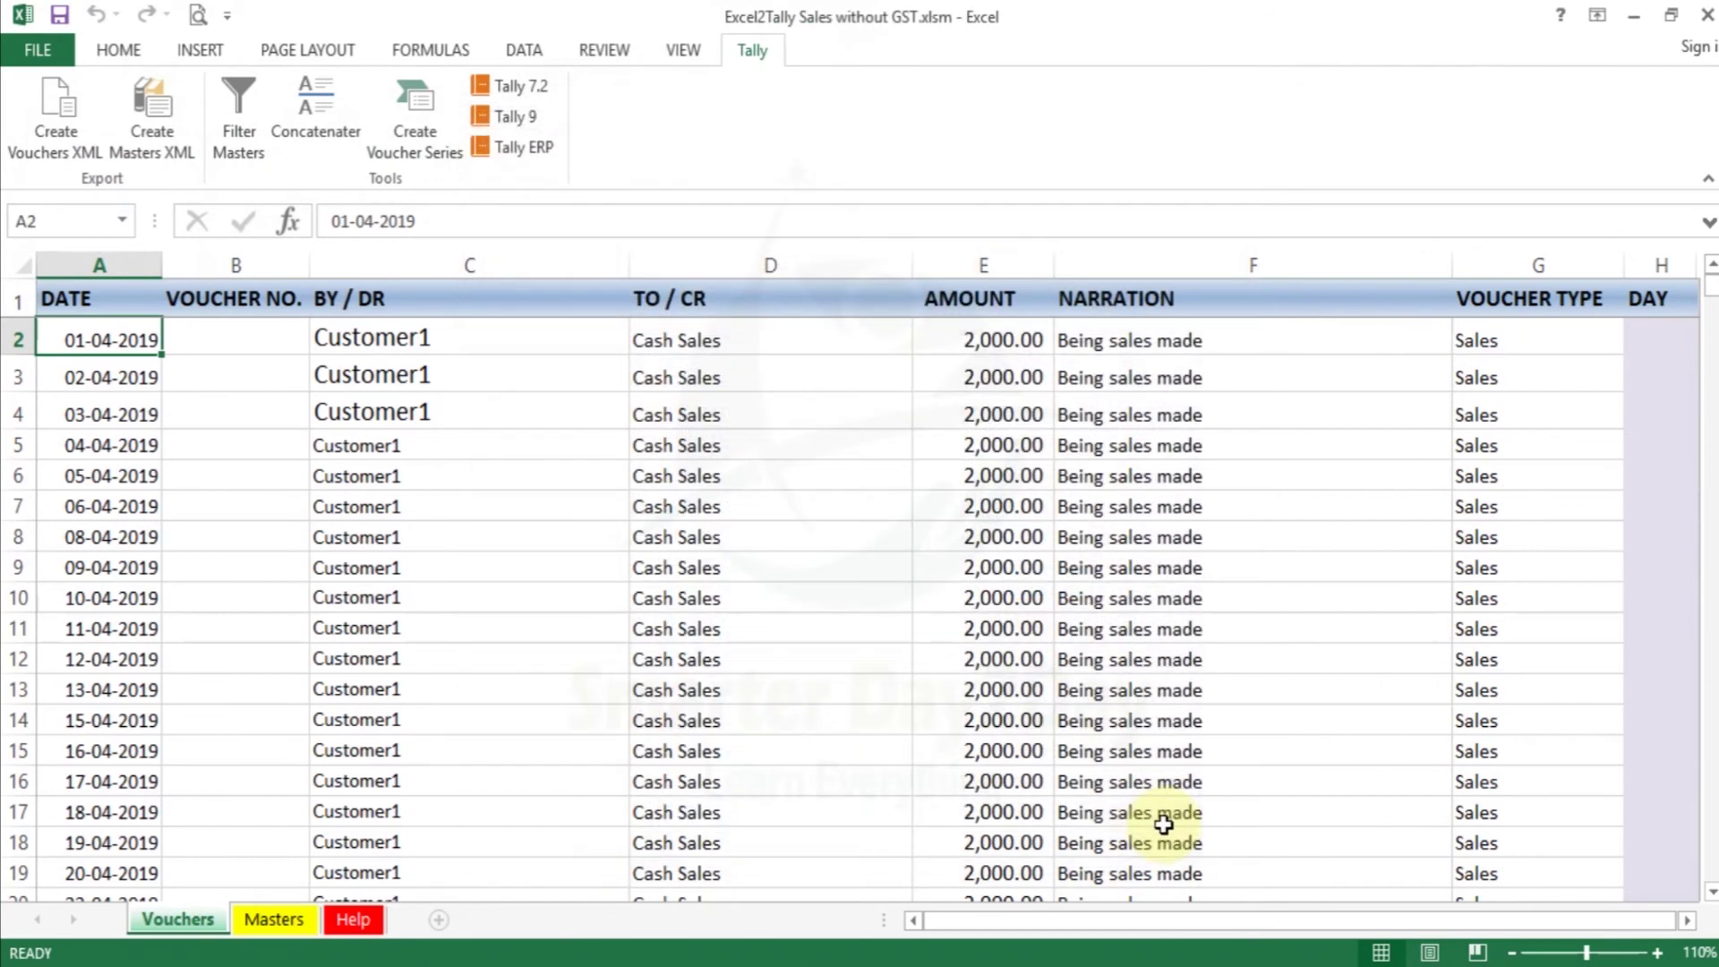
left_click(986, 505)
left_click(727, 374)
key("Left")
key("Left")
key("Left")
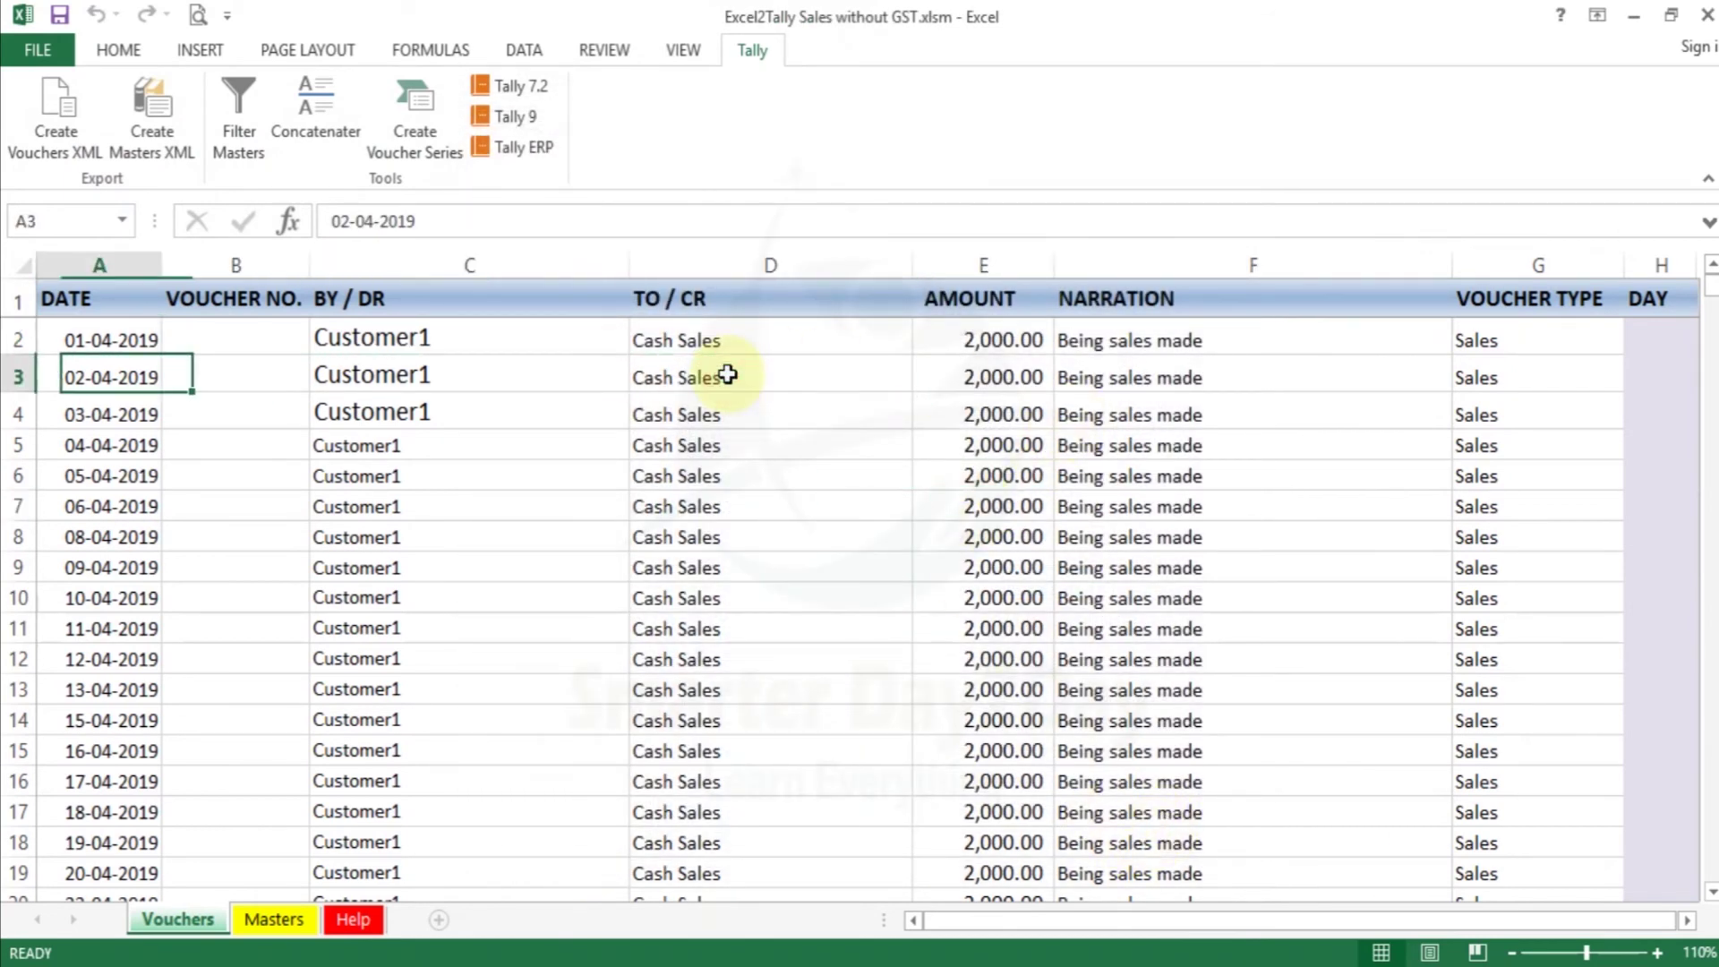
key("Up")
key("Down")
key("Down")
key("Down")
Step: Confirm the series ends at 31-03-2020, check amount and narration, then return to Tally
key("Down")
key("Down")
key("Right")
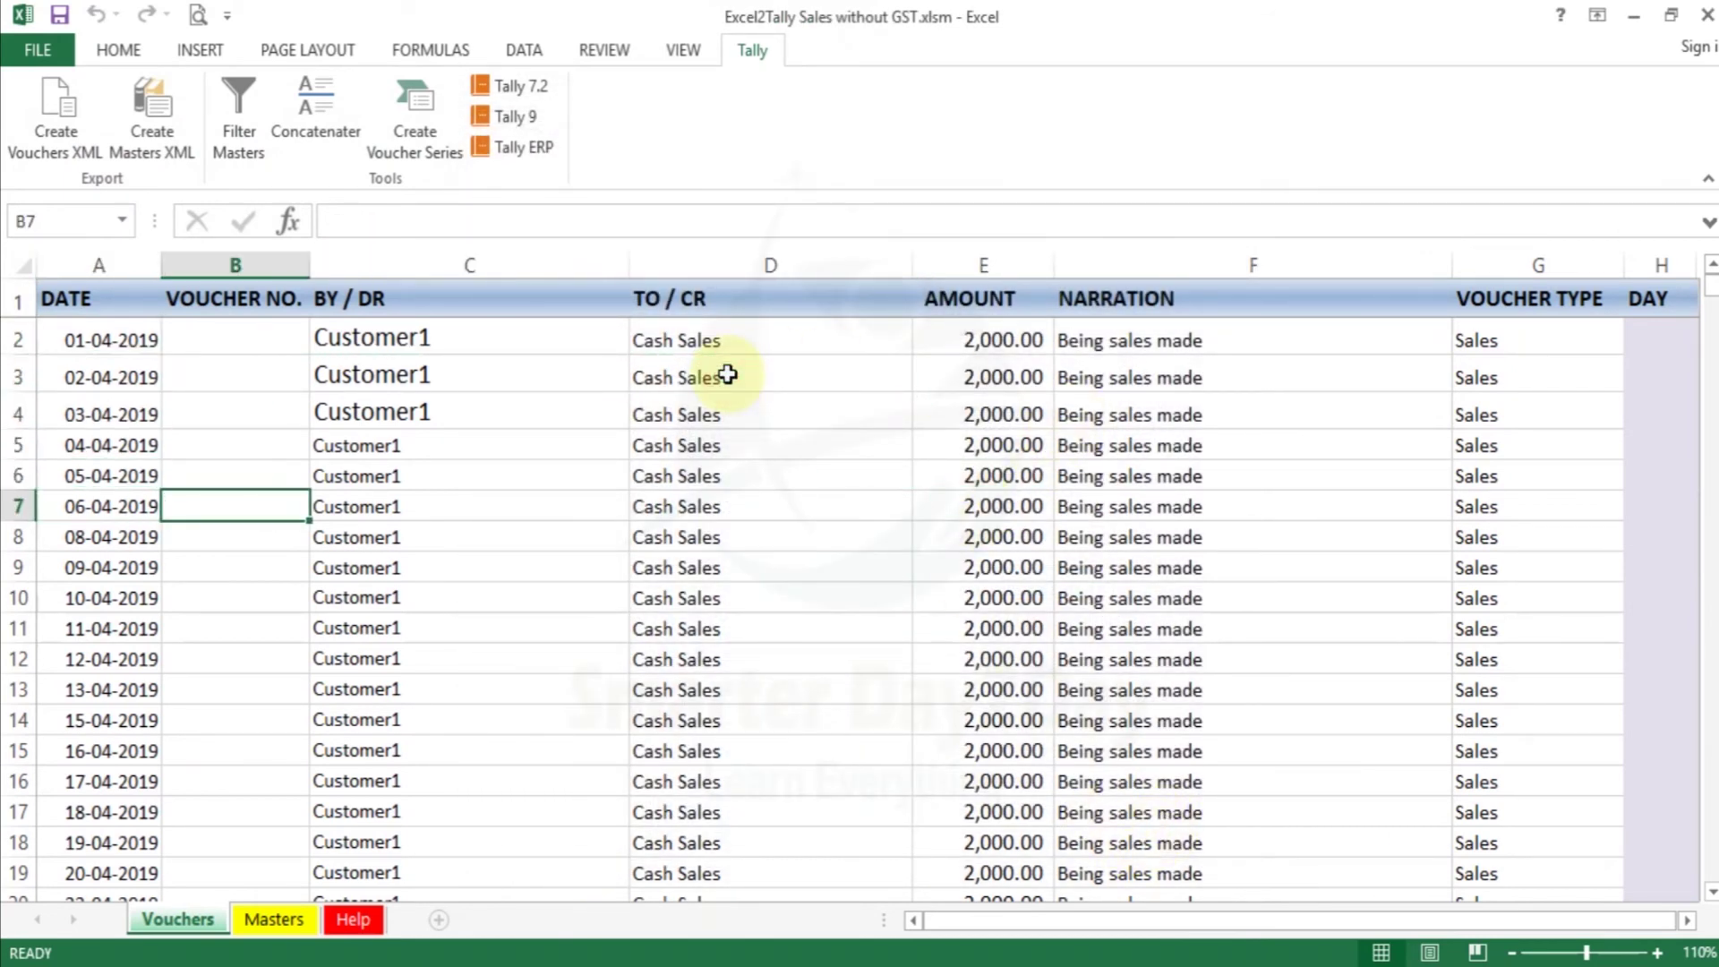
key("Right")
key("ctrl+Down")
key("Down")
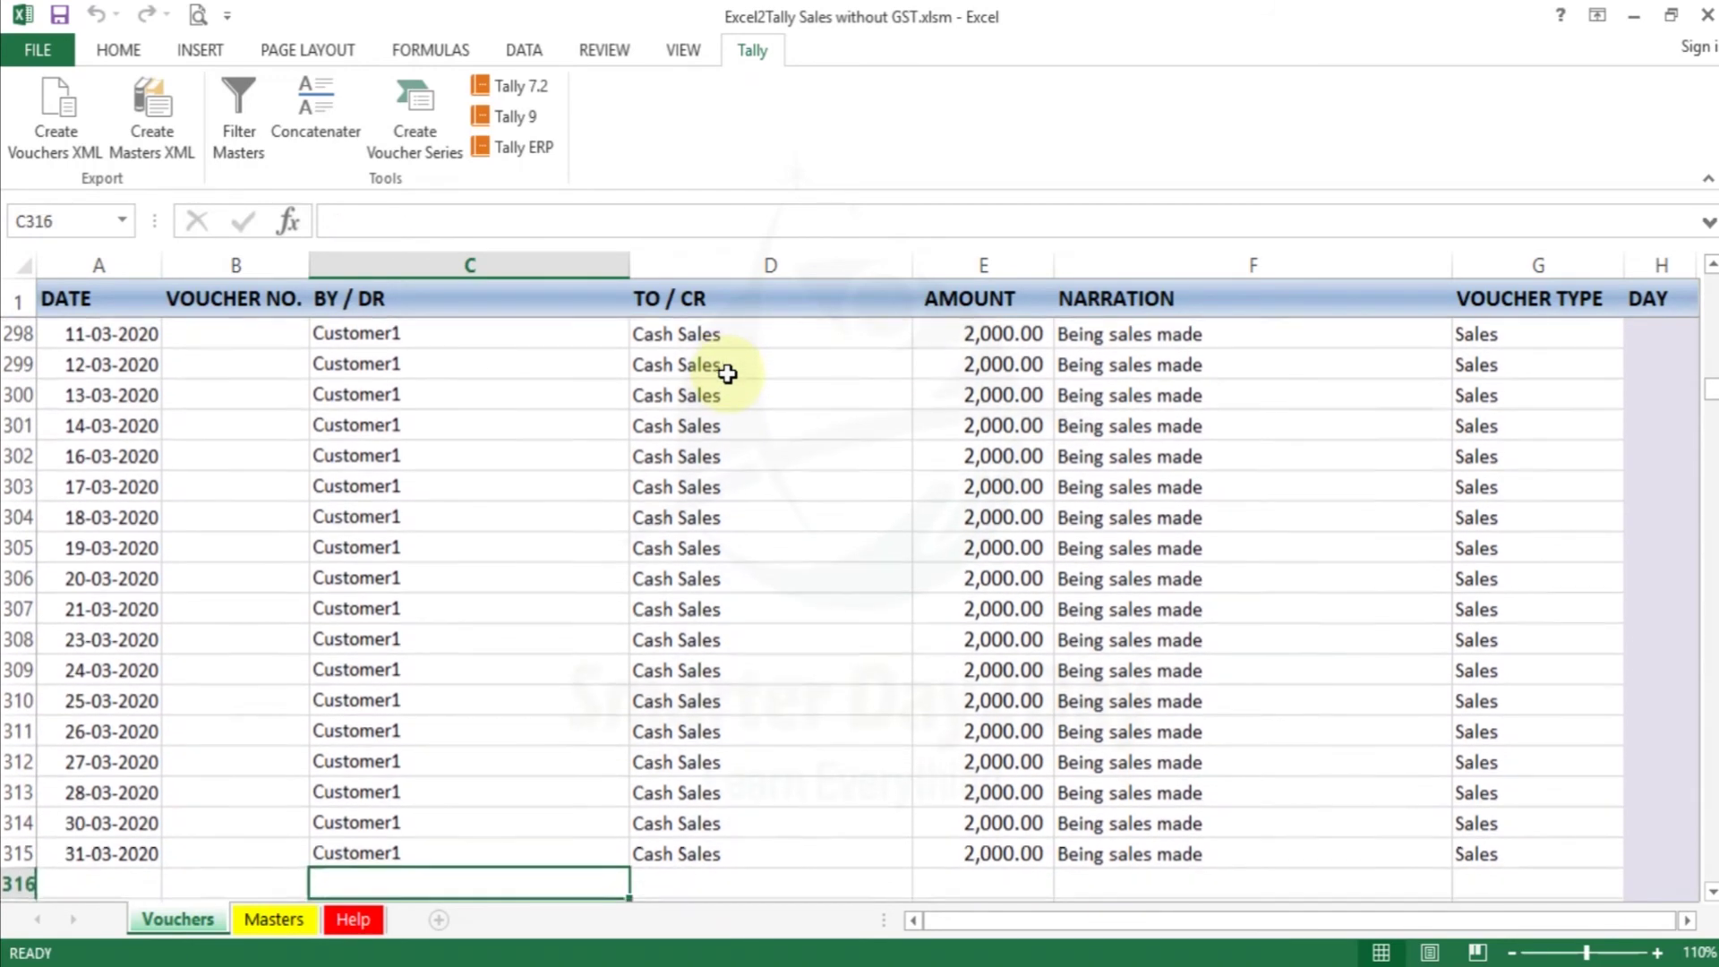
key("Up")
key("Up")
key("Down")
key("ctrl+Up")
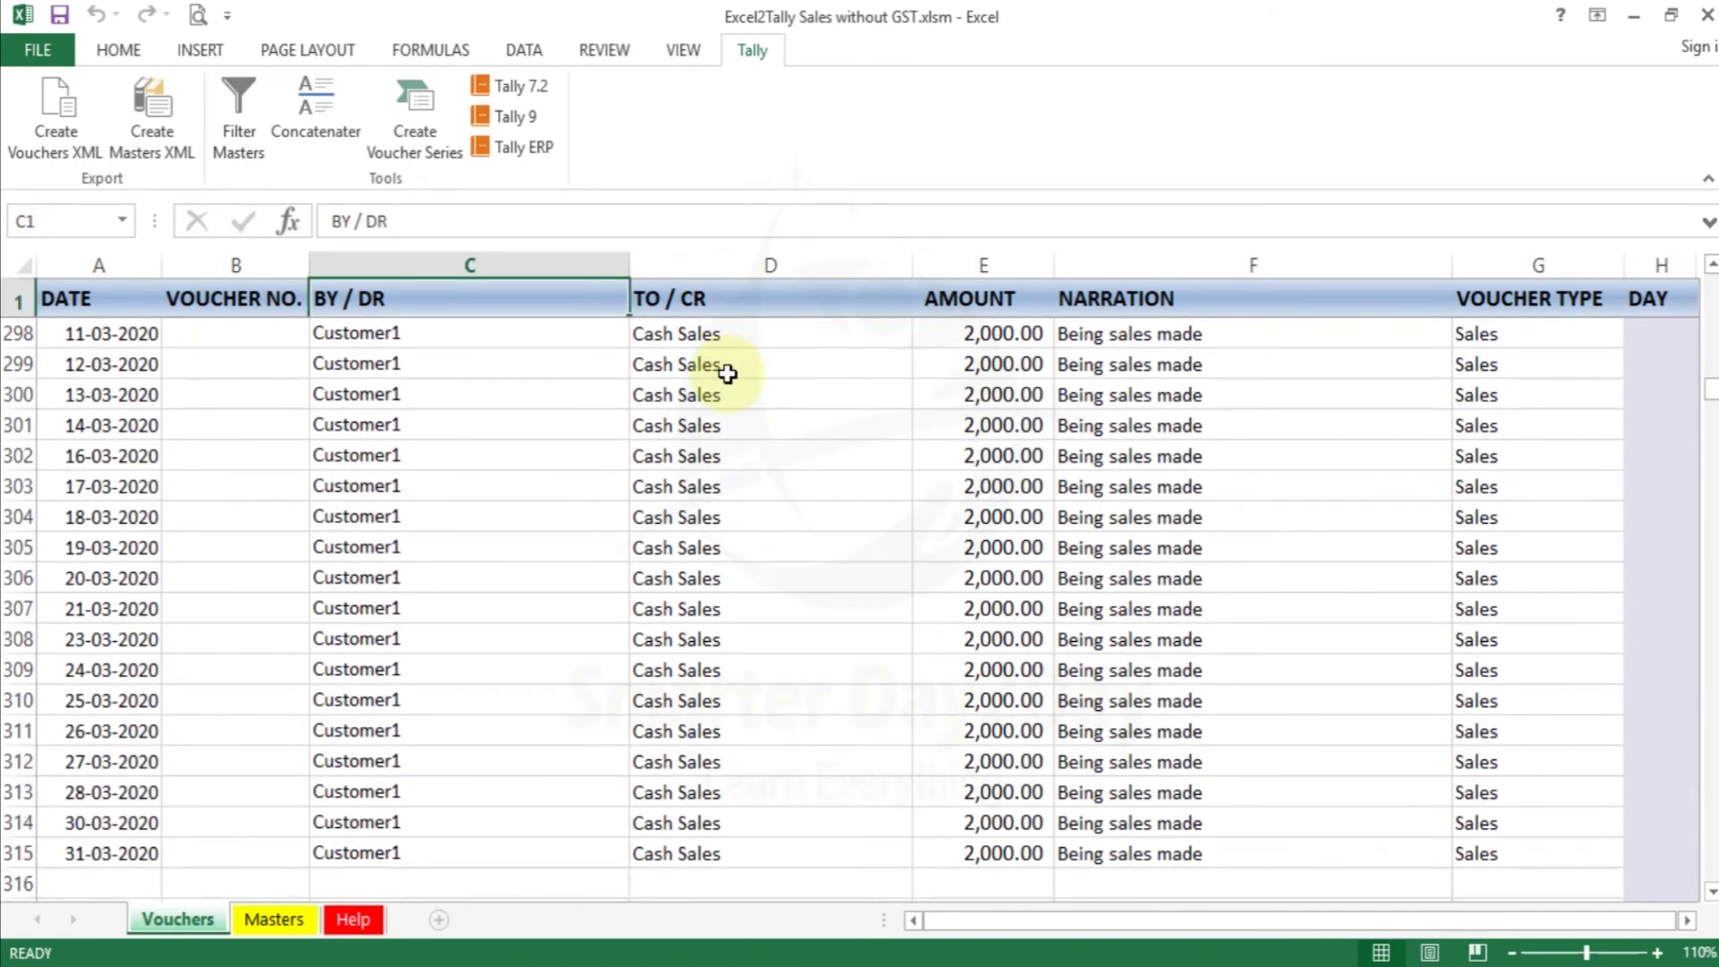
key("Down")
key("Down")
key("Right")
key("Right")
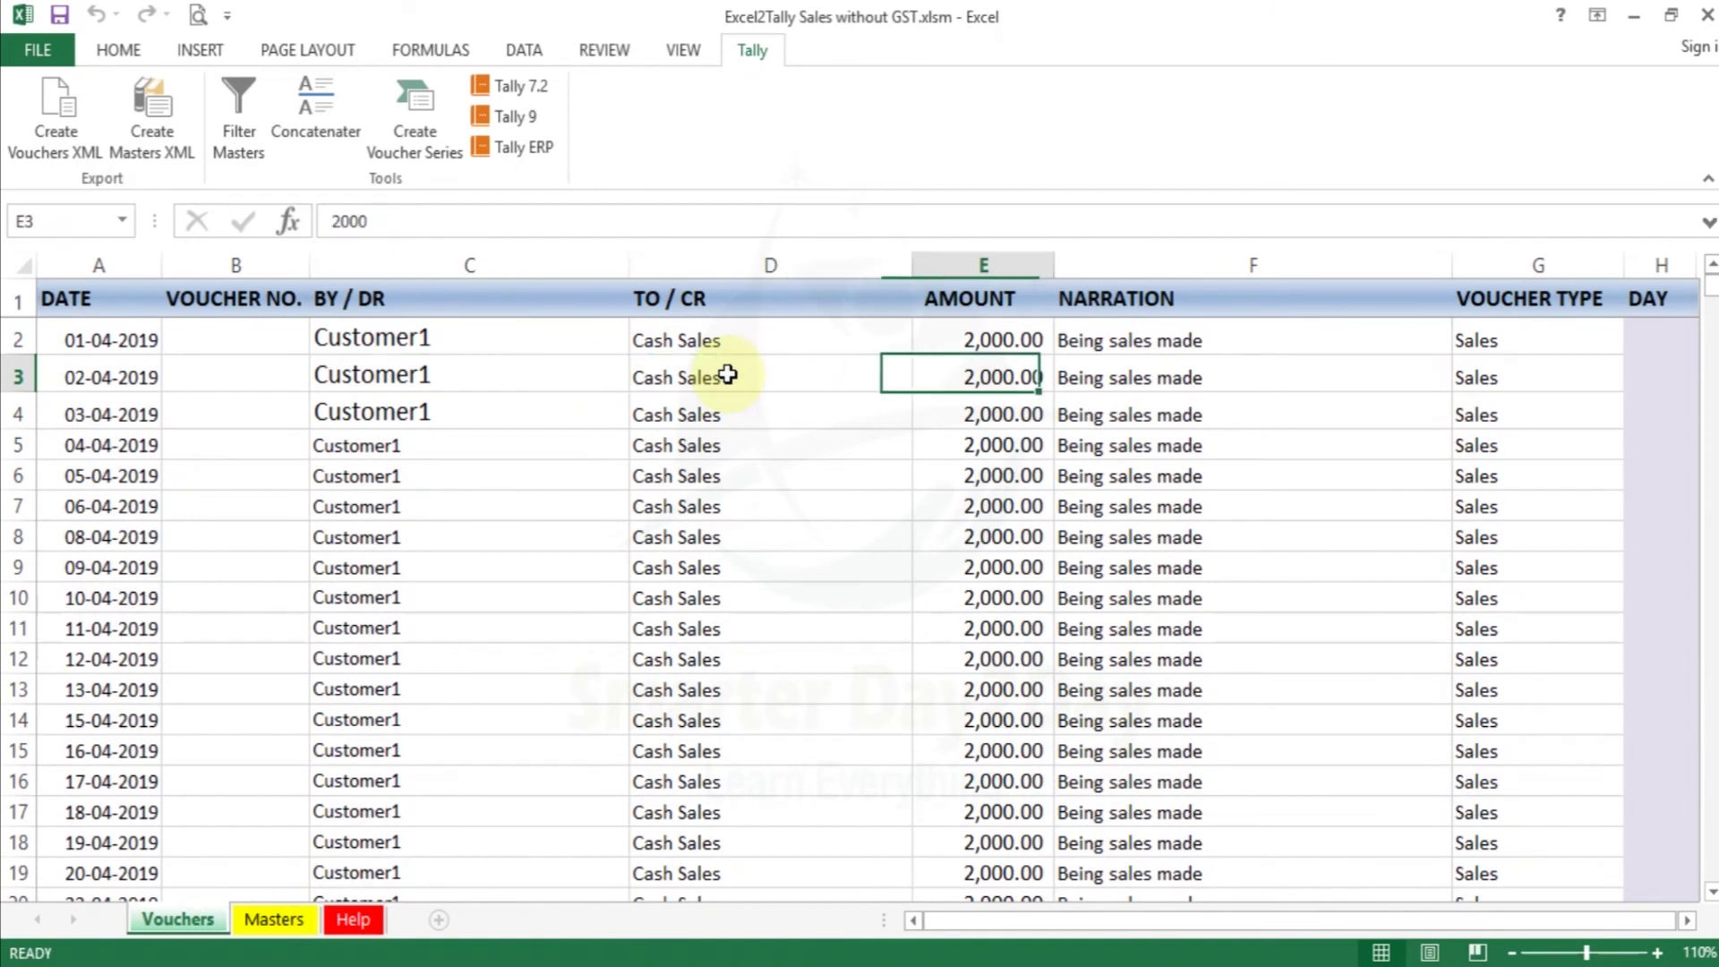
key("Right")
key("Right")
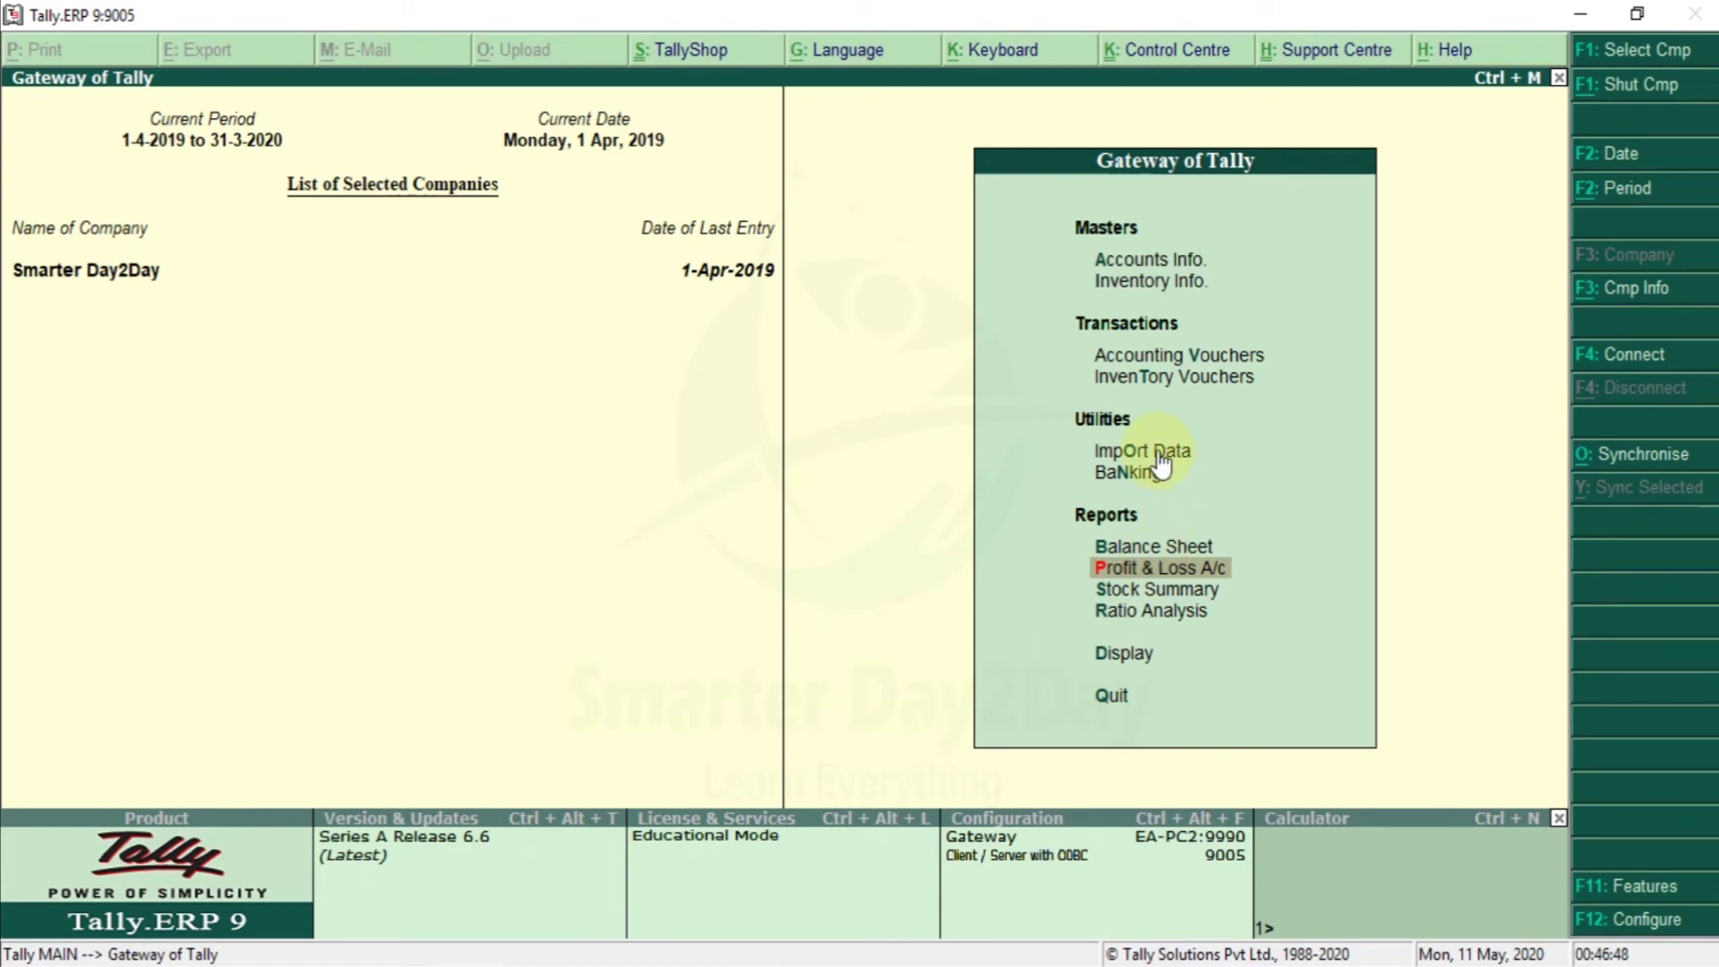
left_click(1157, 453)
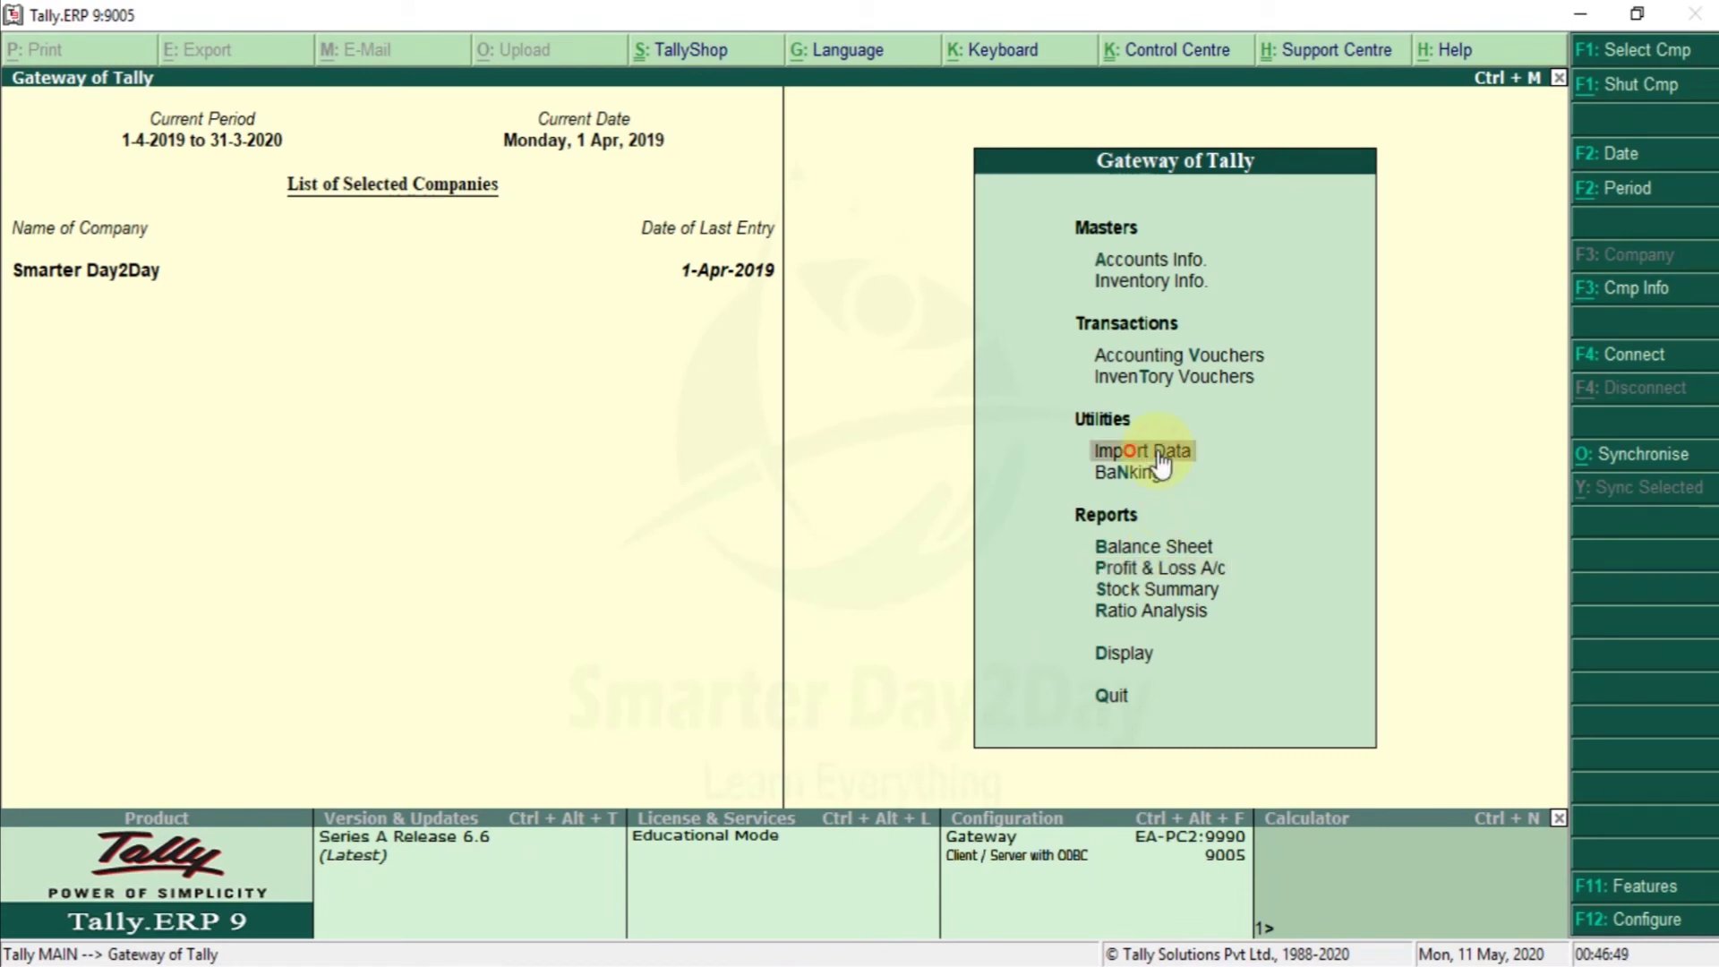
Step: Start a voucher import in Tally, then back out without importing
left_click(1159, 455)
left_click(1160, 452)
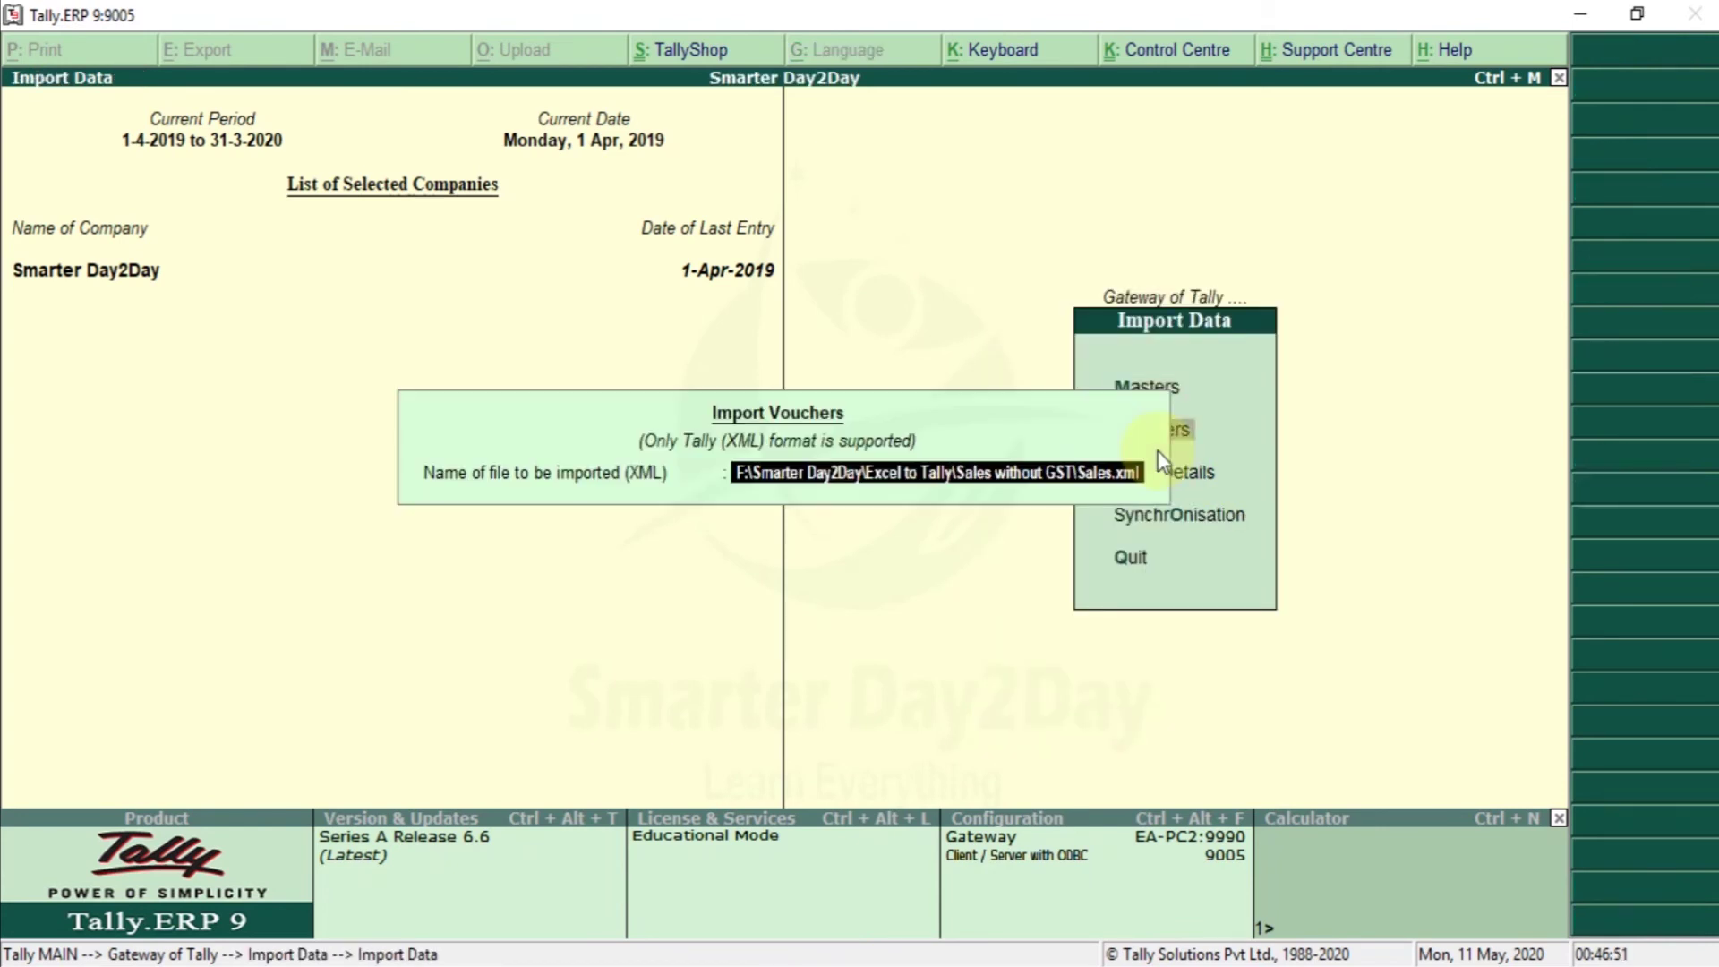
key("Escape")
key("Escape")
key("Escape")
key("Escape")
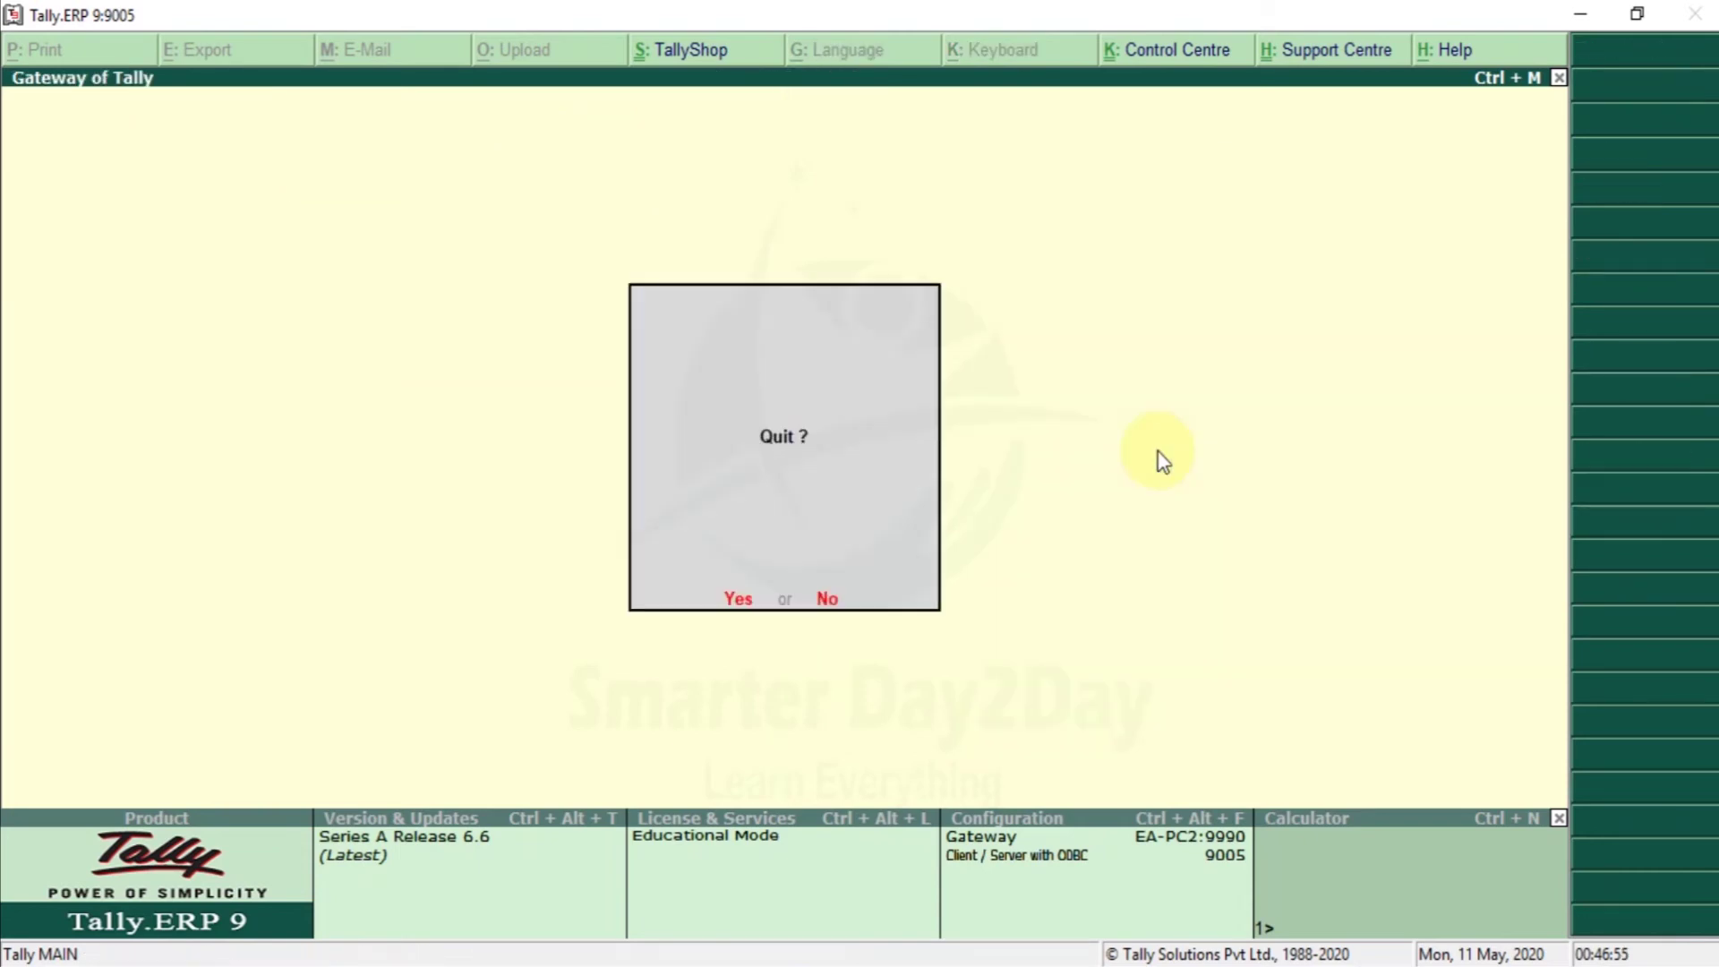
key("Escape")
Step: Switch to Excel and check the Vouchers sheet from its last entry back to the top
key("alt+Tab")
key("Left")
key("Left")
key("Left")
key("Left")
key("Left")
key("Left")
key("ctrl+Down")
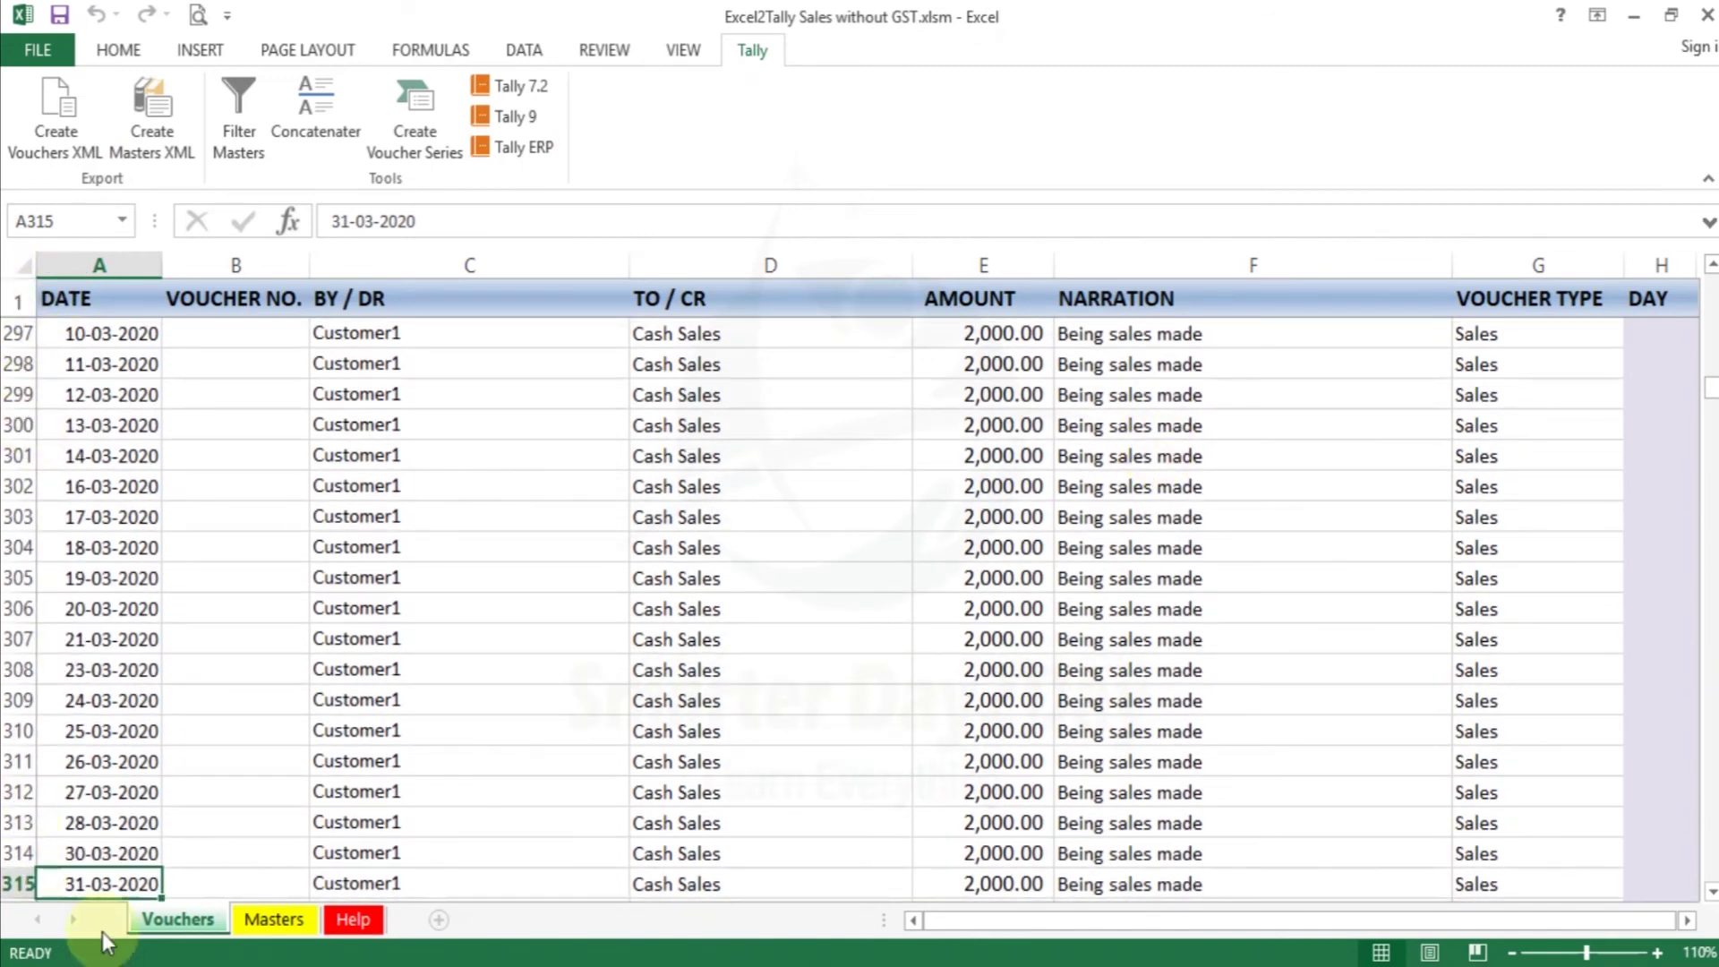
key("ctrl+Home")
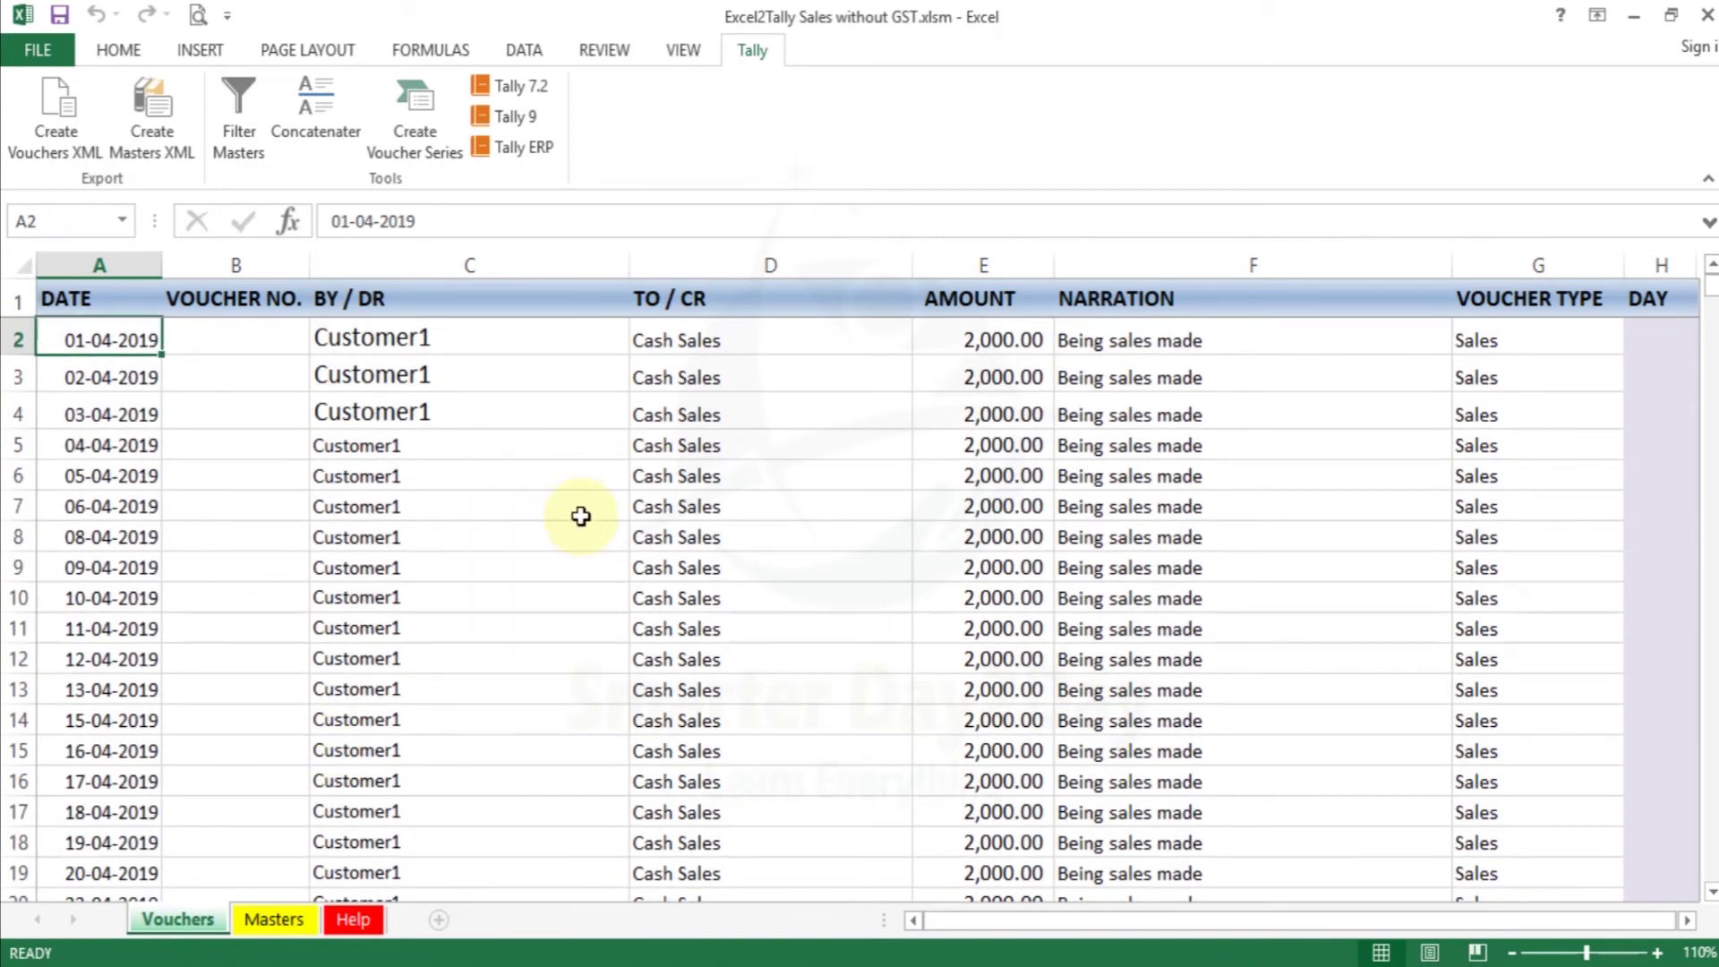
Step: Set the upper amount to 10000 with By/Dr Cash customer and To/Cr Cash sales
left_click(423, 151)
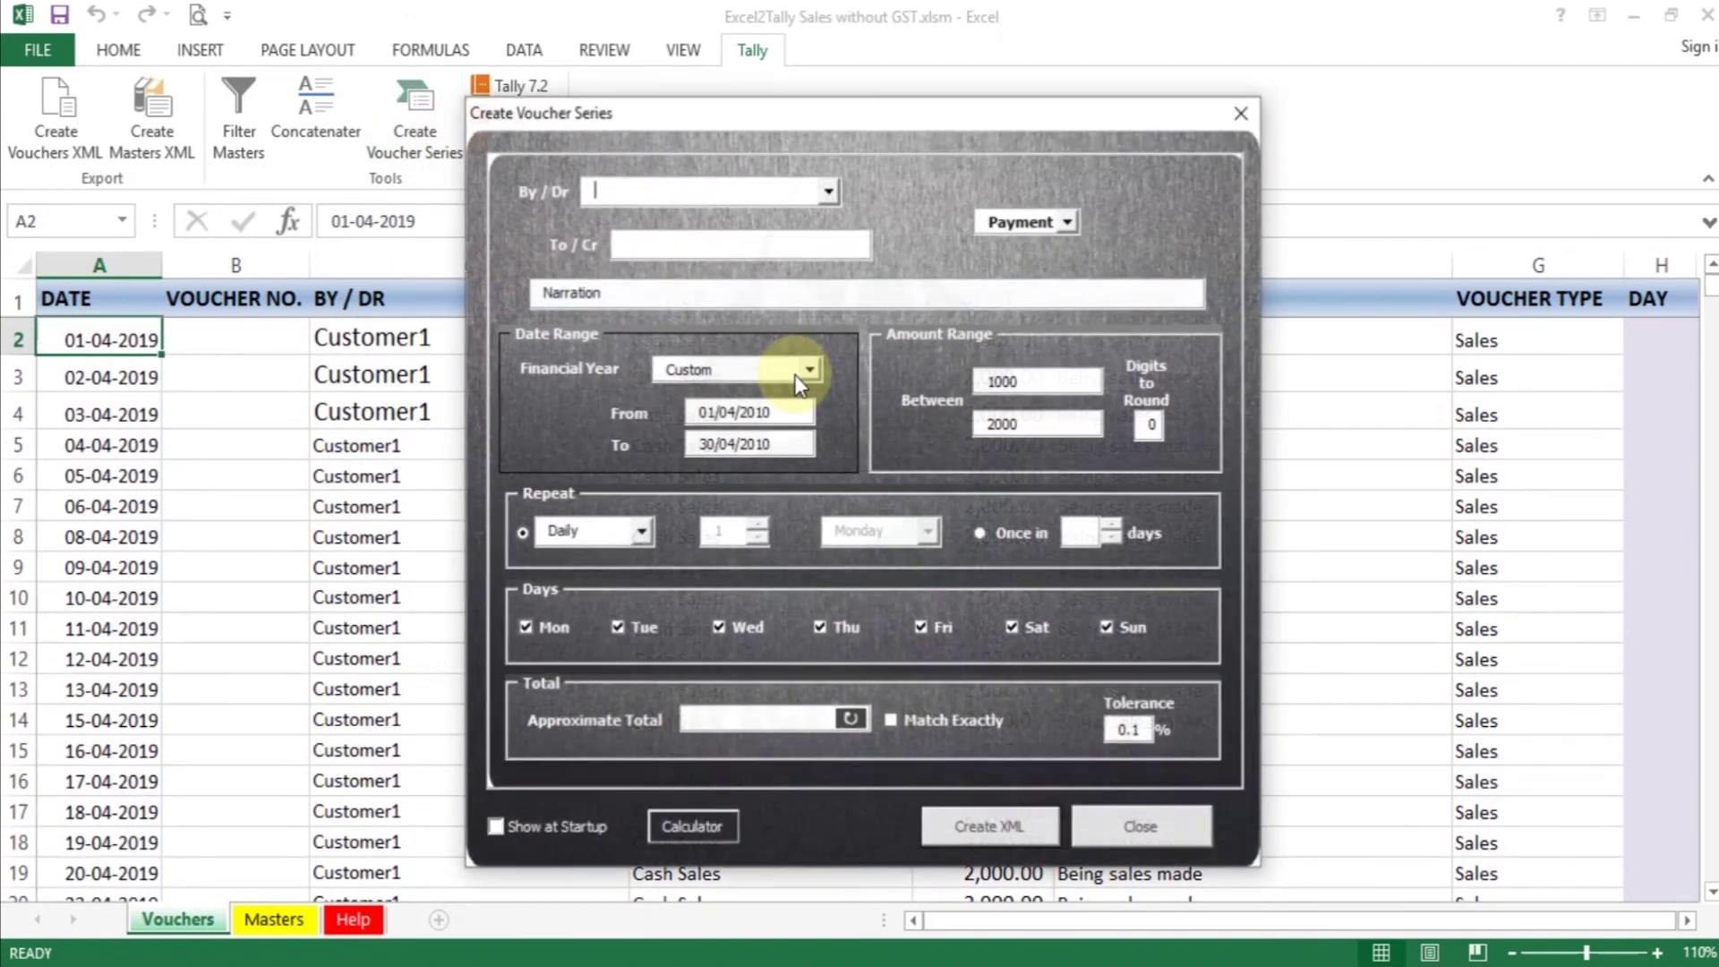
left_click(1030, 383)
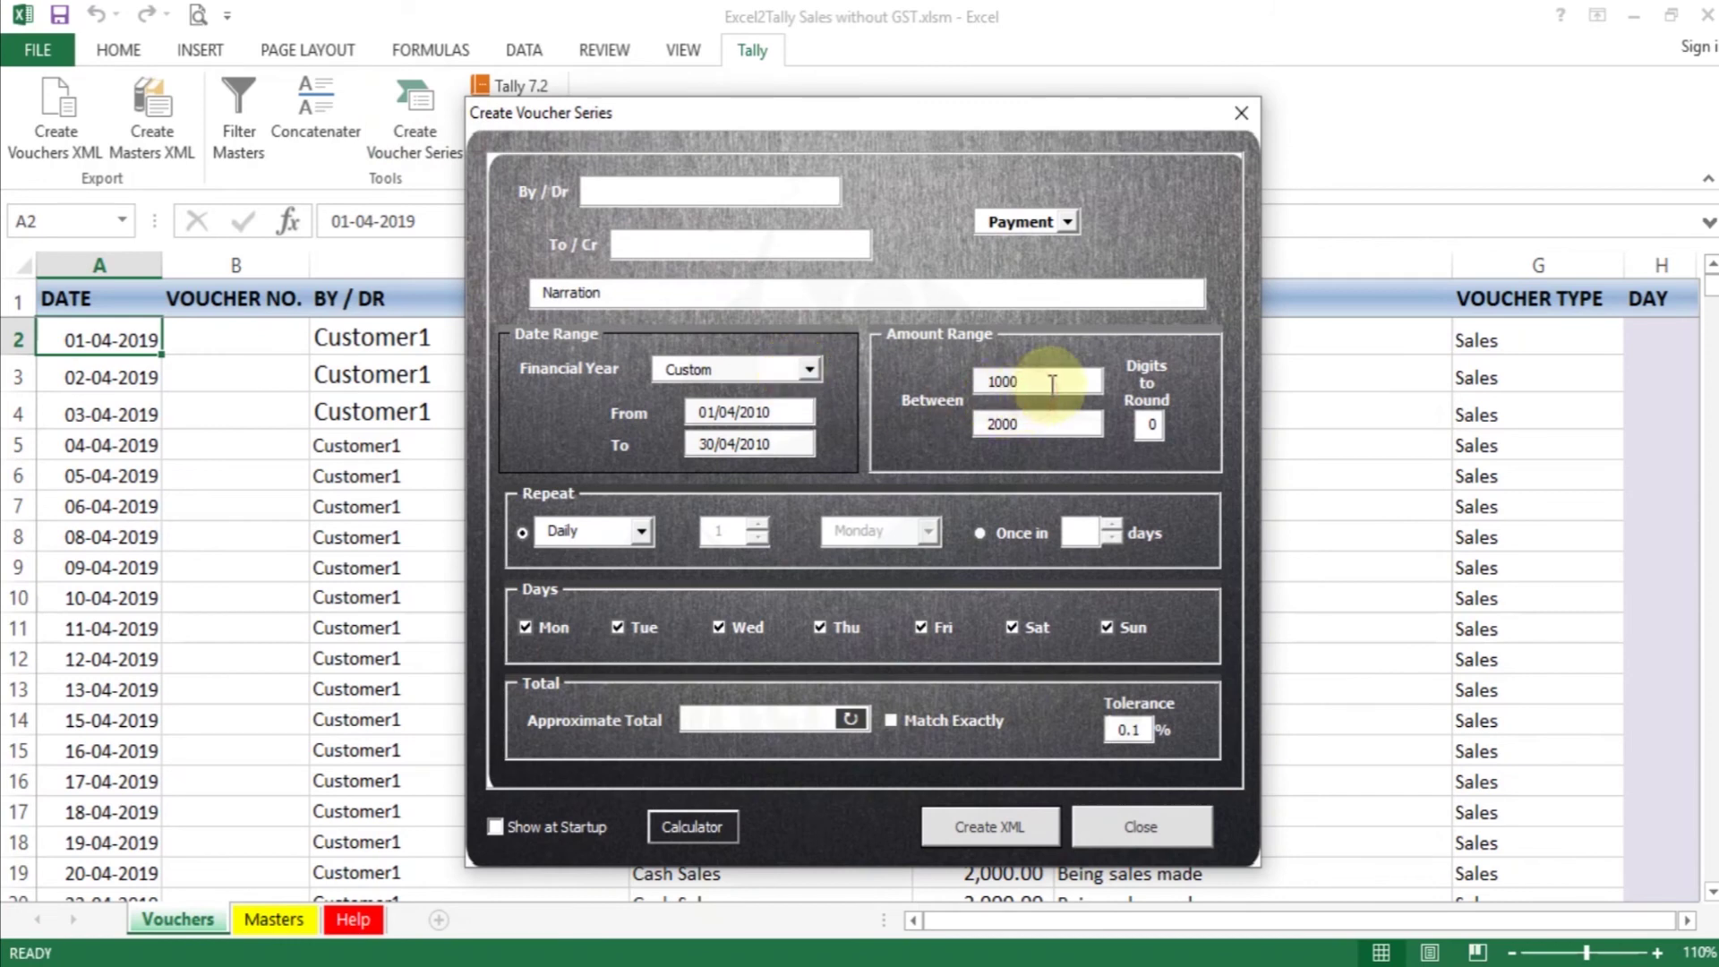
double_click(1057, 423)
type("10000")
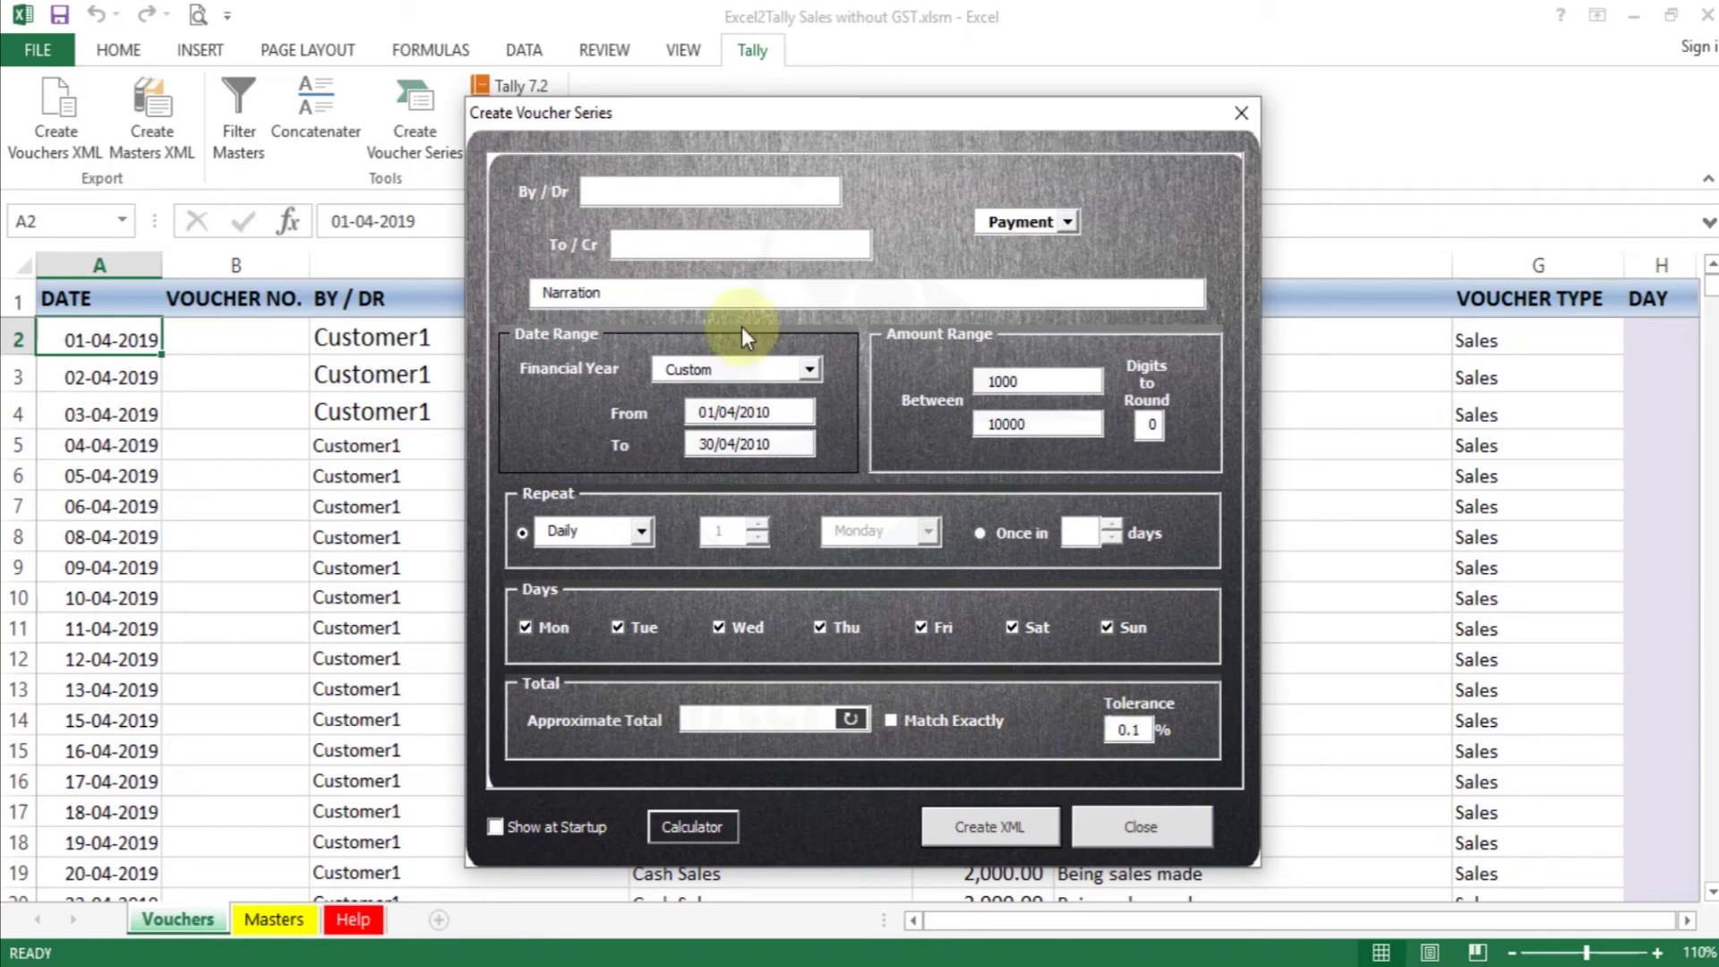
left_click(736, 190)
type("Cash")
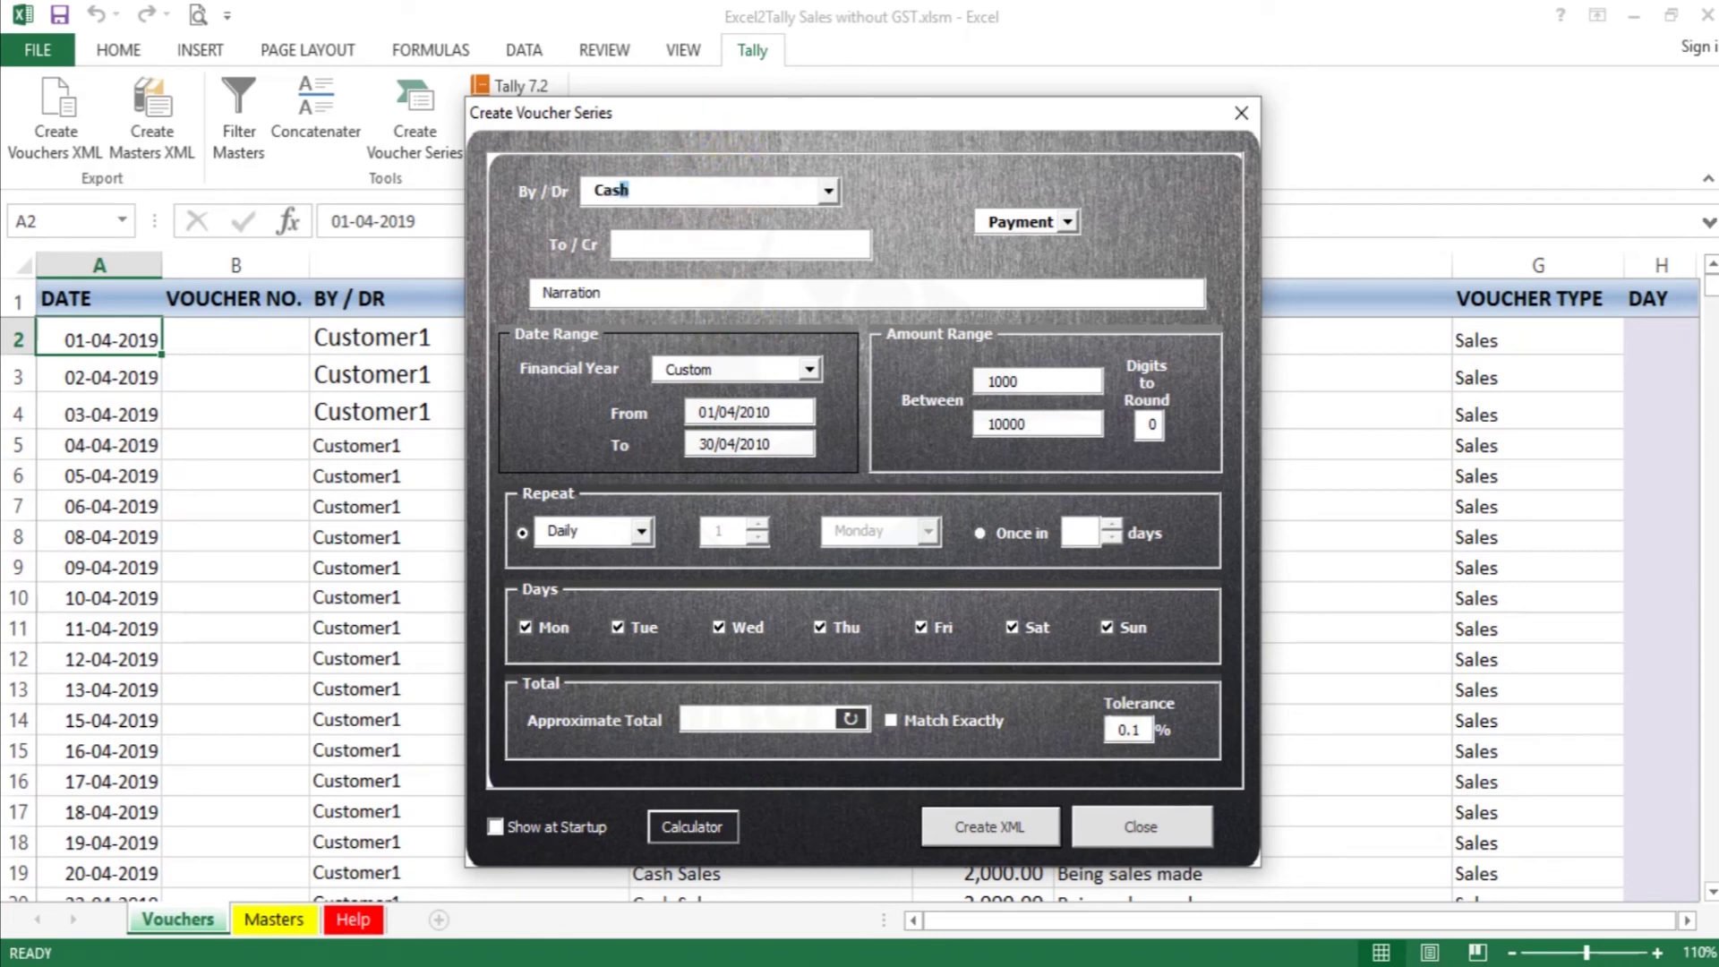
key("Tab")
type("Cash sales")
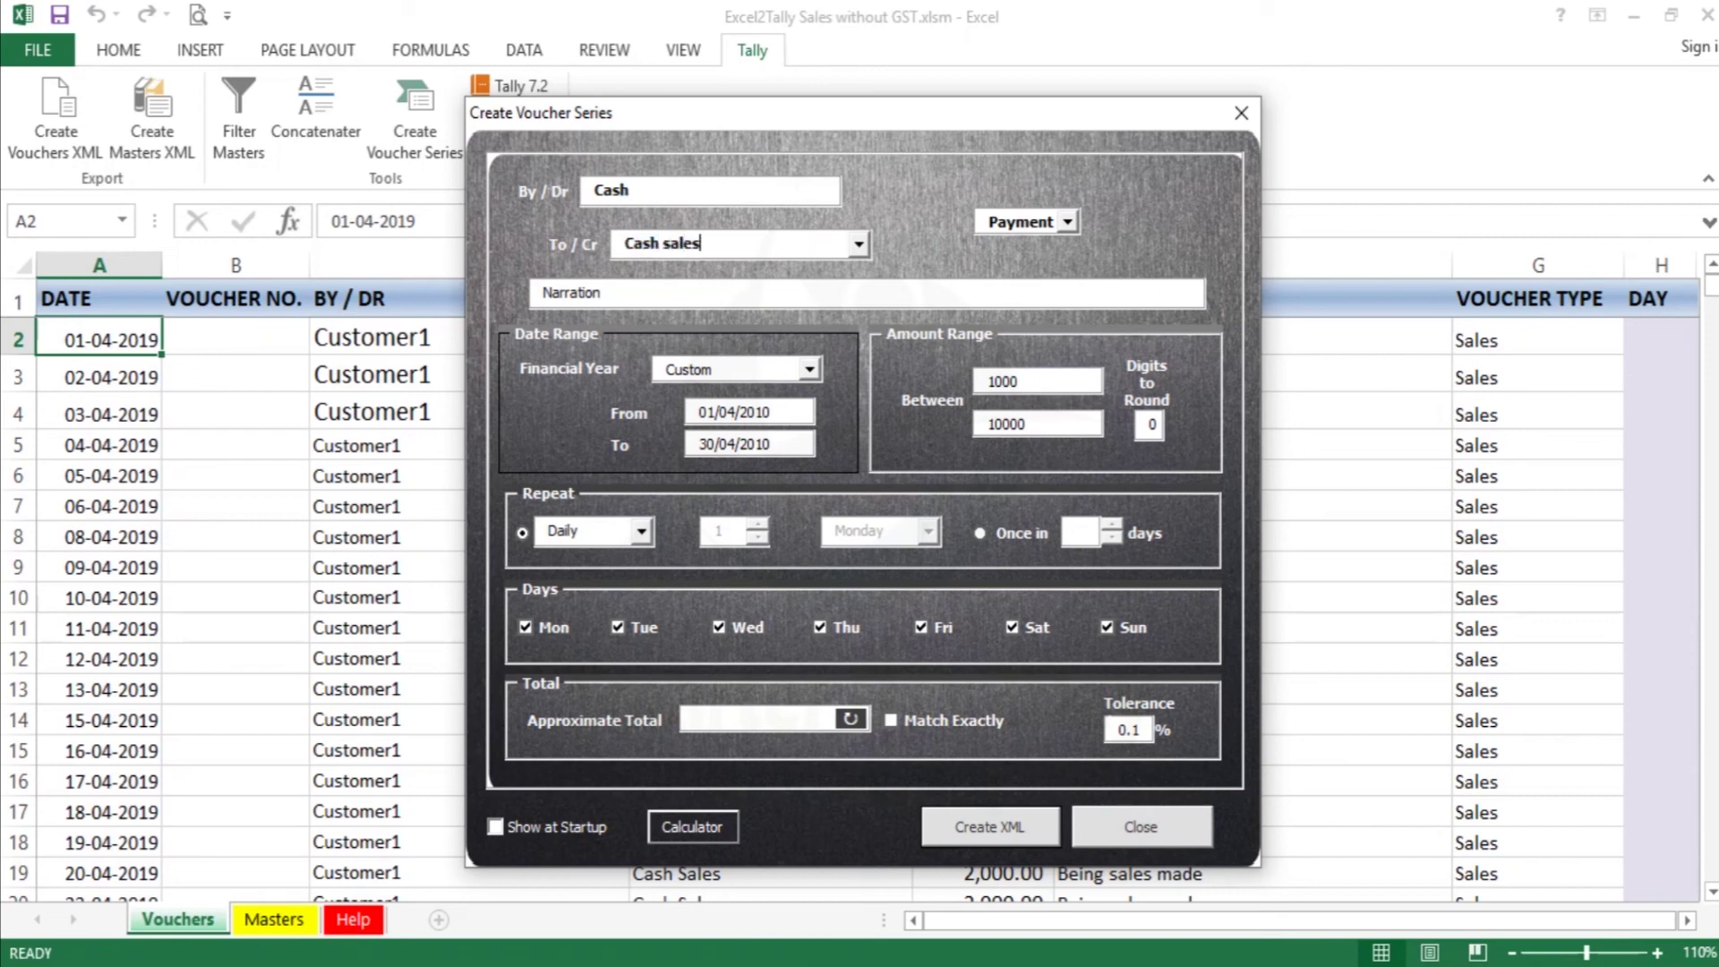
left_click(707, 194)
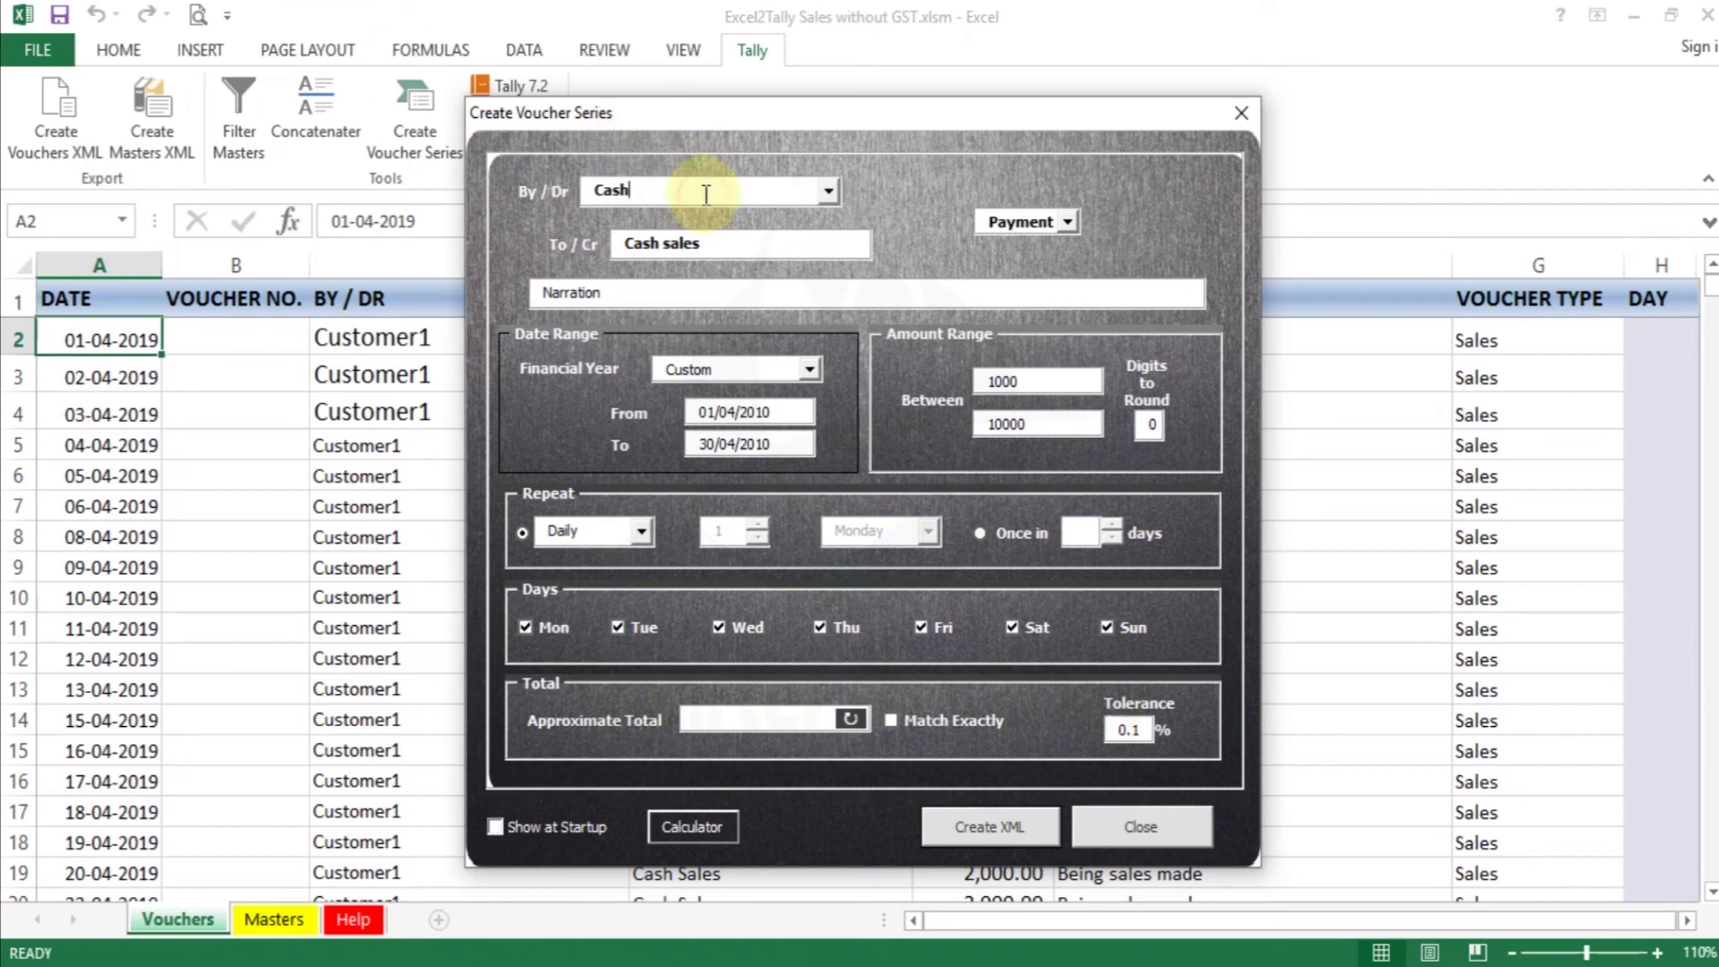
type("customer")
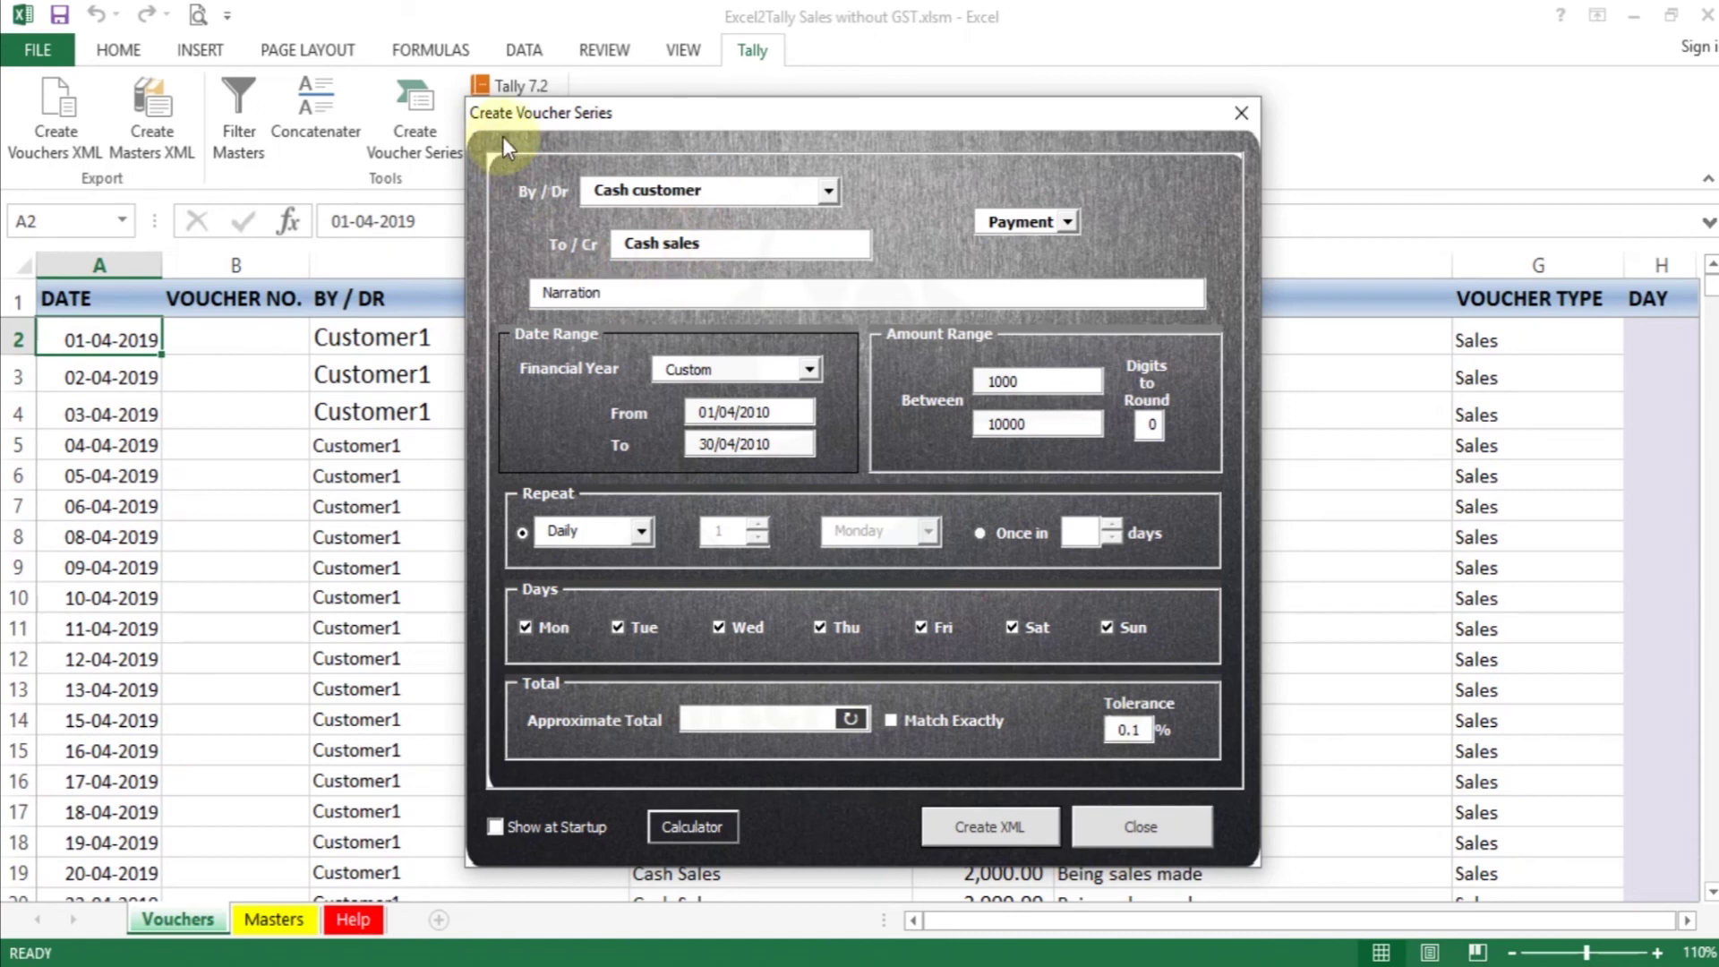
left_click(728, 294)
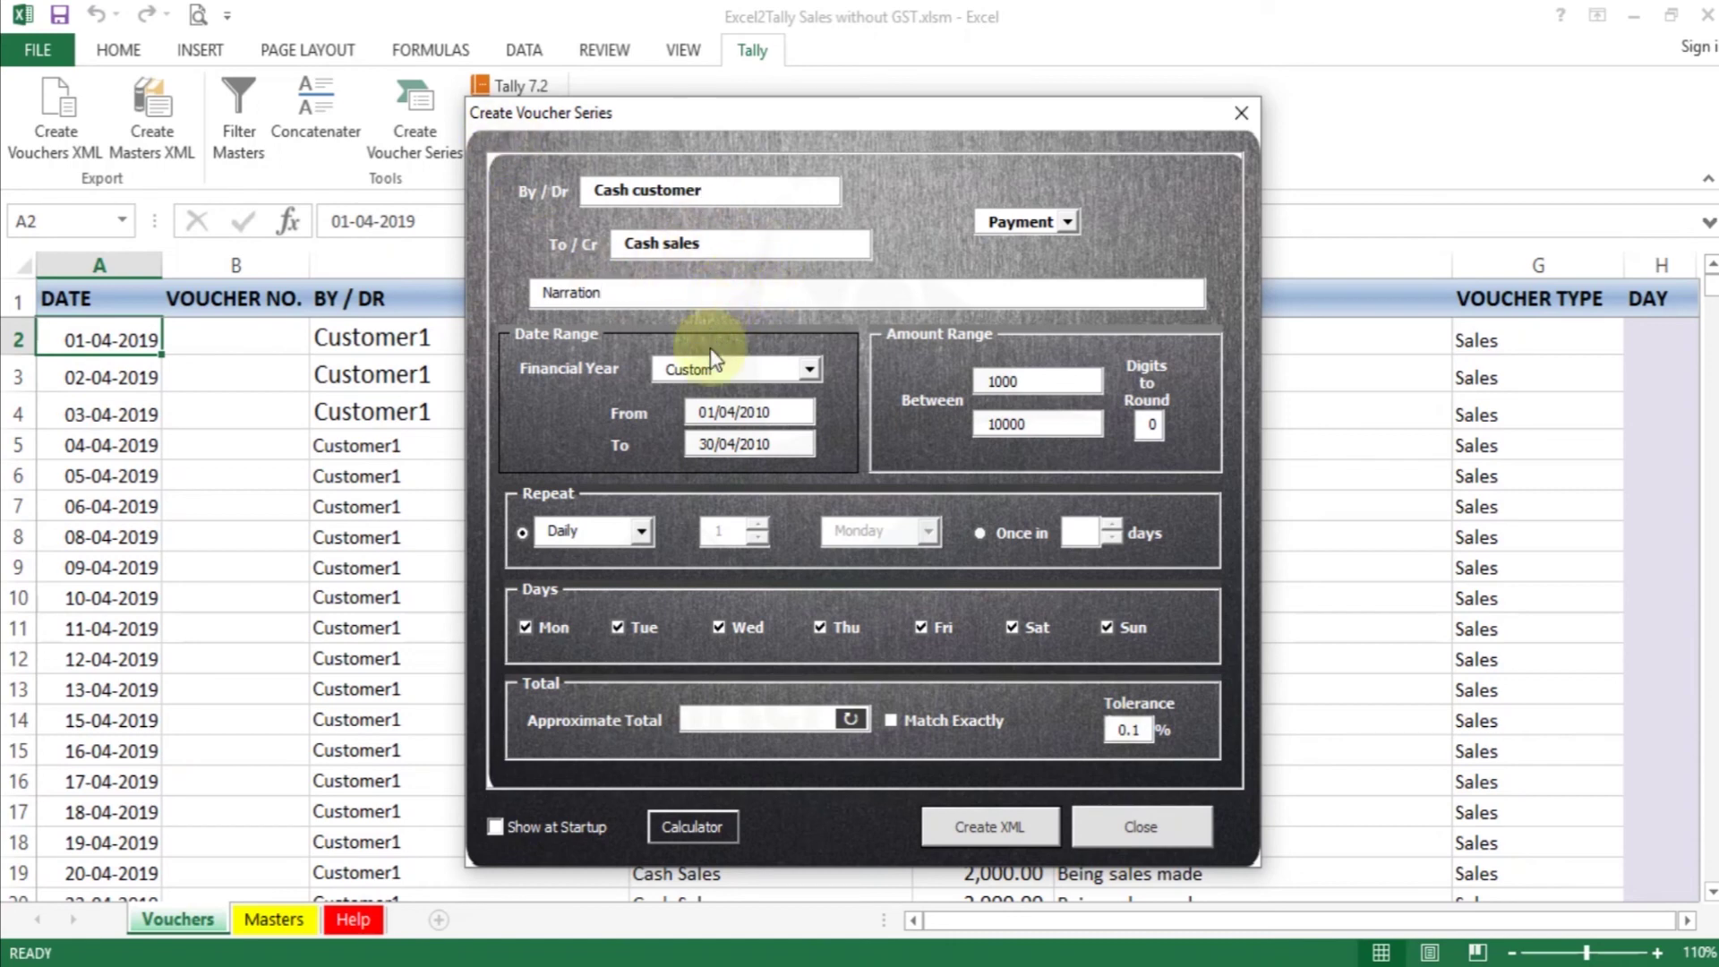
Step: Choose financial year 2019-20, exclude Sundays, generate the series, and close the form
left_click(812, 369)
left_click(814, 473)
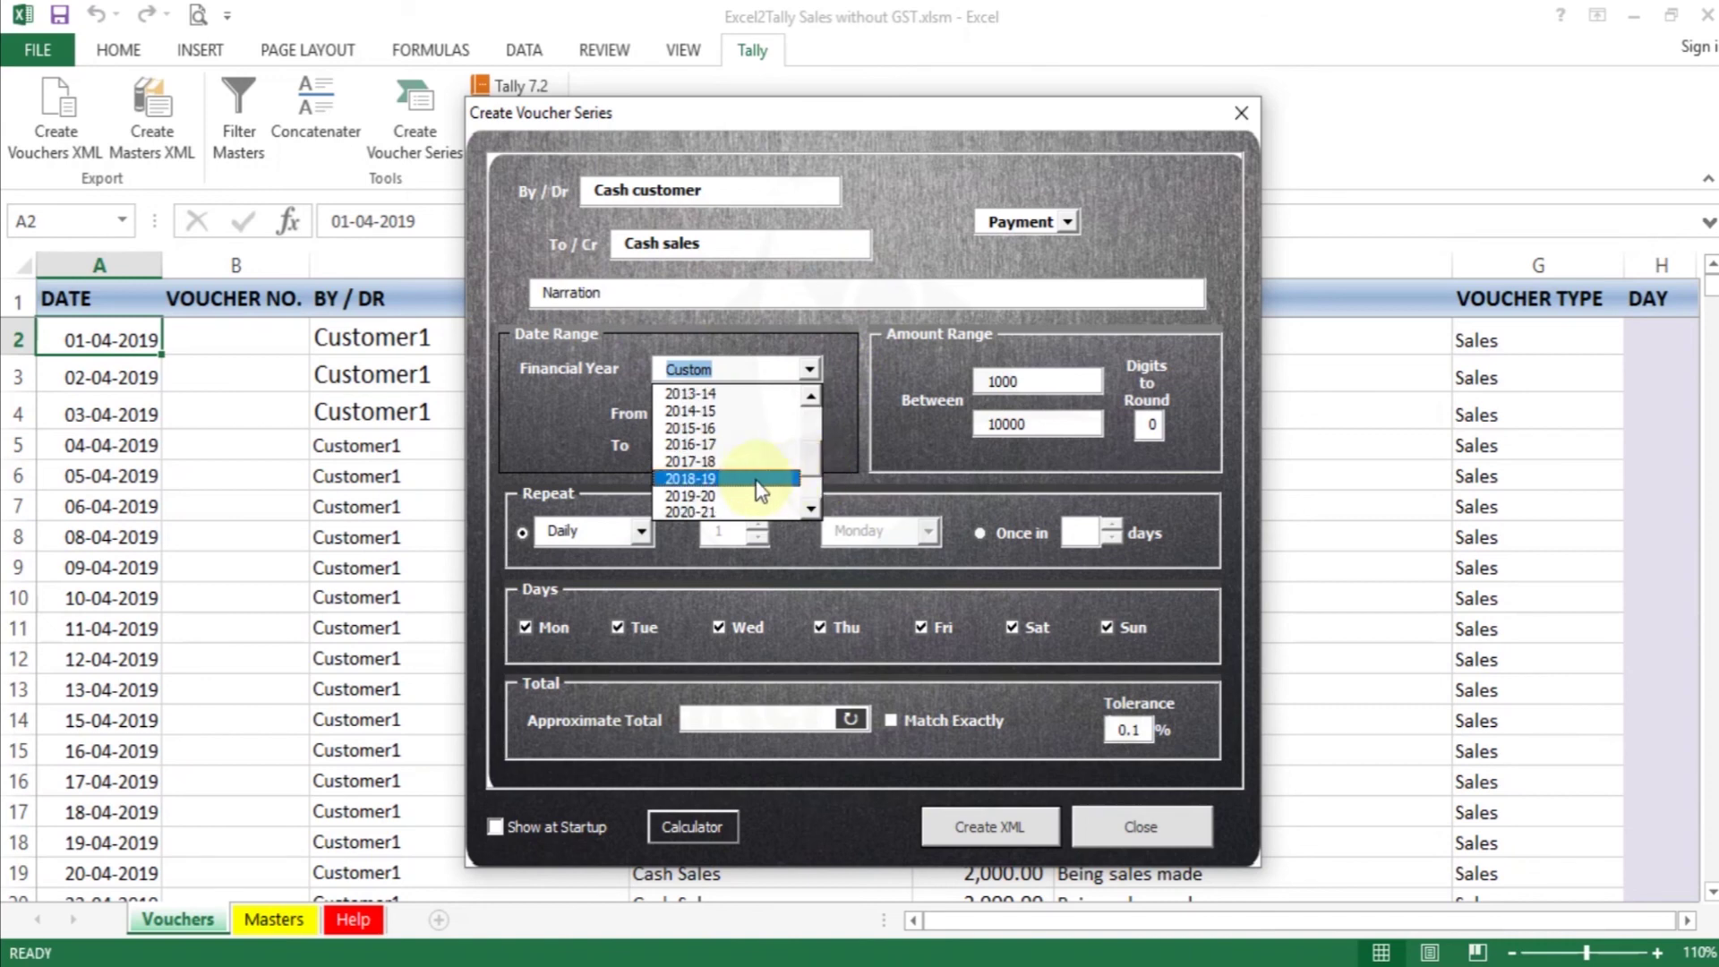
left_click(740, 497)
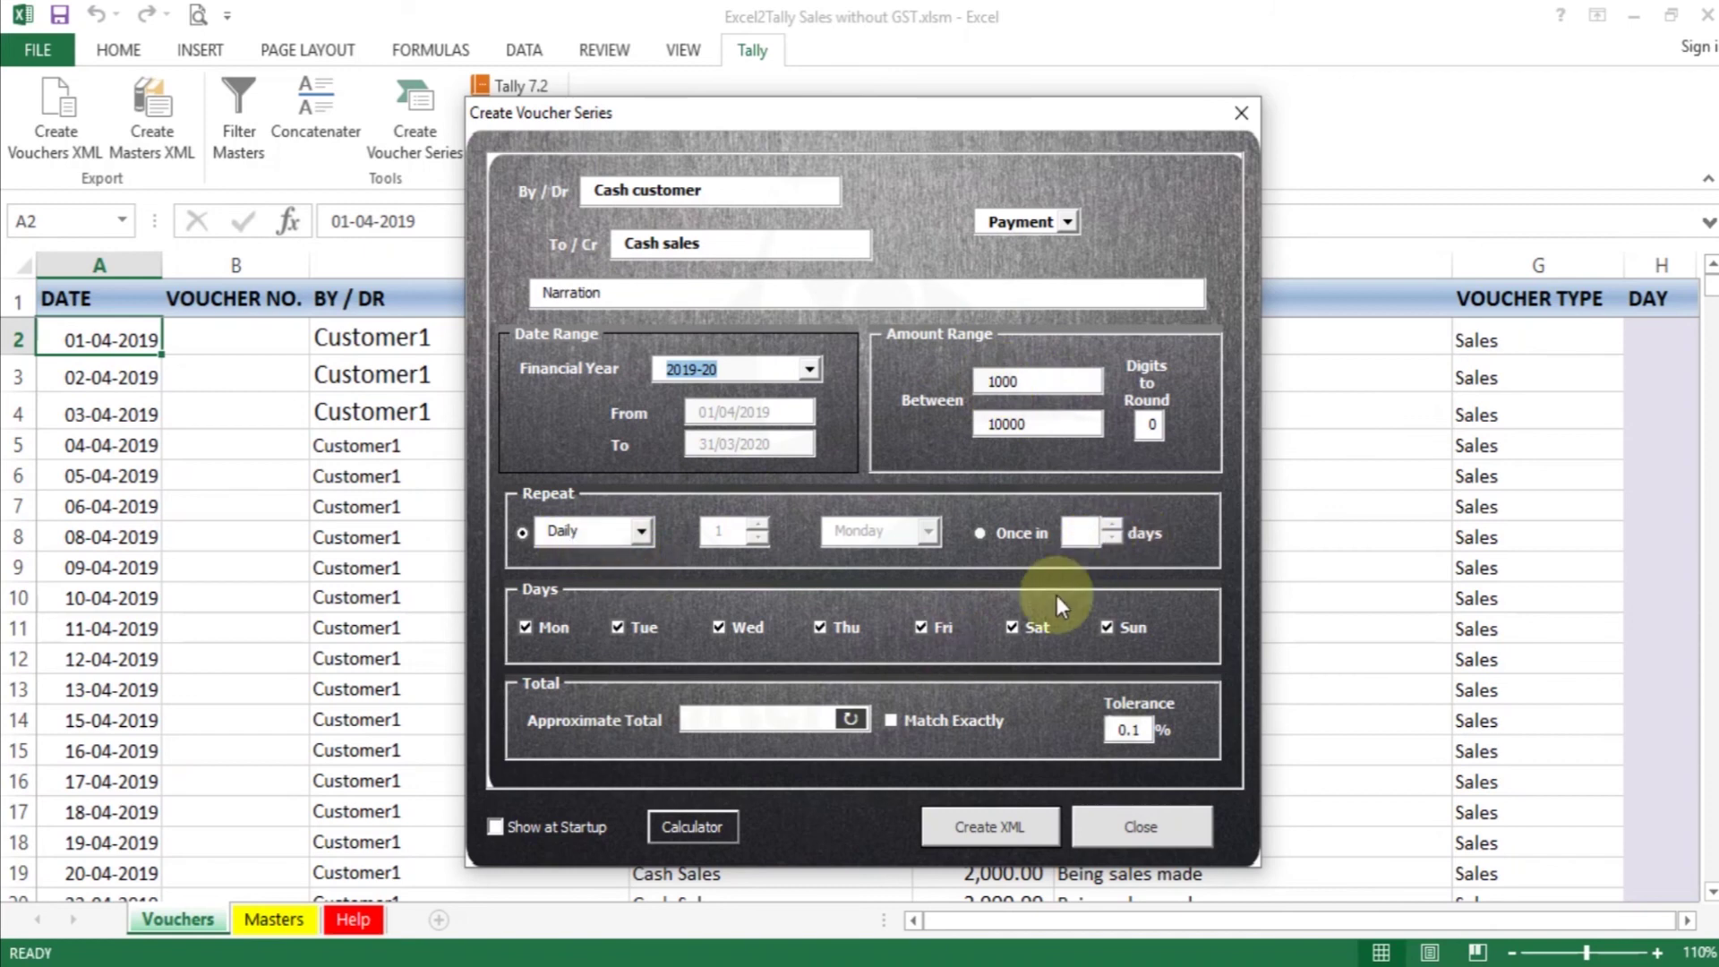
left_click(1109, 628)
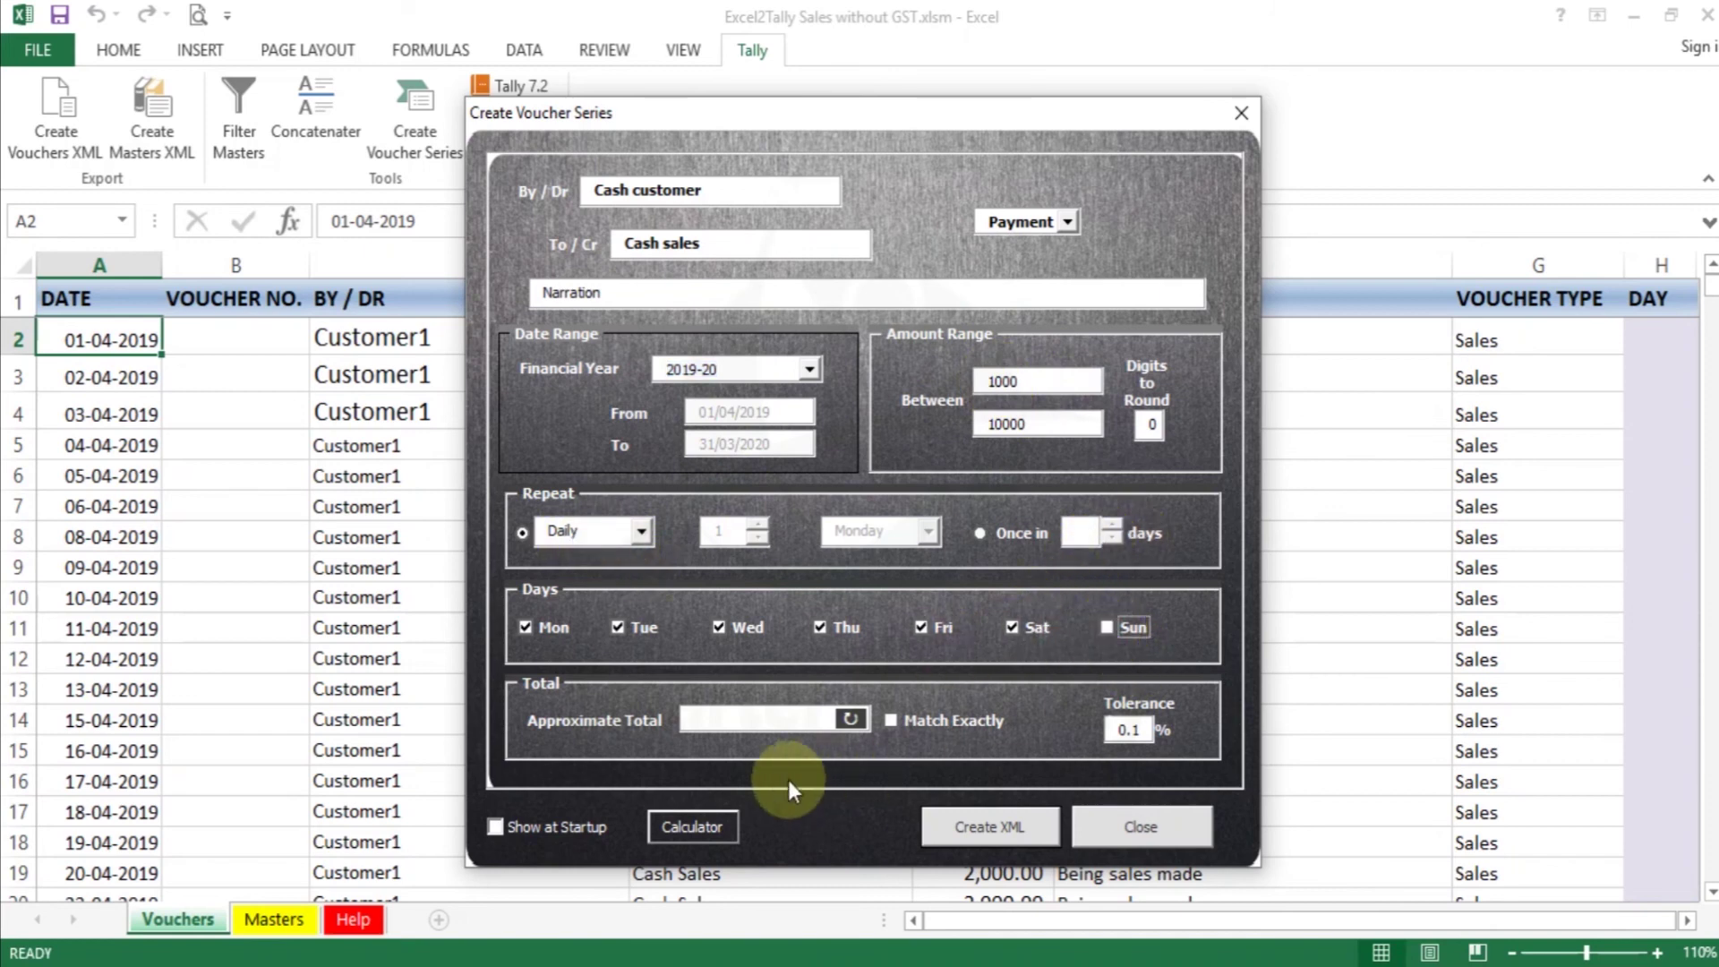
left_click(851, 719)
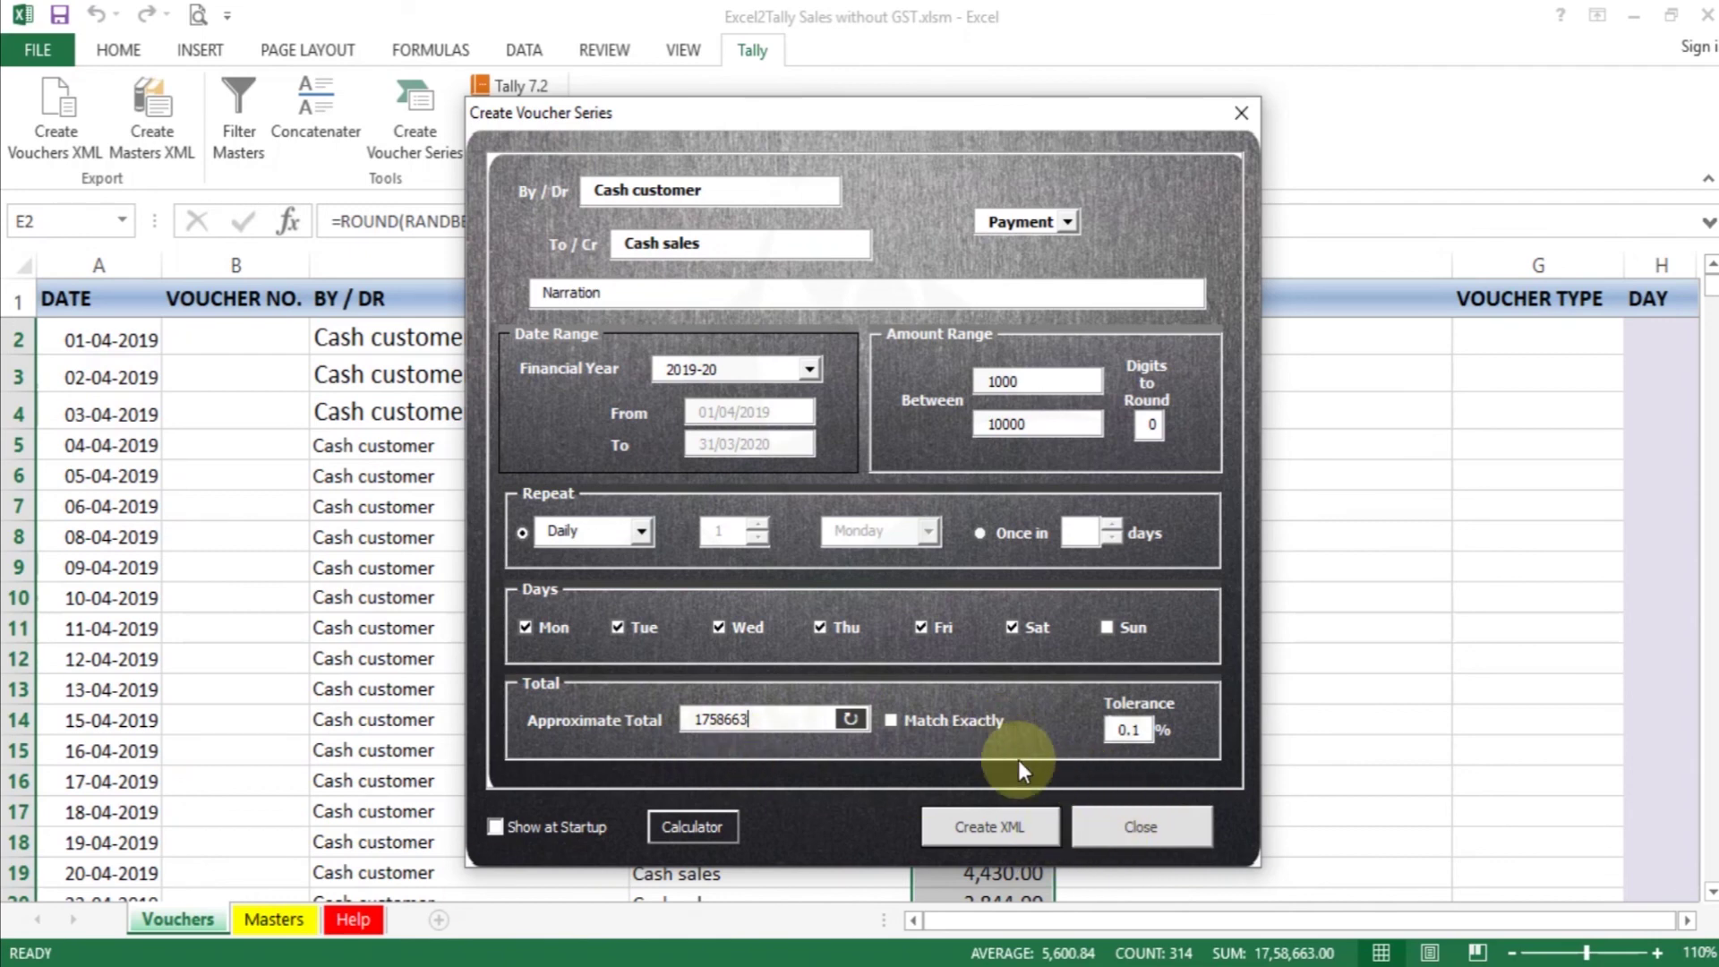
left_click(1139, 815)
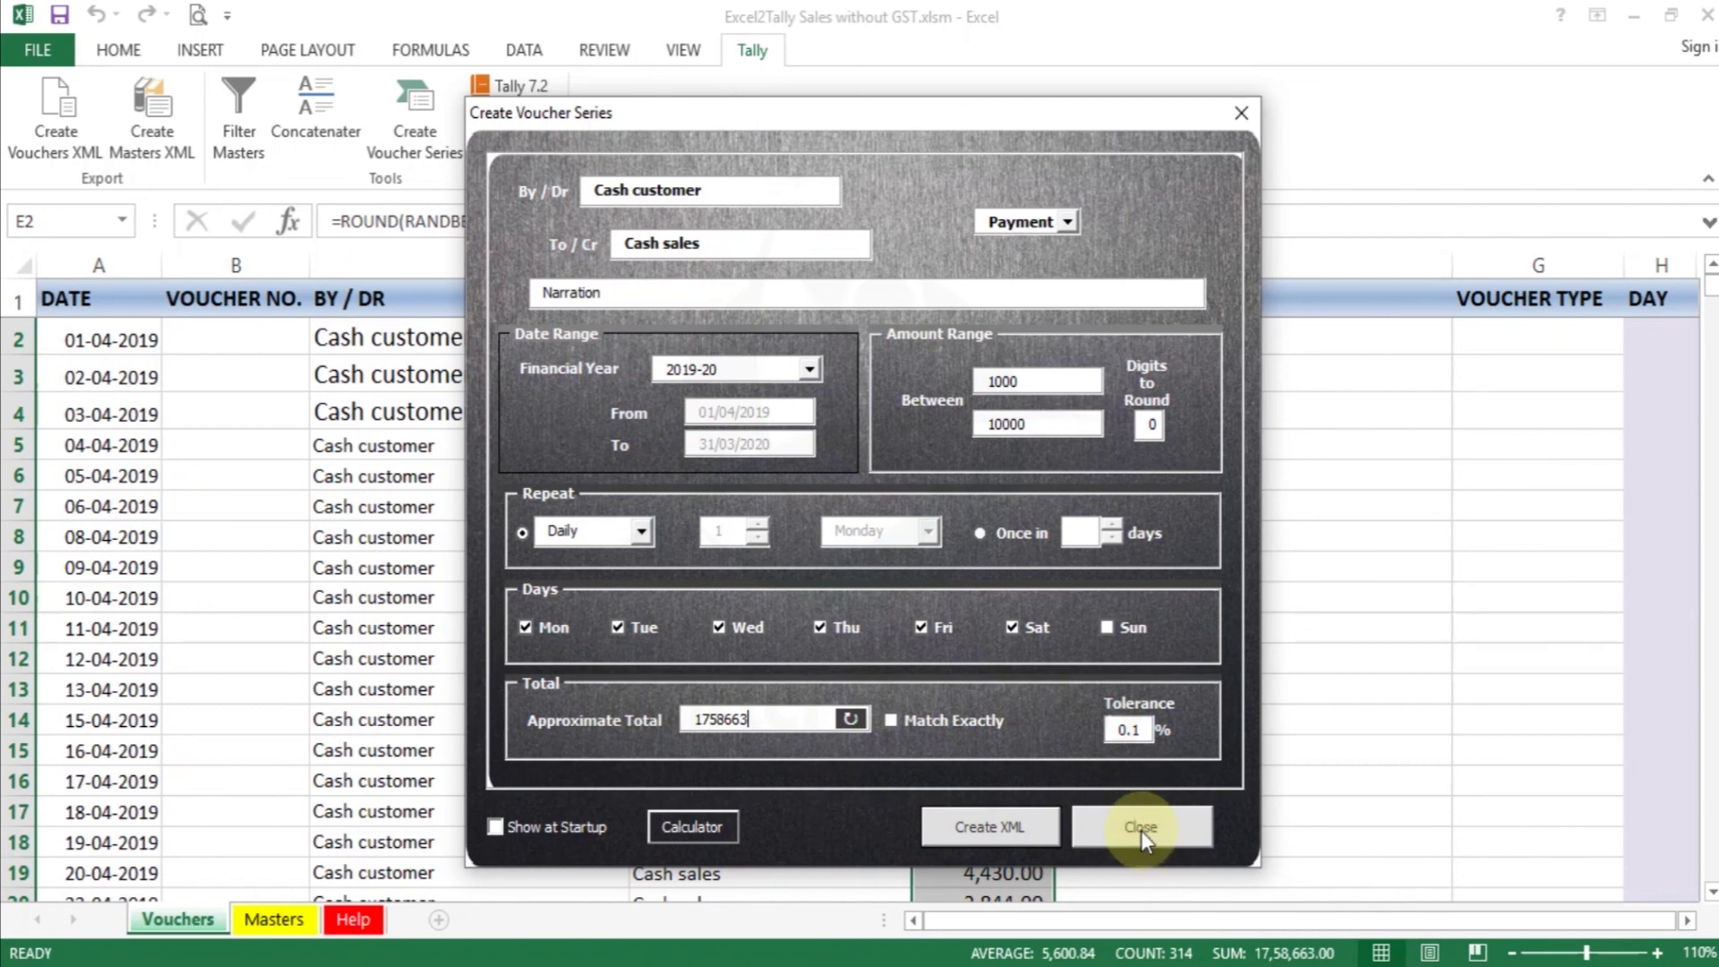
Step: Check the first generated vouchers' dates and their Cash customer / Cash sales ledgers
left_click(735, 295)
left_click(695, 374)
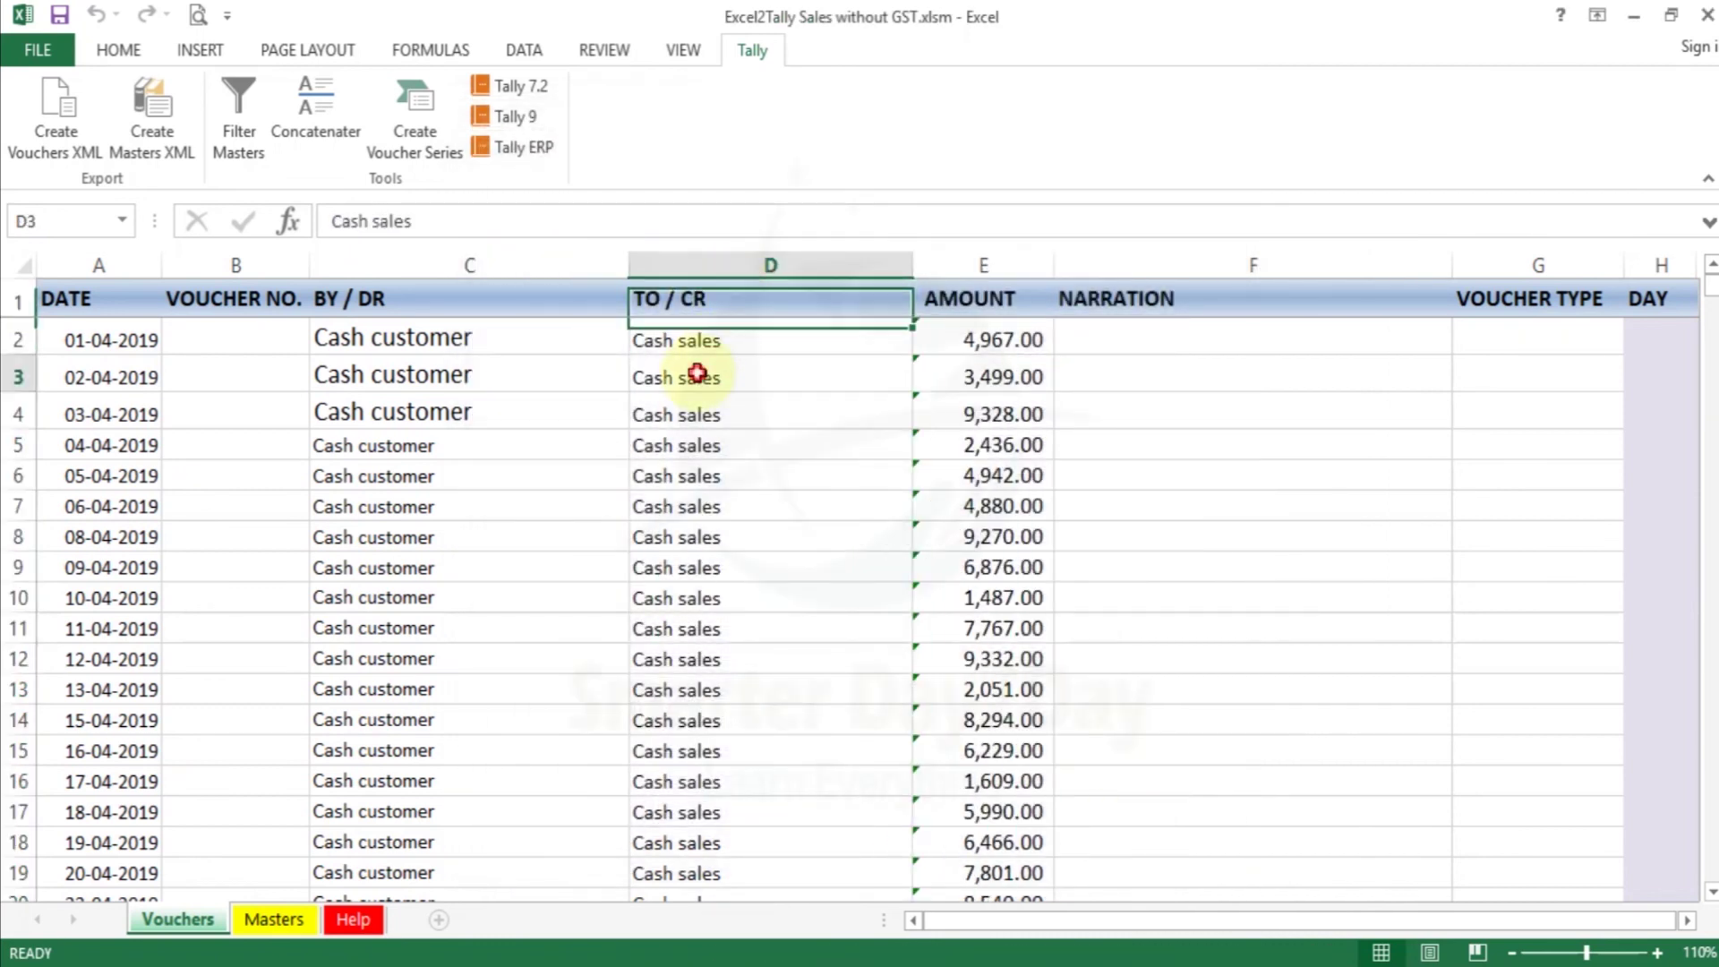
key("Left")
key("Left")
key("Left")
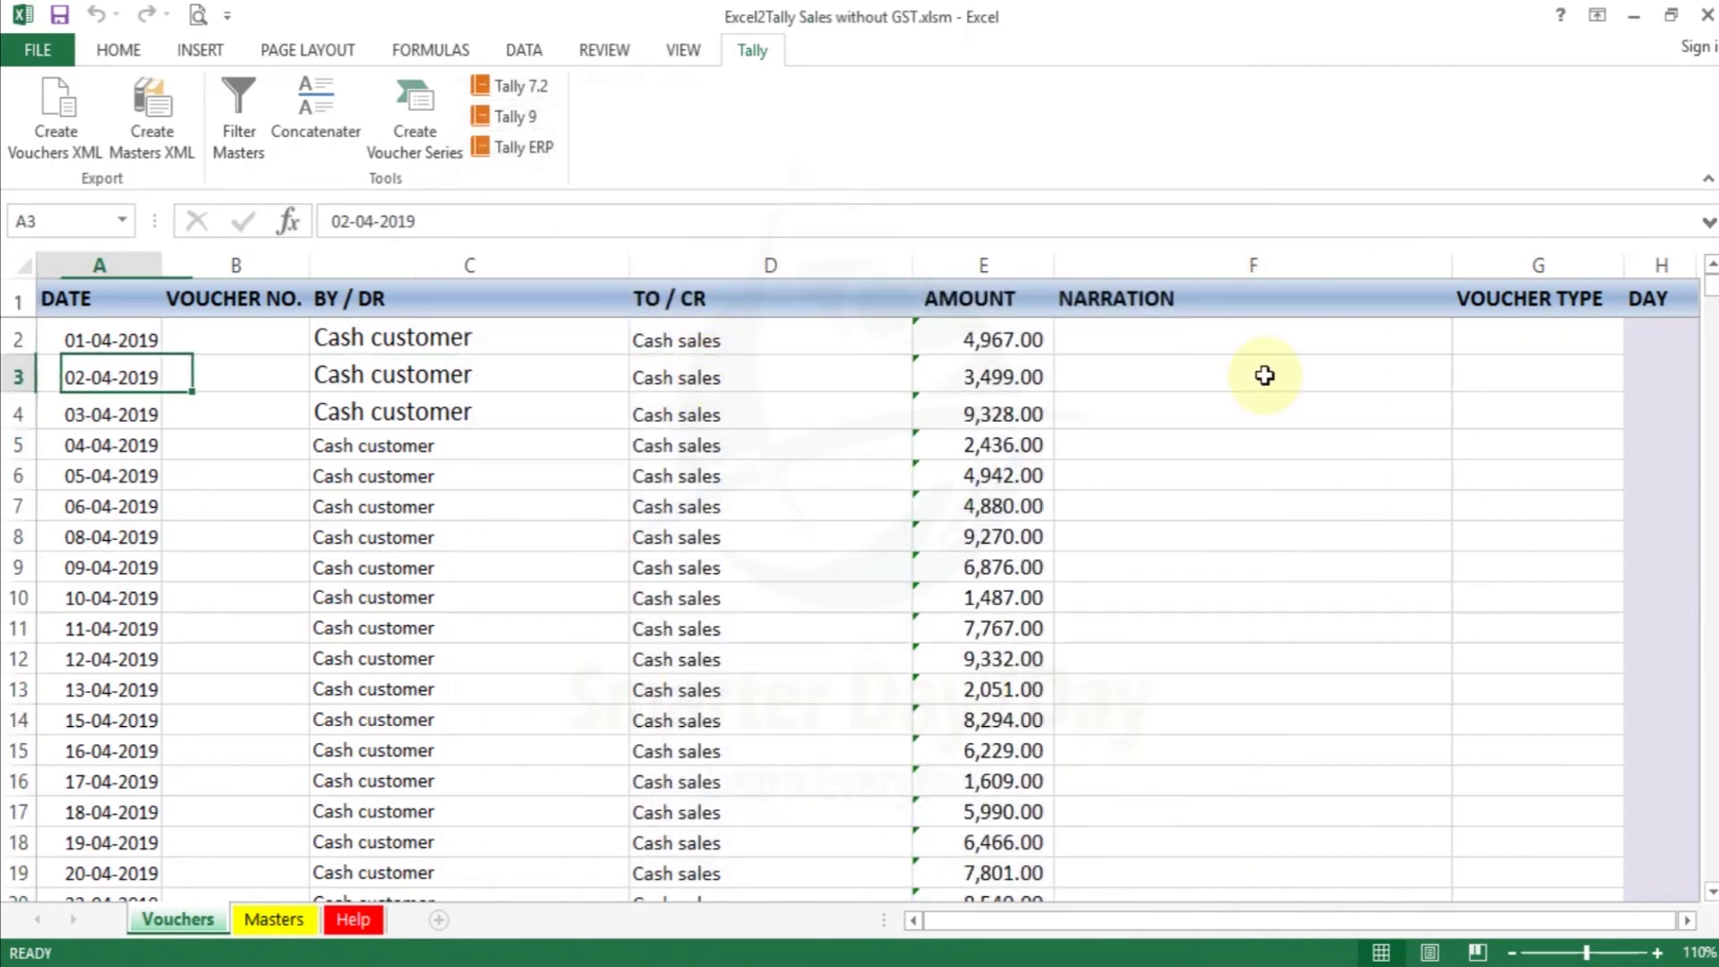
key("Up")
key("Right")
key("Right")
key("Right")
key("Right")
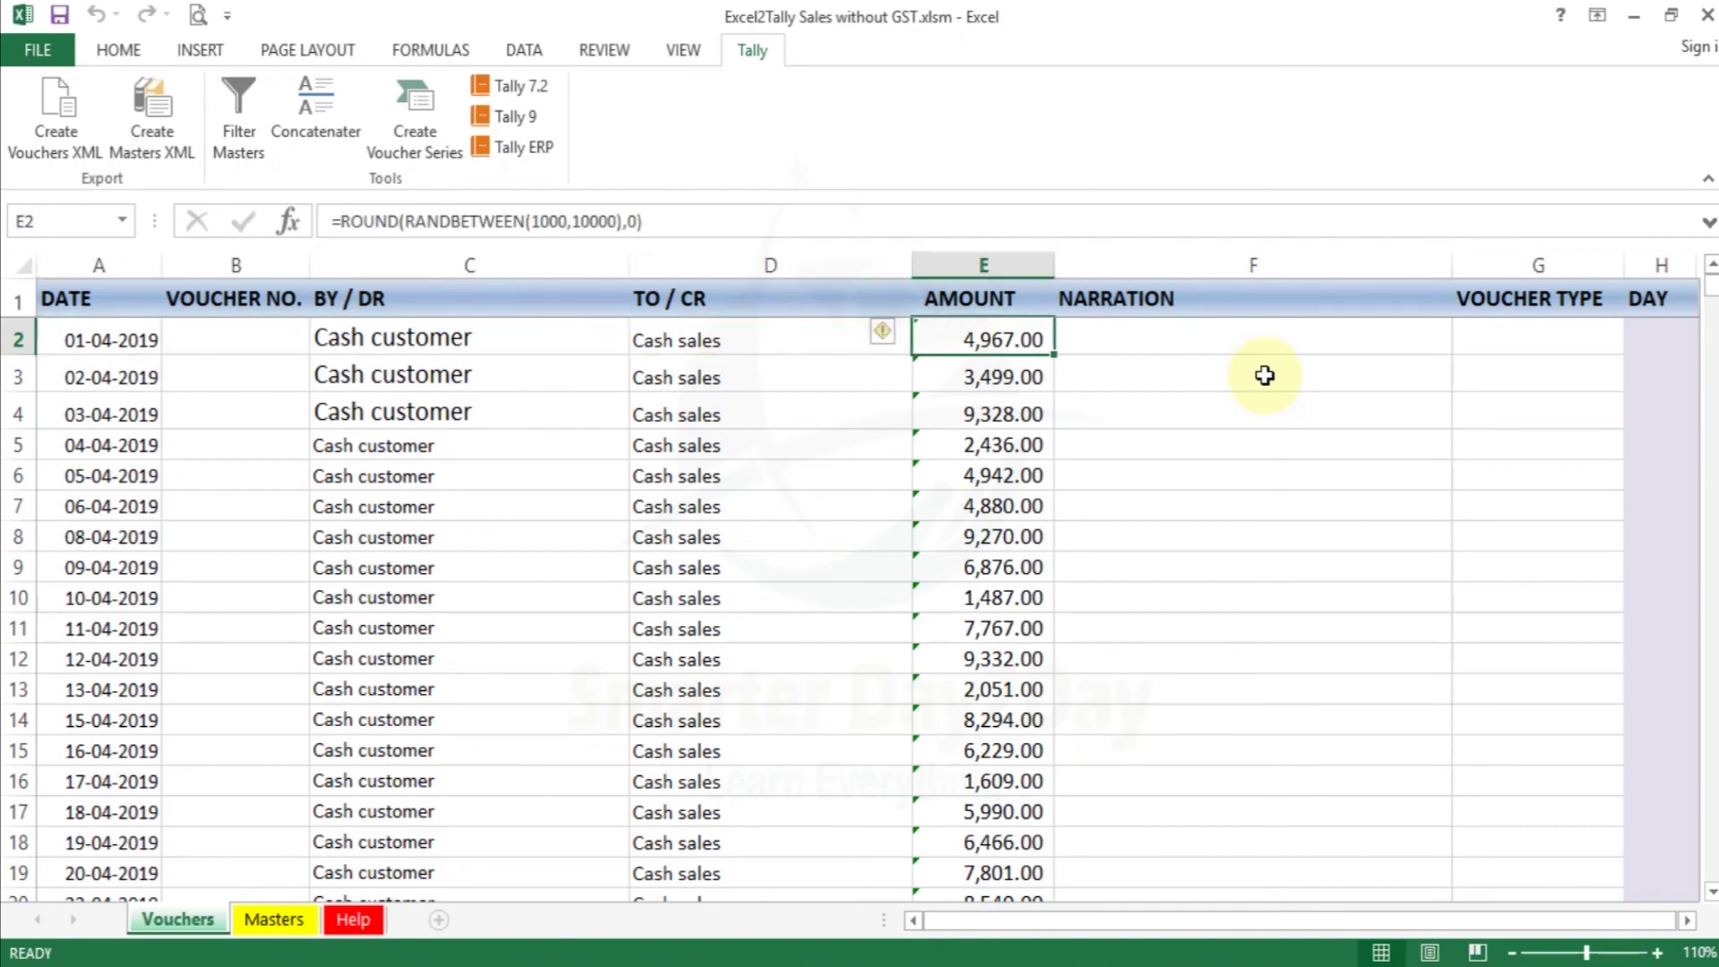
key("Left")
key("Left")
key("Left")
key("Left")
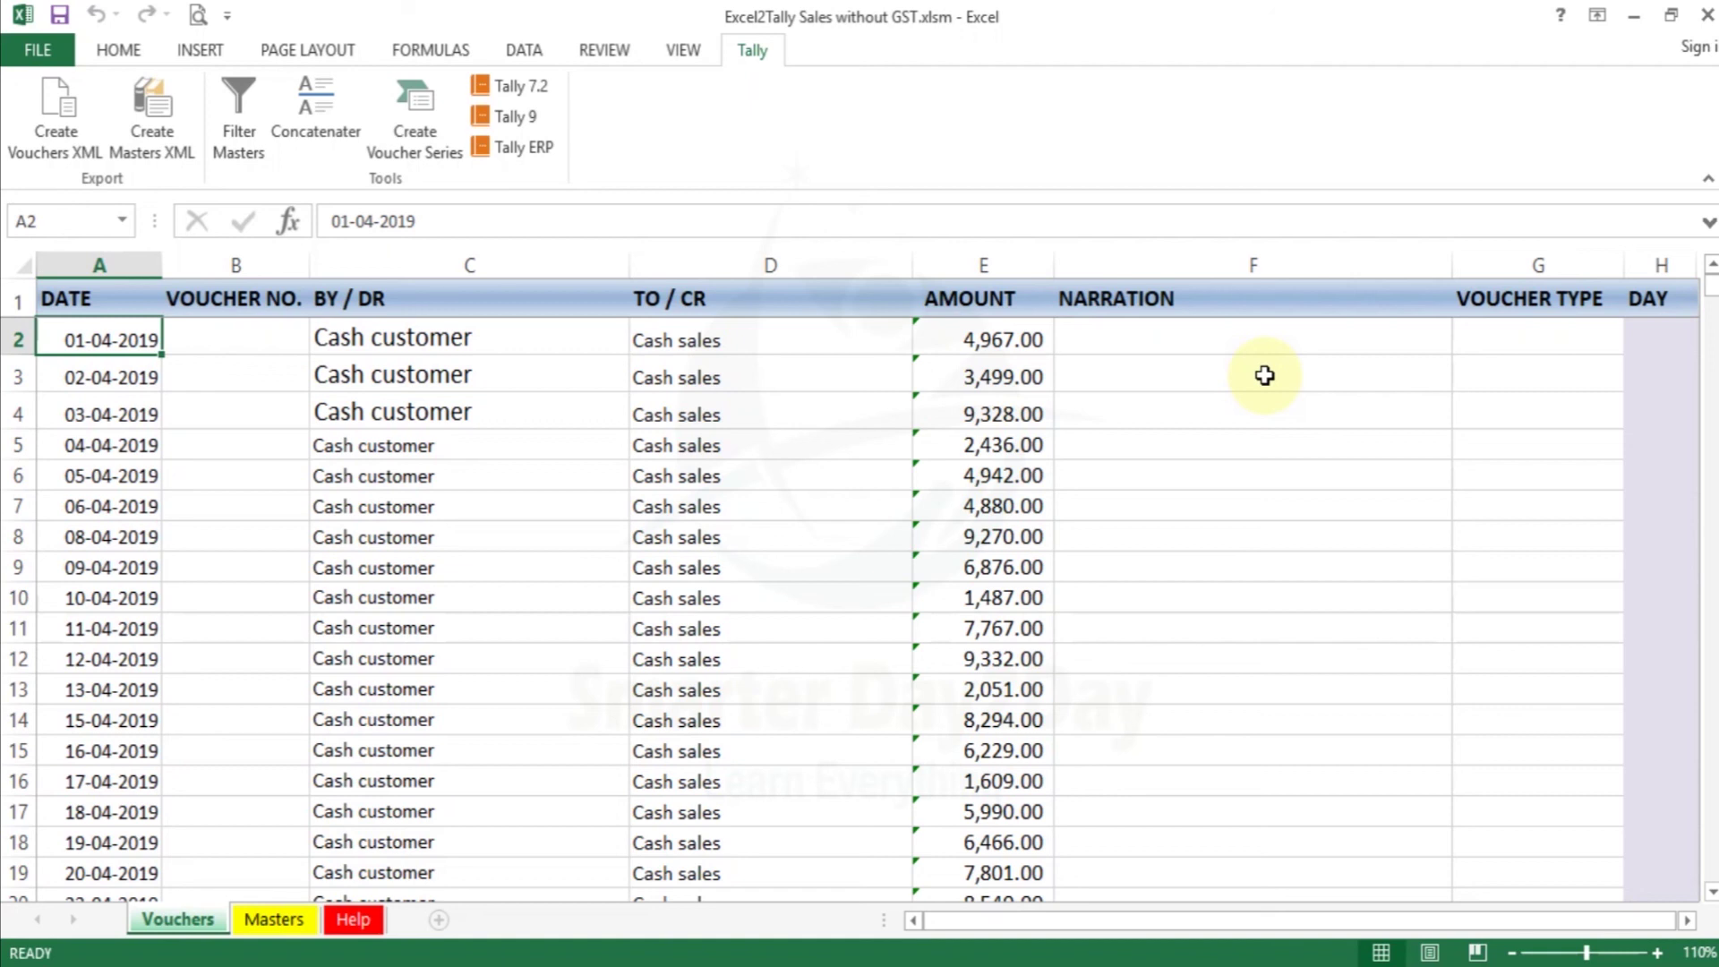
Step: Inspect the generated RANDBETWEEN(1000,10000) amounts down to E315 and the empty first narration
key("Right")
key("Right")
key("Right")
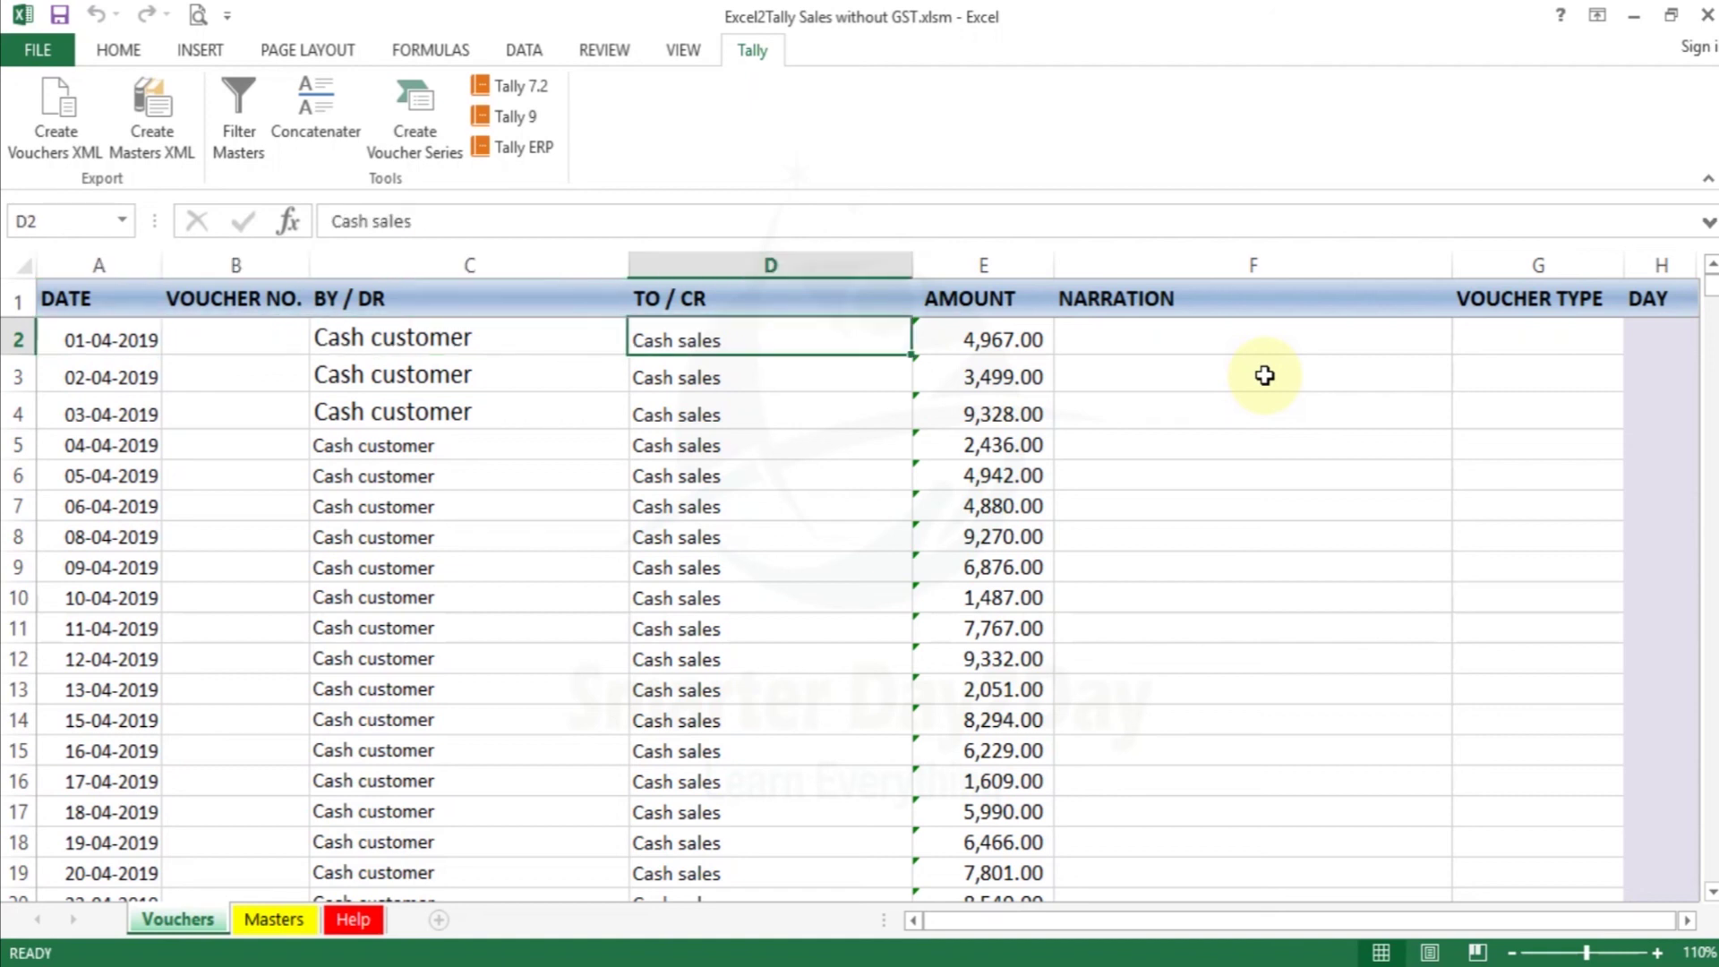
key("Right")
key("Down")
key("Down")
key("Down")
key("Down")
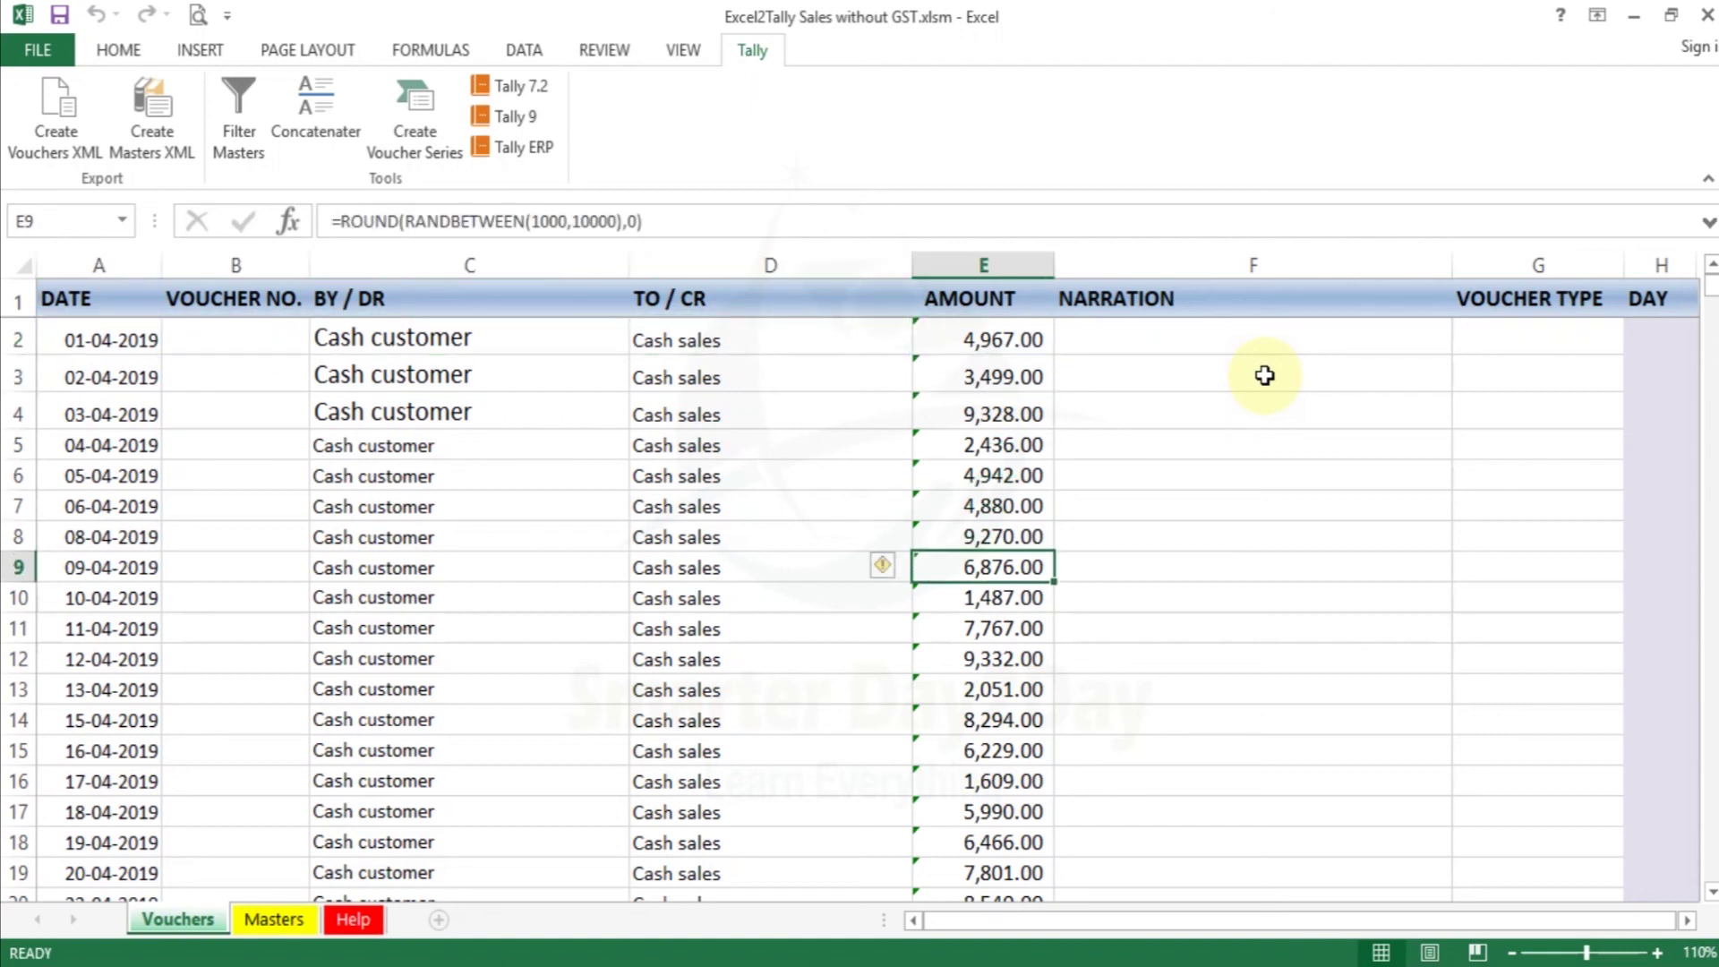
key("ctrl+Down")
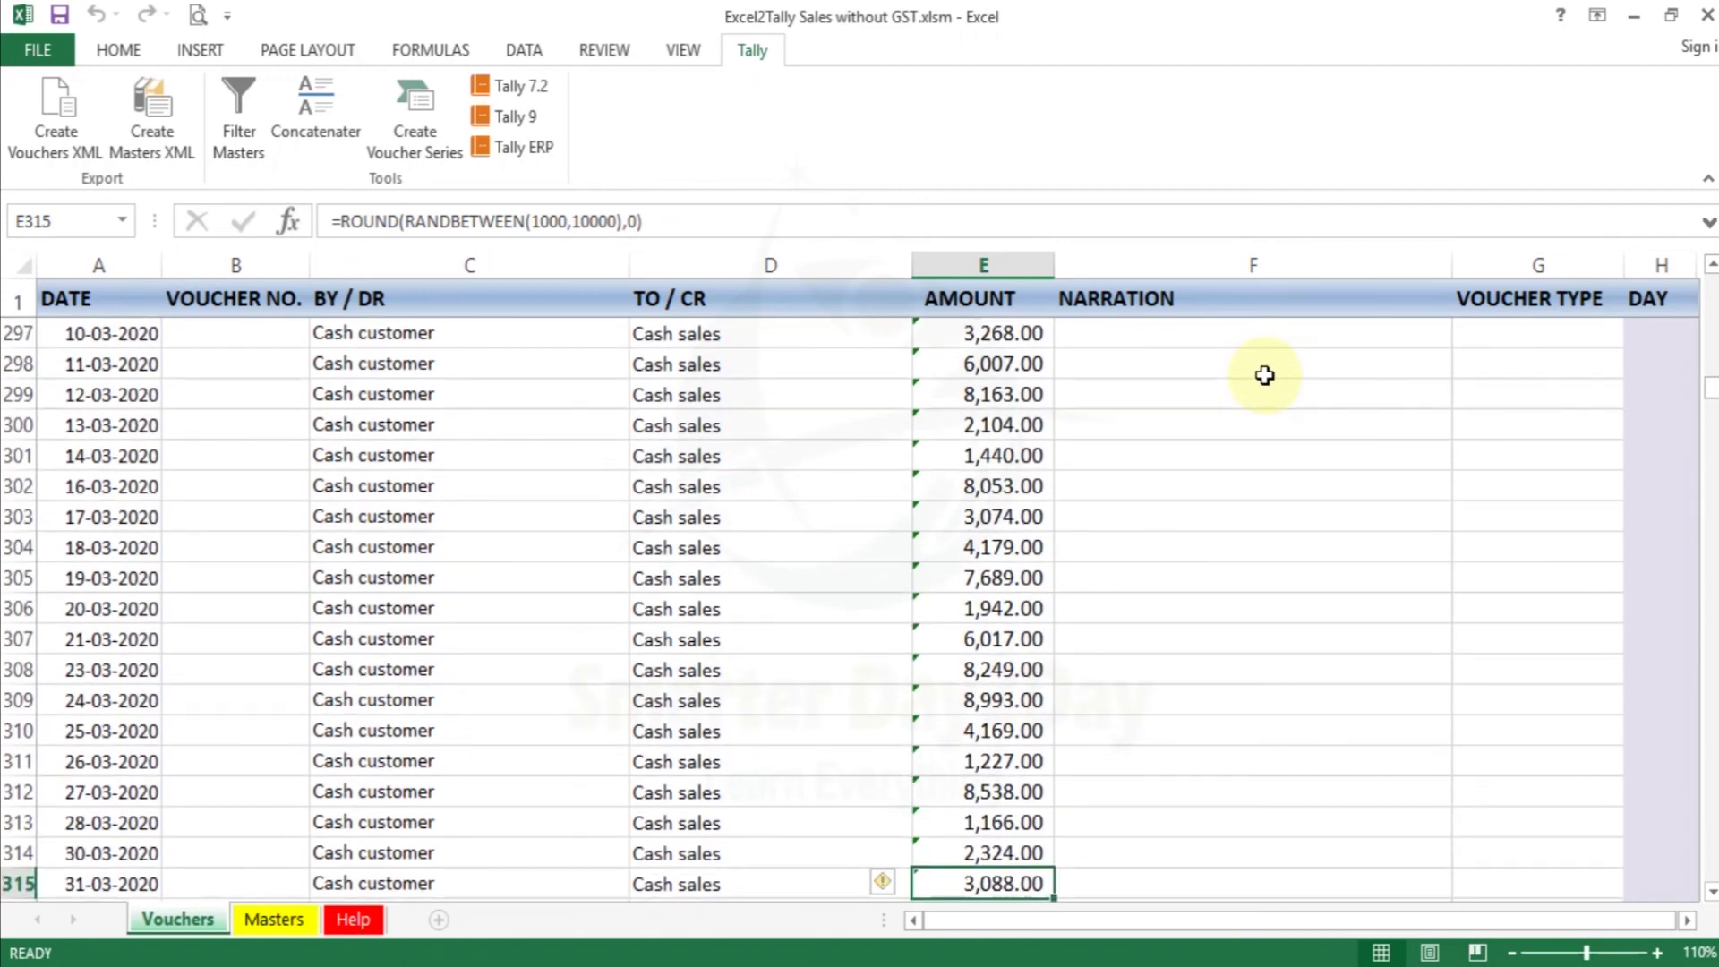
key("ctrl+Up")
key("Down")
key("Up")
key("Down")
key("Down")
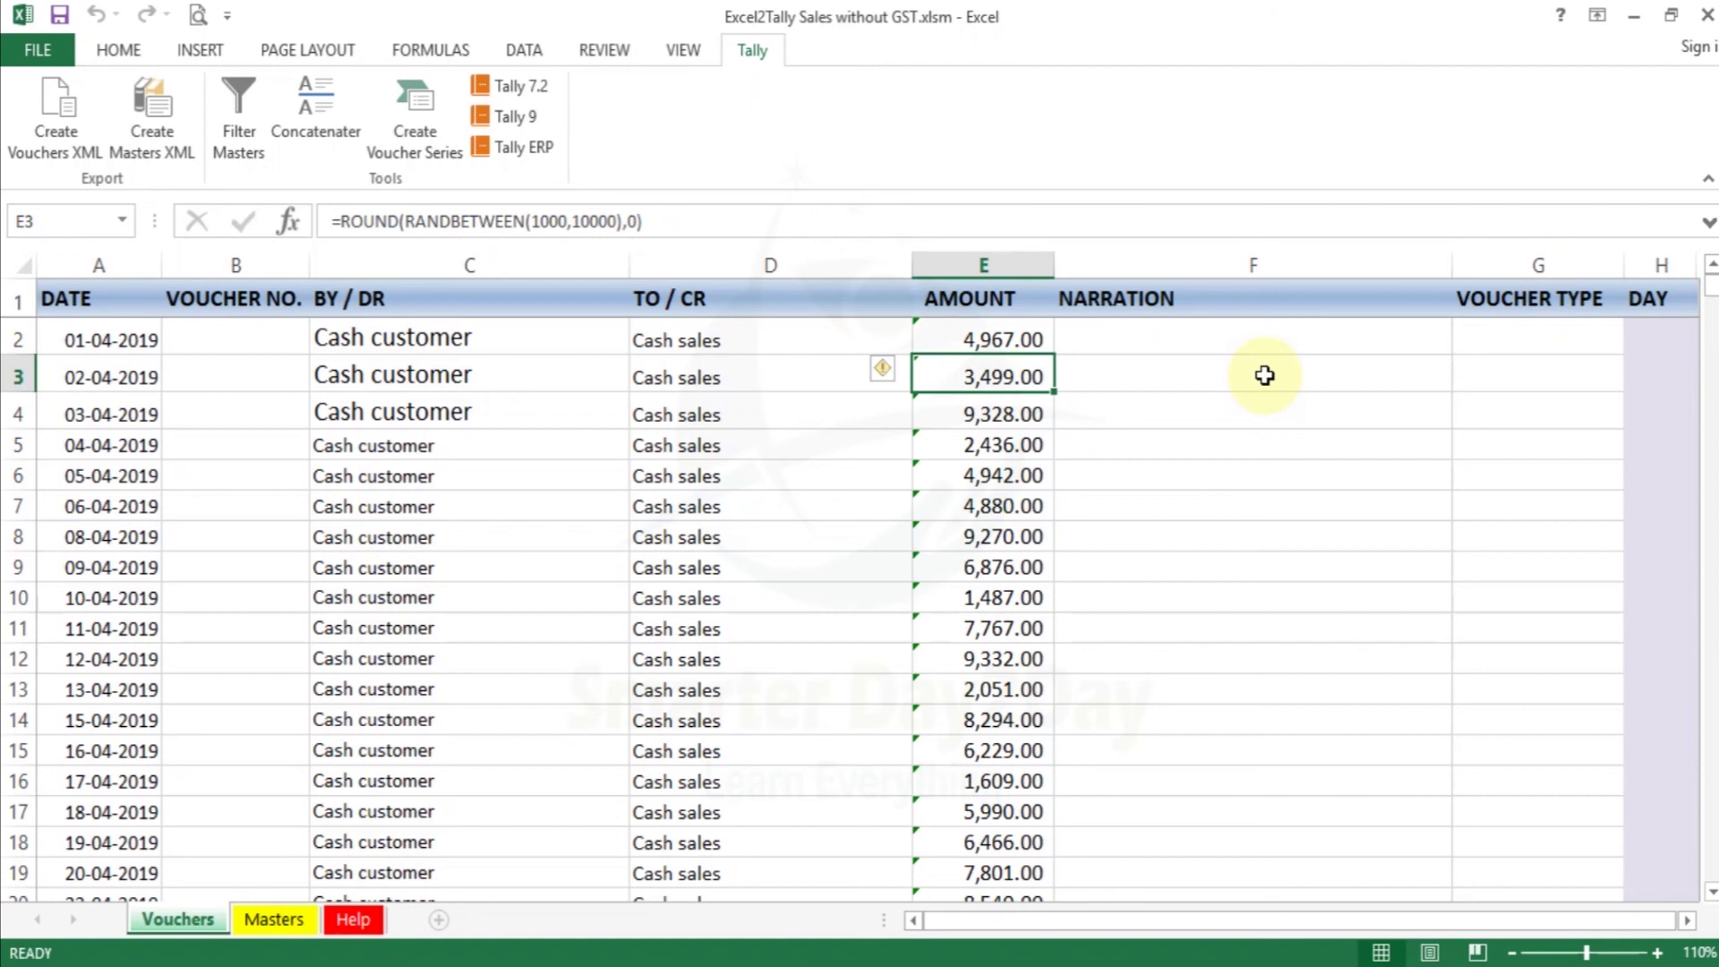
left_click(1240, 349)
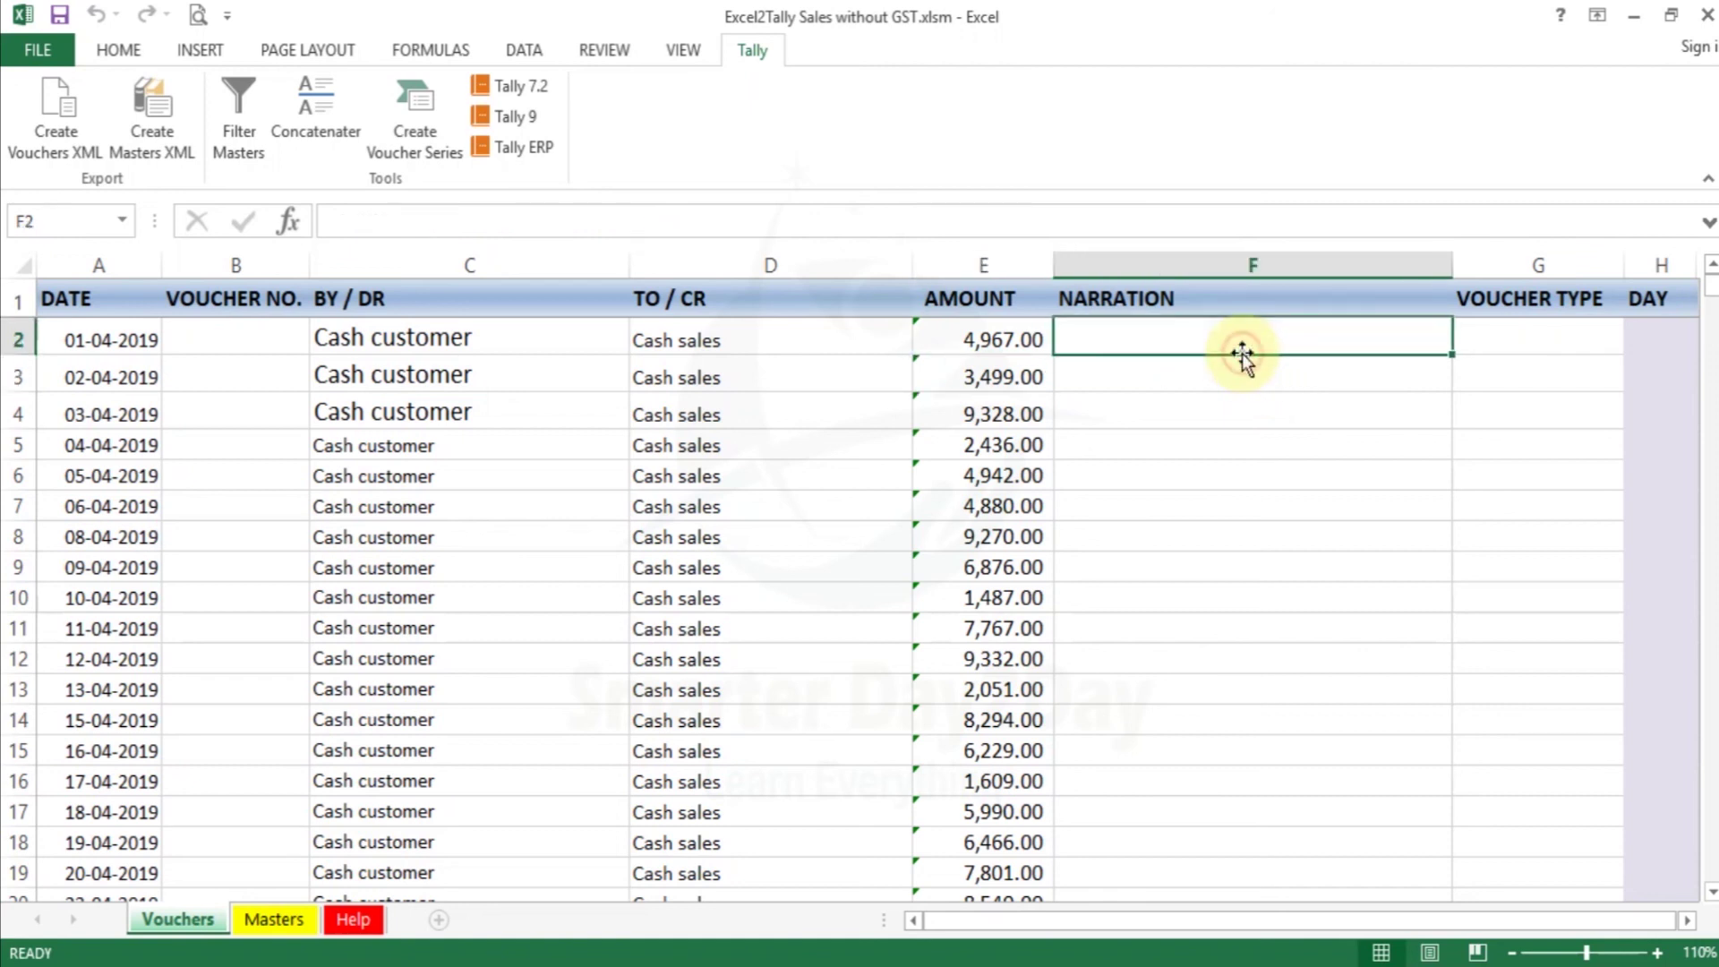
left_click(1487, 333)
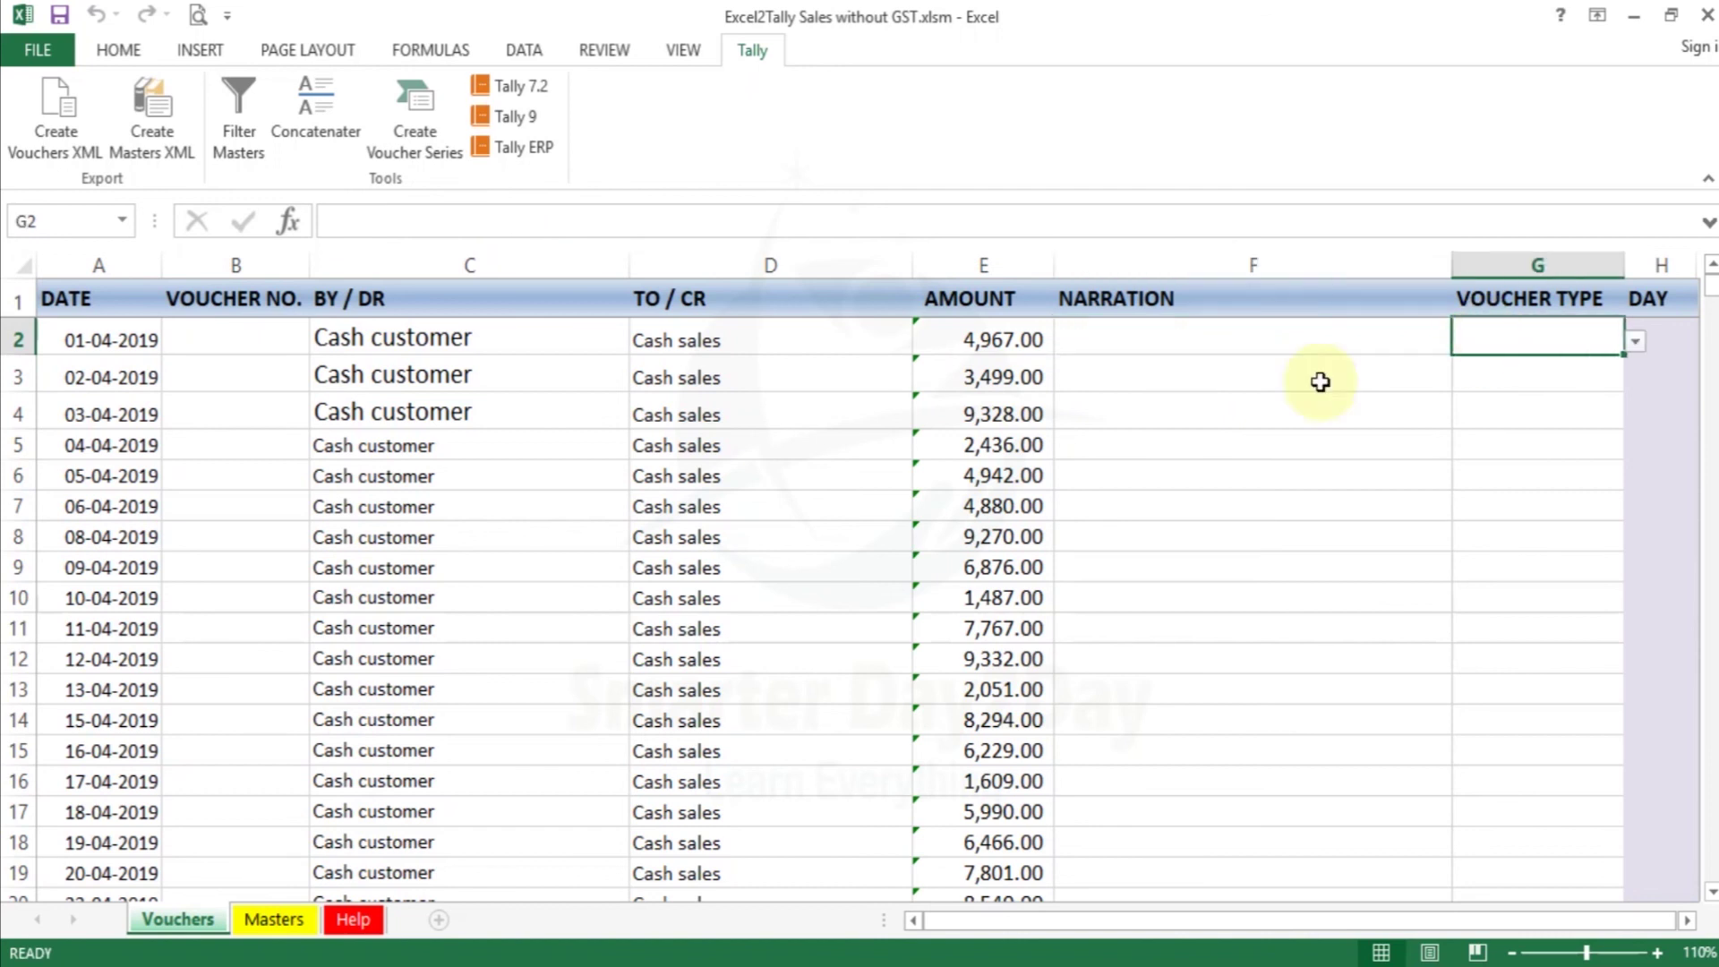
left_click(779, 534)
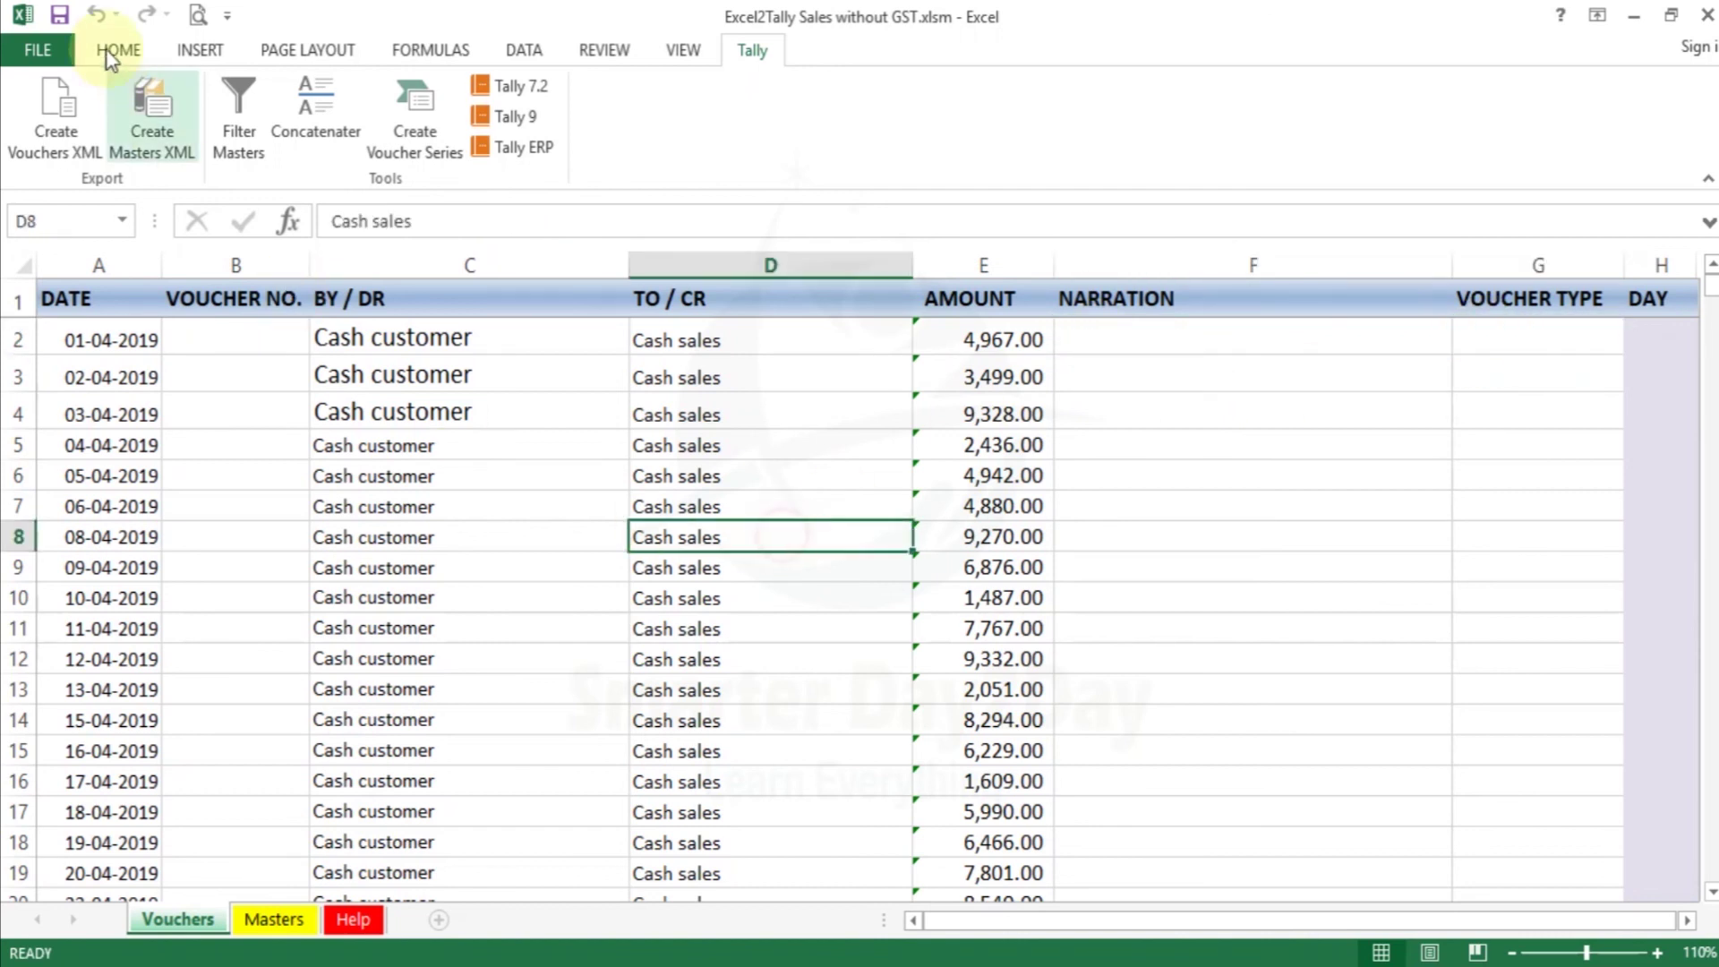